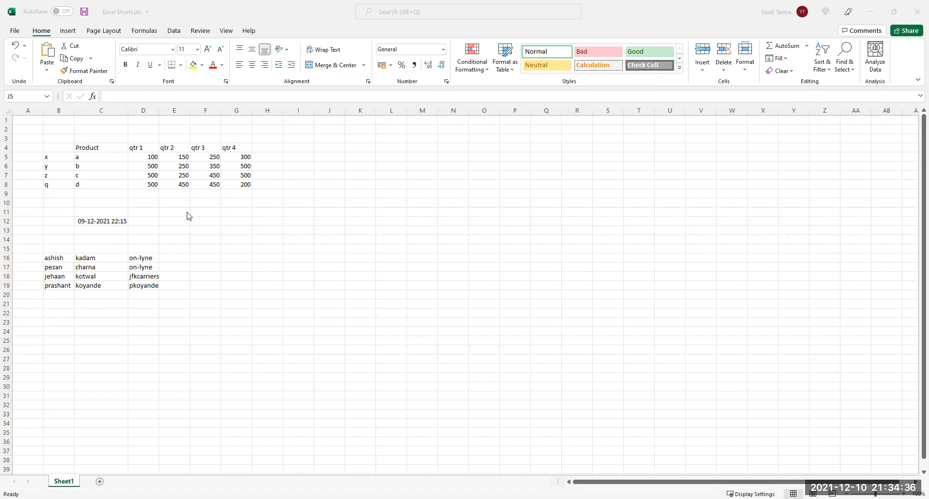
# Select the quarterly figures B4:G8 and open Quick Analysis with Ctrl+Q.
pyautogui.click(81, 167)
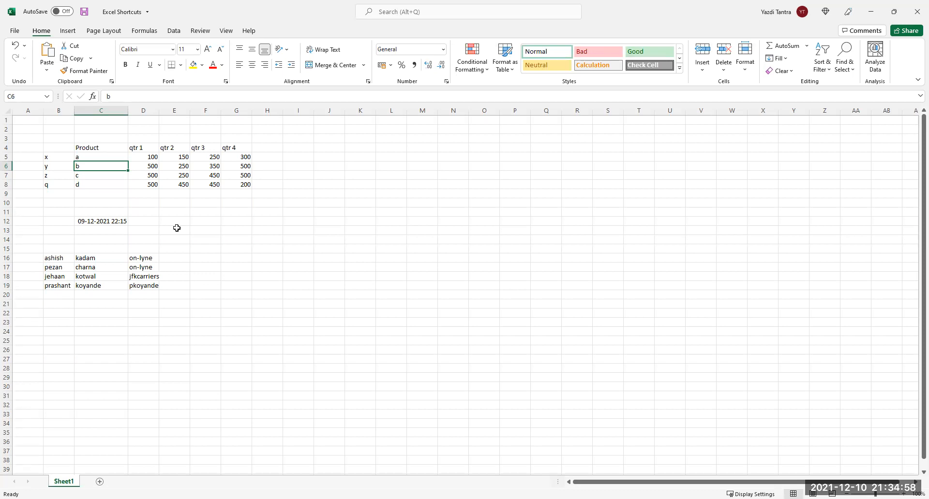
pyautogui.moveTo(46, 148); pyautogui.dragTo(239, 185)
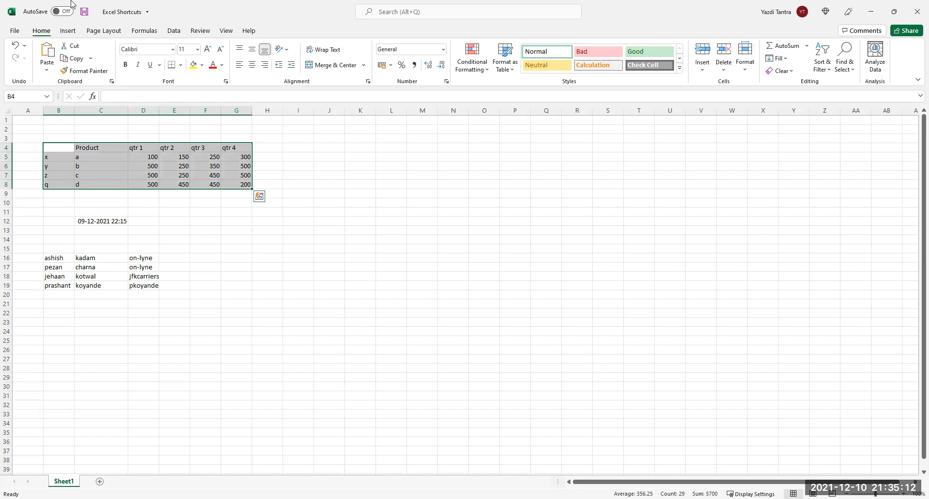
pyautogui.hotkey('ctrl', 'q')
pyautogui.click(73, 31)
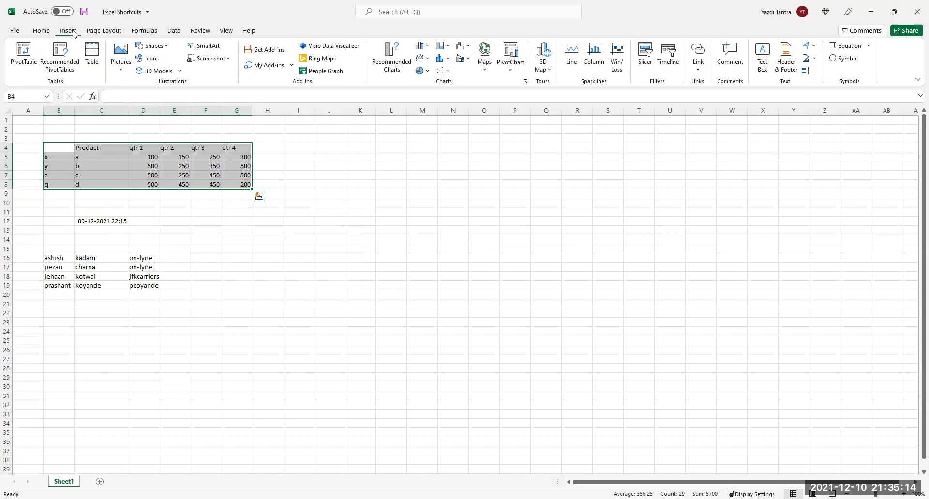
pyautogui.click(92, 53)
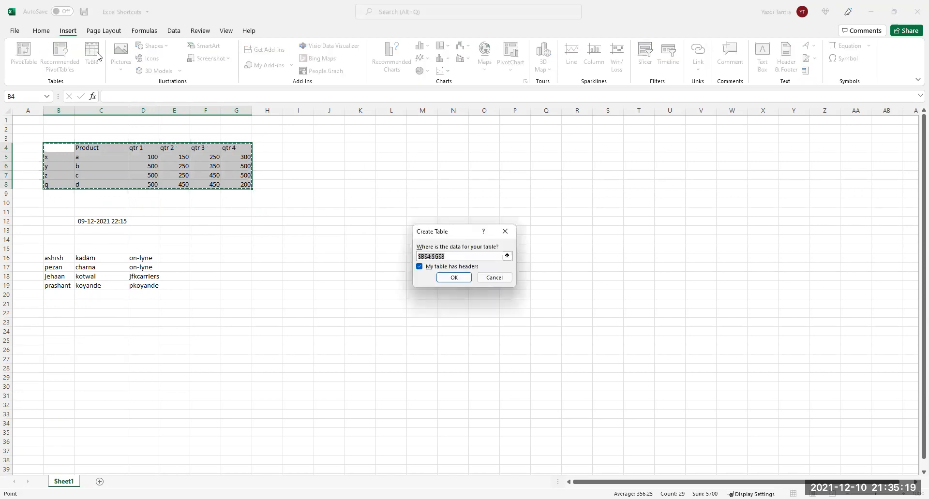
pyautogui.click(455, 277)
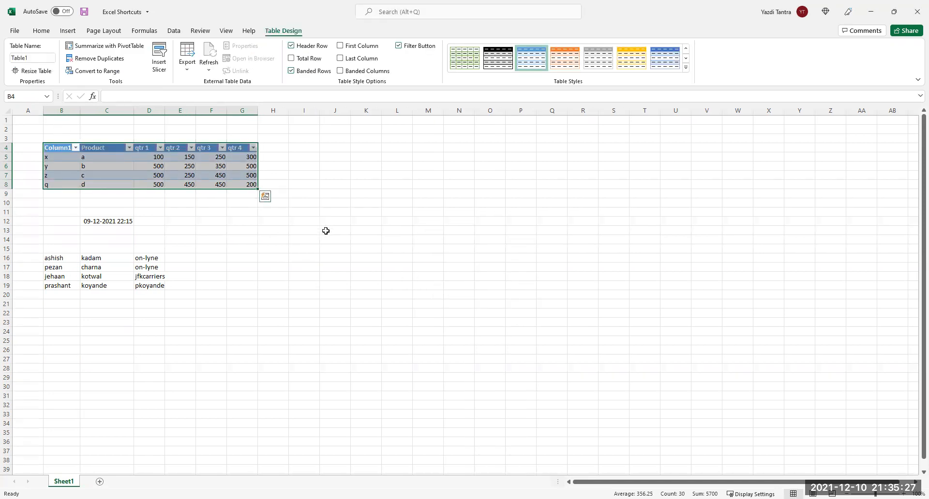
pyautogui.hotkey('ctrl', 'z')
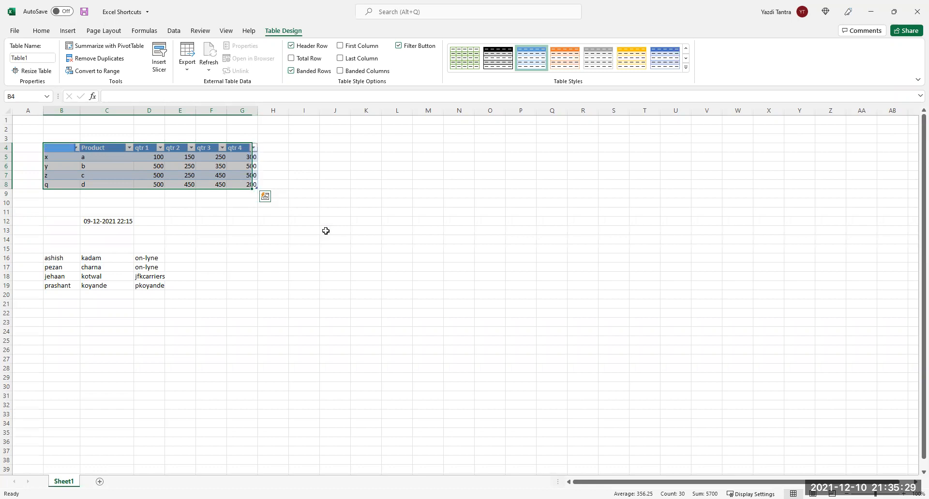
pyautogui.click(243, 234)
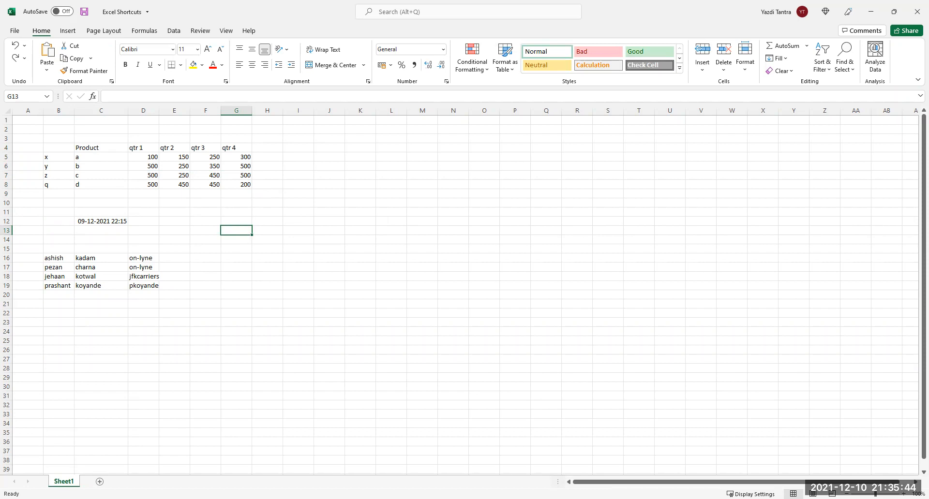
# Convert B4:G8 into a table with Ctrl+T, undo it, then create the table again.
pyautogui.click(115, 173)
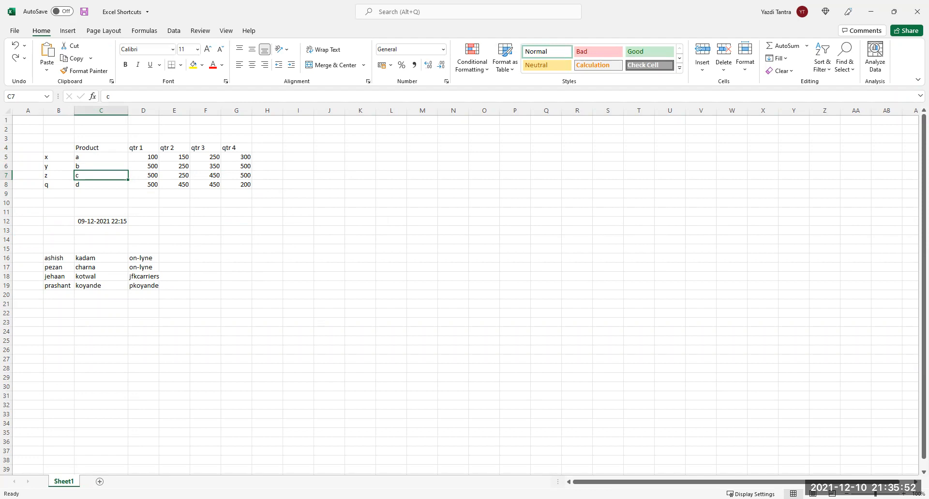
pyautogui.hotkey('ctrl', 't')
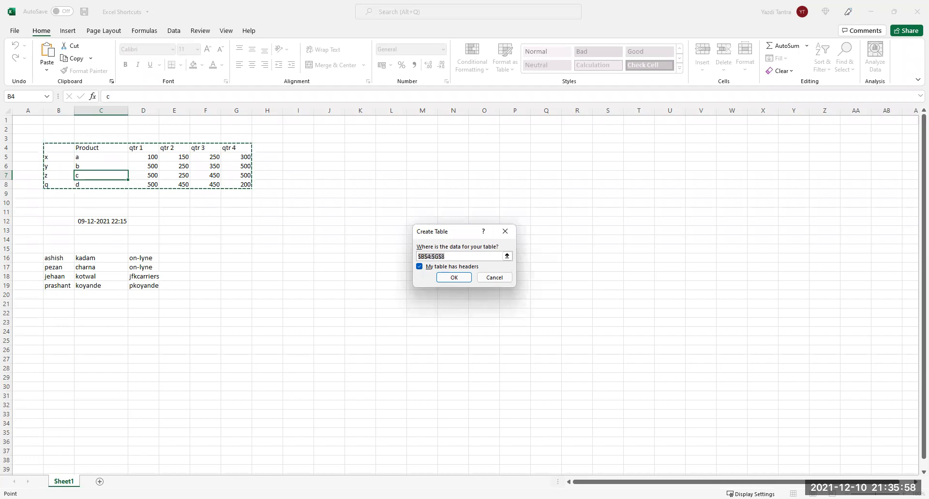
pyautogui.press('Return')
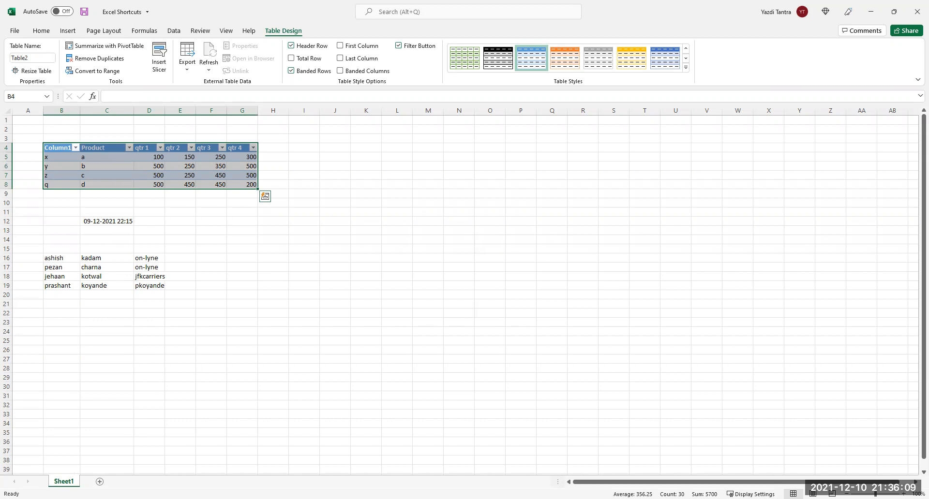
pyautogui.hotkey('ctrl', 'z')
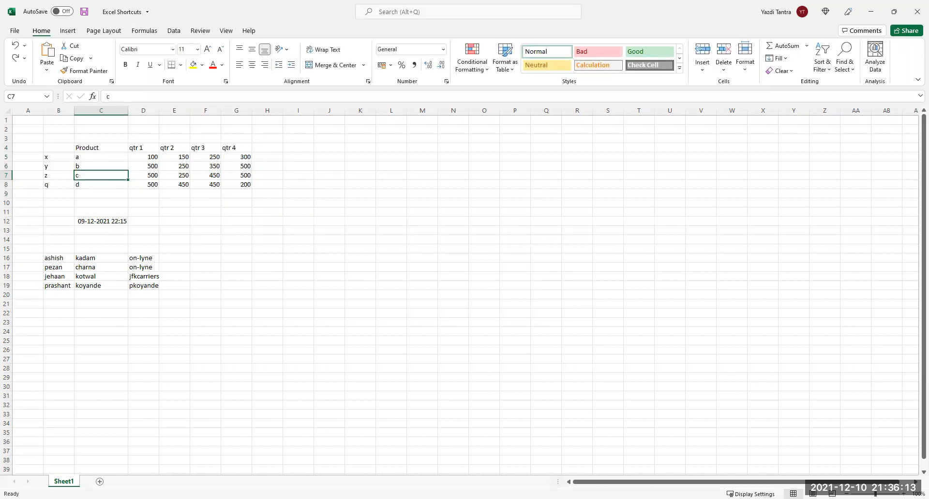
pyautogui.hotkey('ctrl', 't')
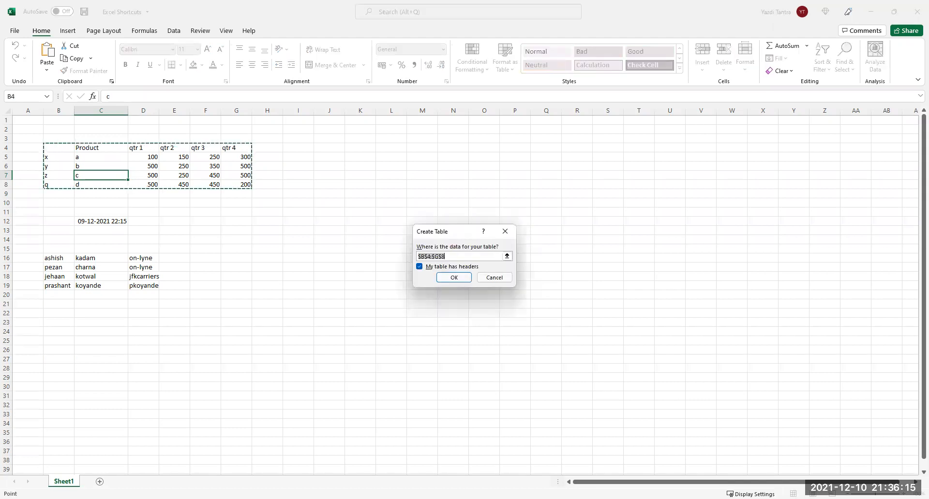
pyautogui.press('Return')
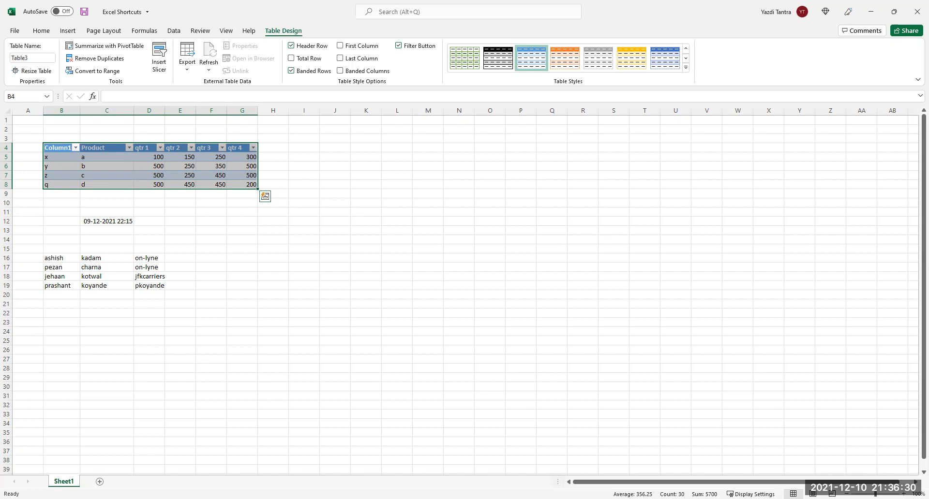
# Undo the table, recreate it from B4:G8, then undo again to leave plain cells.
pyautogui.hotkey('ctrl', 'z')
pyautogui.hotkey('ctrl', 'z')
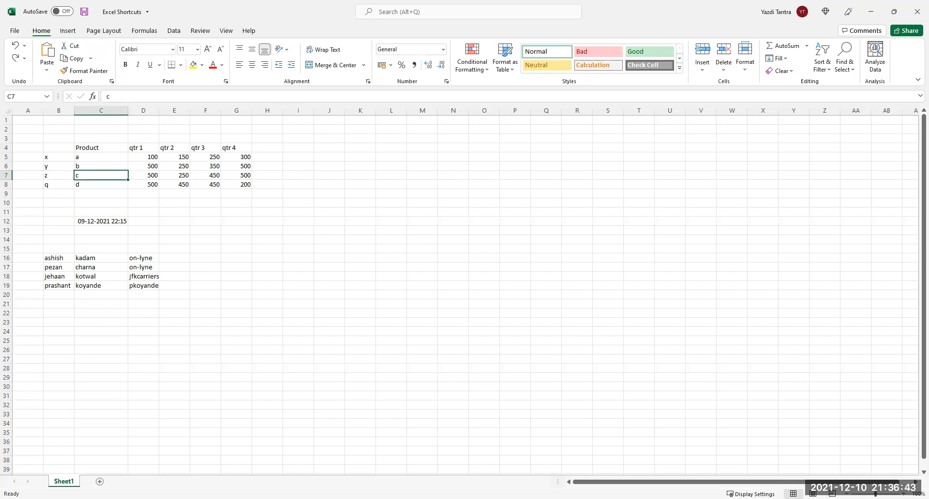
pyautogui.hotkey('ctrl', 't')
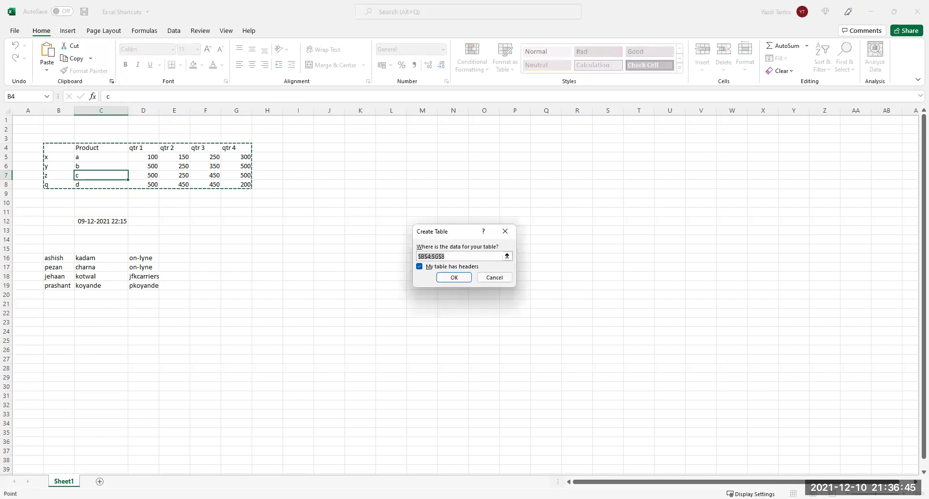
pyautogui.press('Return')
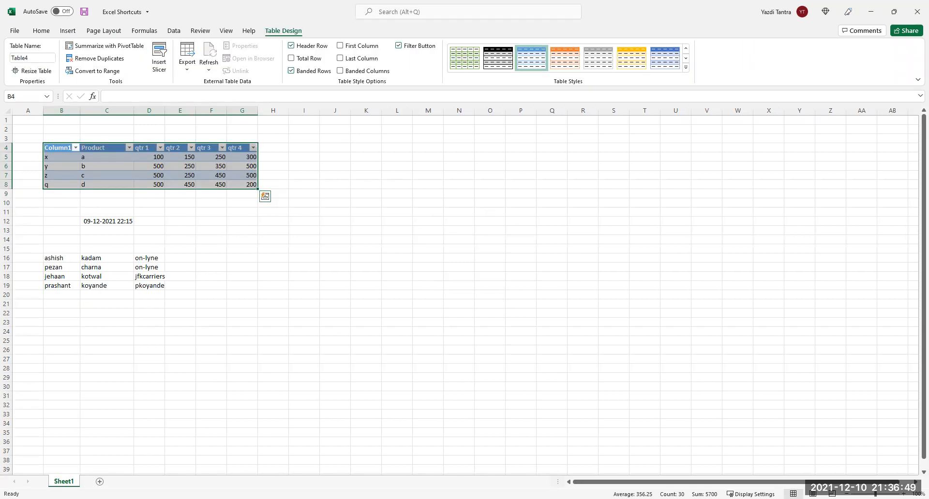
pyautogui.hotkey('ctrl', 'z')
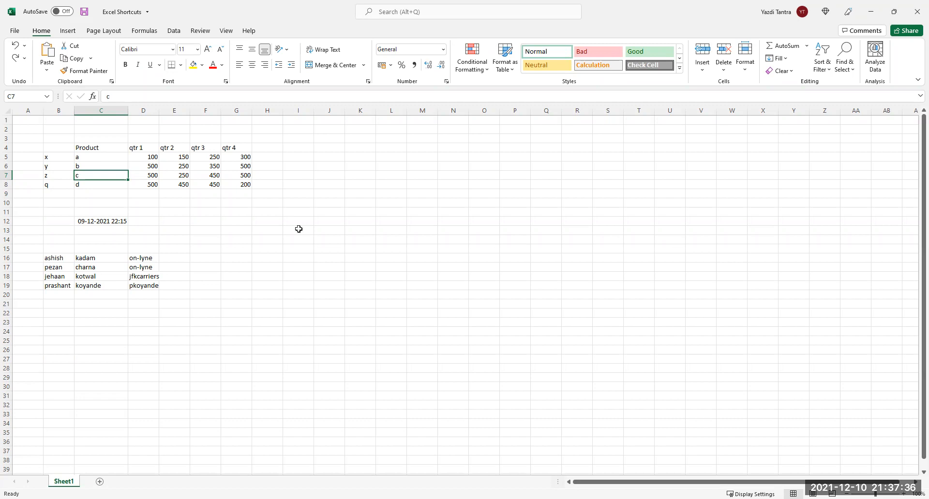
# Enter the first contact's e-mail address in E16, then try Flash Fill and undo it.
pyautogui.click(179, 258)
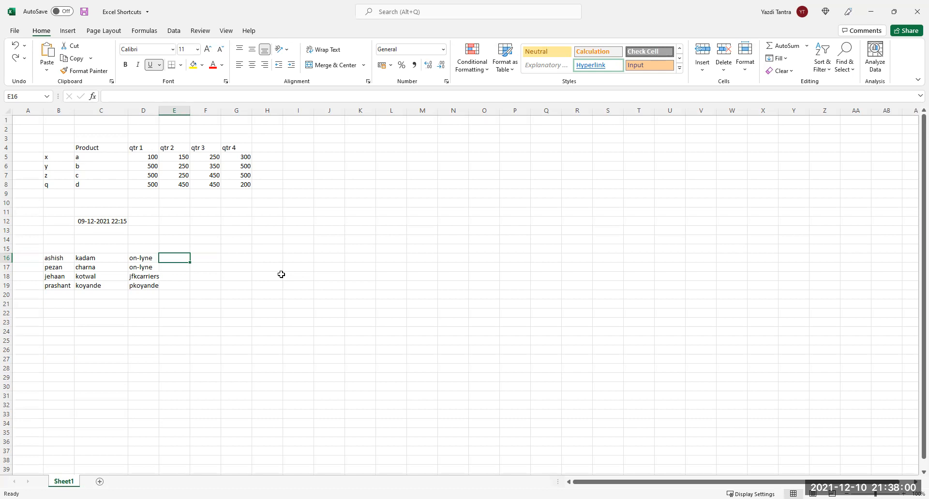
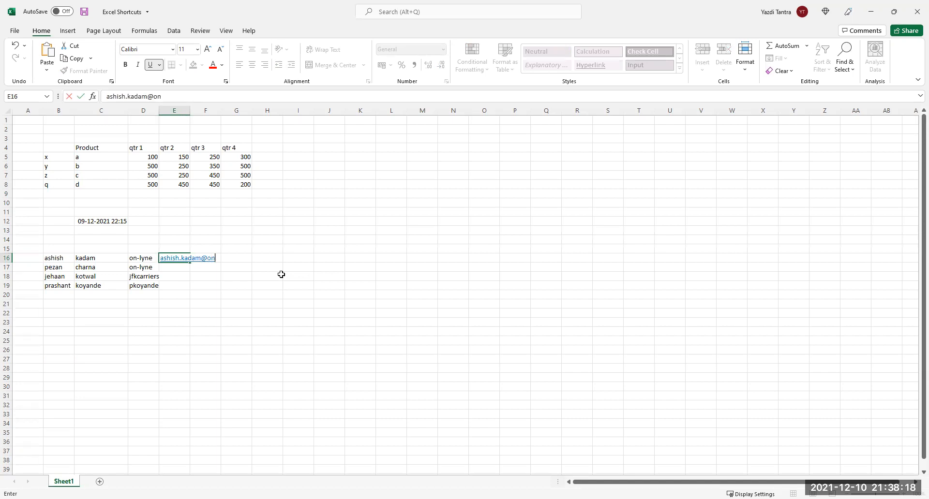
pyautogui.press('Return')
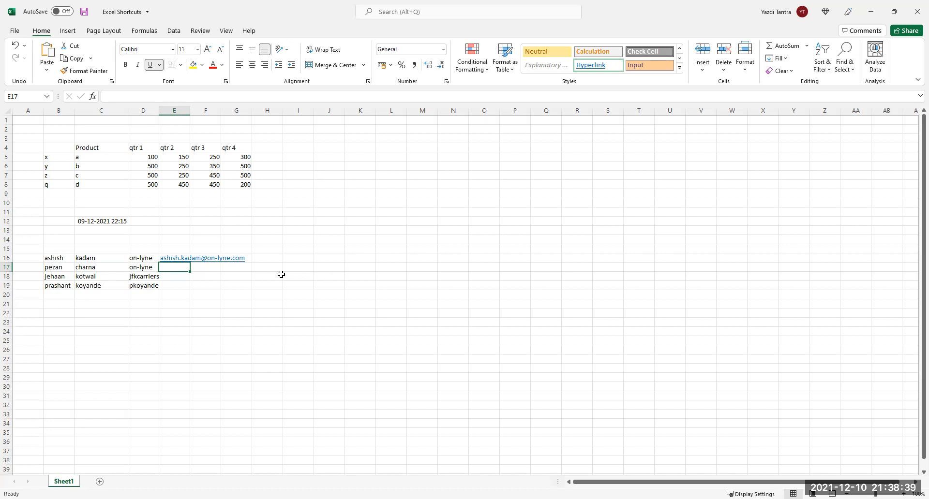
pyautogui.hotkey('ctrl', 'e')
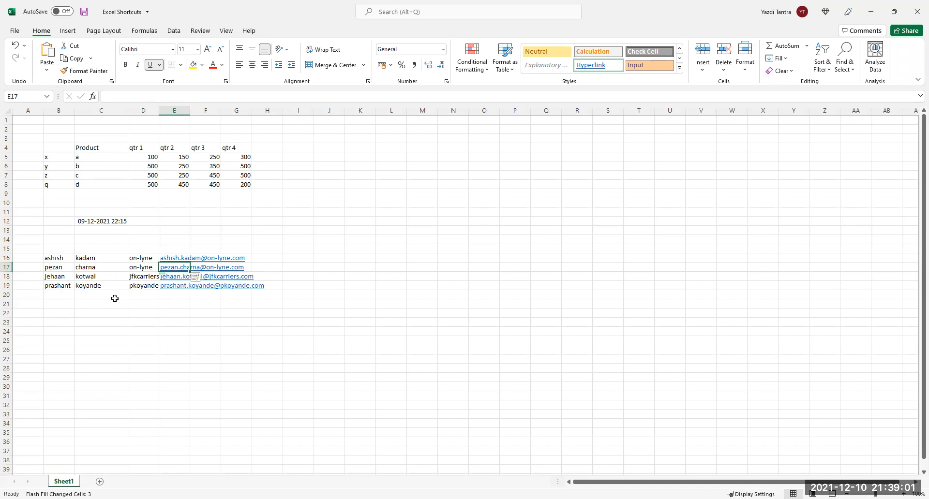
pyautogui.hotkey('ctrl', 'z')
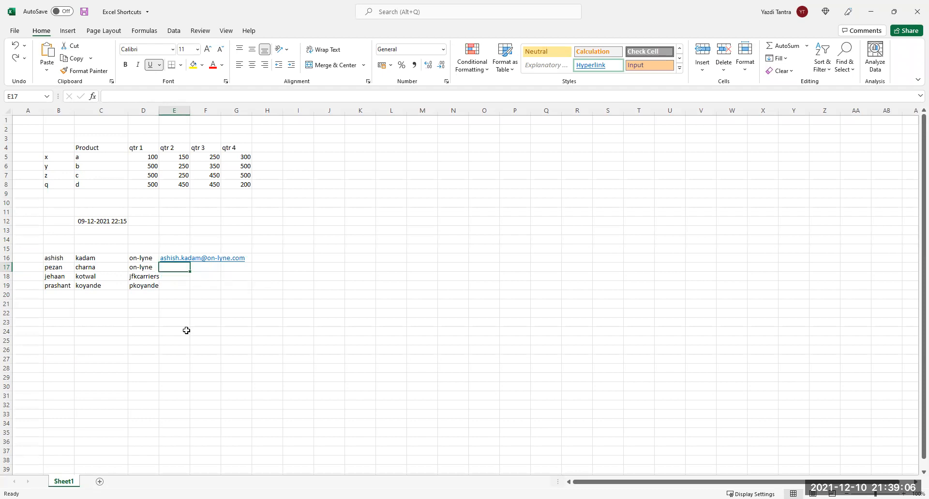
# Add a contact in row 20 with a first name, a surname and company standrewscollege.
pyautogui.click(68, 298)
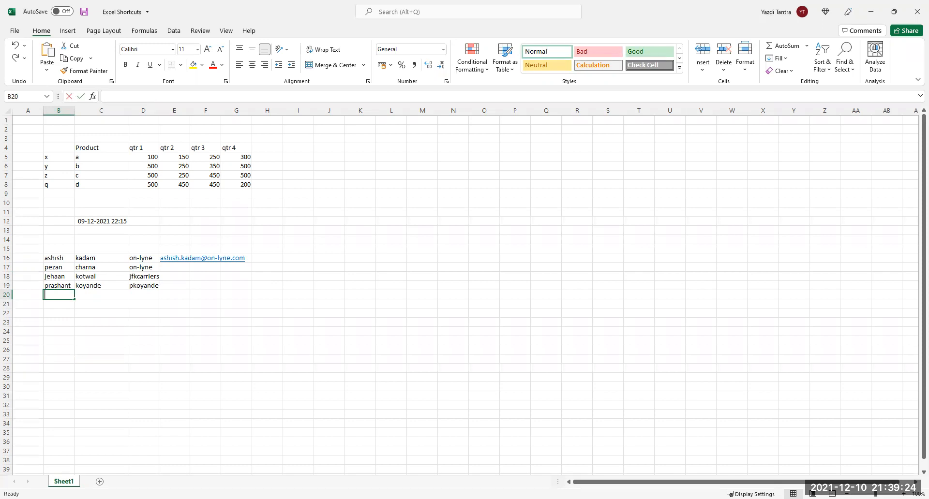
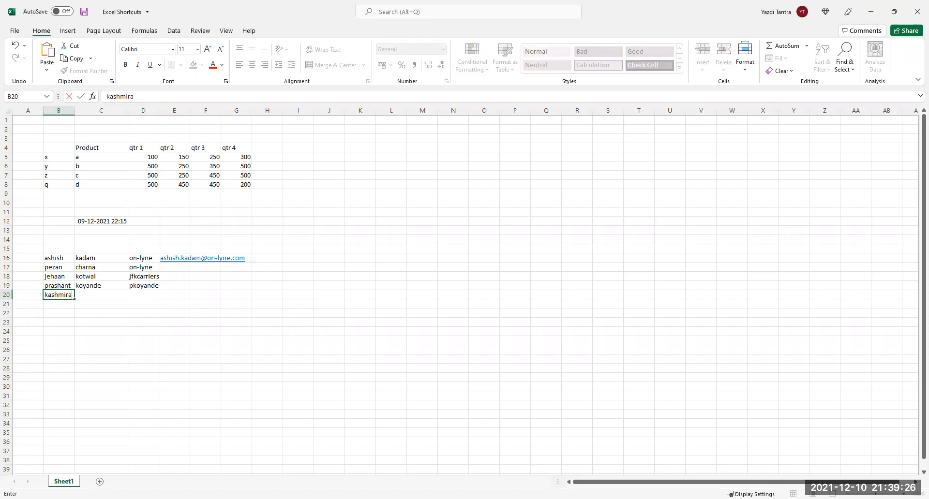
pyautogui.press('Tab')
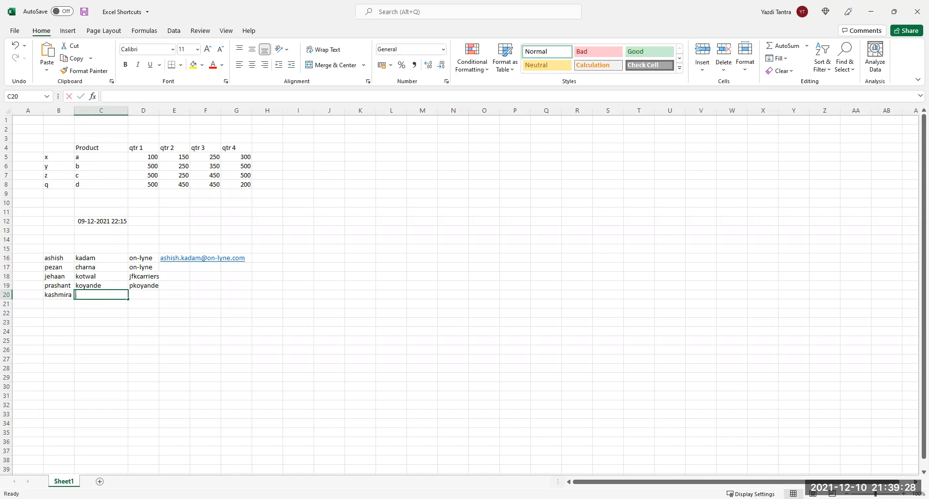
pyautogui.press('Tab')
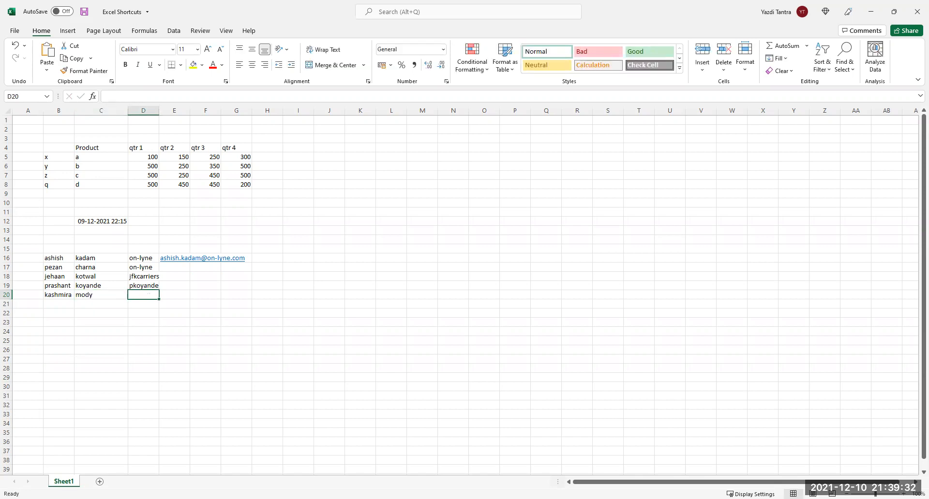
pyautogui.write('standrewscollege')
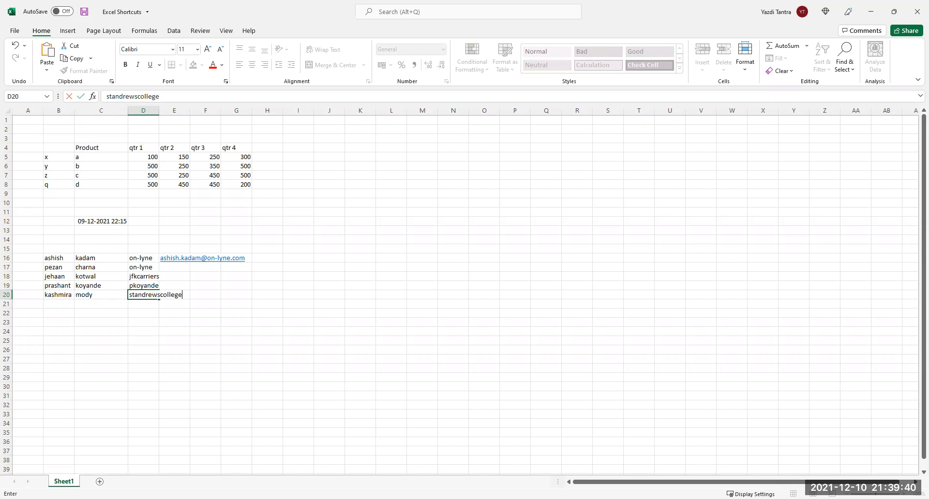
pyautogui.press('Return')
pyautogui.press('Left')
pyautogui.press('Left')
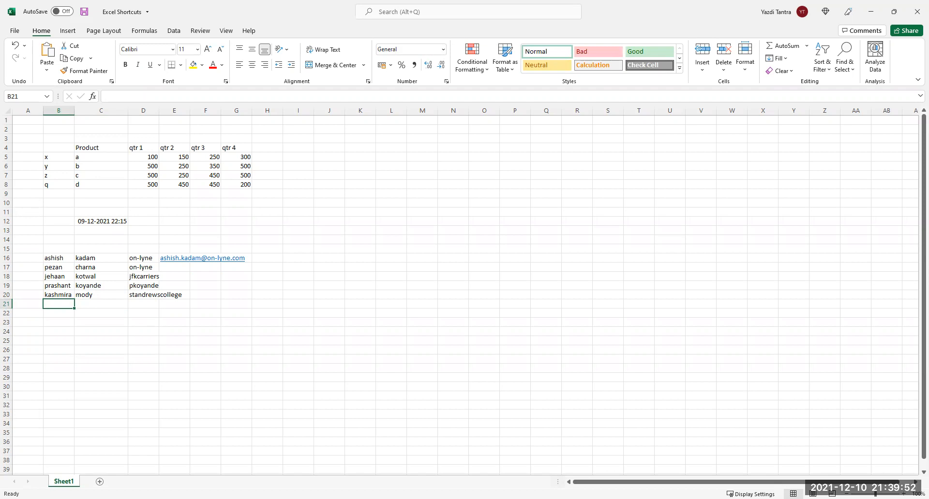
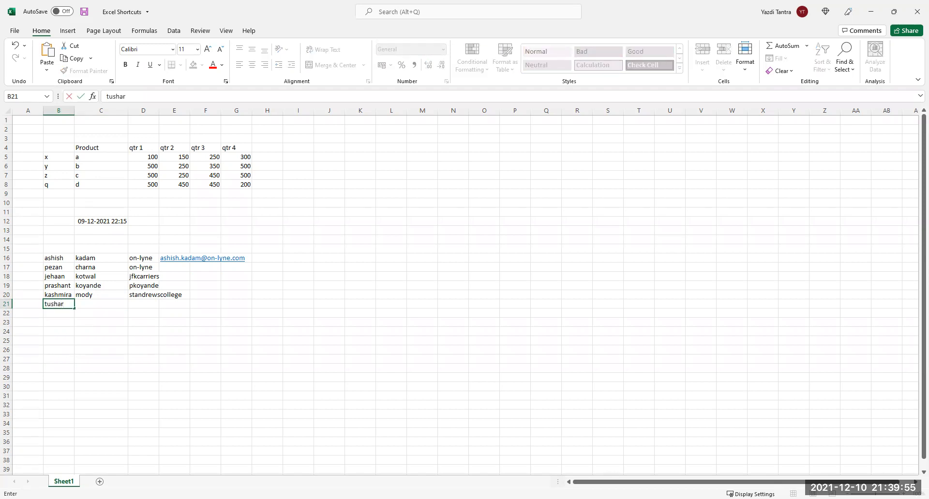
# Enter the row 21 contact's first name and surname, and correct the company to mulratna.
pyautogui.press('Tab')
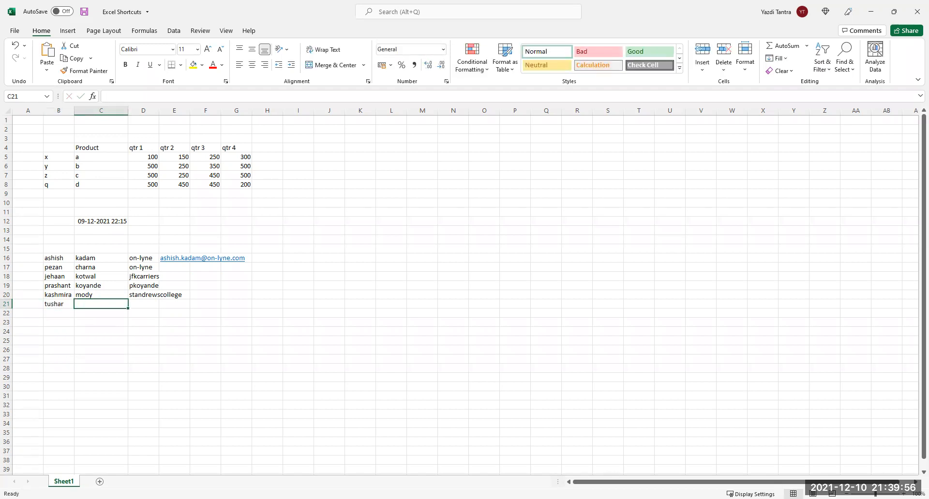
pyautogui.press('Tab')
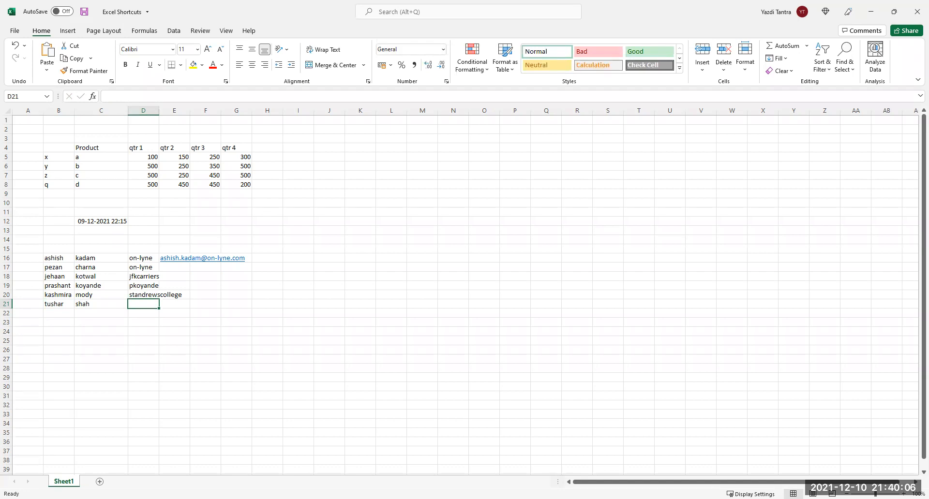
pyautogui.write('nu')
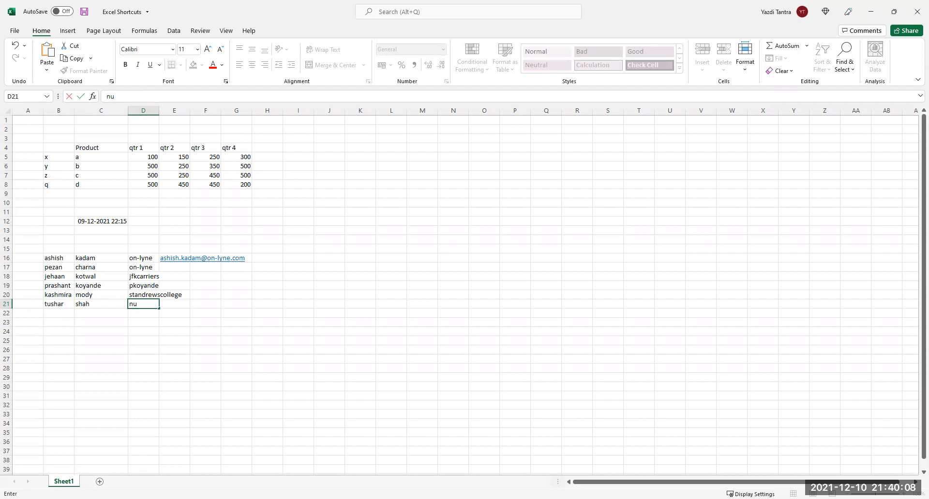
pyautogui.write('lratna')
pyautogui.press('Return')
pyautogui.press('Up')
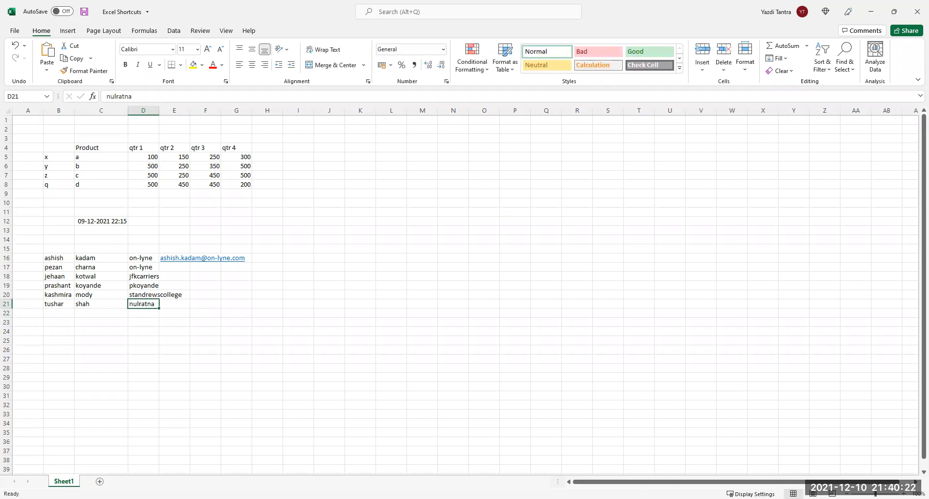
pyautogui.press('F2')
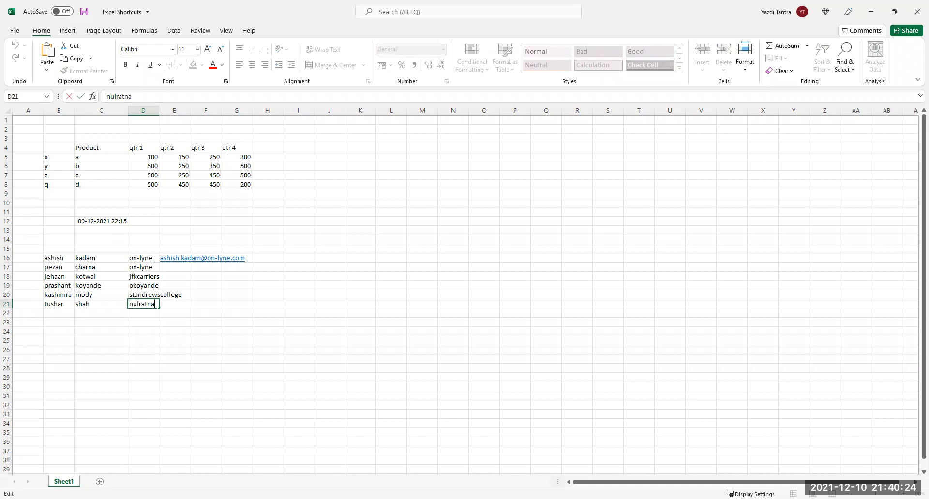
pyautogui.press('Left')
pyautogui.press('Left')
pyautogui.press('BackSpace')
pyautogui.write('m')
pyautogui.press('Return')
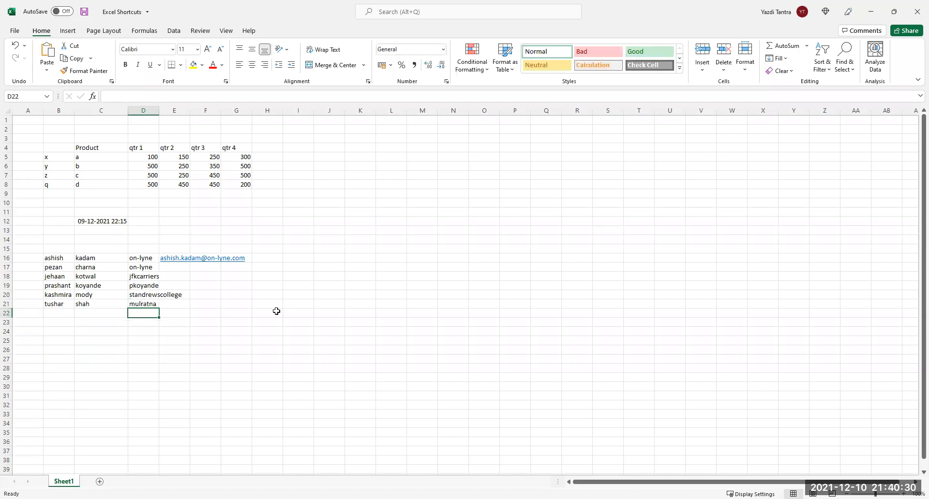
pyautogui.click(167, 269)
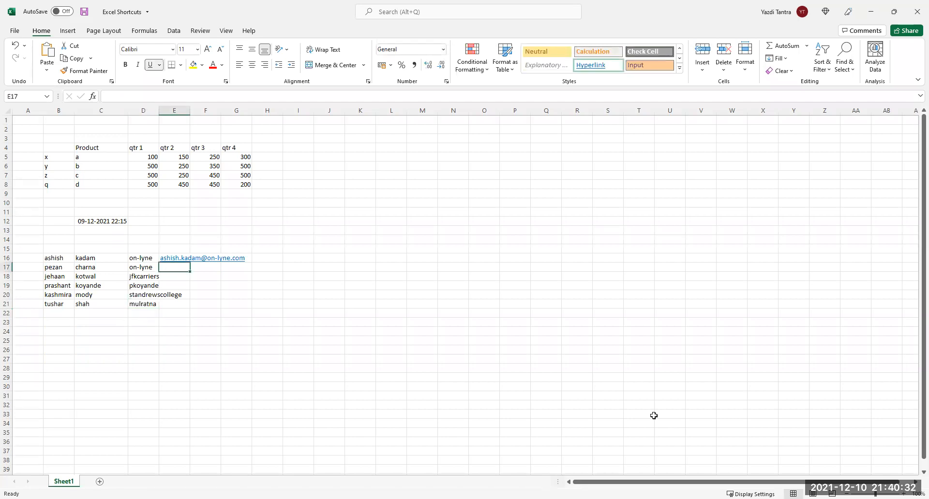
pyautogui.hotkey('ctrl', 'e')
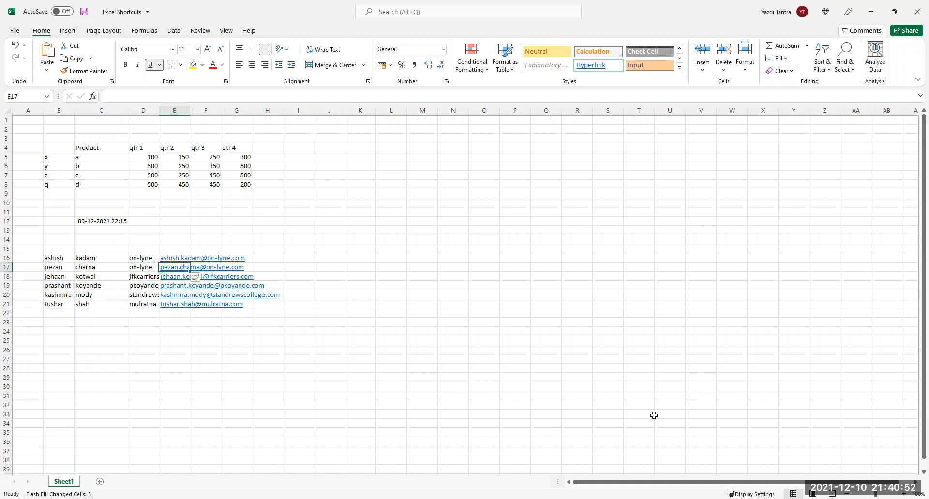
pyautogui.hotkey('shift', 'Down')
pyautogui.hotkey('shift', 'Down')
pyautogui.hotkey('shift', 'Down')
pyautogui.hotkey('shift', 'Down')
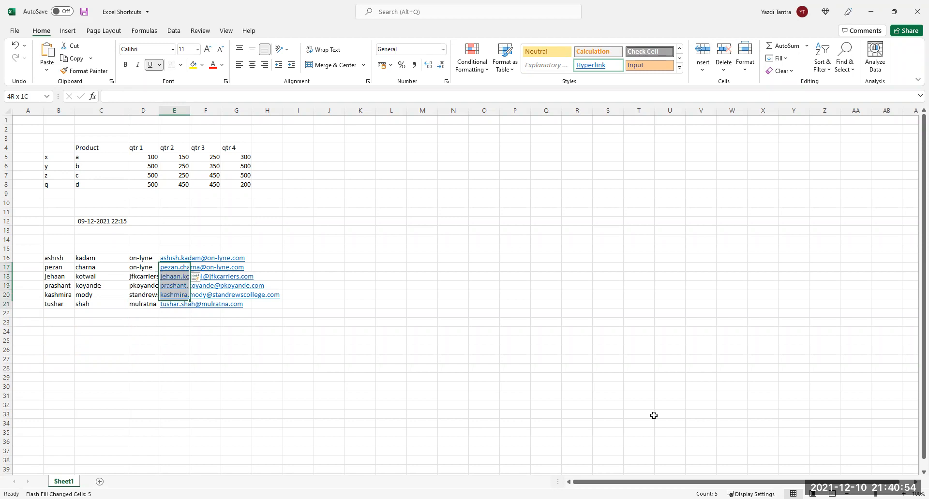
pyautogui.press('Delete')
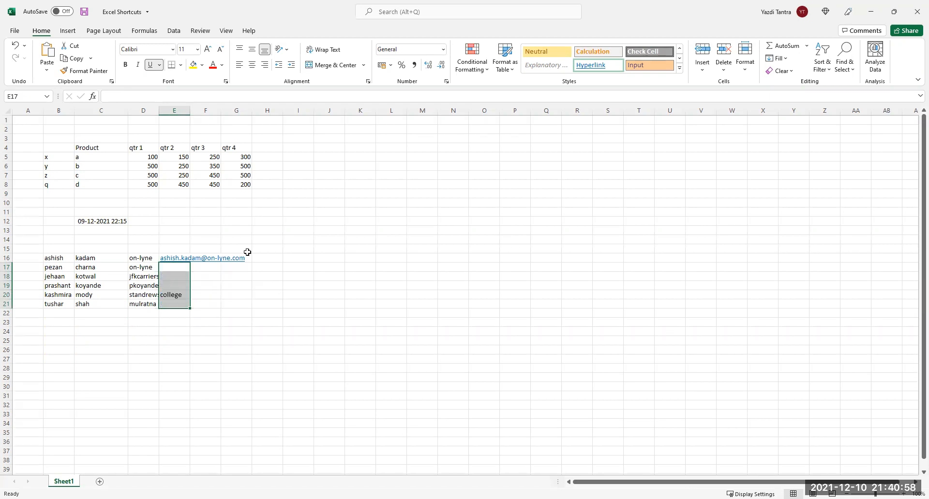
# Generate the remaining e-mail addresses using Home > Fill > Flash Fill.
pyautogui.click(226, 361)
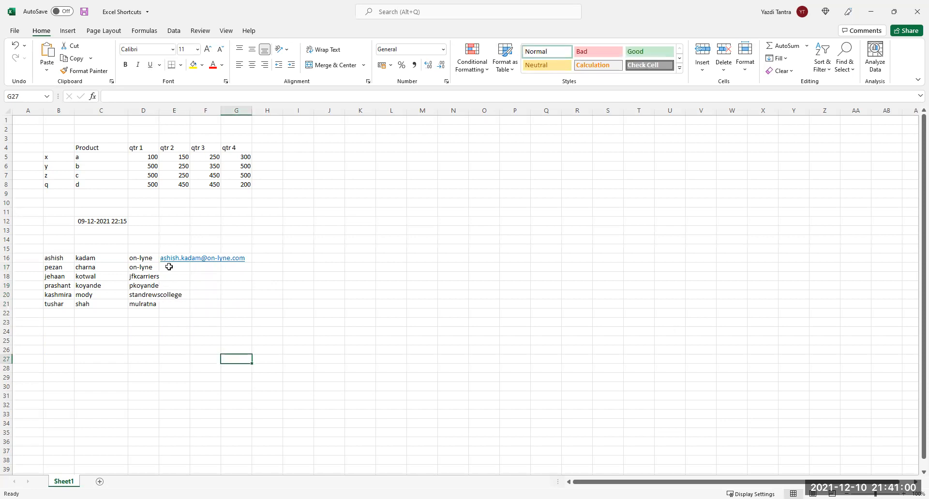
pyautogui.click(168, 267)
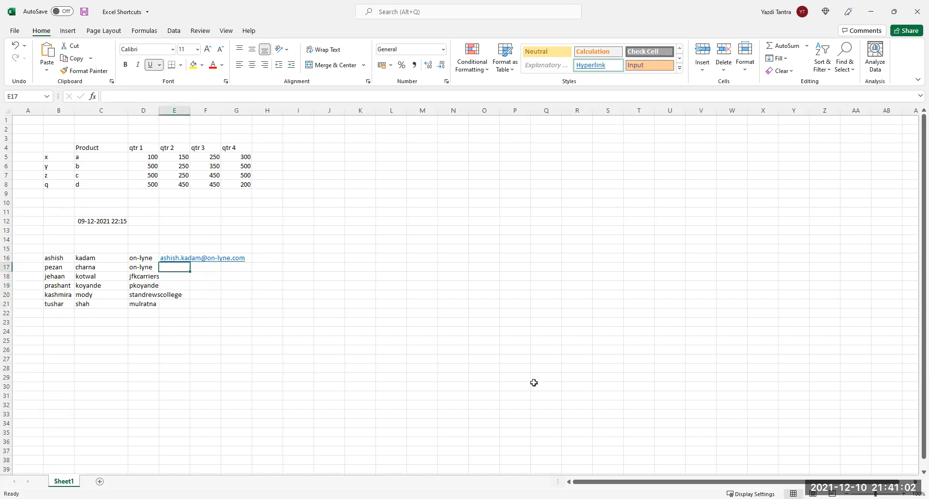
pyautogui.write('peza')
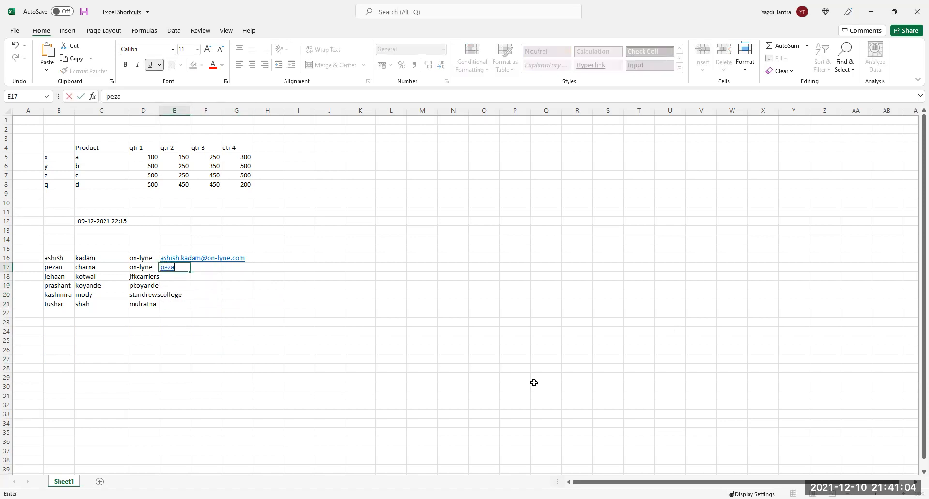
pyautogui.press('BackSpace')
pyautogui.press('BackSpace')
pyautogui.press('BackSpace')
pyautogui.press('BackSpace')
pyautogui.press('Escape')
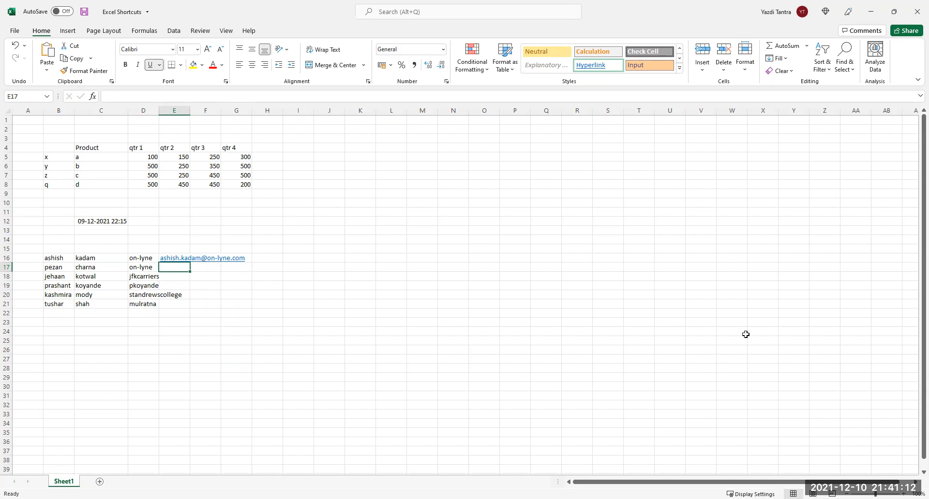
pyautogui.click(786, 59)
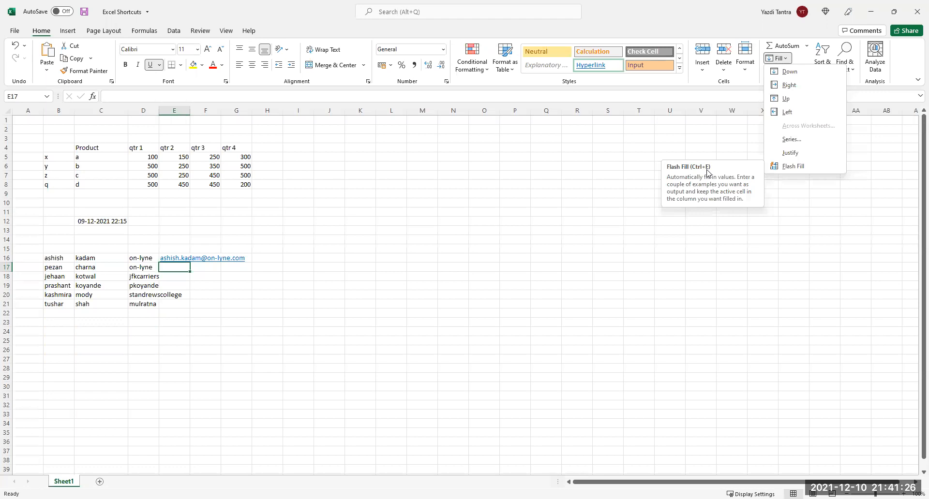
pyautogui.click(789, 166)
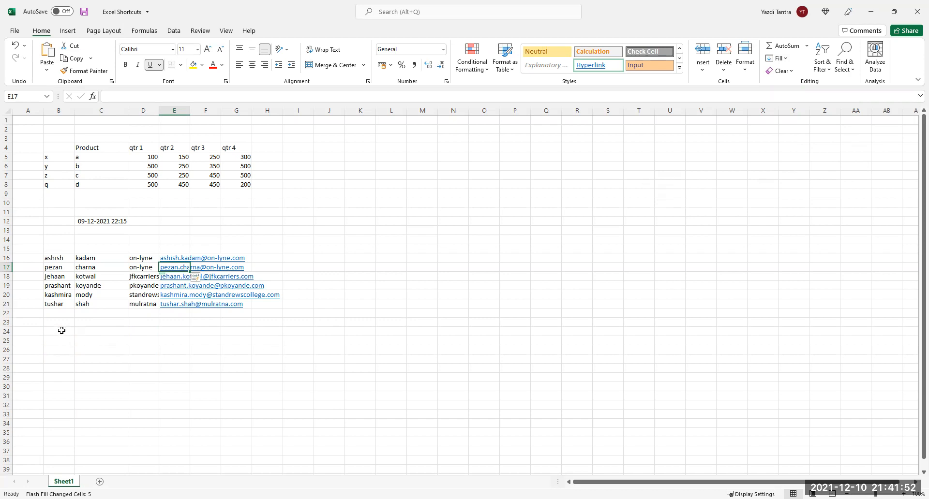
# Select all e-mail addresses in E16:E21 and delete them.
pyautogui.click(173, 255)
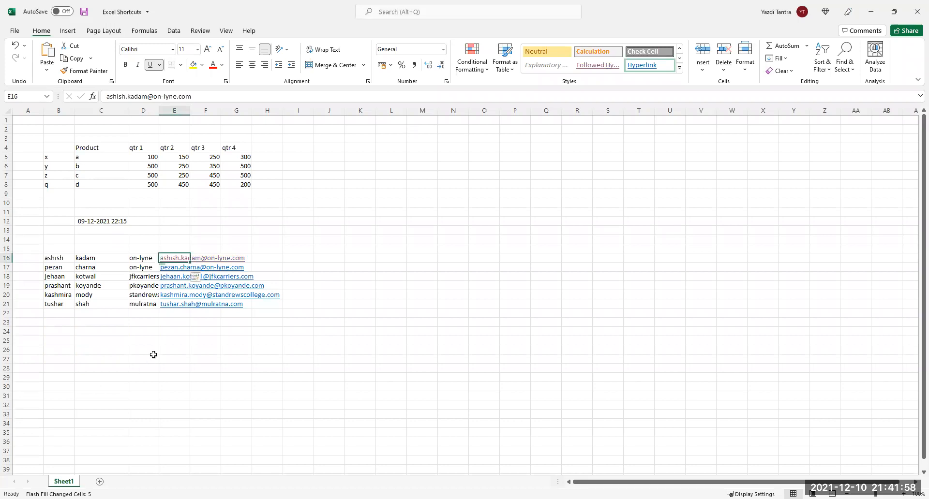
pyautogui.click(162, 343)
pyautogui.press('Up')
pyautogui.press('Up')
pyautogui.press('Up')
pyautogui.press('Up')
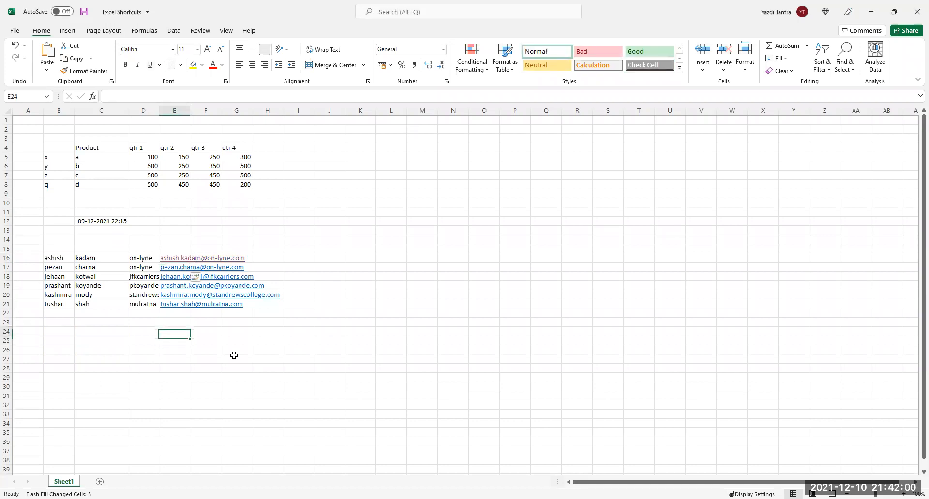
pyautogui.hotkey('shift', 'Up')
pyautogui.hotkey('shift', 'Up')
pyautogui.hotkey('shift', 'Up')
pyautogui.hotkey('shift', 'Up')
pyautogui.hotkey('shift', 'Up')
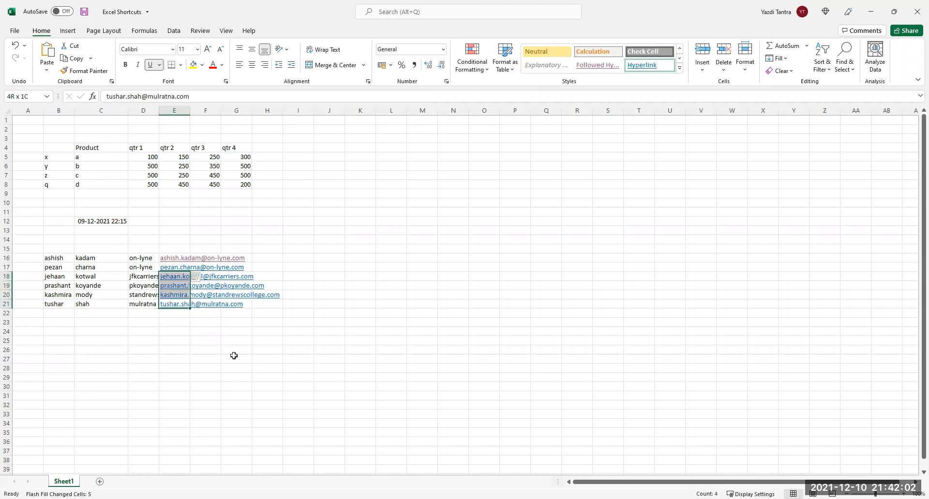
pyautogui.press('Delete')
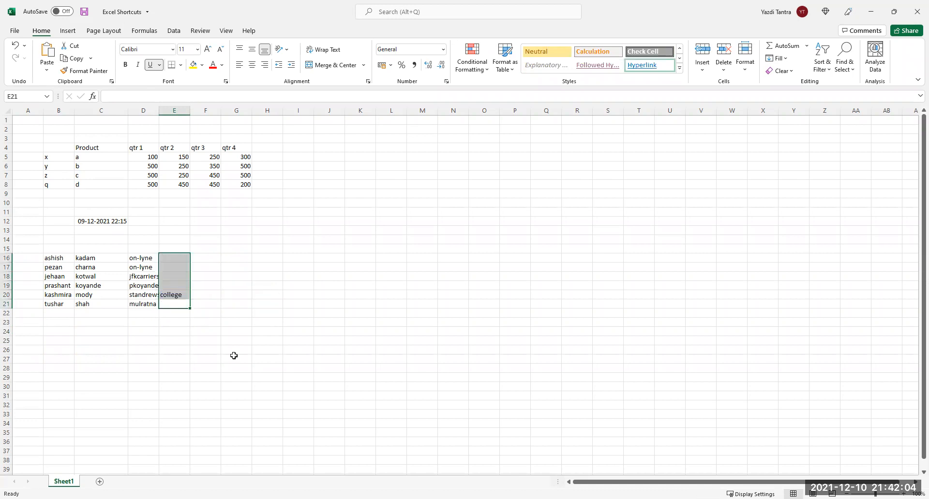
pyautogui.click(172, 257)
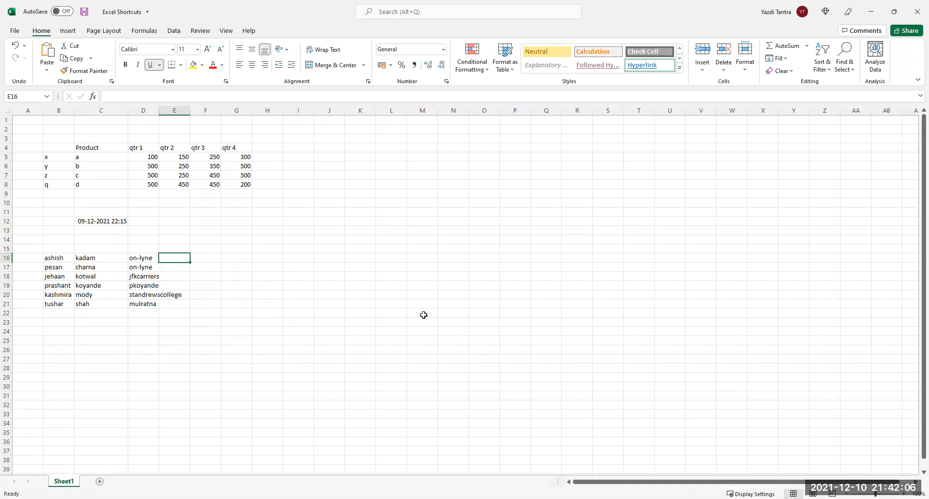
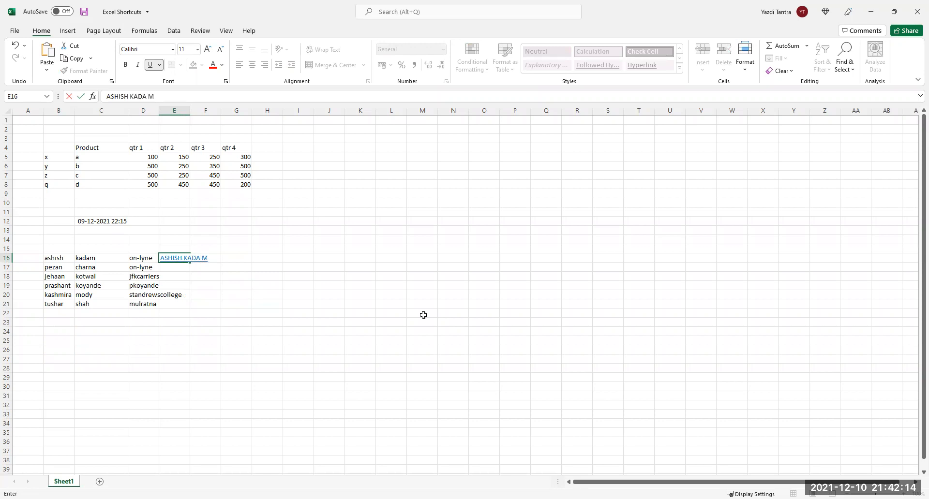
pyautogui.write('M')
pyautogui.press('Return')
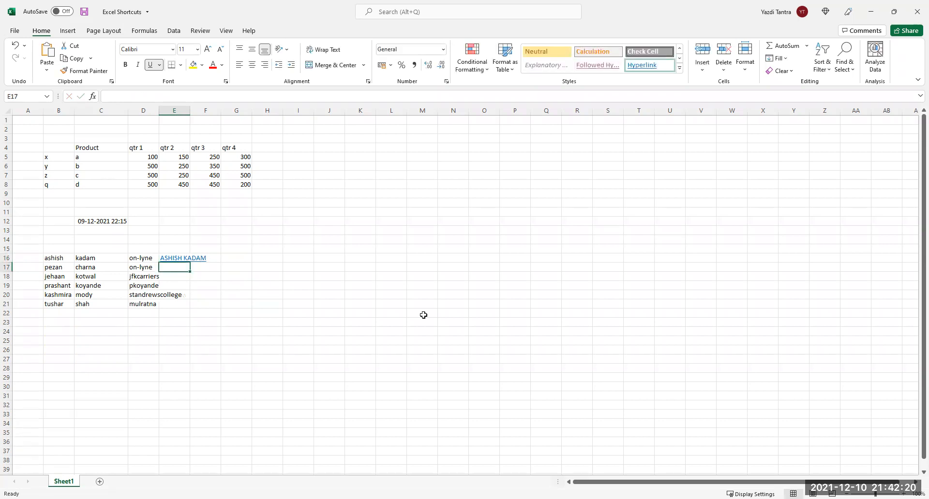
pyautogui.hotkey('ctrl', 'e')
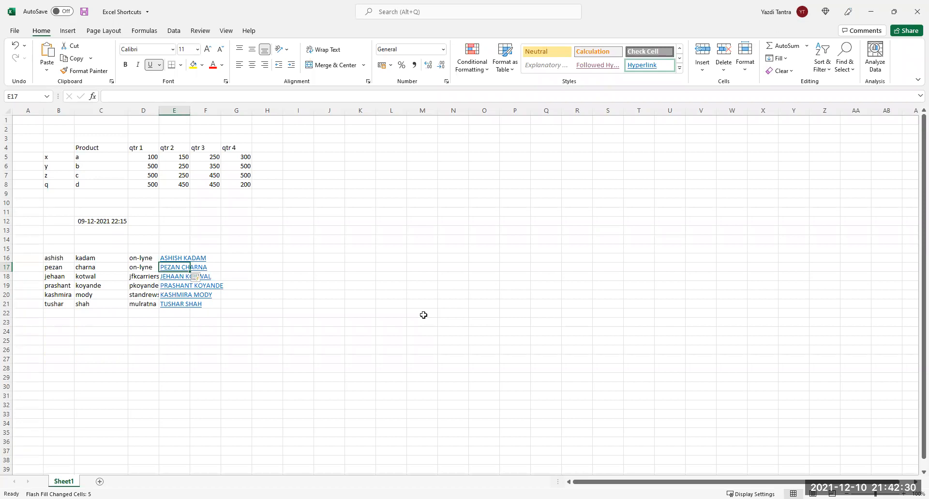
pyautogui.press('Up')
pyautogui.hotkey('shift', 'Down')
pyautogui.hotkey('shift', 'Down')
pyautogui.hotkey('shift', 'Down')
pyautogui.hotkey('shift', 'Down')
pyautogui.hotkey('shift', 'Down')
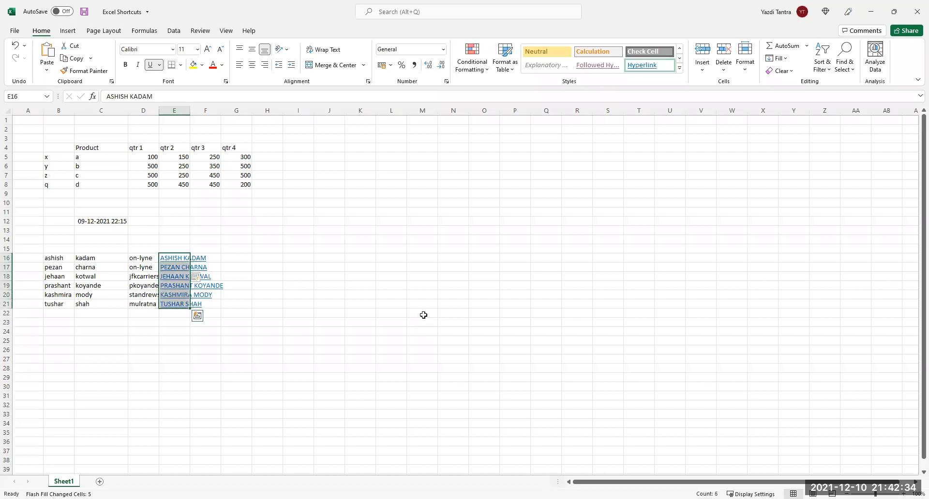
pyautogui.press('Delete')
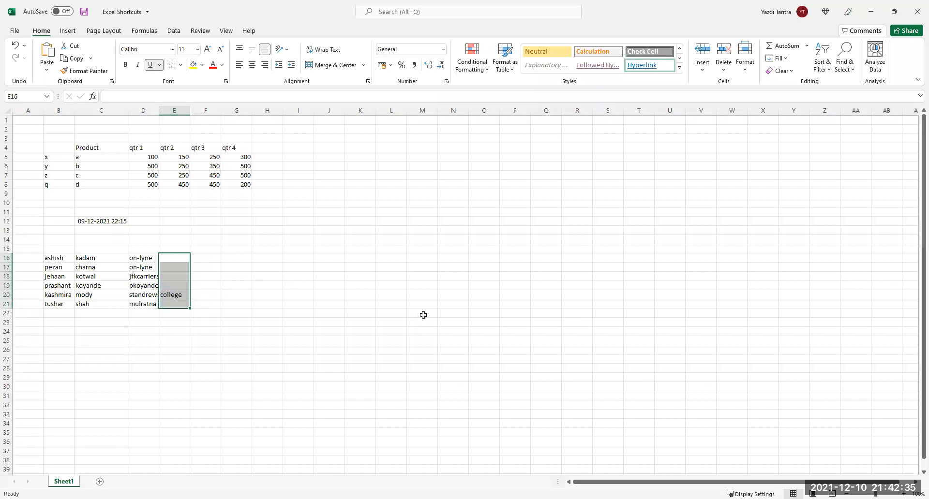
# Enter a sentence in E16 stating the first contact works for On-lyne.
pyautogui.click(170, 257)
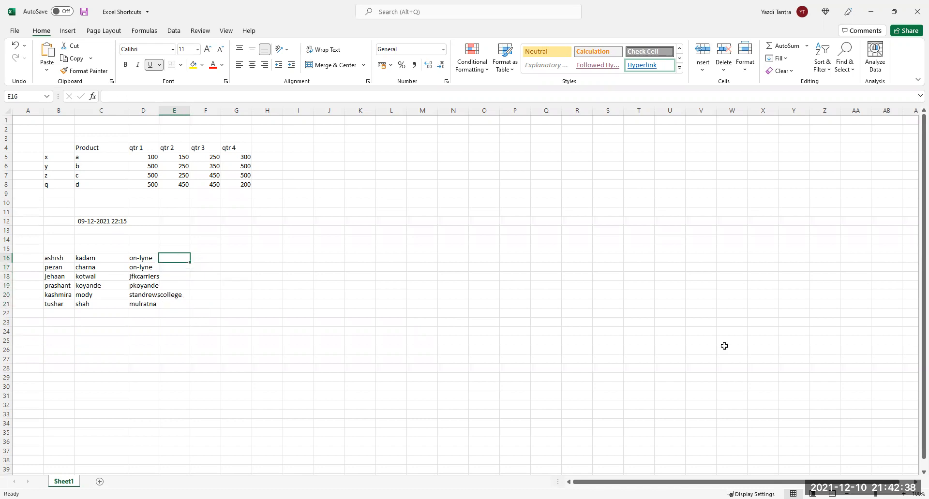
pyautogui.write('aSH')
pyautogui.press('BackSpace')
pyautogui.press('BackSpace')
pyautogui.press('BackSpace')
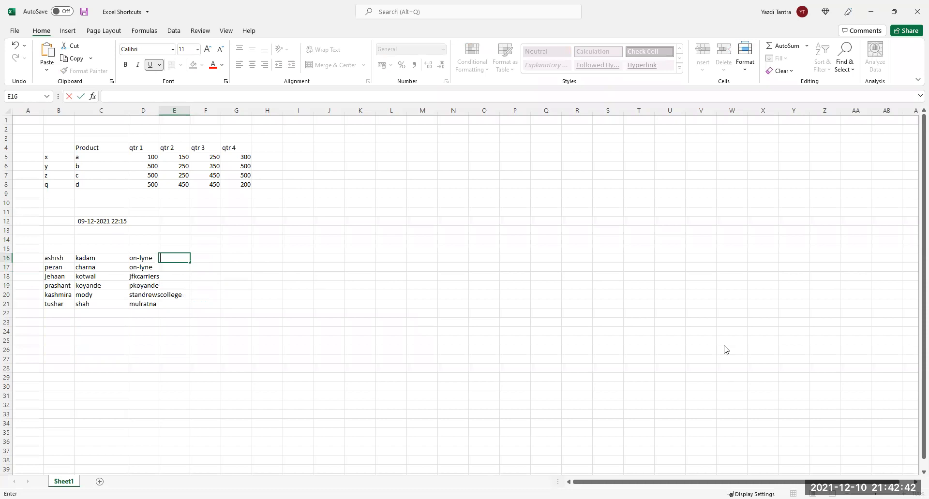
pyautogui.write('Ashish works for')
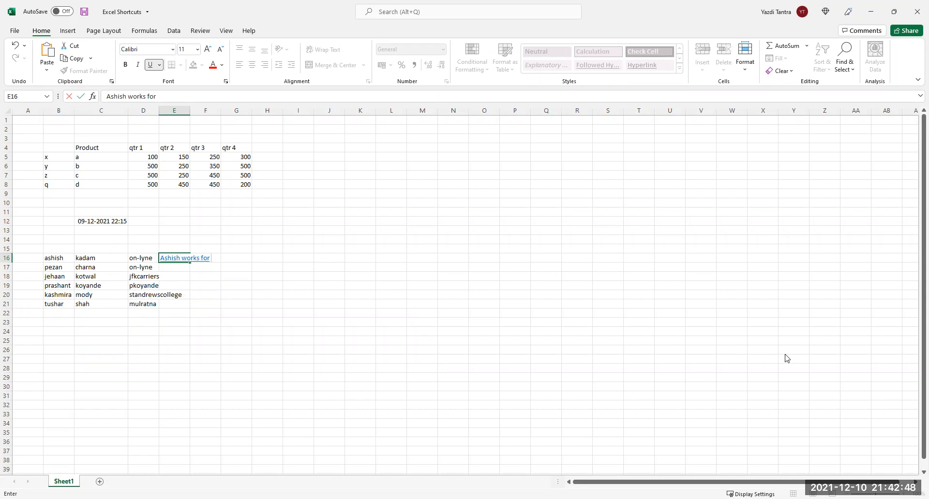
pyautogui.write(' On-lyne')
pyautogui.press('Return')
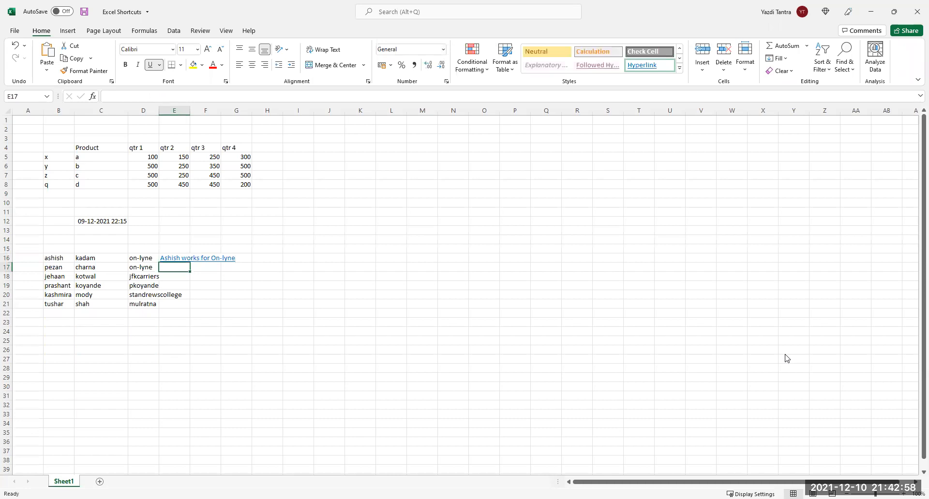
# Flash Fill the sentence pattern down to E21, then undo it and return to E16.
pyautogui.hotkey('ctrl', 'e')
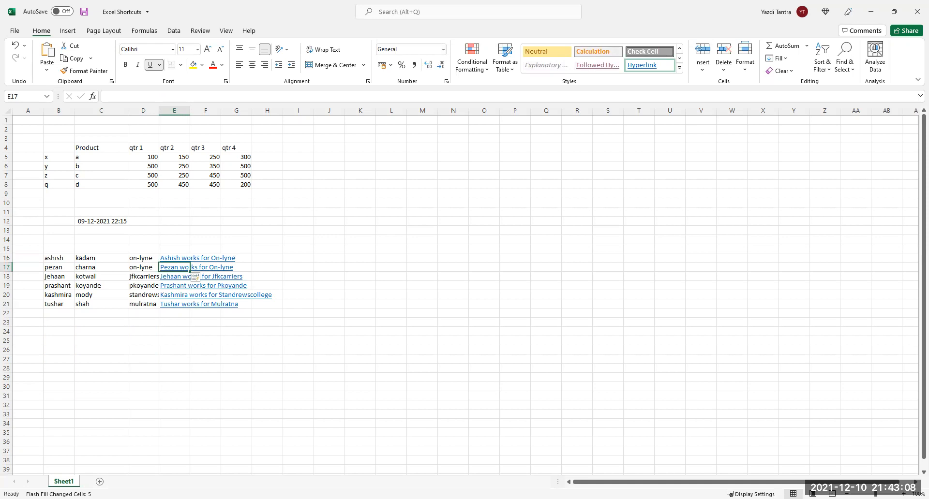
pyautogui.hotkey('ctrl', 'z')
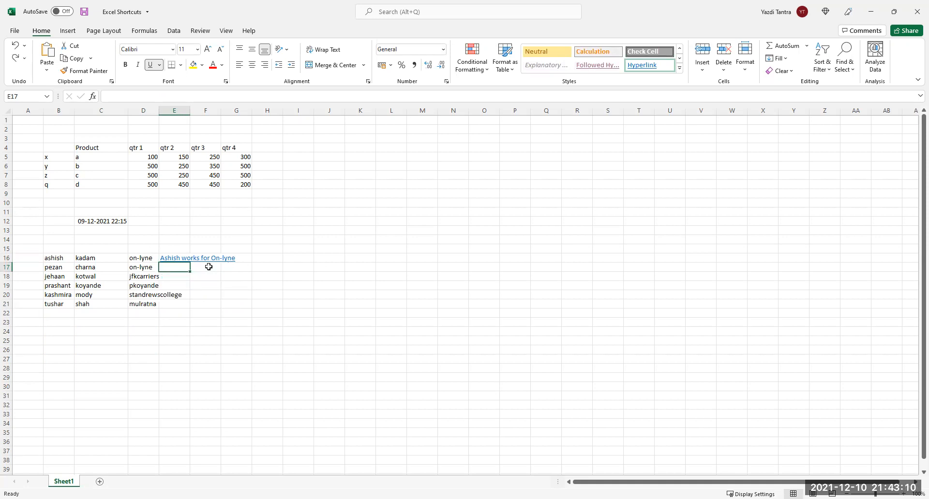
pyautogui.click(172, 258)
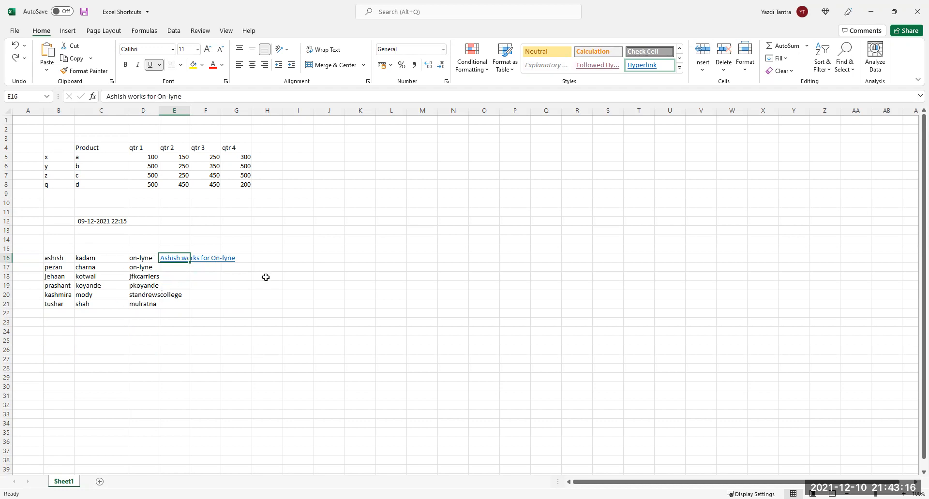
# Rewrite E16 as a sentence saying the first contact loves on-lyne and Flash Fill it to E21.
pyautogui.write('Ashi')
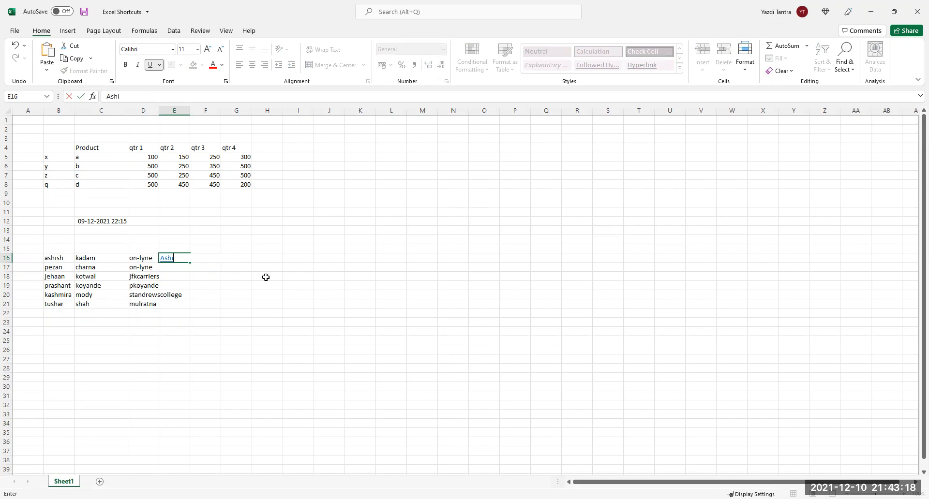
pyautogui.write('sh loves on-lyne')
pyautogui.press('Return')
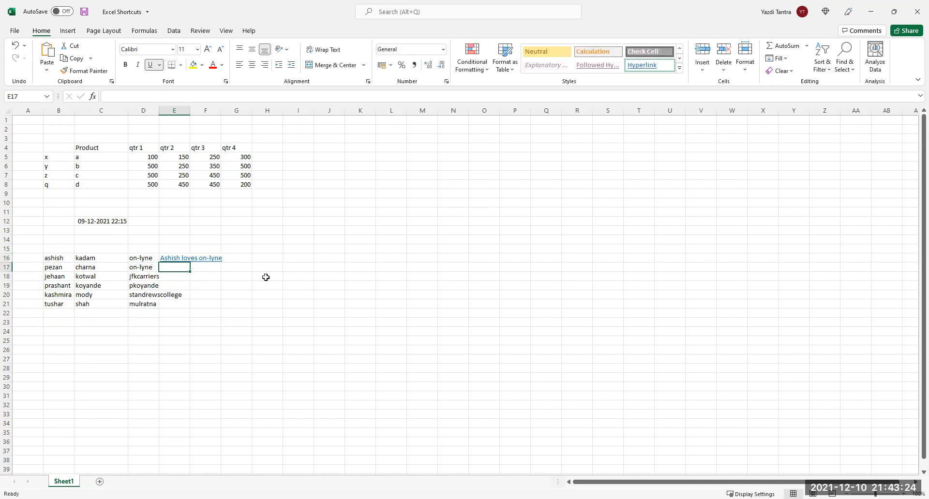
pyautogui.hotkey('ctrl', 'e')
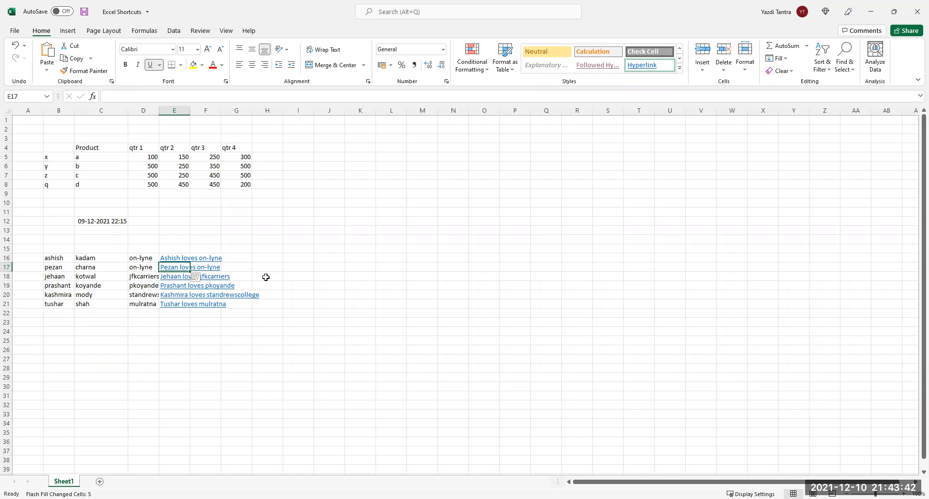
# Clear E16:E21 and start typing the first contact's full name in capitals in E16.
pyautogui.press('Up')
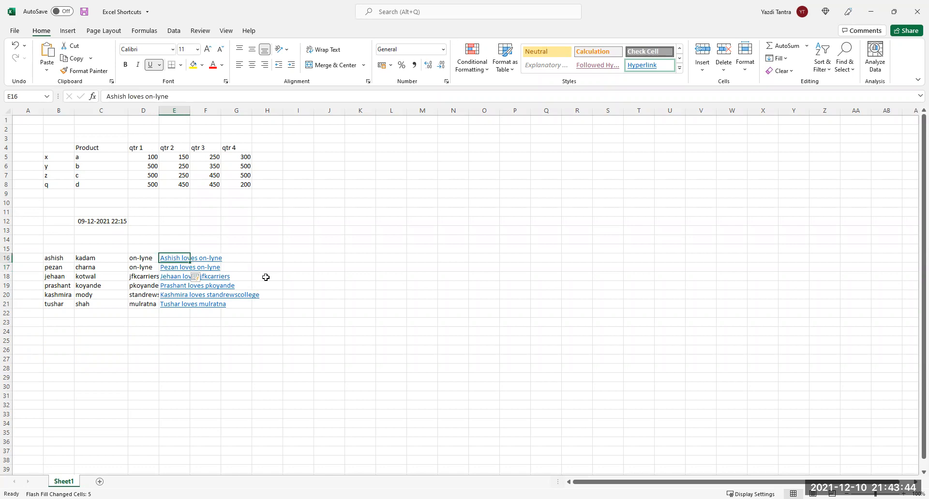
pyautogui.hotkey('shift', 'Down')
pyautogui.hotkey('shift', 'Down')
pyautogui.hotkey('shift', 'Down')
pyautogui.hotkey('shift', 'Down')
pyautogui.hotkey('shift', 'Down')
pyautogui.press('Delete')
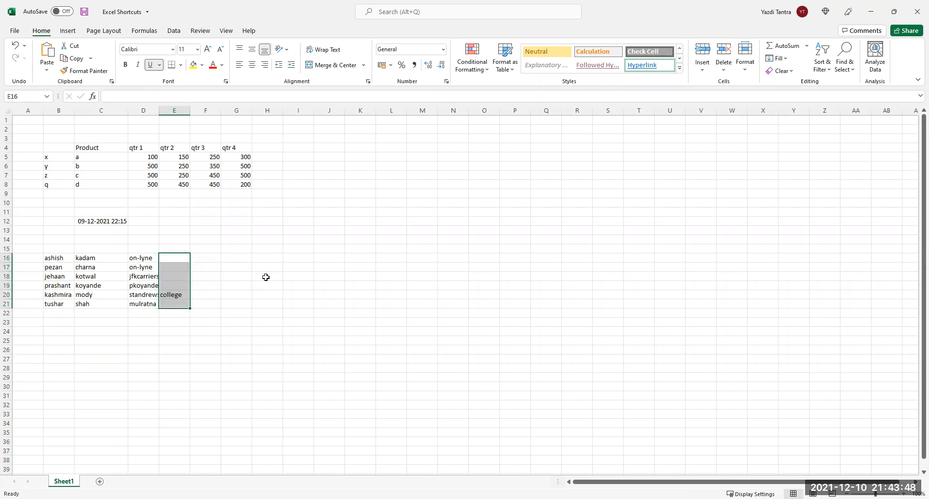
pyautogui.click(169, 259)
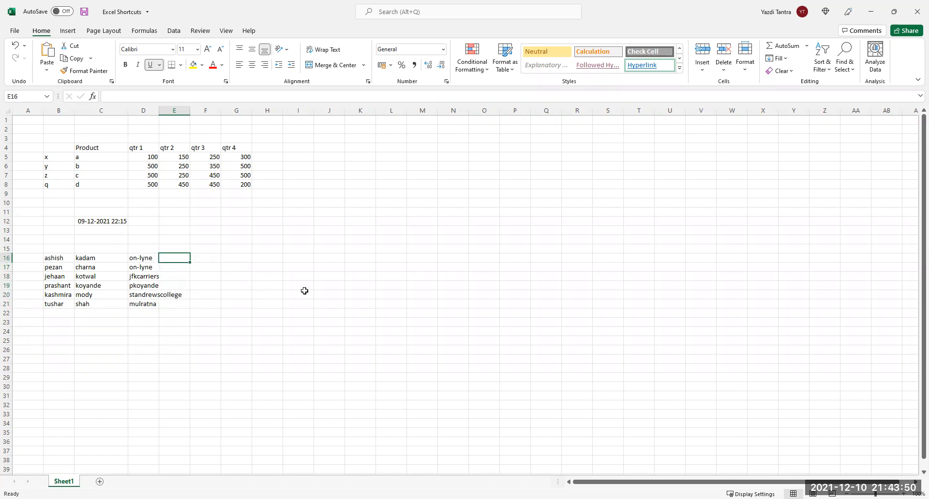
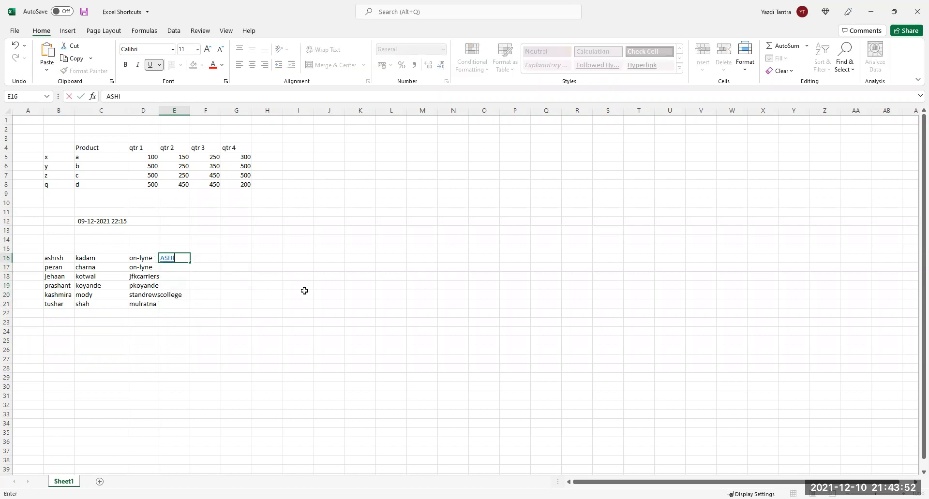
# Flash Fill capitalised full names into E17:E21, then select B16:C16 and E16:E21 to compare.
pyautogui.press('Return')
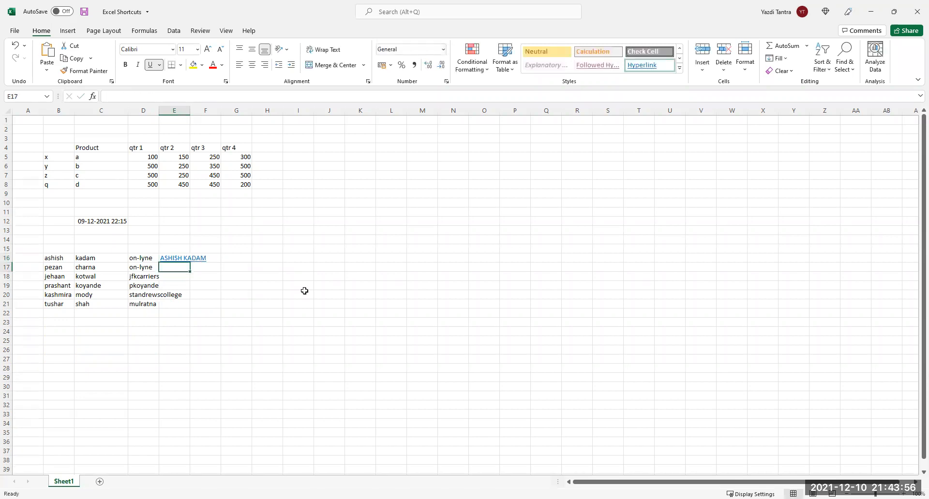
pyautogui.hotkey('ctrl', 'e')
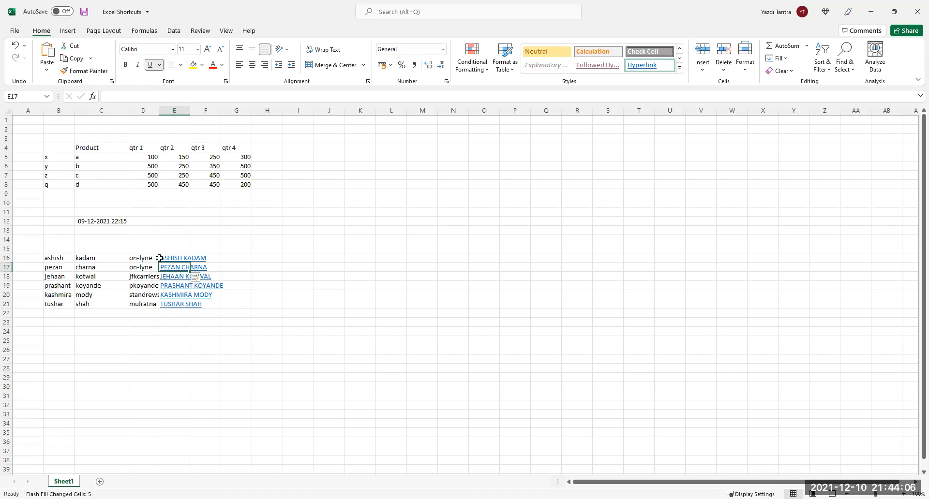
pyautogui.moveTo(58, 259); pyautogui.dragTo(157, 262)
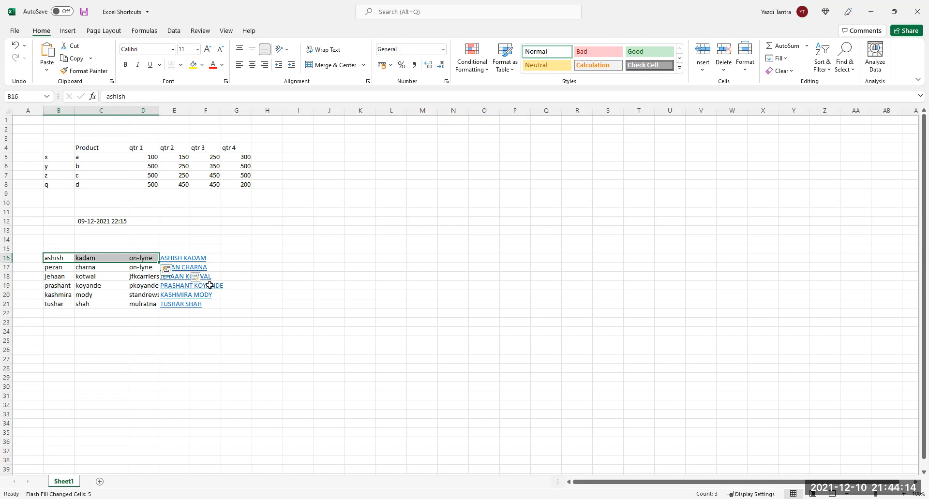
pyautogui.click(180, 258)
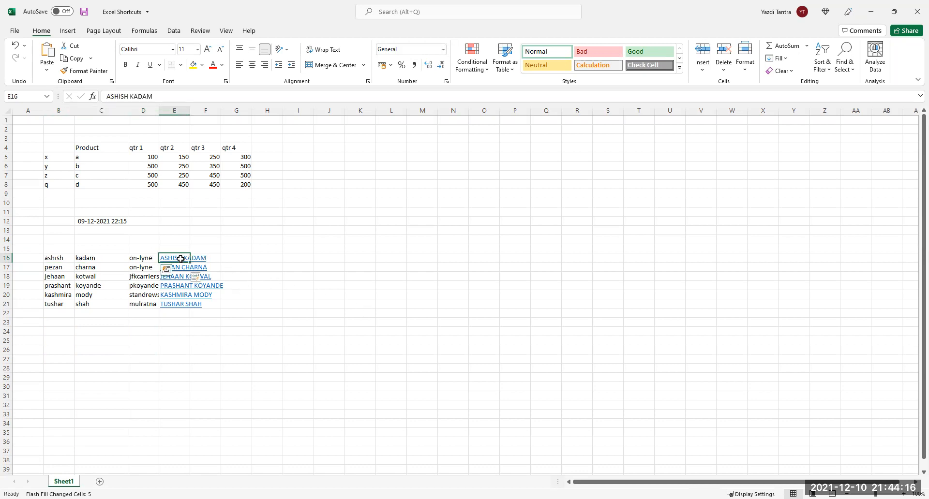
pyautogui.moveTo(180, 259); pyautogui.dragTo(183, 304)
# Clear E16:E21, then enter the first contact's first name in capitals in H16 and try Flash Fill.
pyautogui.press('Delete')
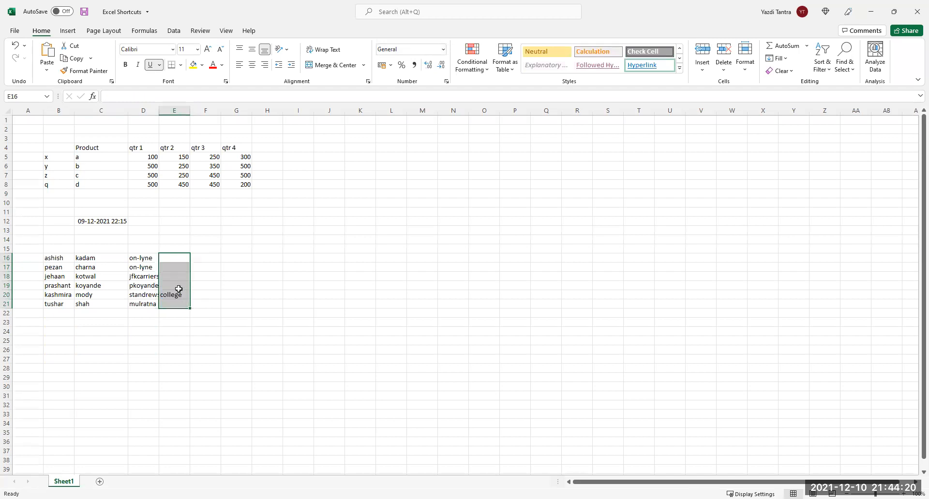
pyautogui.click(271, 257)
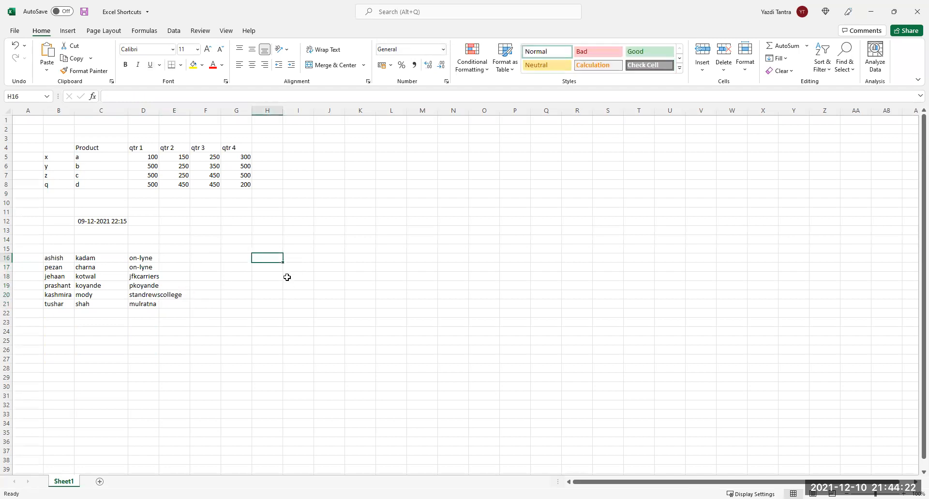
pyautogui.write('ASHISH')
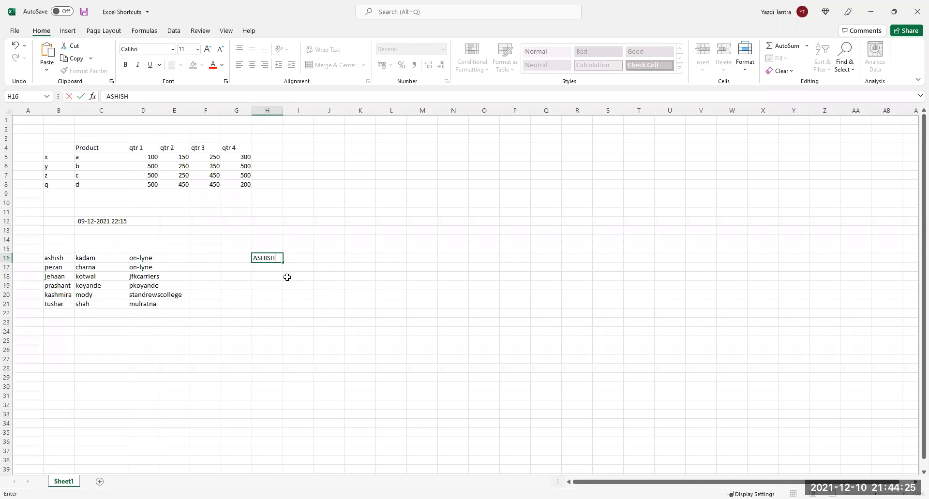
pyautogui.press('Return')
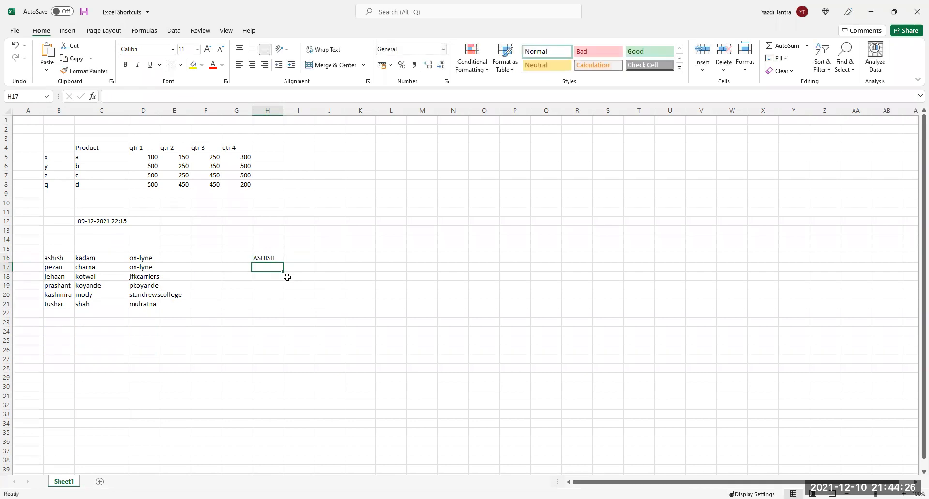
pyautogui.hotkey('ctrl', 'e')
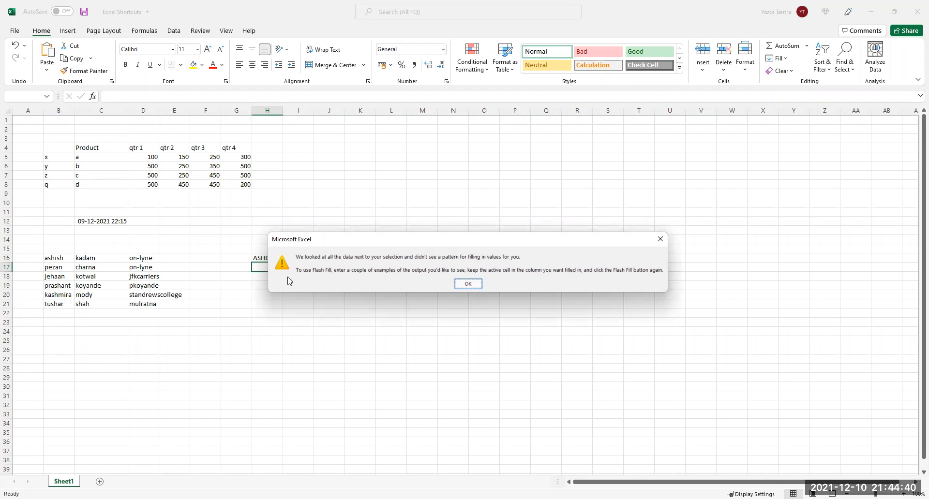
# Dismiss the no-pattern warning and delete the test entry from H16.
pyautogui.click(475, 284)
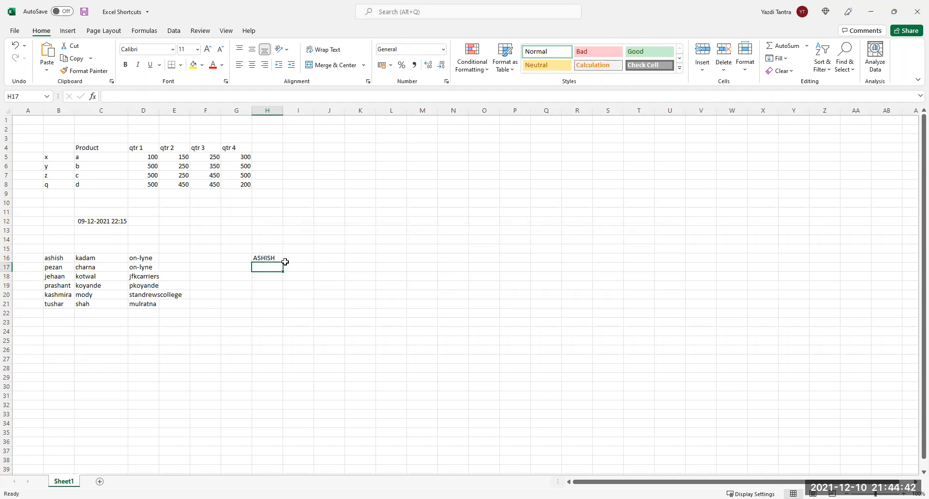
pyautogui.click(272, 258)
pyautogui.press('Delete')
pyautogui.click(166, 260)
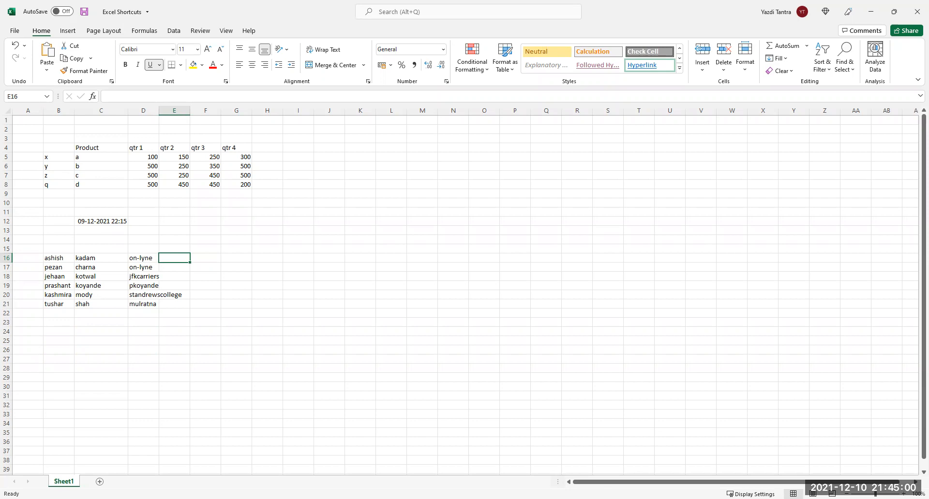
pyautogui.press('Right')
pyautogui.press('Right')
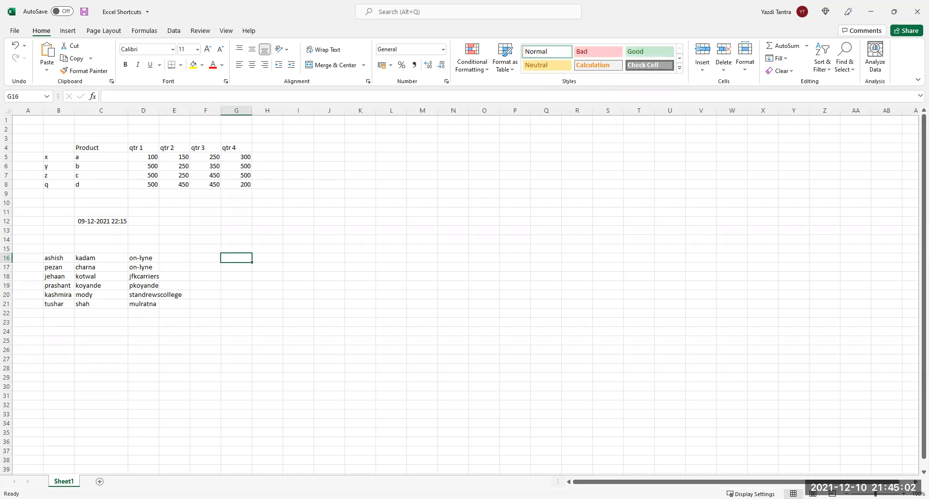
pyautogui.write('ash')
pyautogui.press('BackSpace')
pyautogui.press('BackSpace')
pyautogui.press('BackSpace')
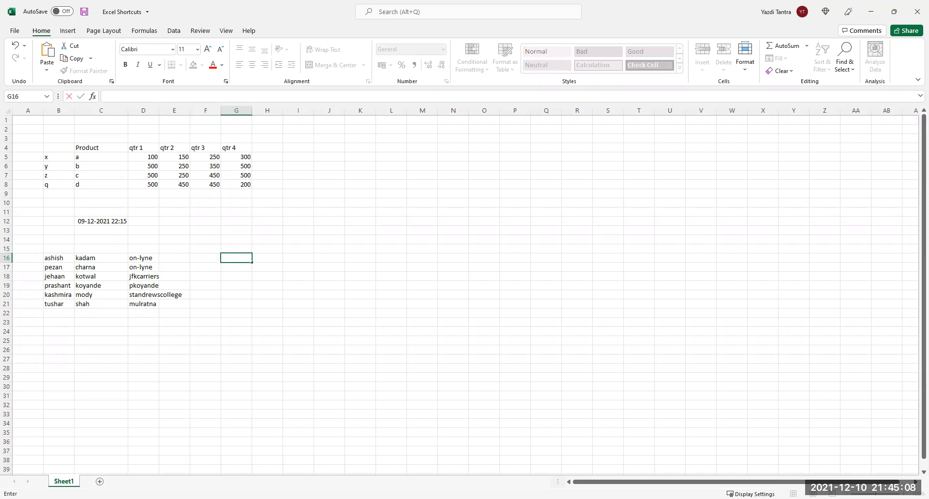
pyautogui.press('Return')
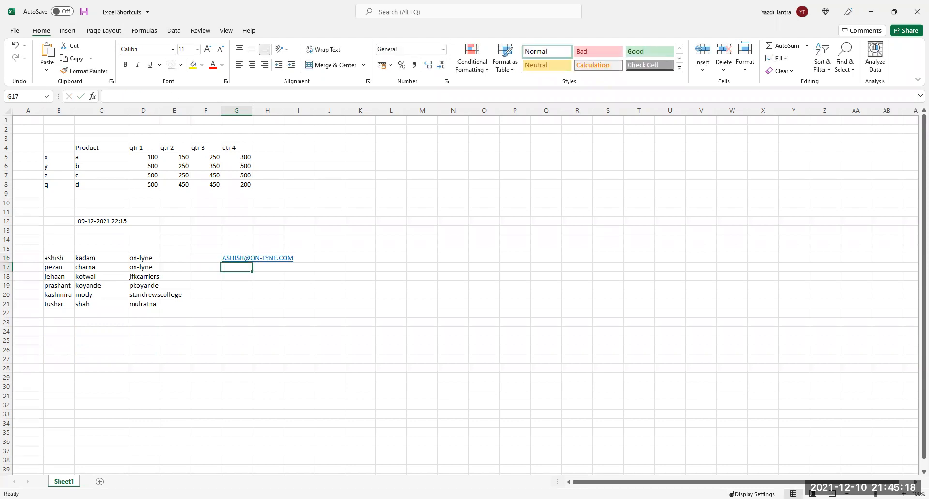
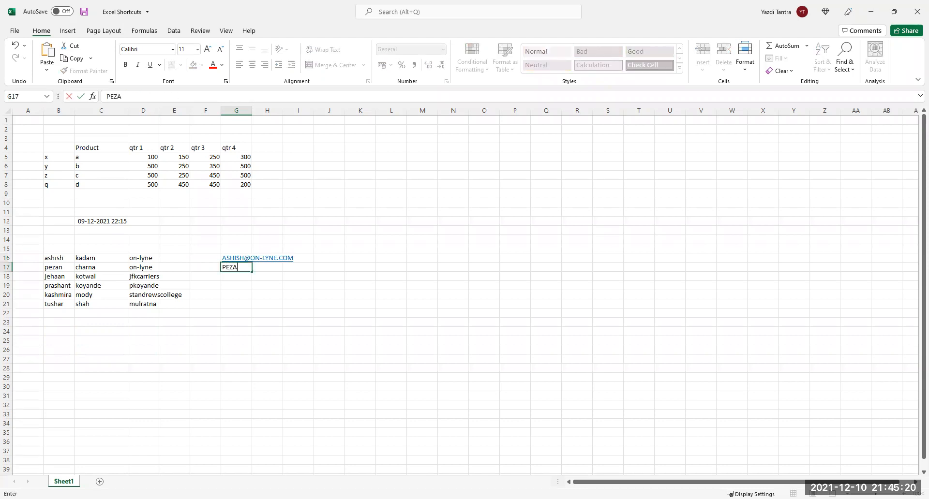
pyautogui.press('Return')
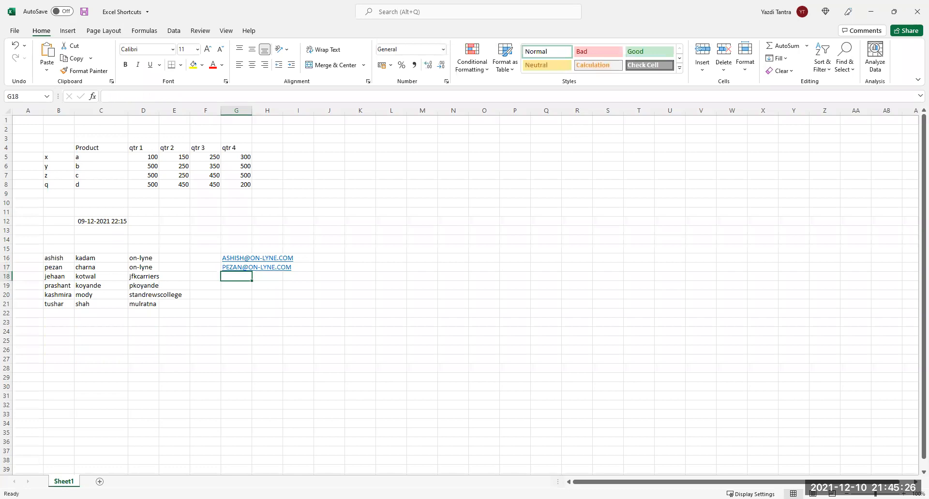
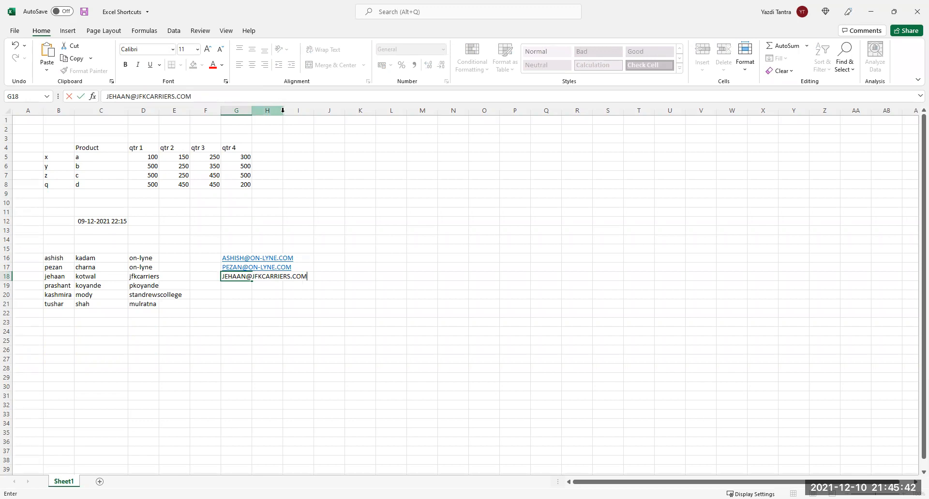
pyautogui.click(450, 204)
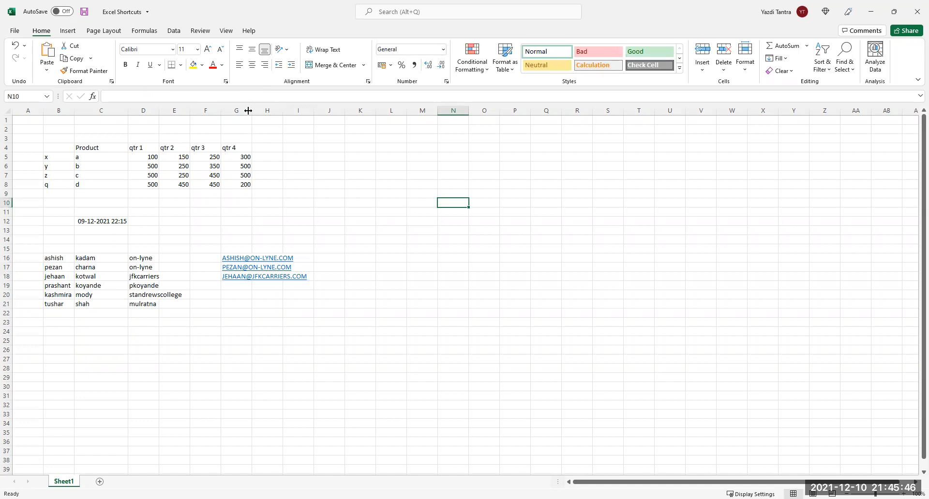
# Widen column G and Flash Fill first names from the emails, starting with ASHISH in H16.
pyautogui.moveTo(251, 111); pyautogui.dragTo(309, 120)
pyautogui.click(321, 257)
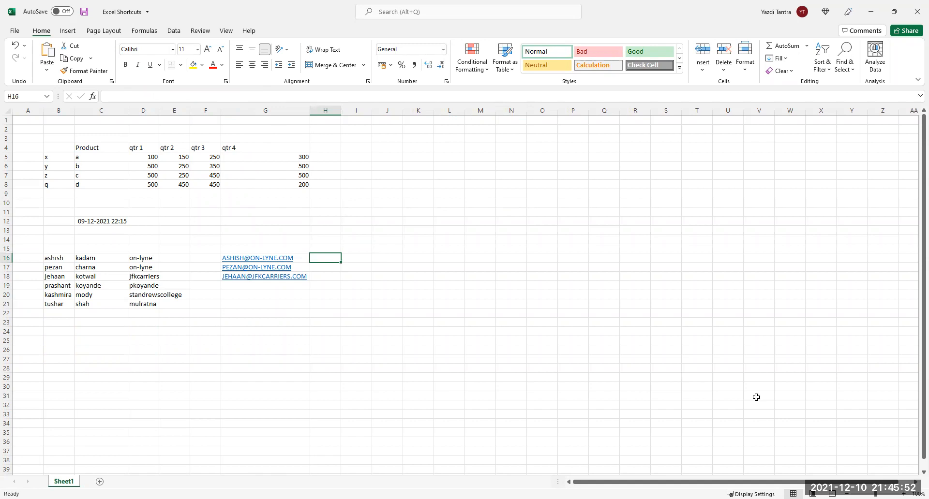
pyautogui.write('ASHISH')
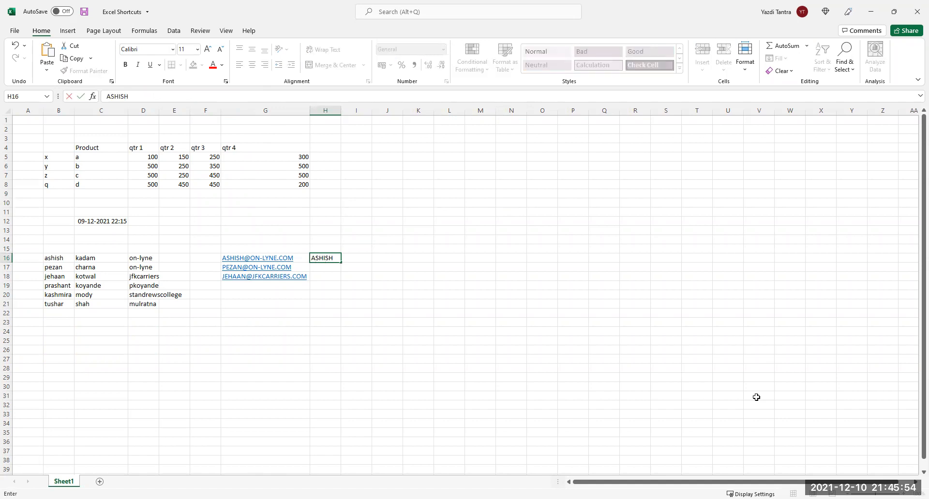
pyautogui.press('Tab')
pyautogui.press('Left')
pyautogui.press('Down')
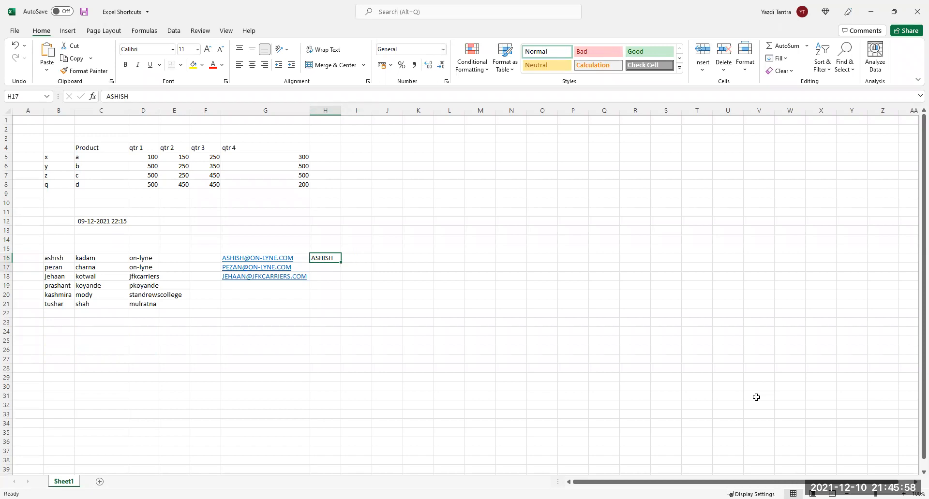
pyautogui.hotkey('ctrl', 'e')
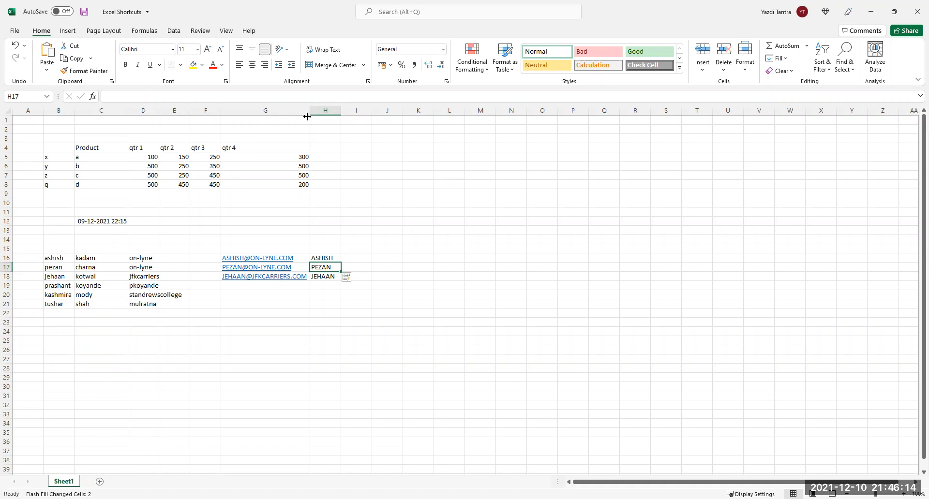
# Narrow column G again and undo the Flash Fill and the emails in G16:G18.
pyautogui.moveTo(308, 110); pyautogui.dragTo(260, 113)
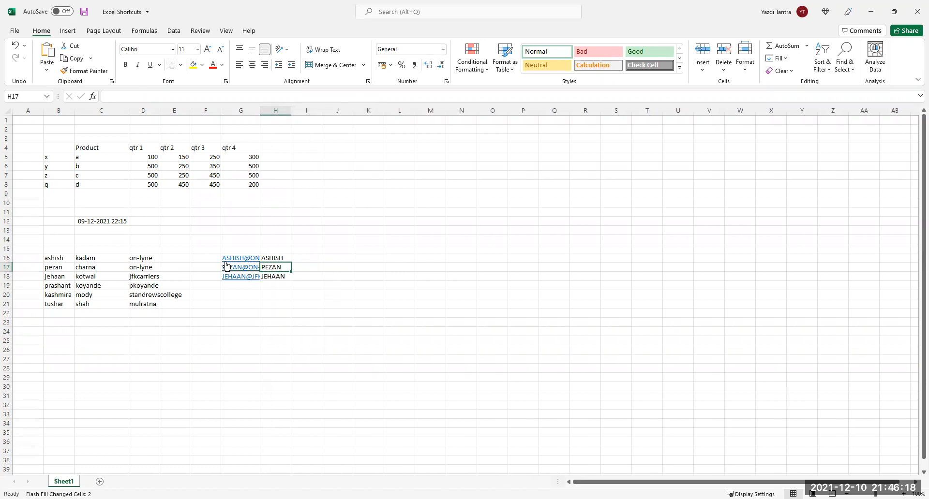
pyautogui.click(199, 261)
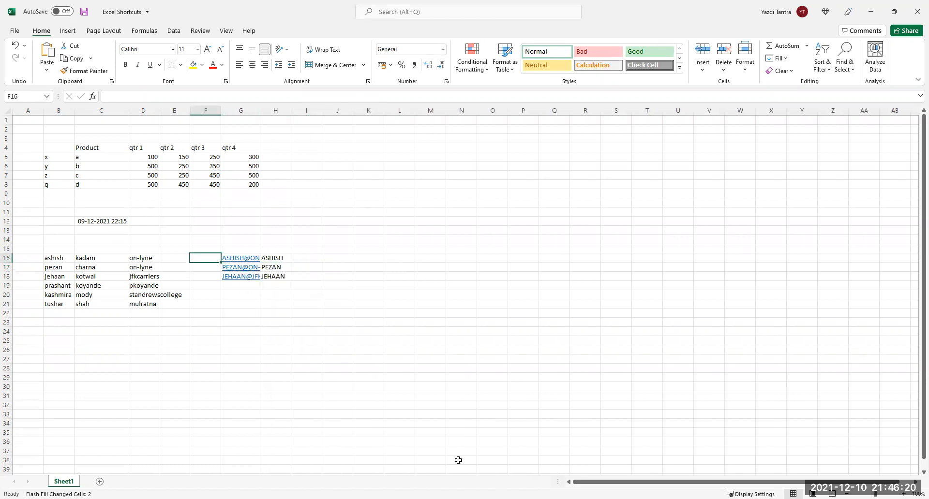
pyautogui.hotkey('ctrl', 'z')
pyautogui.hotkey('ctrl', 'z')
pyautogui.hotkey('ctrl', 'z')
pyautogui.hotkey('ctrl', 'z')
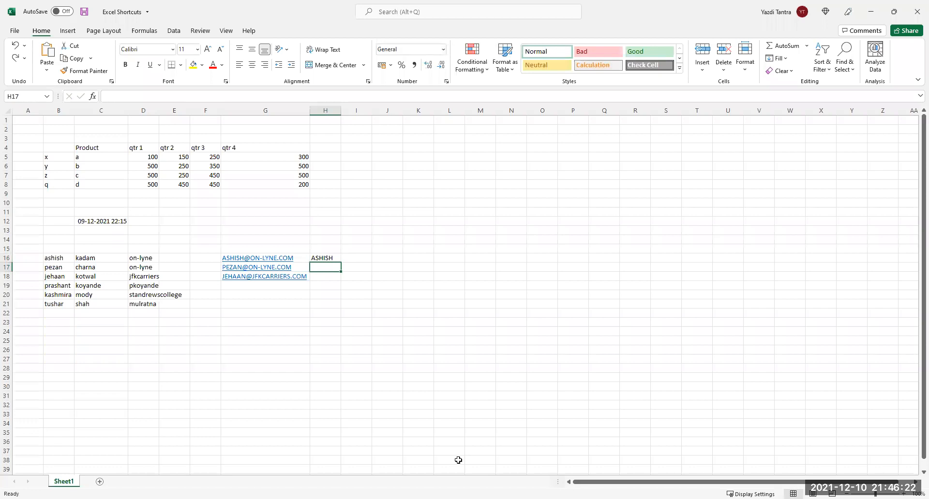
pyautogui.hotkey('ctrl', 'z')
pyautogui.hotkey('ctrl', 'z')
pyautogui.hotkey('ctrl', 'z')
pyautogui.hotkey('ctrl', 'z')
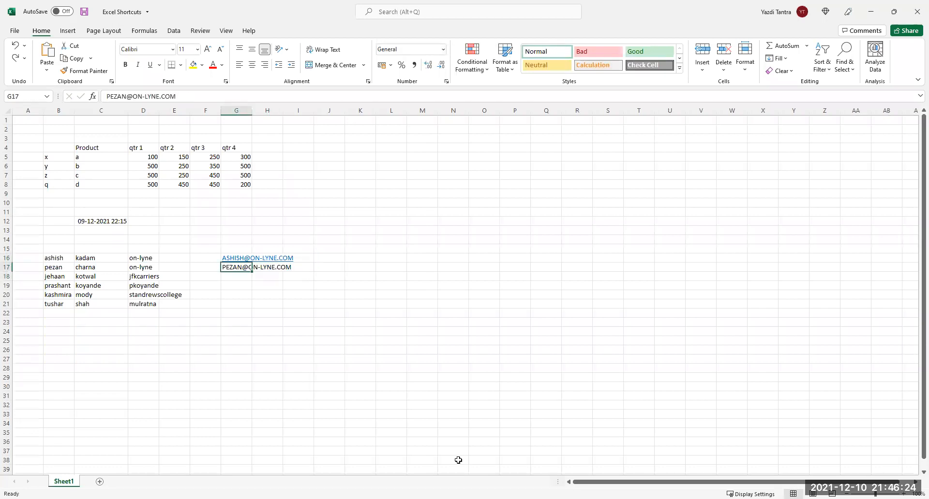
pyautogui.hotkey('ctrl', 'z')
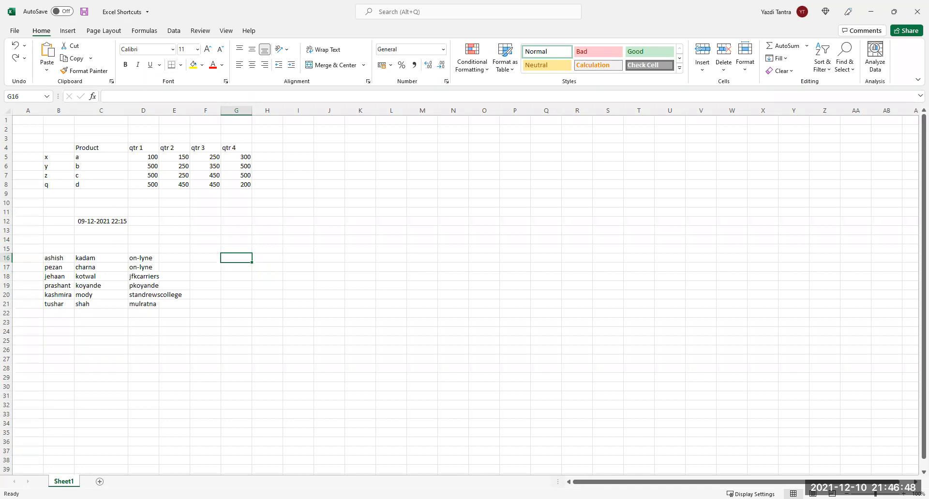
# Add 2021 at the start of the qtr 1 heading in D4.
pyautogui.click(143, 150)
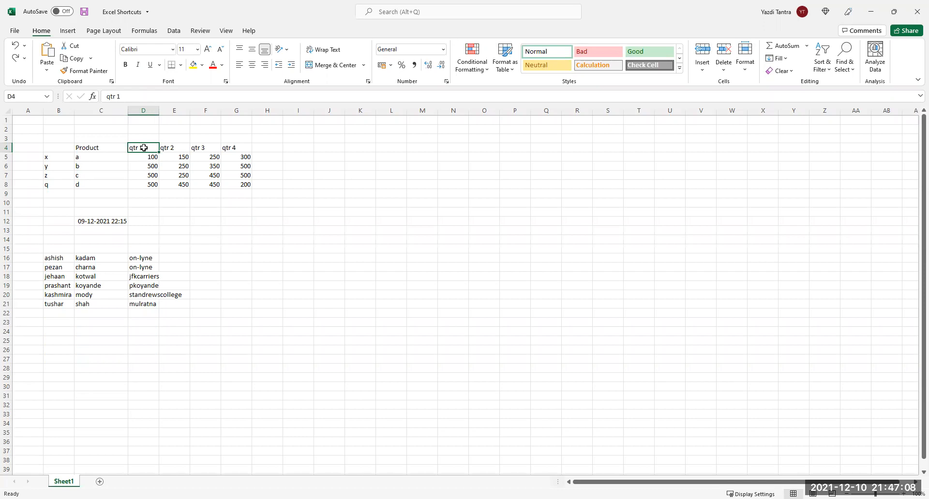
pyautogui.press('F2')
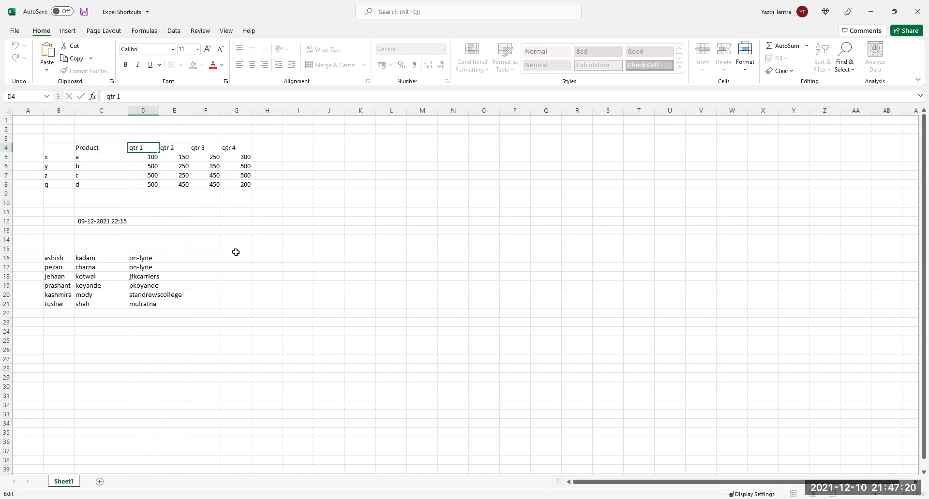
pyautogui.press('Left')
pyautogui.press('Left')
pyautogui.write('2021')
pyautogui.press('Return')
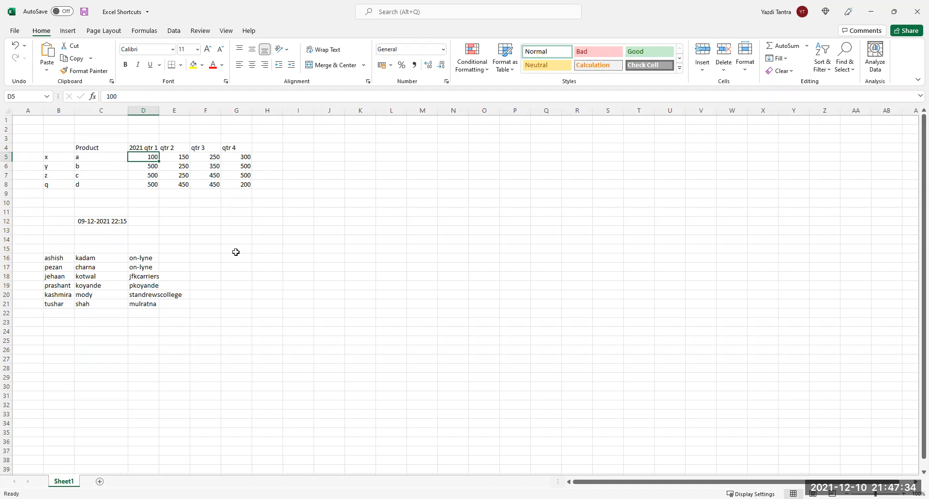
pyautogui.press('Up')
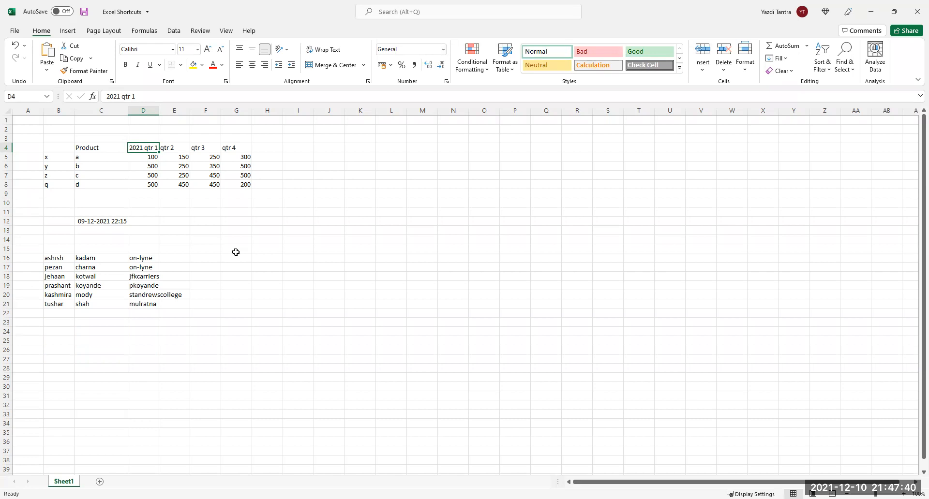
pyautogui.press('F2')
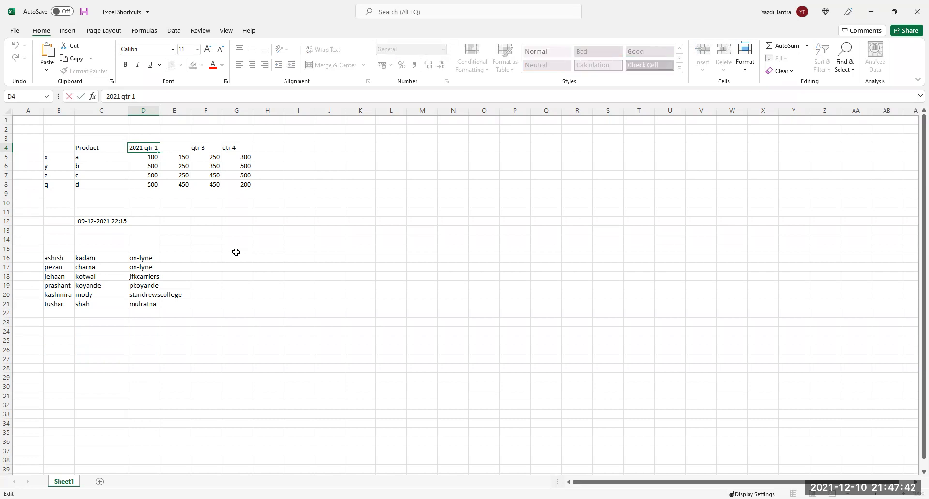
pyautogui.hotkey('ctrl', 'Left')
pyautogui.hotkey('ctrl', 'Left')
pyautogui.press('Return')
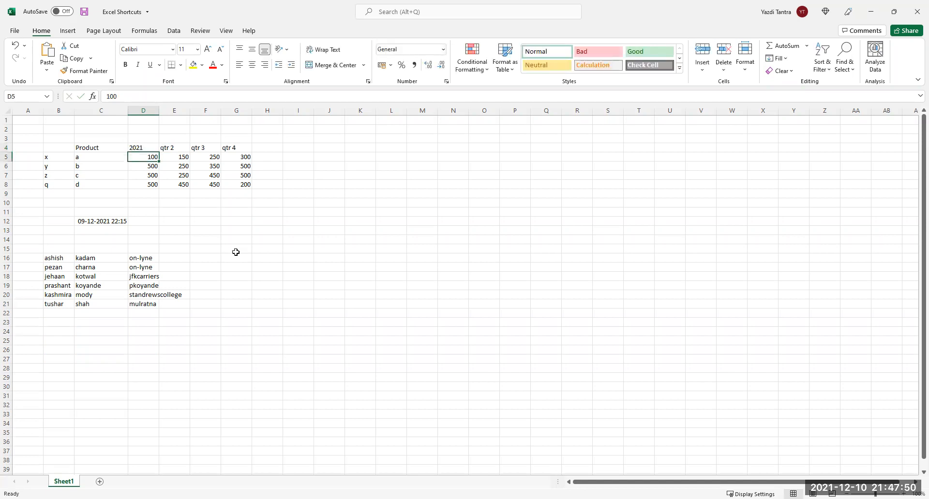
# Put qtr 1 on a second line under 2021 in D4, with Wrap Text applied.
pyautogui.doubleClick(145, 148)
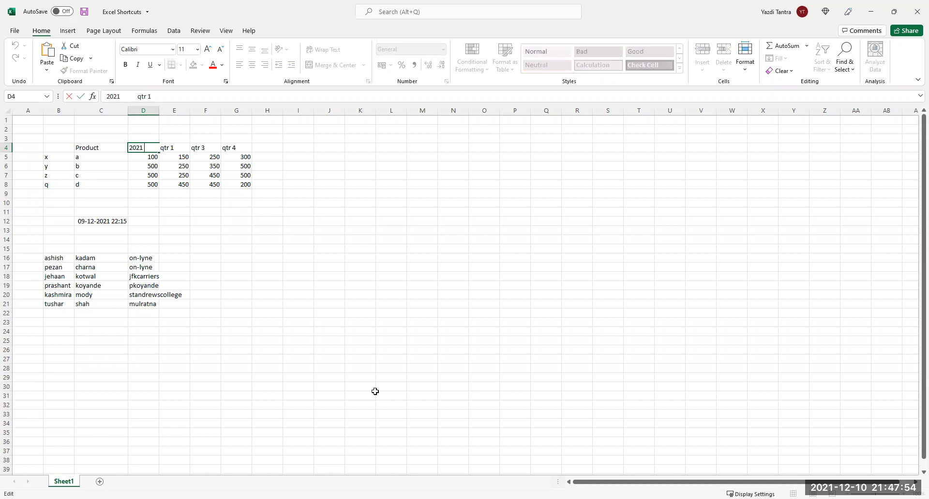
pyautogui.press('Delete')
pyautogui.press('Delete')
pyautogui.press('Delete')
pyautogui.press('Delete')
pyautogui.press('Delete')
pyautogui.press('Delete')
pyautogui.press('Delete')
pyautogui.press('Delete')
pyautogui.press('Delete')
pyautogui.press('Delete')
pyautogui.hotkey('alt', 'Return')
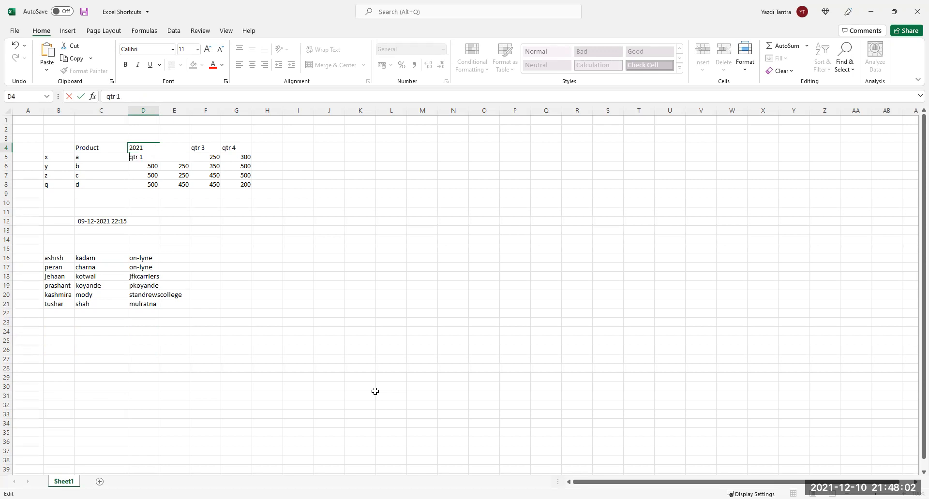
pyautogui.press('Return')
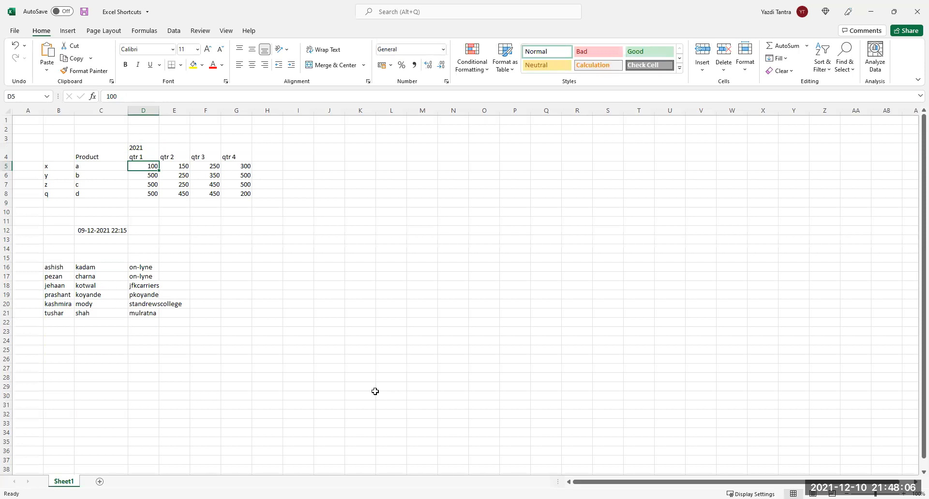
pyautogui.click(143, 151)
pyautogui.hotkey('alt', 'h')
pyautogui.press('w')
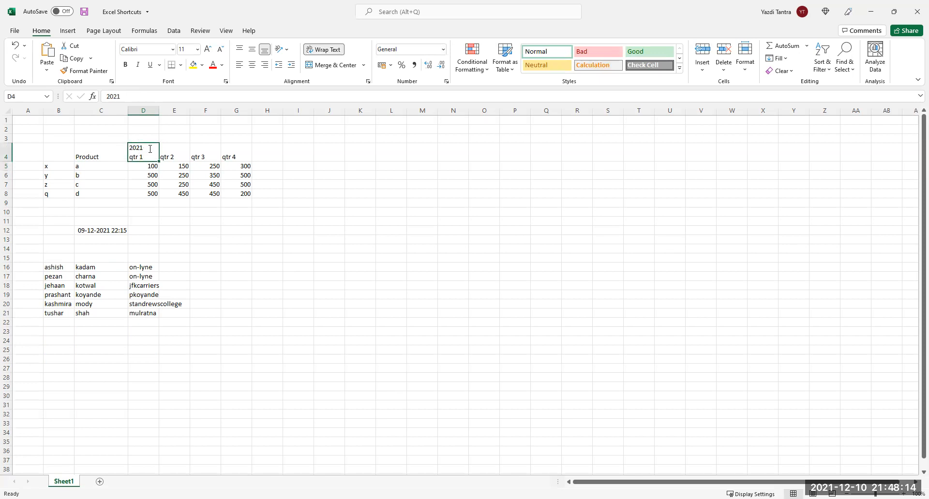
pyautogui.doubleClick(150, 149)
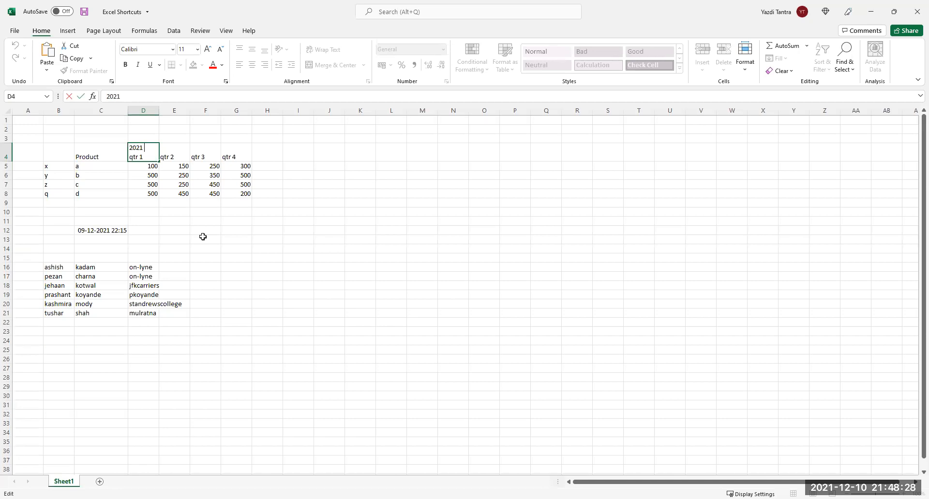
pyautogui.press('Return')
# Extend the D4 year heading across E4:G4, then undo the series fill and wrapping.
pyautogui.click(144, 156)
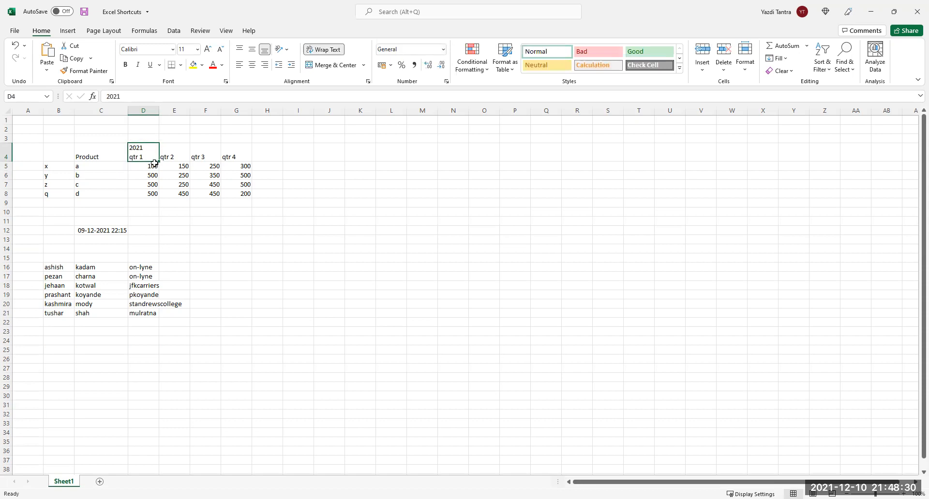
pyautogui.moveTo(155, 163); pyautogui.dragTo(250, 161)
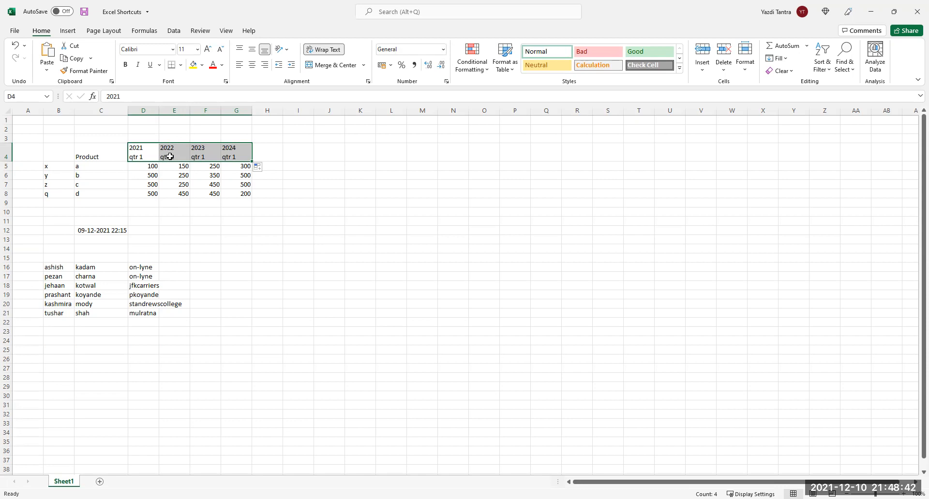
pyautogui.hotkey('ctrl', 'z')
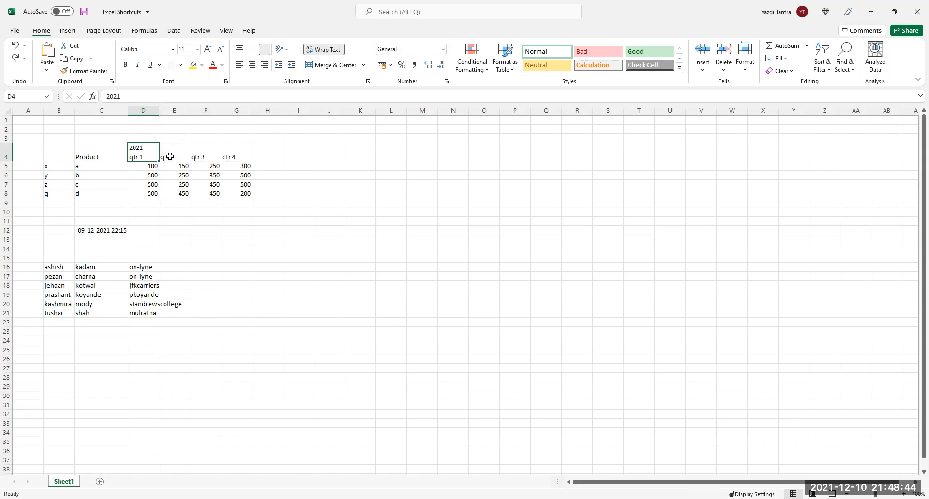
pyautogui.hotkey('ctrl', 'z')
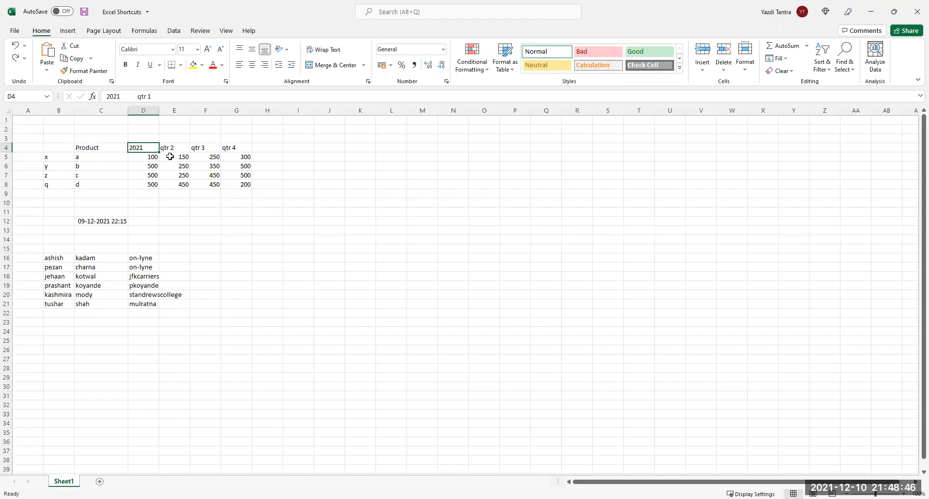
# Re-enter the D4 heading as '2021' over 'qtr 1' on two lines.
pyautogui.hotkey('ctrl', 'z')
pyautogui.hotkey('ctrl', 'z')
pyautogui.doubleClick(144, 147)
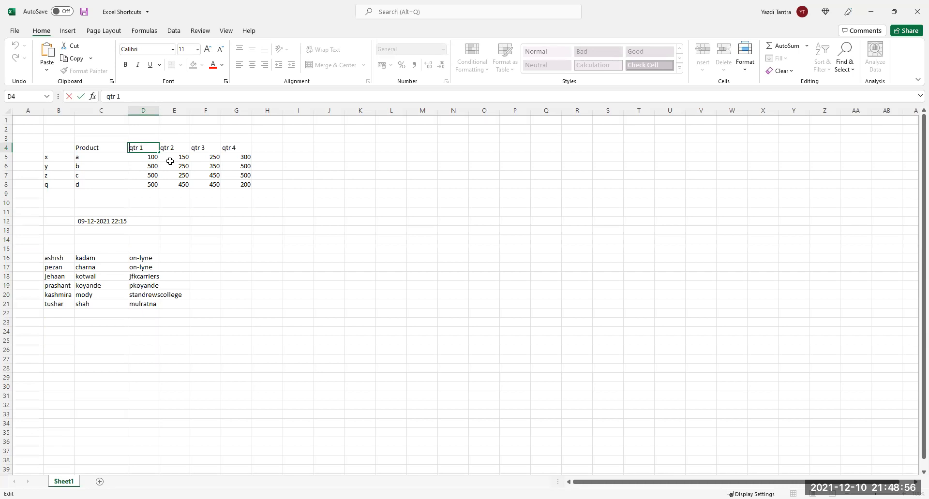
pyautogui.write('201')
pyautogui.press('BackSpace')
pyautogui.write('21')
pyautogui.hotkey('alt', 'Return')
pyautogui.press('Return')
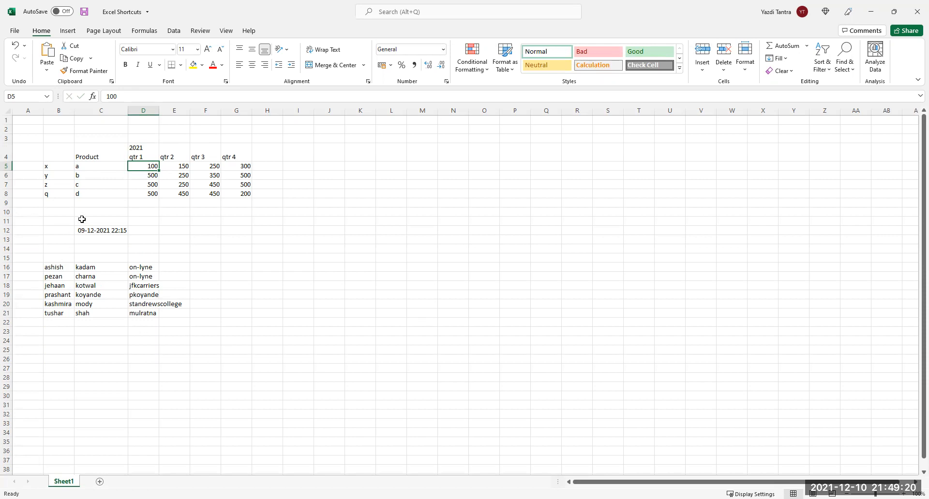
# Make E4 read '2021' over 'qtr 2', then undo the year line.
pyautogui.doubleClick(172, 156)
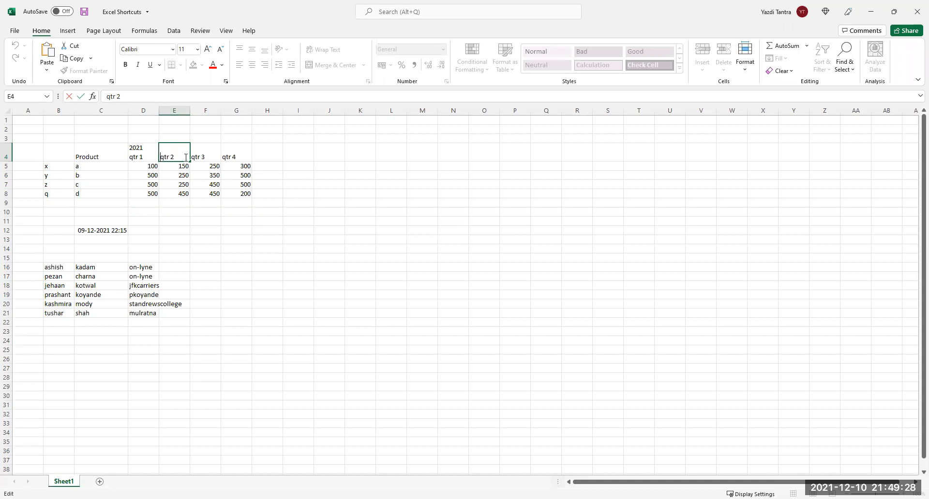
pyautogui.write('2021')
pyautogui.hotkey('alt', 'Return')
pyautogui.press('Return')
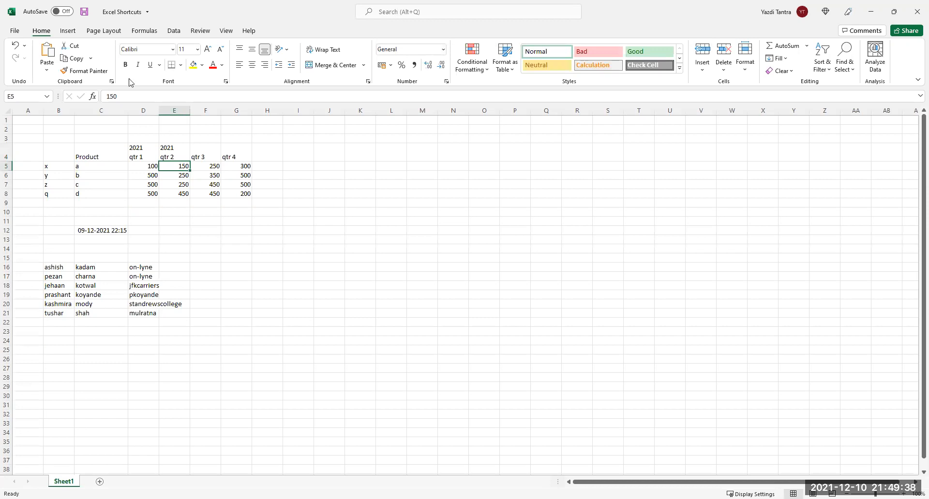
pyautogui.click(24, 145)
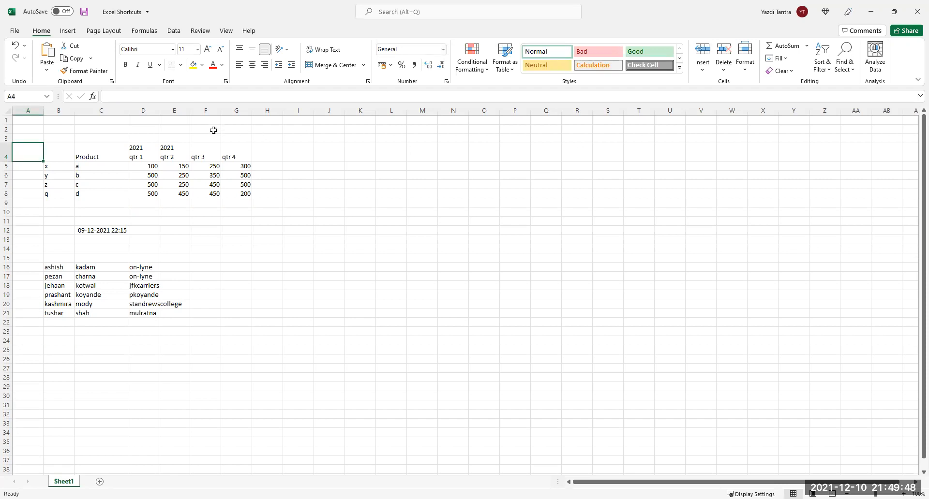
pyautogui.click(174, 155)
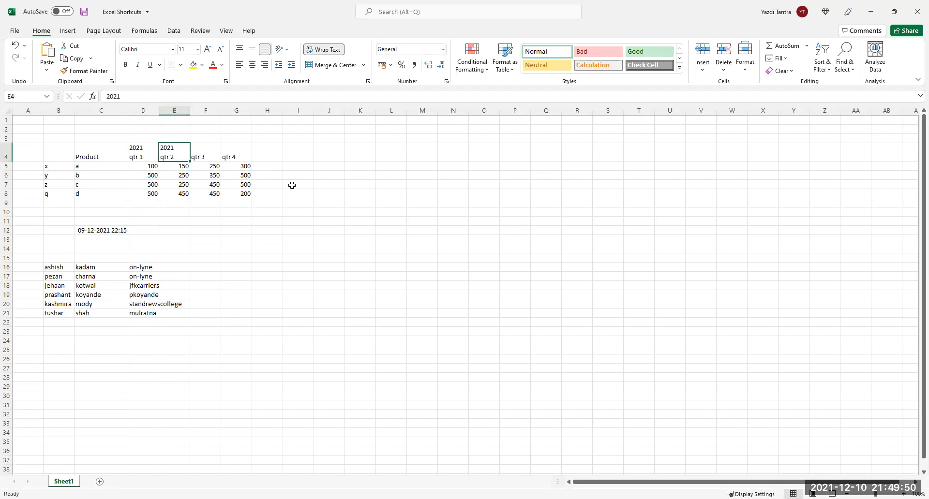
pyautogui.hotkey('ctrl', 'z')
pyautogui.hotkey('ctrl', 'z')
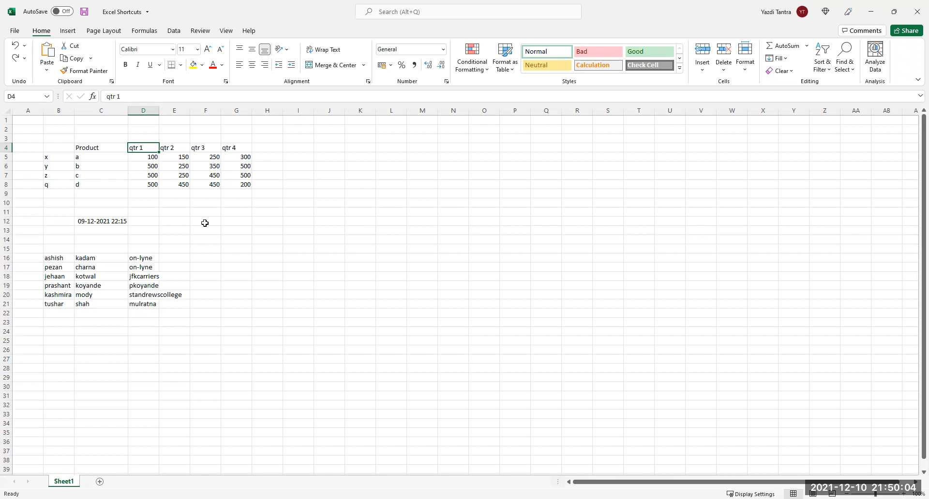
pyautogui.click(307, 150)
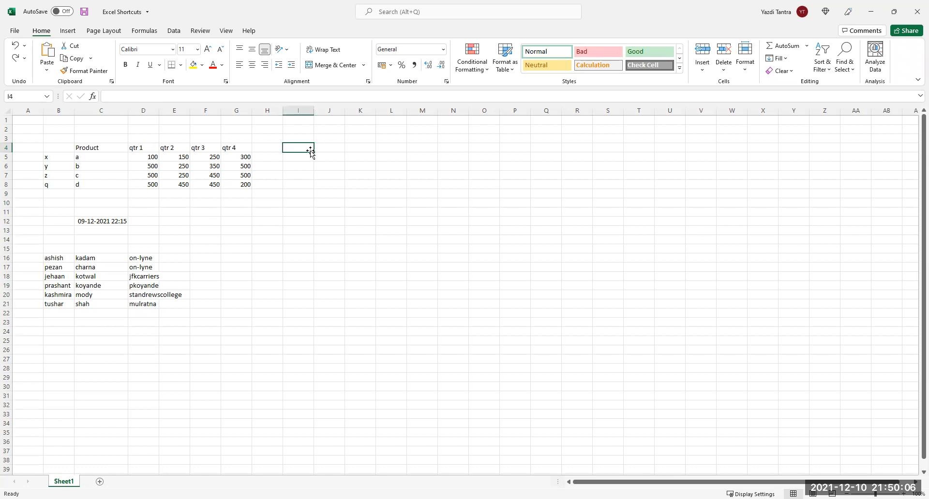
pyautogui.write('20222')
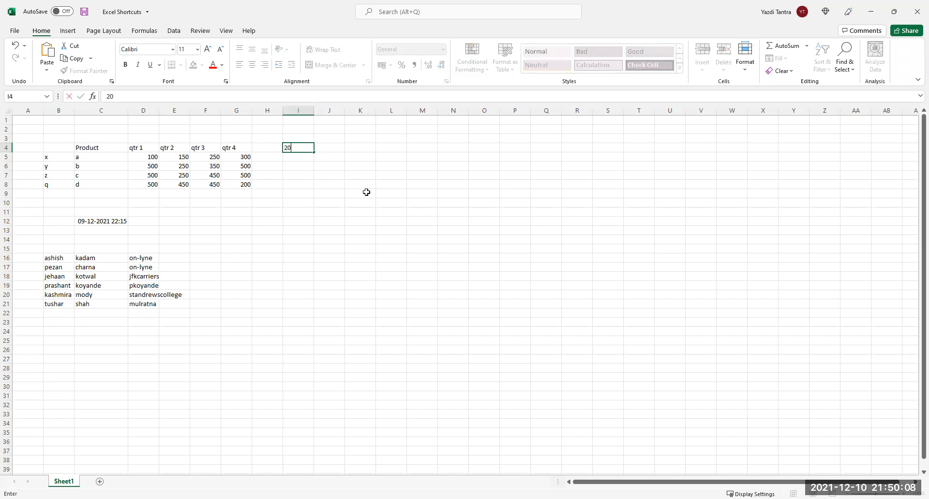
pyautogui.press('BackSpace')
pyautogui.hotkey('alt', 'Return')
pyautogui.write('1TR2')
pyautogui.press('BackSpace')
pyautogui.press('BackSpace')
pyautogui.press('BackSpace')
pyautogui.write('QTR 1')
pyautogui.press('Return')
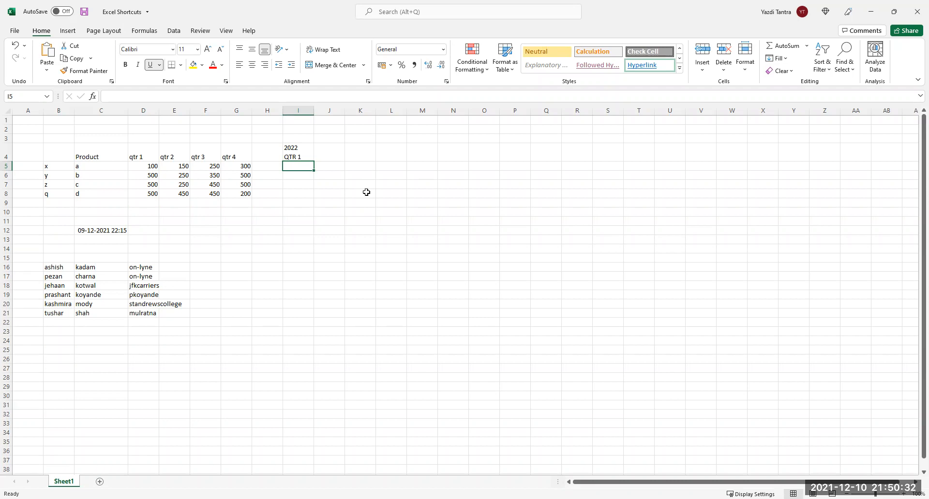
pyautogui.press('Up')
pyautogui.press('Delete')
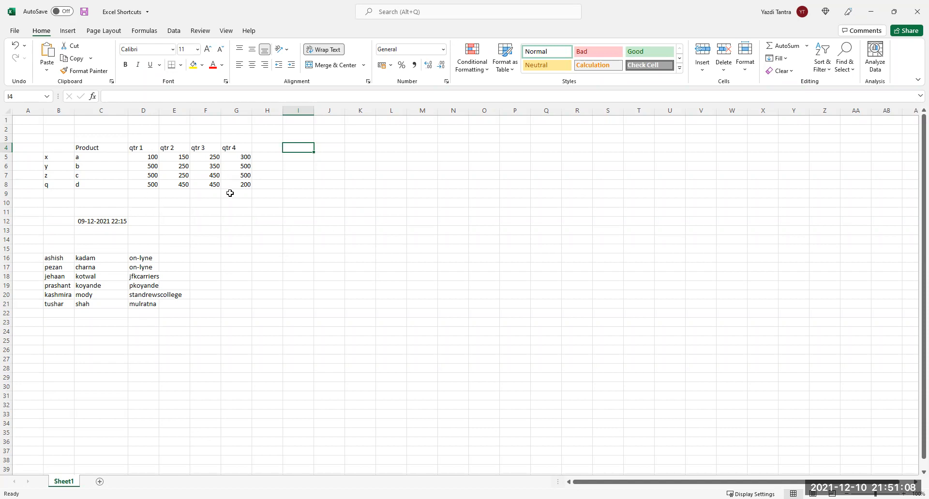
pyautogui.click(214, 194)
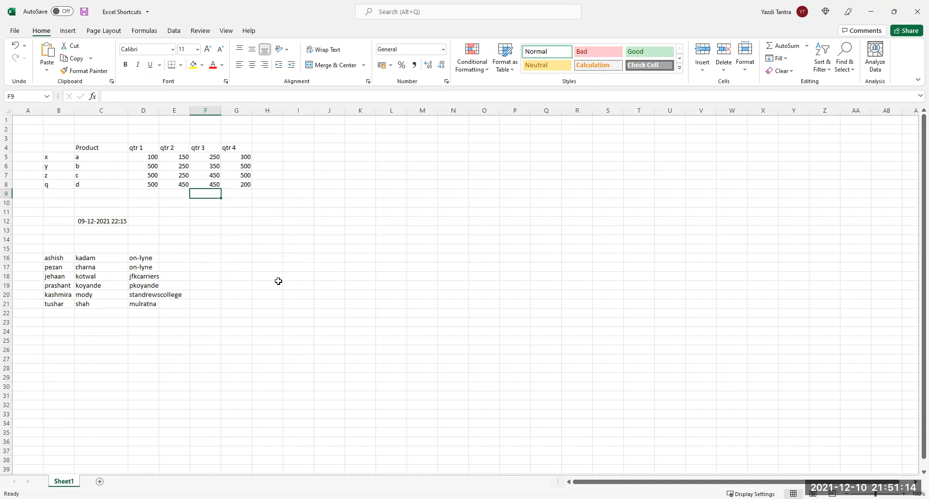
pyautogui.click(200, 184)
pyautogui.click(200, 193)
pyautogui.click(202, 184)
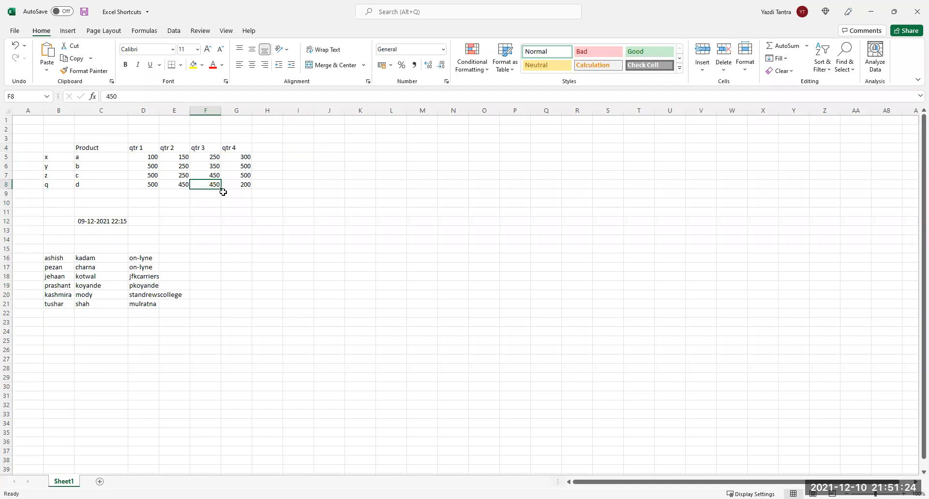
pyautogui.moveTo(222, 189); pyautogui.dragTo(221, 189)
pyautogui.click(214, 197)
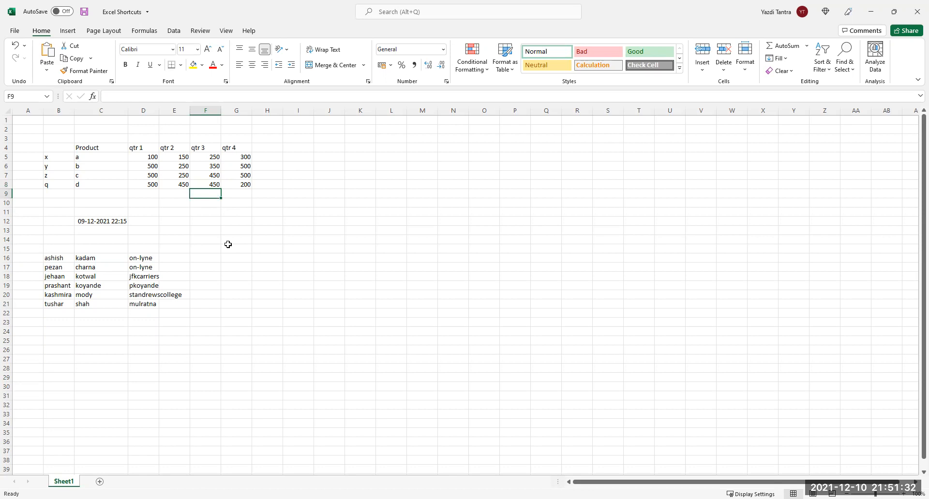
pyautogui.hotkey('ctrl', 'd')
pyautogui.press('Delete')
pyautogui.press('Right')
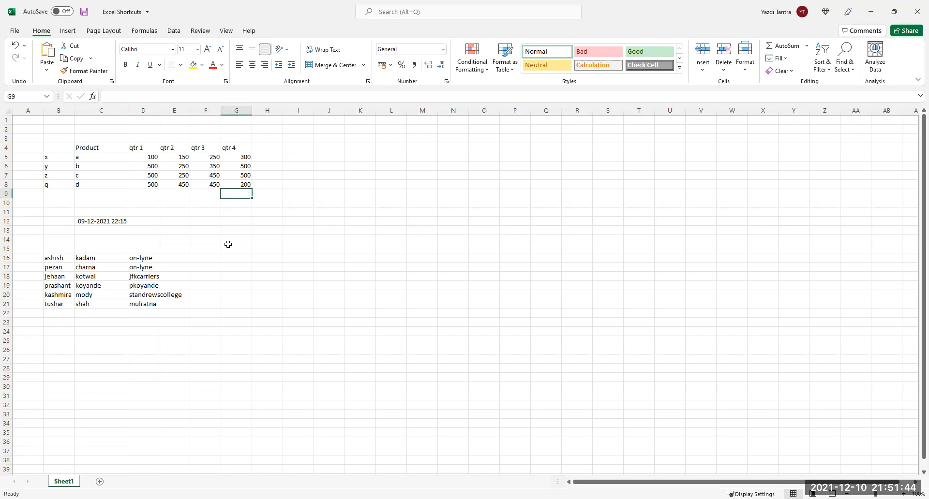
pyautogui.hotkey('ctrl', 'd')
pyautogui.press('Delete')
# AutoSum product a's quarters to 800 in H5 and fill the total formula down to H8.
pyautogui.click(274, 157)
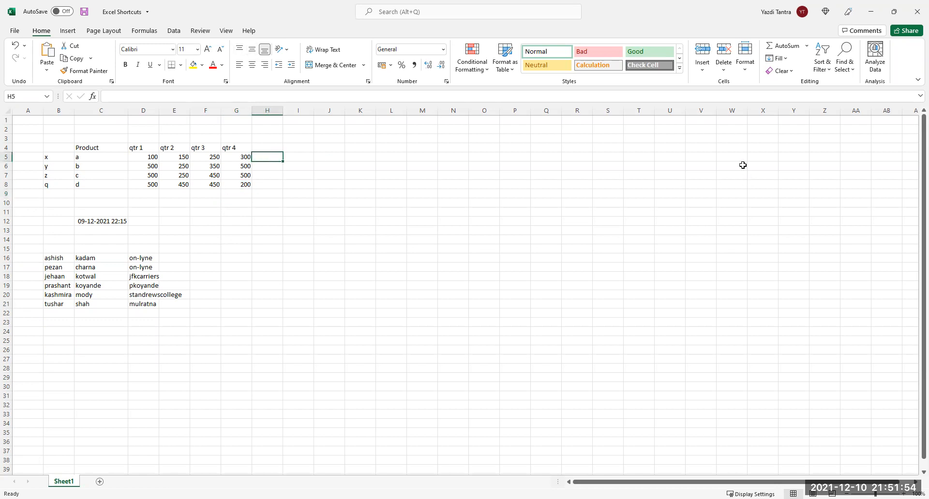
pyautogui.hotkey('alt', '=')
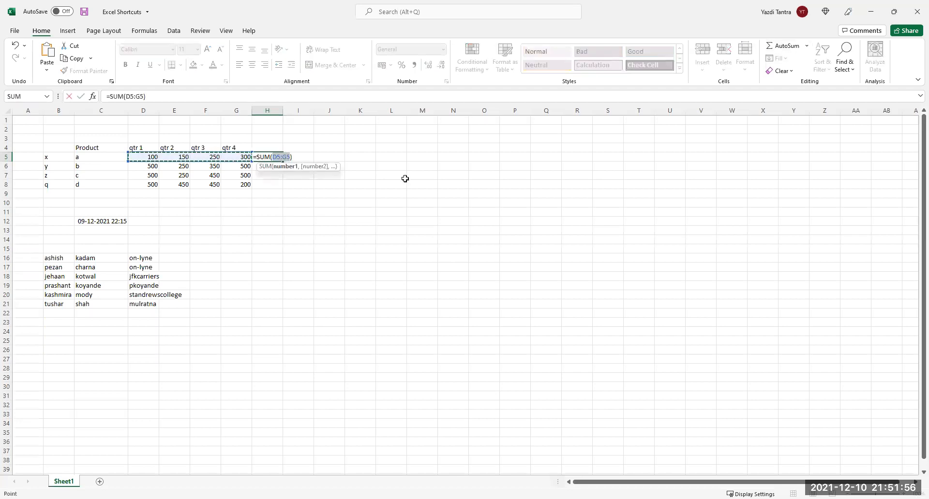
pyautogui.press('Return')
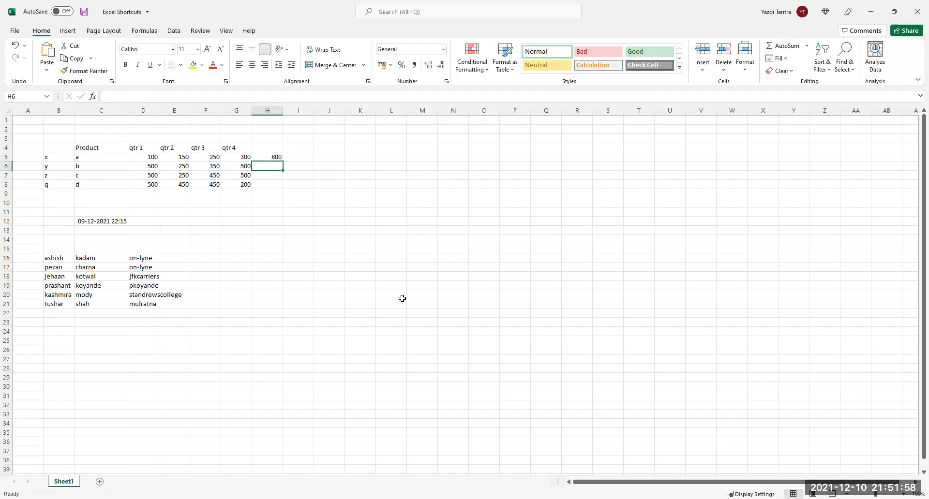
pyautogui.hotkey('ctrl', 'd')
pyautogui.press('Down')
pyautogui.hotkey('ctrl', 'd')
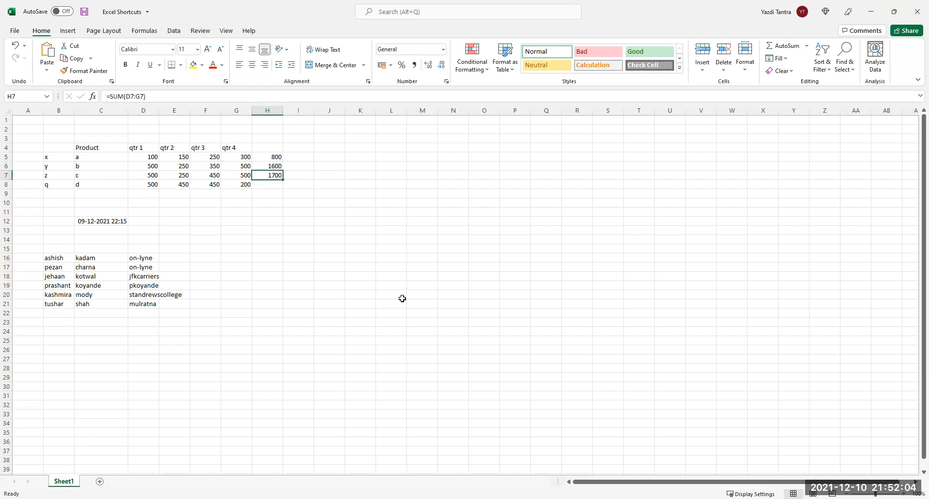
pyautogui.press('Down')
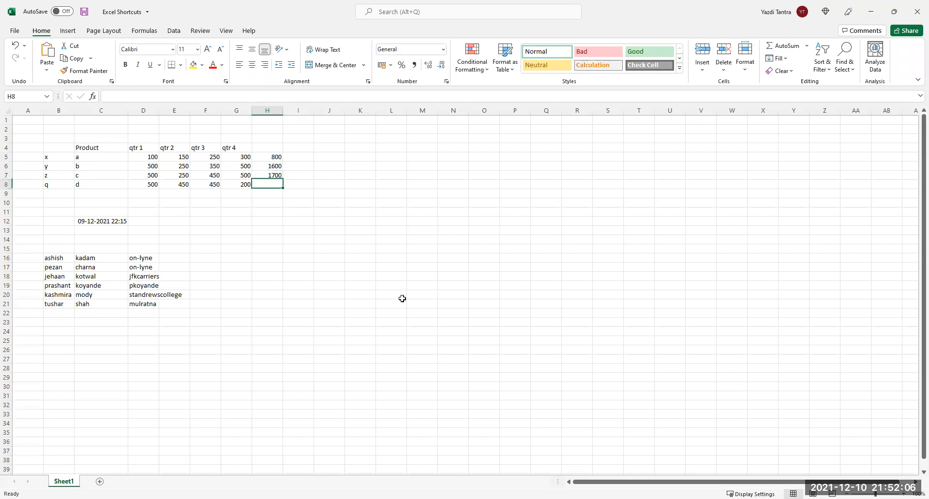
pyautogui.hotkey('ctrl', 'd')
# Clear H6:H8, then fill H5's total down into H6 to get 1600.
pyautogui.moveTo(269, 167); pyautogui.dragTo(274, 186)
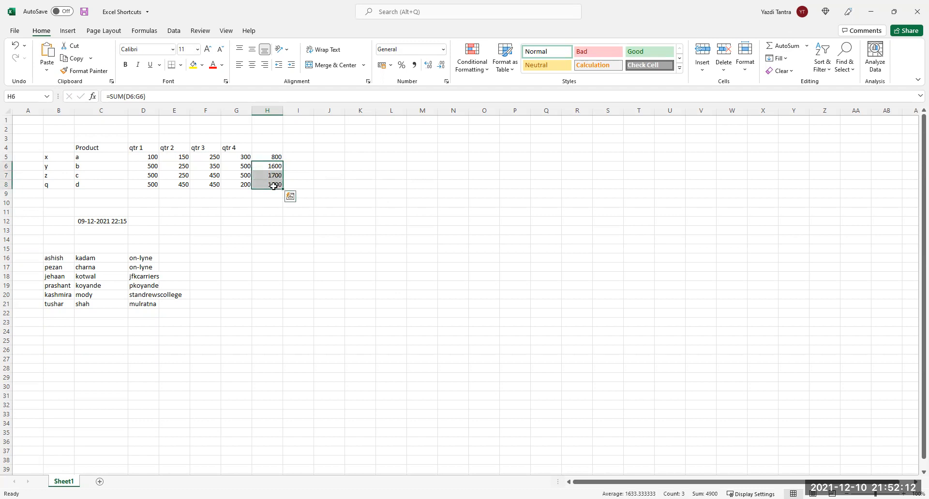
pyautogui.press('Delete')
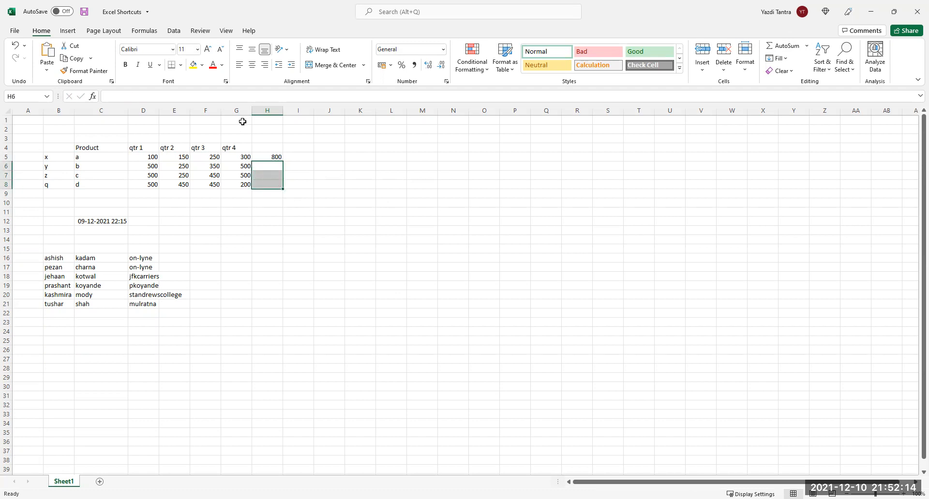
pyautogui.click(276, 157)
pyautogui.click(278, 168)
pyautogui.hotkey('ctrl', 'd')
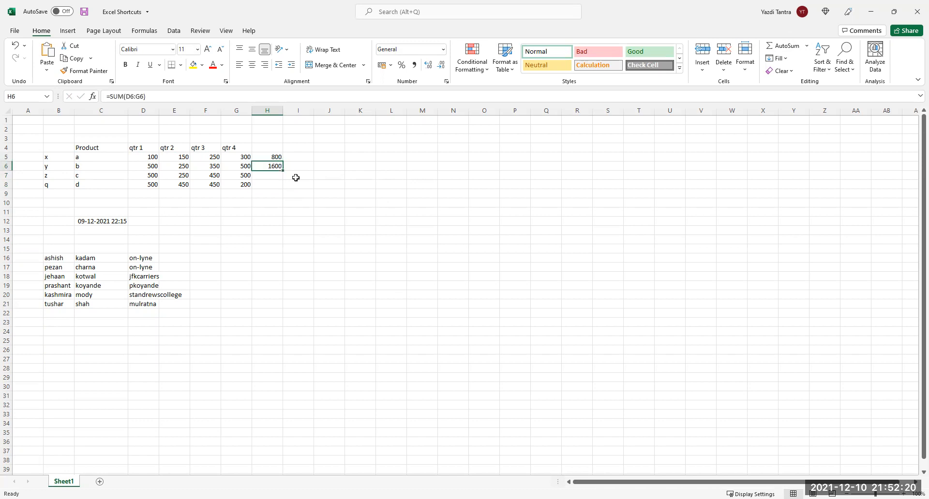
pyautogui.press('Right')
pyautogui.press('Right')
pyautogui.press('Right')
pyautogui.press('Right')
pyautogui.press('Right')
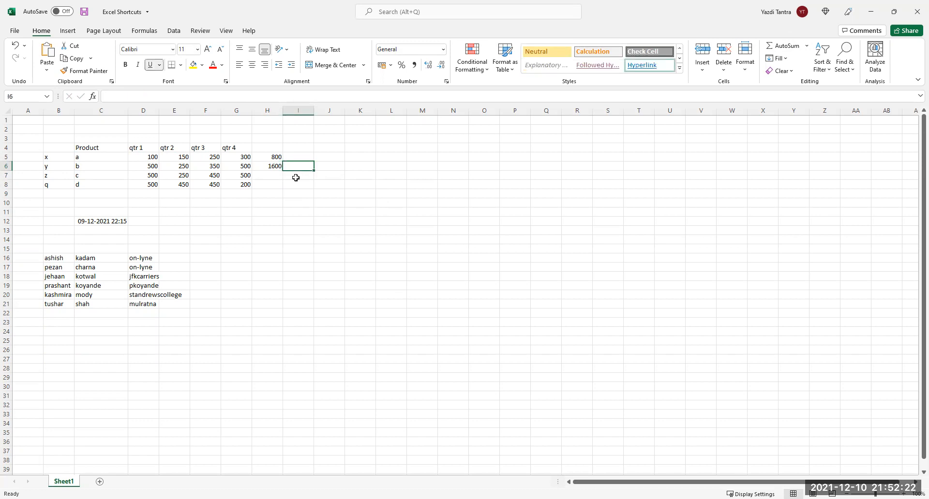
pyautogui.write('TH')
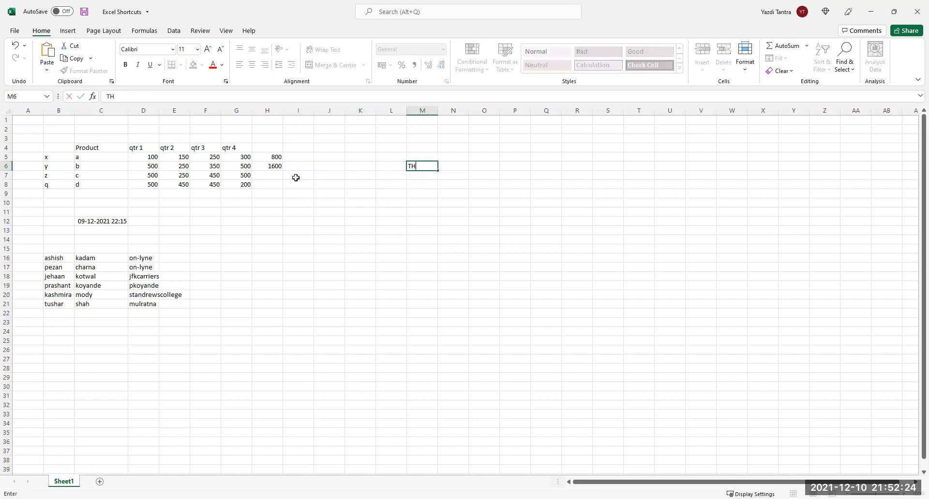
pyautogui.write('IS IS TEXT')
pyautogui.press('Return')
pyautogui.hotkey('ctrl', 'd')
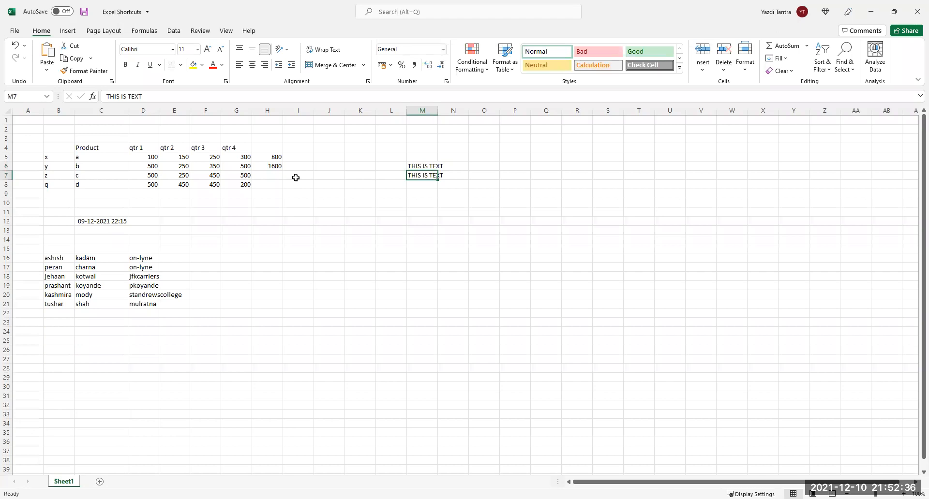
pyautogui.press('Delete')
pyautogui.press('Up')
pyautogui.press('Delete')
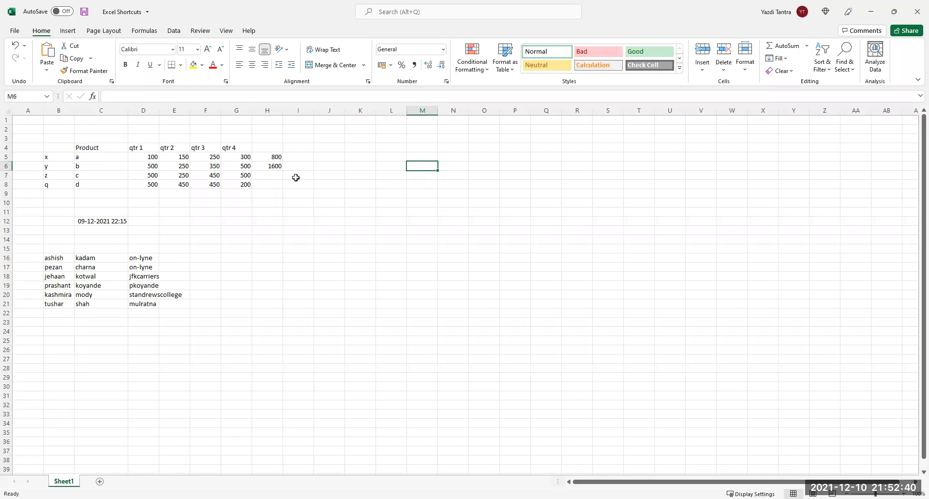
# Delete the 800 and 1600 totals from H5 and H6.
pyautogui.click(274, 157)
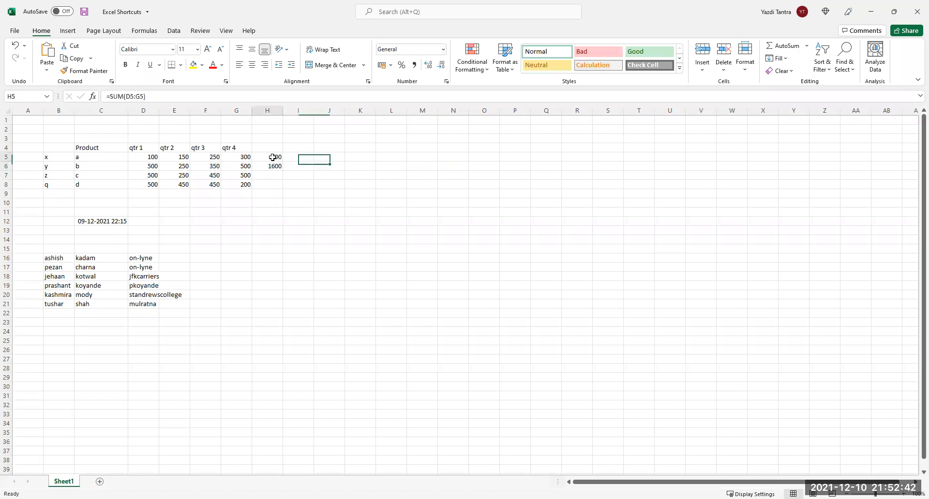
pyautogui.press('Delete')
pyautogui.press('Down')
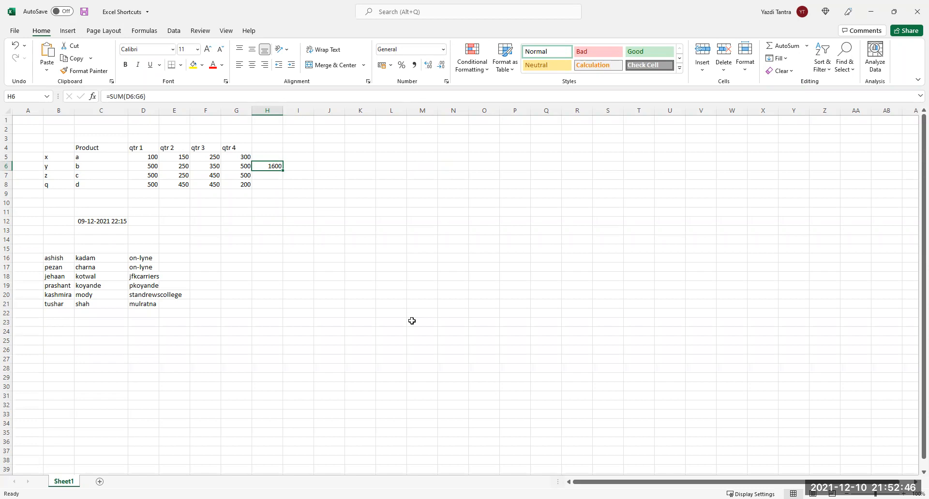
pyautogui.press('Delete')
# Insert an AutoSum total of 800 in H5, delete it, and show the AutoSum function list.
pyautogui.click(267, 155)
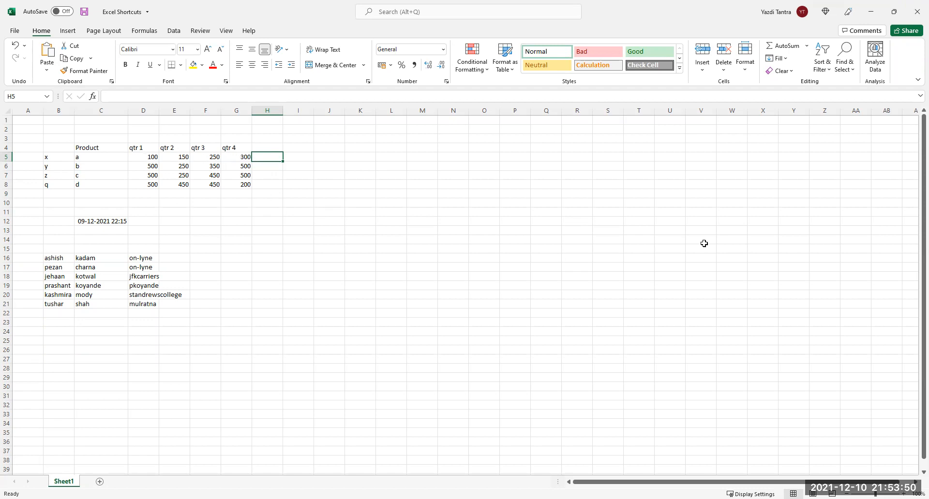
pyautogui.click(785, 47)
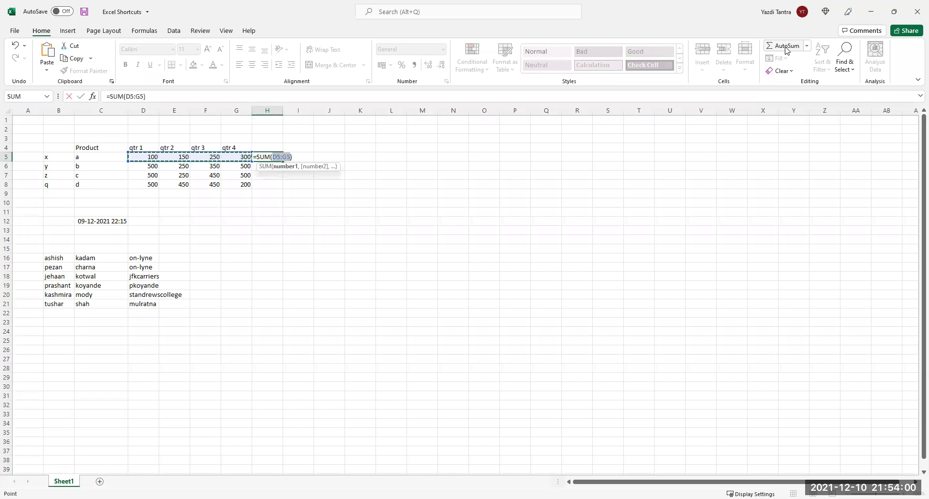
pyautogui.press('Return')
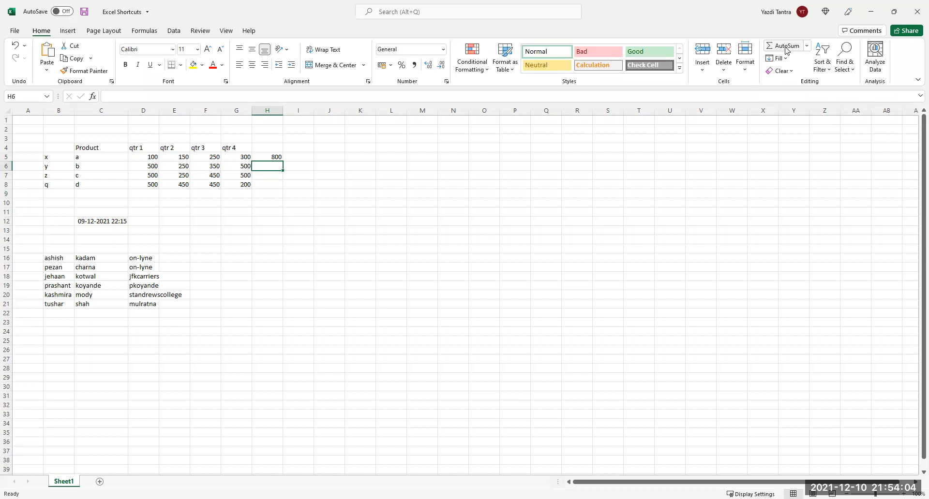
pyautogui.press('Up')
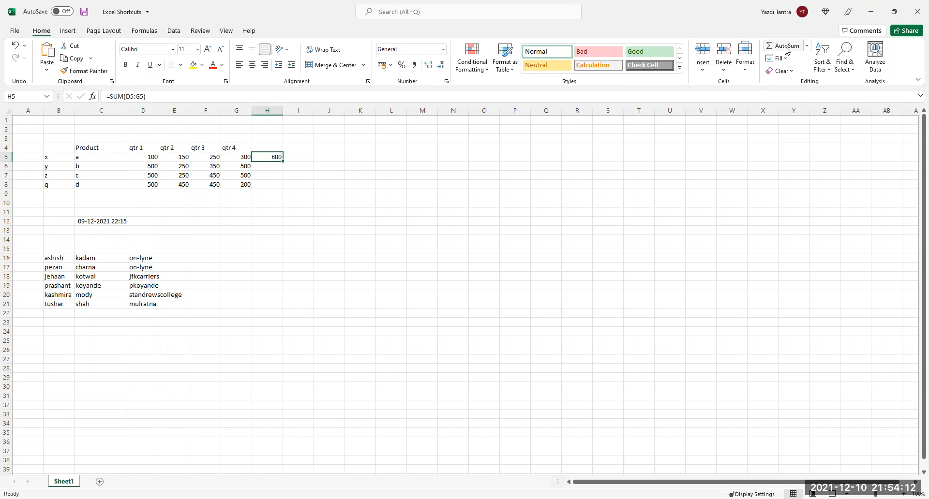
pyautogui.press('Delete')
pyautogui.click(807, 45)
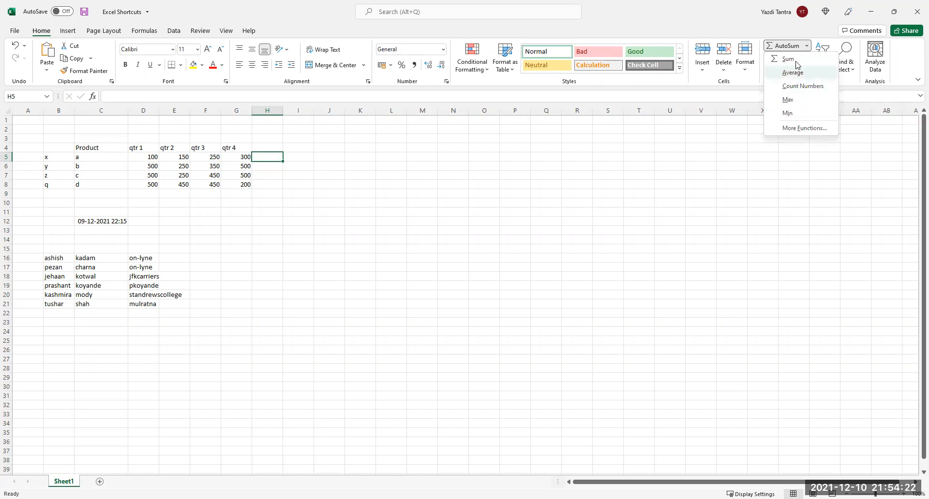
pyautogui.click(806, 47)
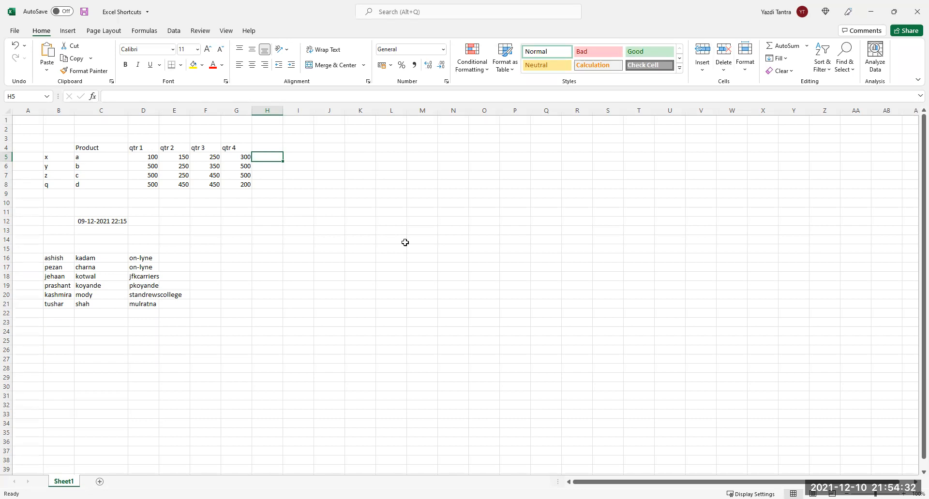
pyautogui.hotkey('alt', '=')
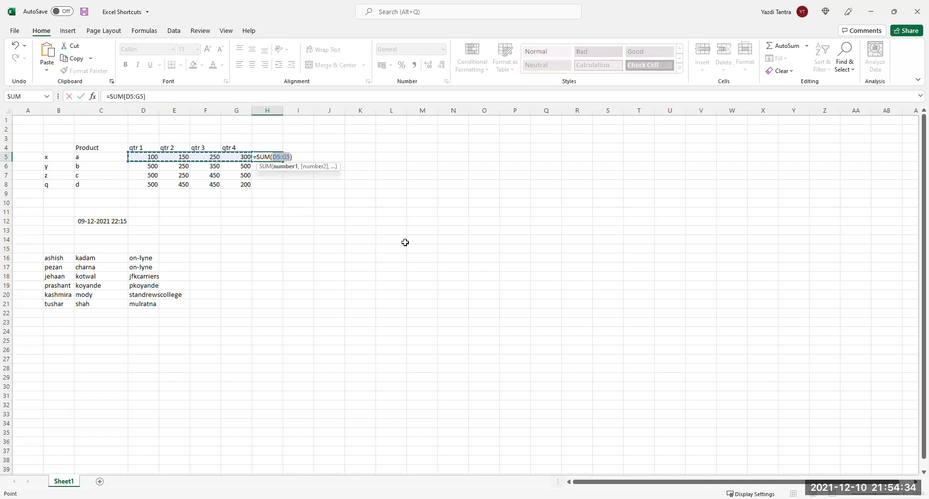
pyautogui.press('Return')
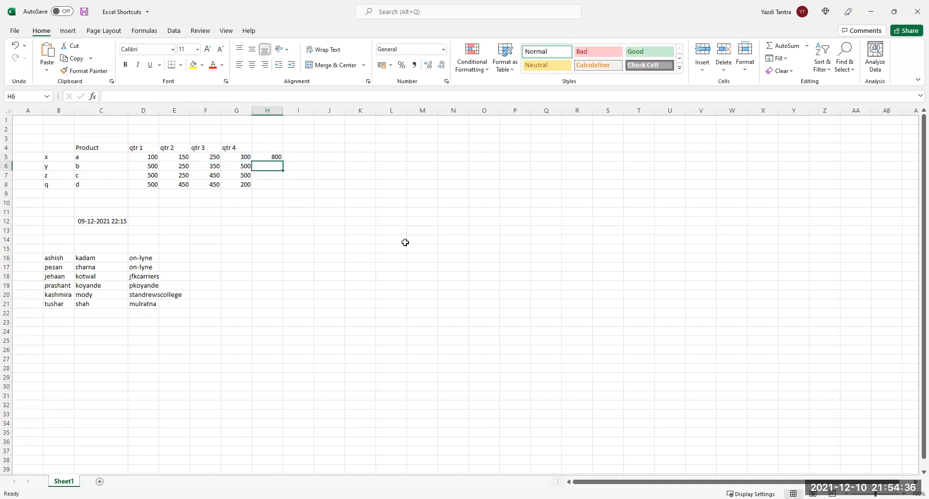
pyautogui.press('Up')
pyautogui.press('Delete')
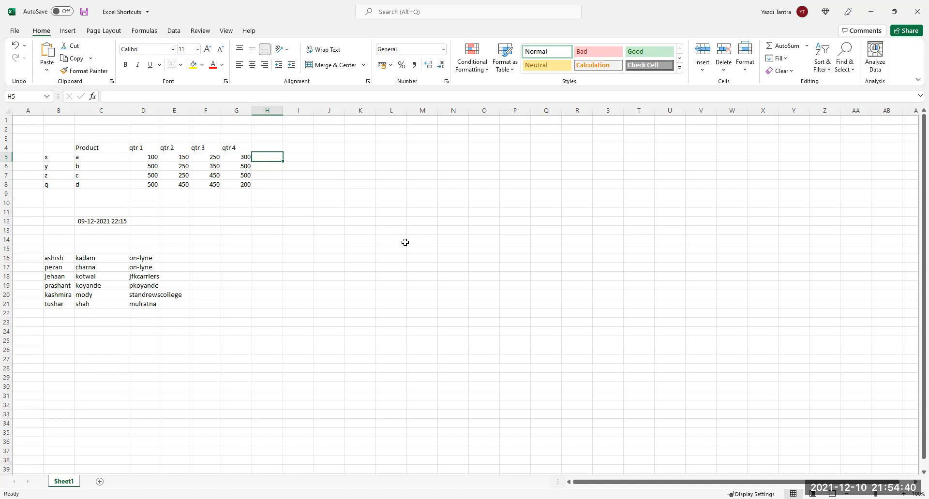
pyautogui.click(155, 193)
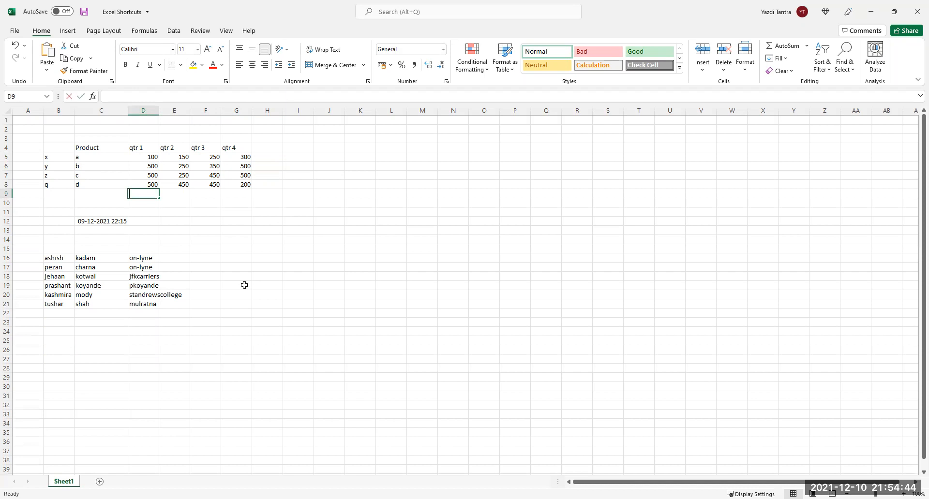
pyautogui.hotkey('alt', '=')
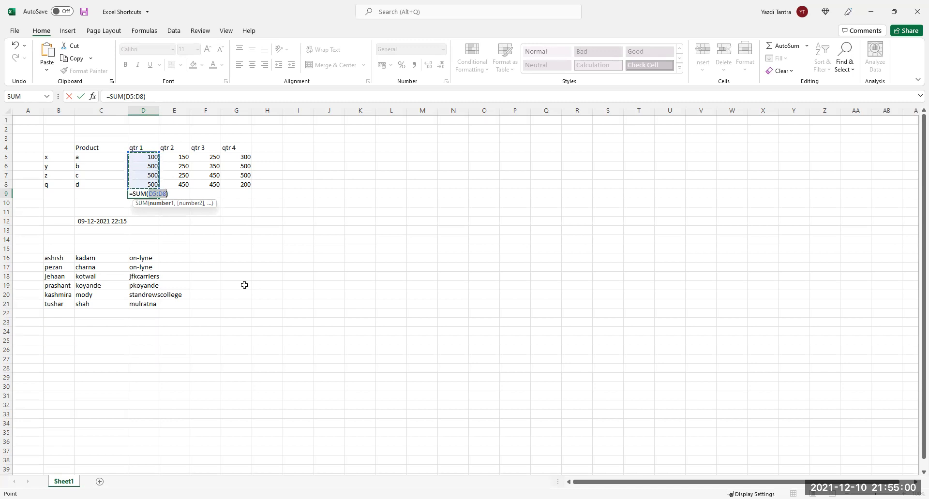
pyautogui.press('Escape')
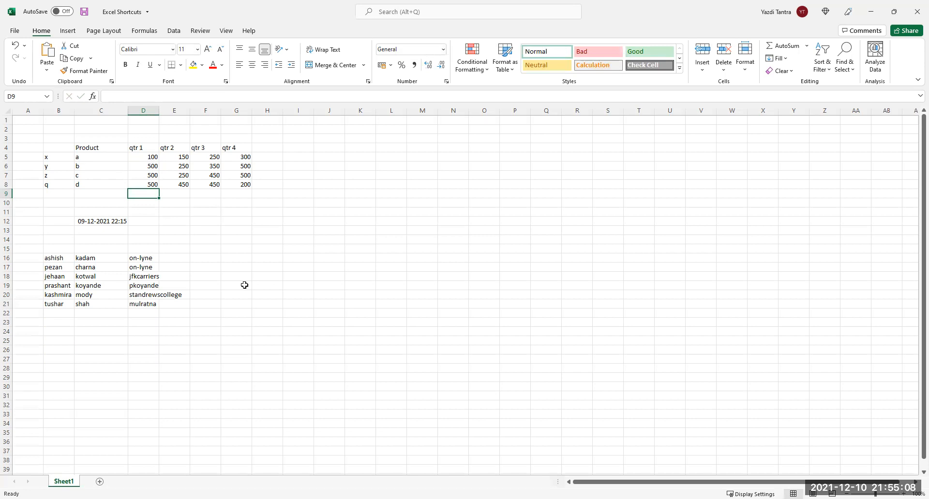
pyautogui.press('Right')
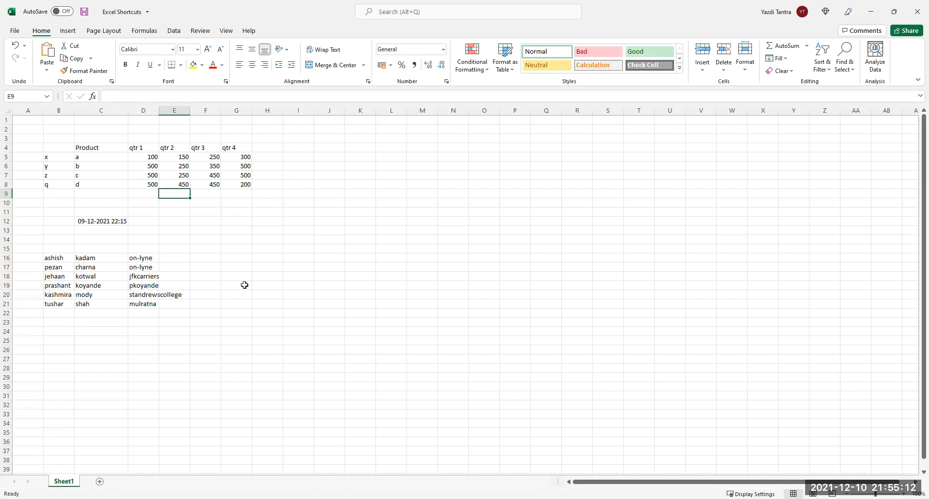
pyautogui.press('Up')
pyautogui.press('Up')
pyautogui.press('Up')
pyautogui.press('Up')
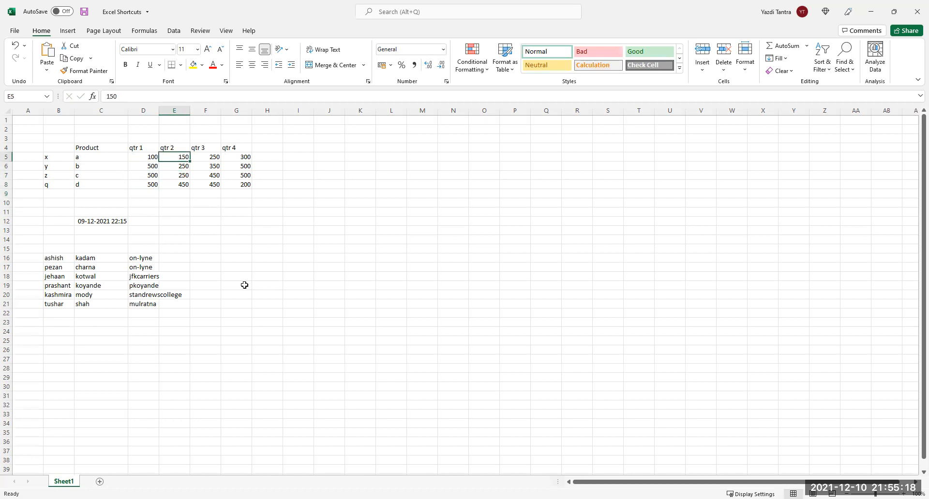
pyautogui.press('Right')
pyautogui.press('Right')
pyautogui.press('Right')
pyautogui.press('Down')
pyautogui.press('Down')
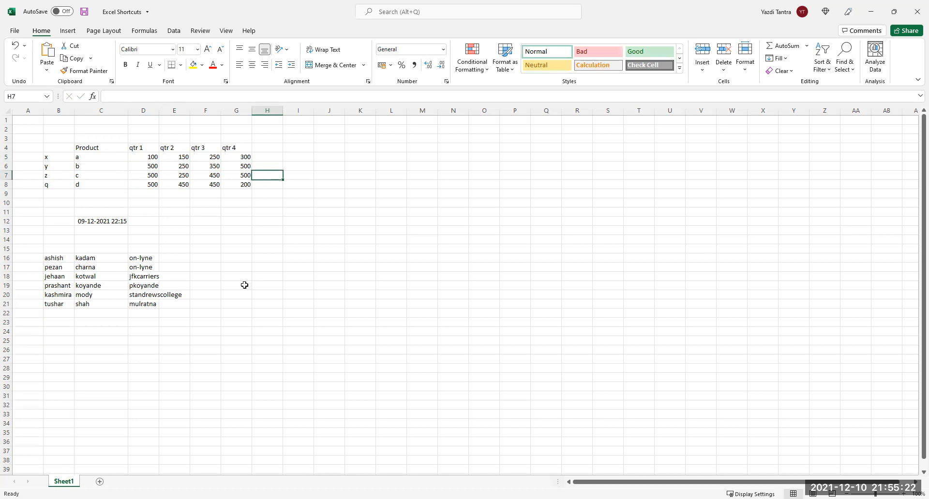
pyautogui.hotkey('alt', '=')
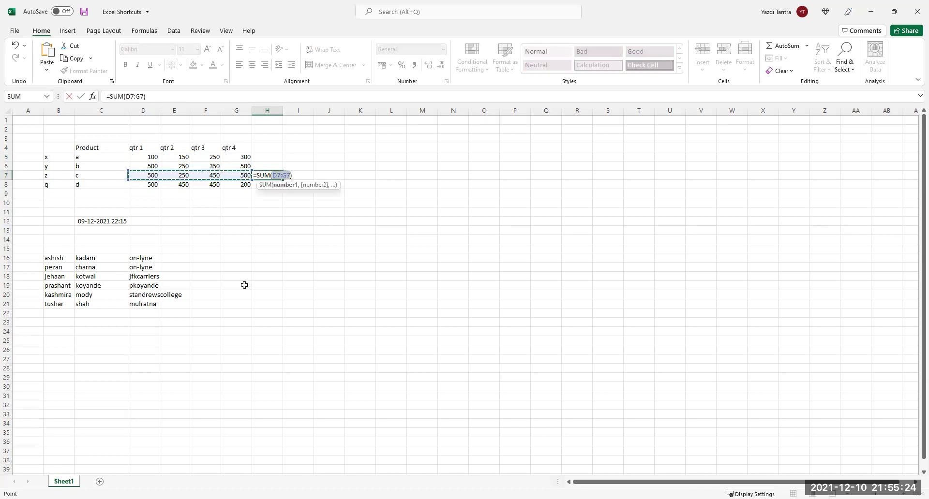
pyautogui.press('Return')
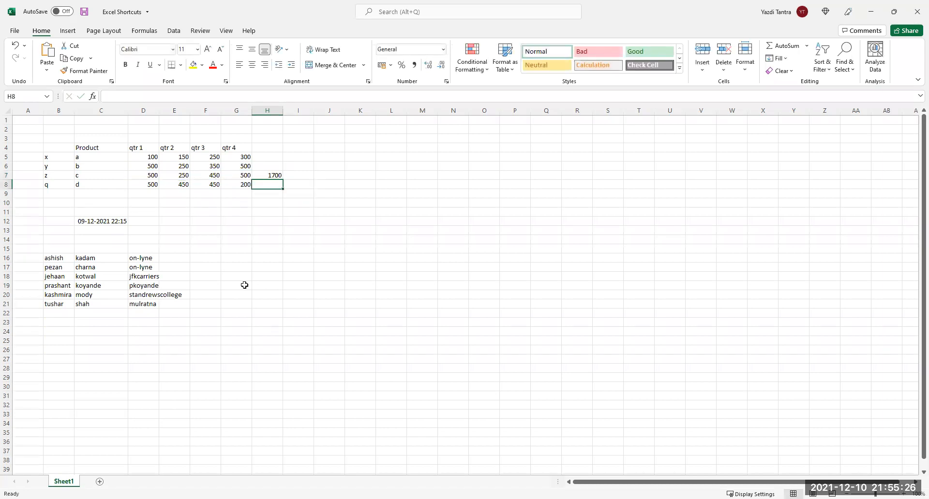
pyautogui.press('Up')
pyautogui.press('Delete')
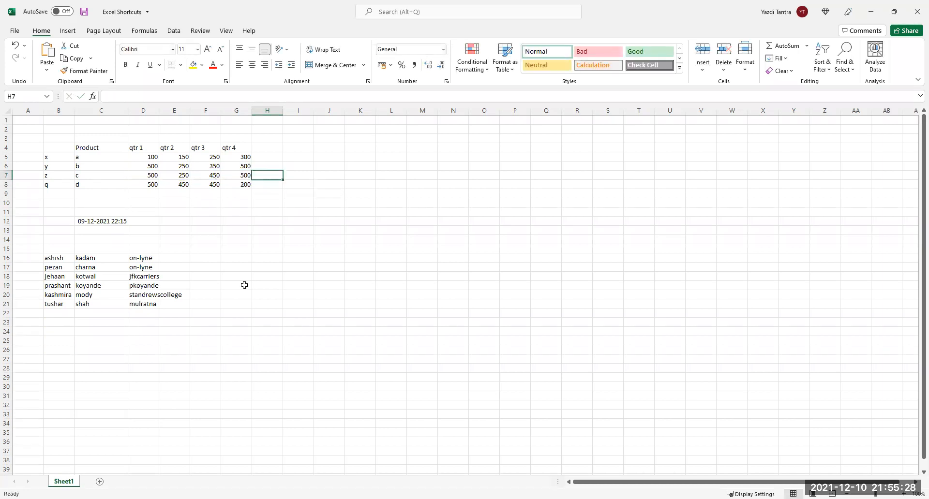
pyautogui.click(248, 192)
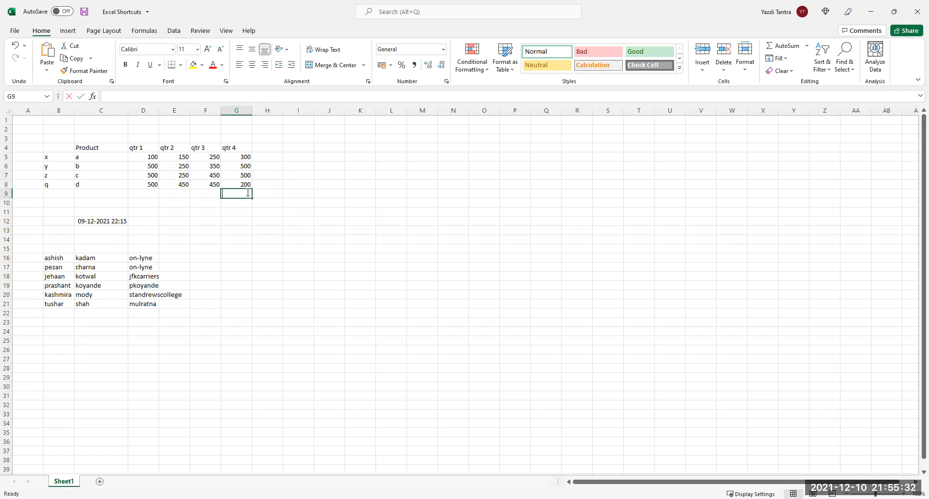
pyautogui.hotkey('alt', '=')
pyautogui.hotkey('ctrl', 'Return')
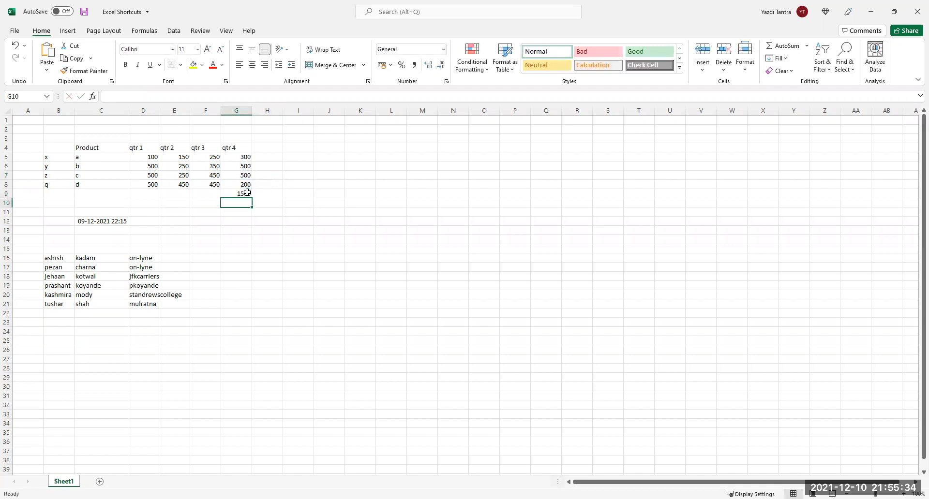
pyautogui.press('Delete')
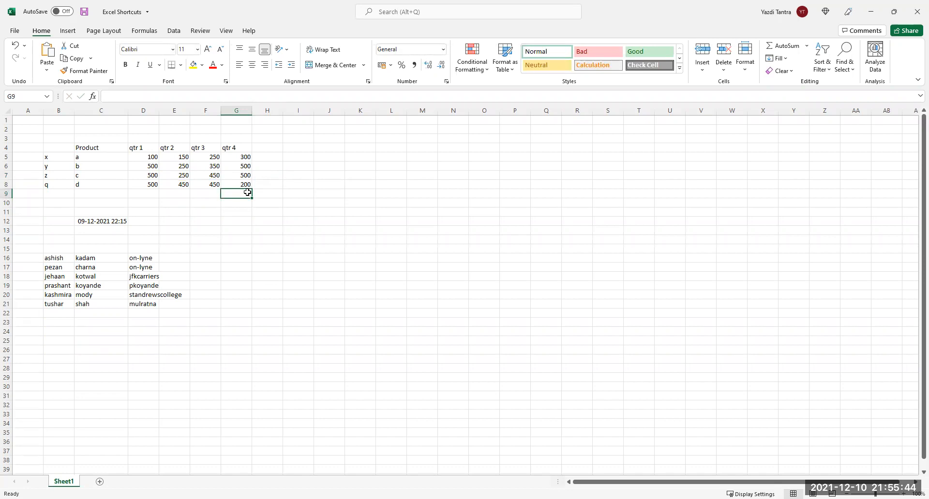
pyautogui.click(81, 160)
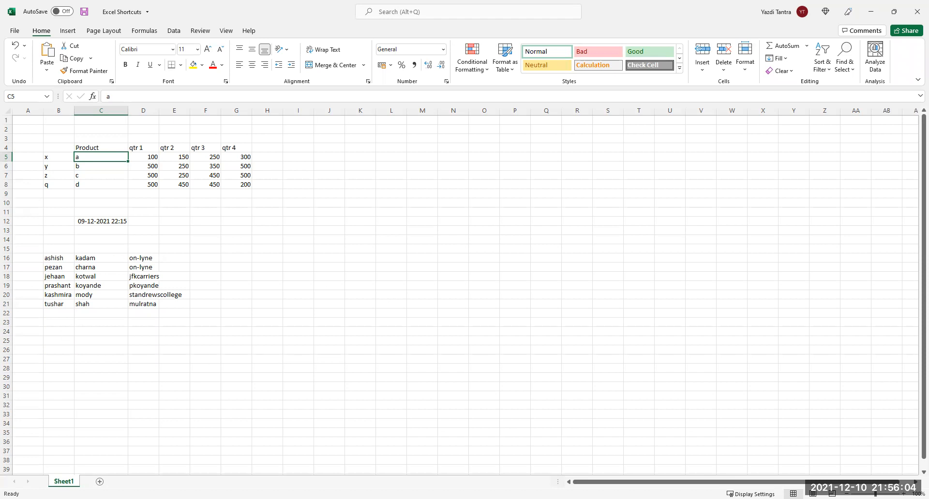
# Insert a Quick Analysis clustered column chart of B4:G8, then undo it to restore 1500 in G9.
pyautogui.moveTo(56, 148); pyautogui.dragTo(232, 189)
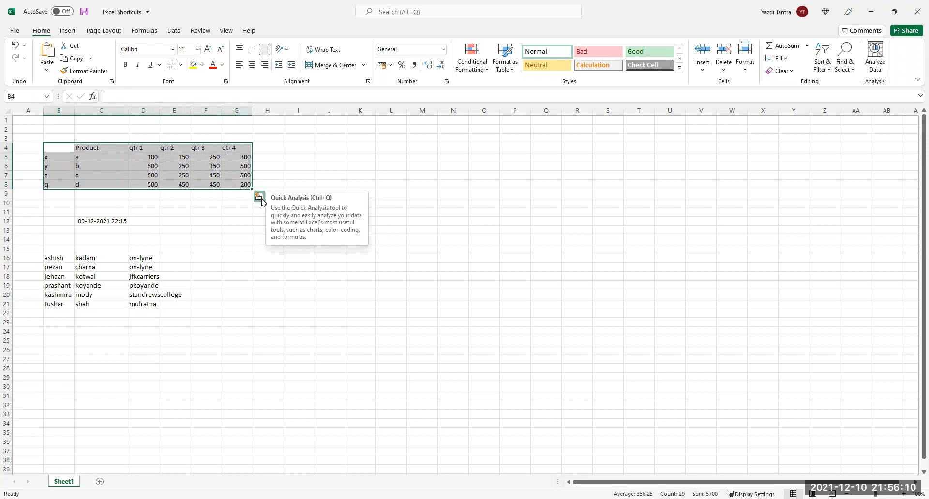
pyautogui.click(261, 198)
pyautogui.click(214, 219)
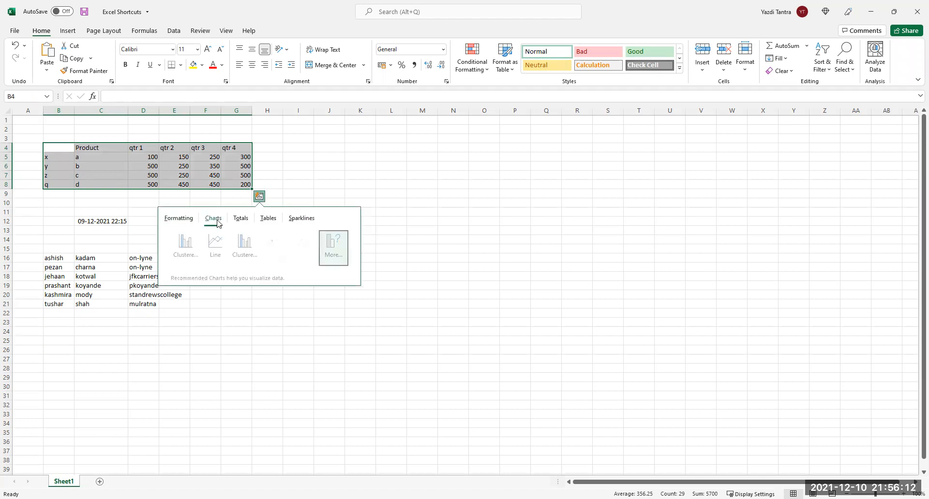
pyautogui.click(184, 241)
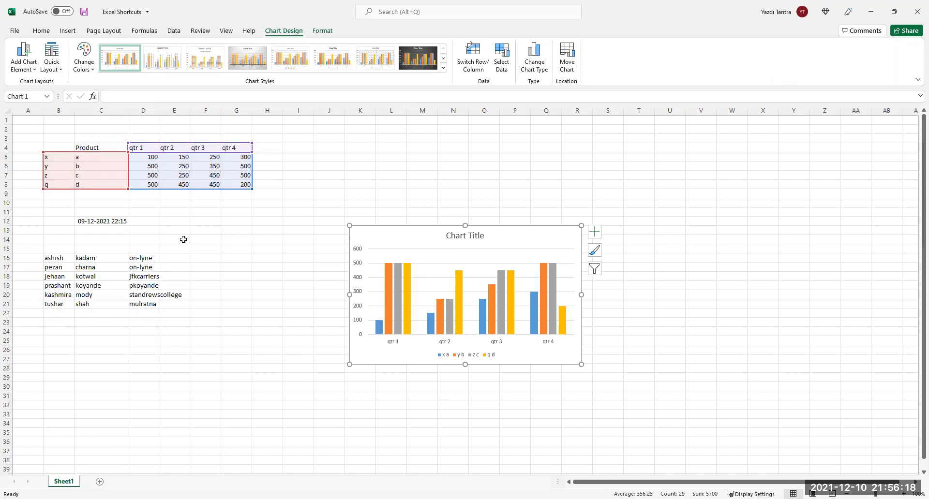
pyautogui.hotkey('ctrl', 'z')
pyautogui.hotkey('ctrl', 'z')
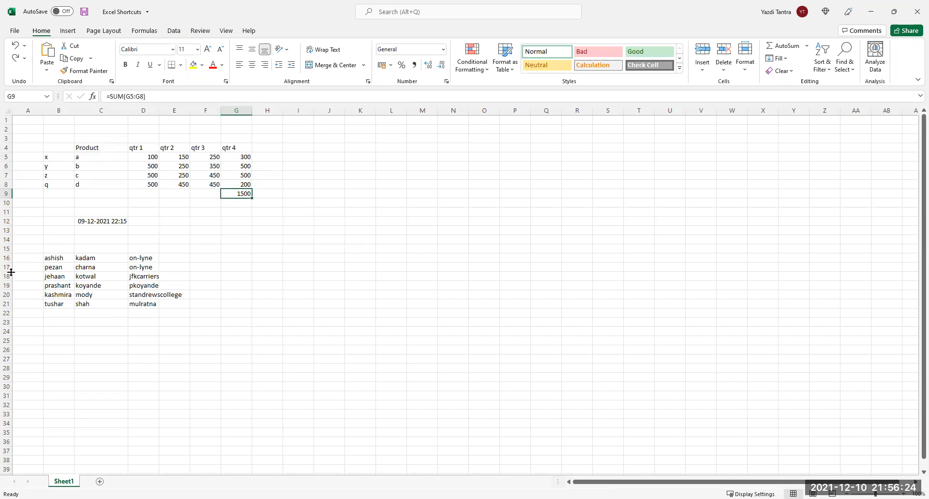
# Clear the qtr 4 total in G9, add an Alt+F1 column chart, then delete it.
pyautogui.press('Delete')
pyautogui.click(100, 176)
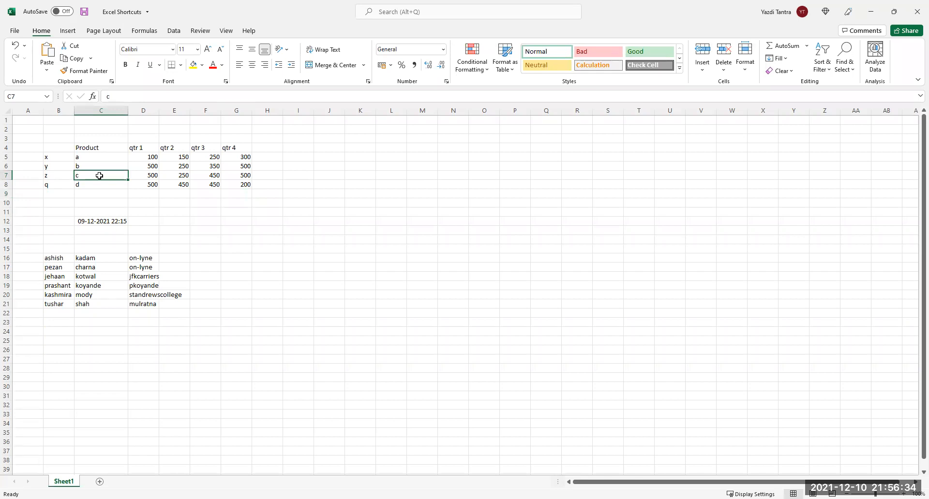
pyautogui.hotkey('alt', 'F1')
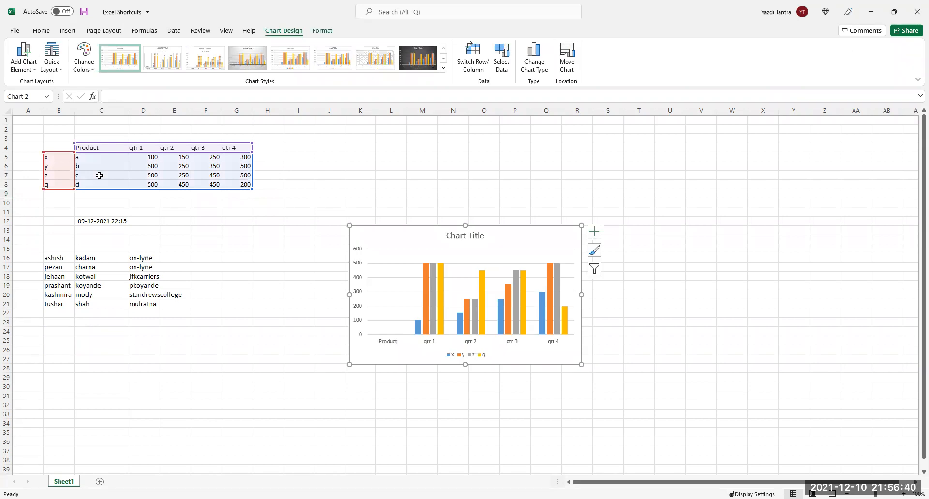
pyautogui.press('Delete')
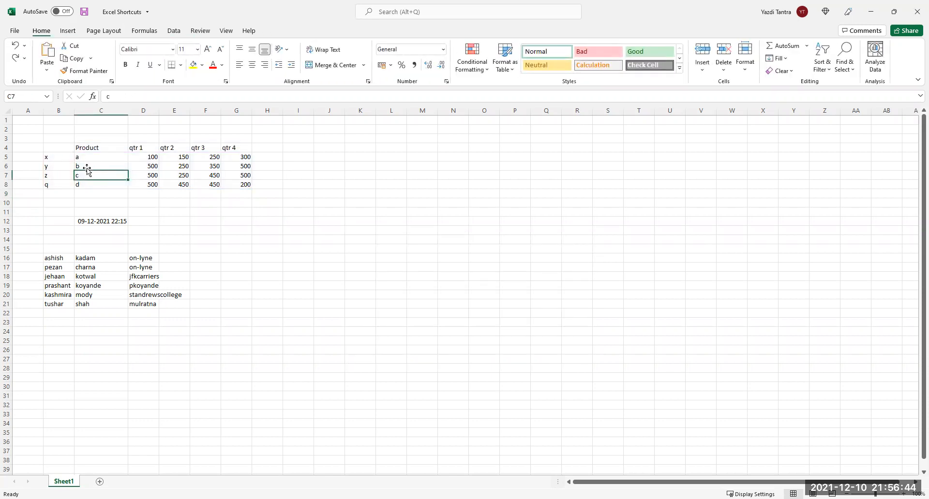
# Select the whole table from E7, insert an Alt+F1 column chart, then delete it.
pyautogui.click(89, 166)
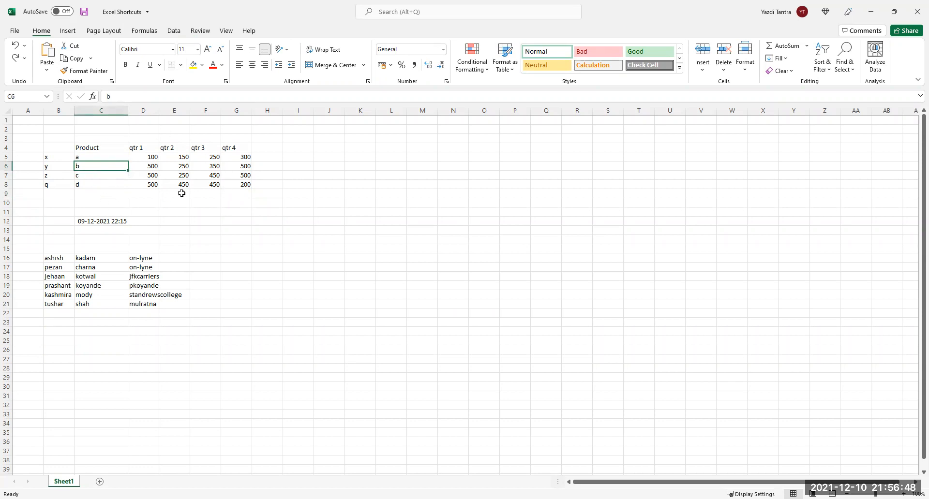
pyautogui.click(183, 177)
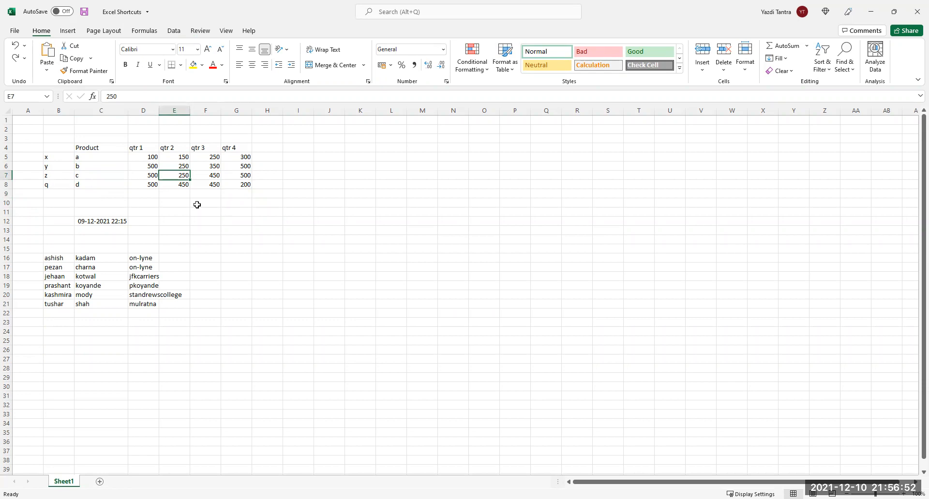
pyautogui.hotkey('ctrl', 'a')
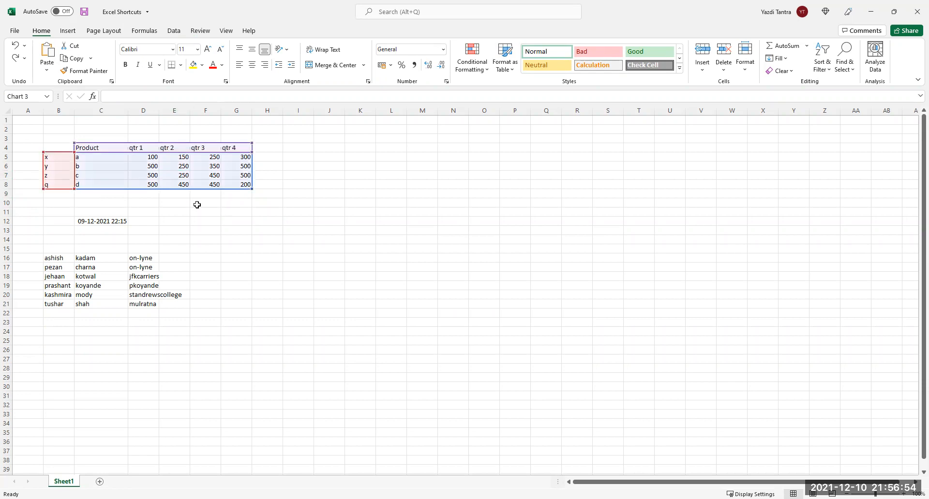
pyautogui.hotkey('alt', 'F1')
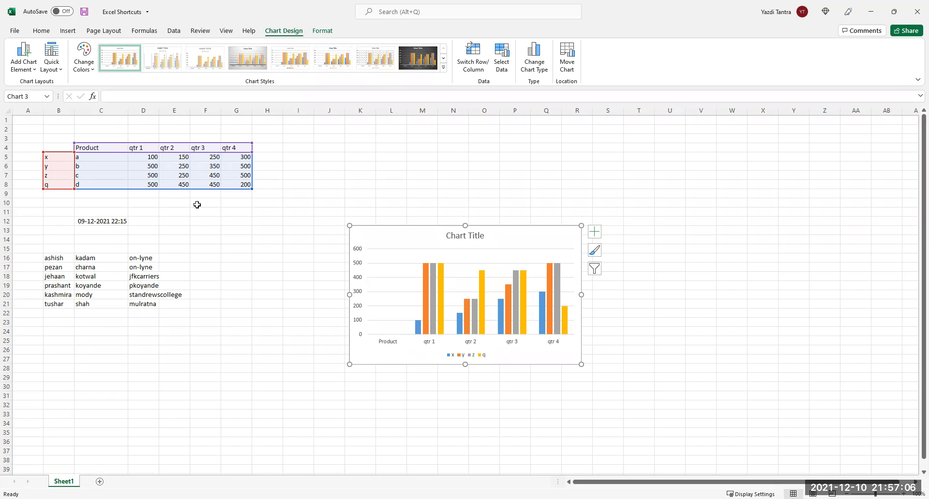
pyautogui.press('Delete')
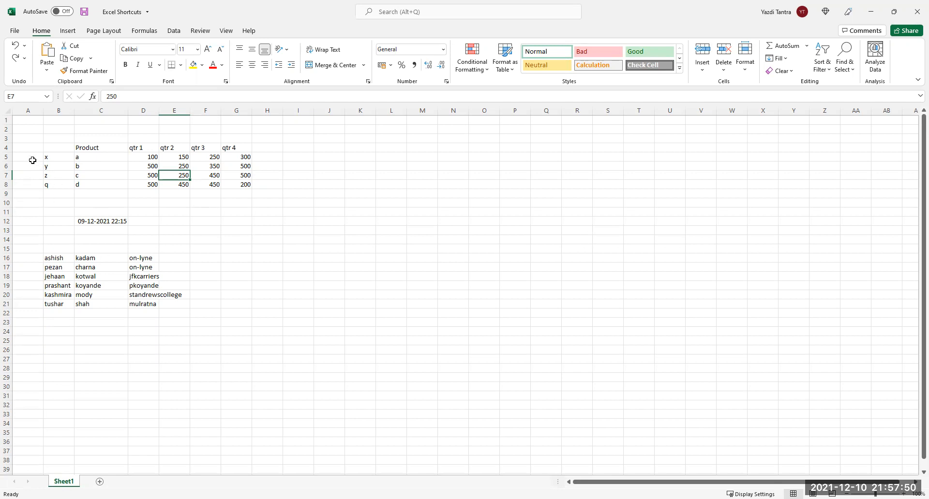
# Enter 10/12/21 in A5, clear it, then try today's date there and cancel.
pyautogui.click(29, 157)
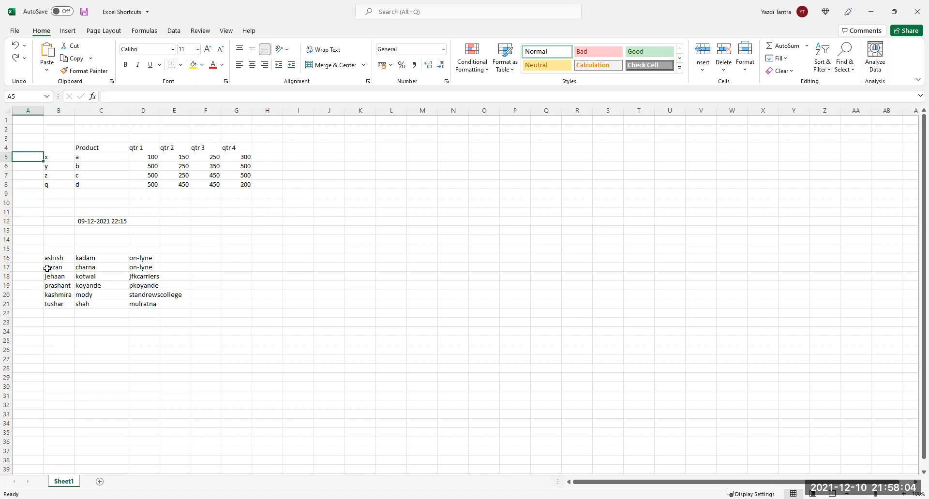
pyautogui.write('10')
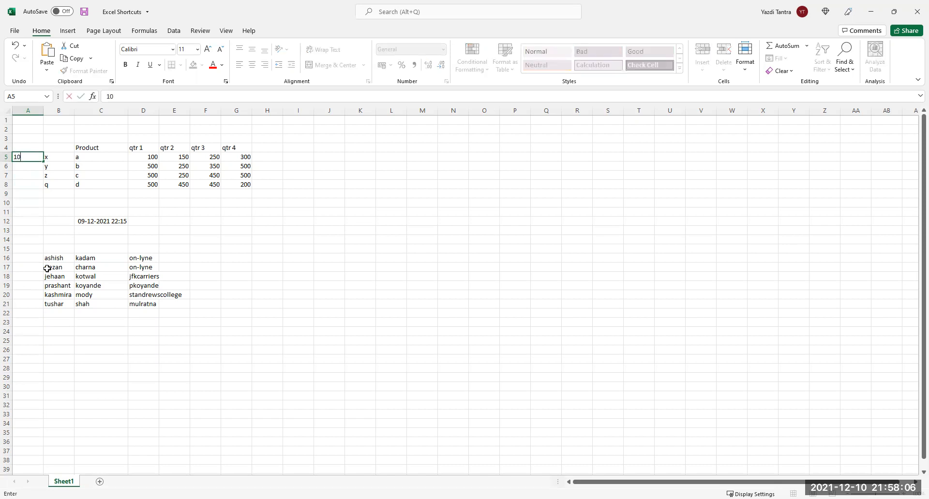
pyautogui.write('/12/21')
pyautogui.press('Return')
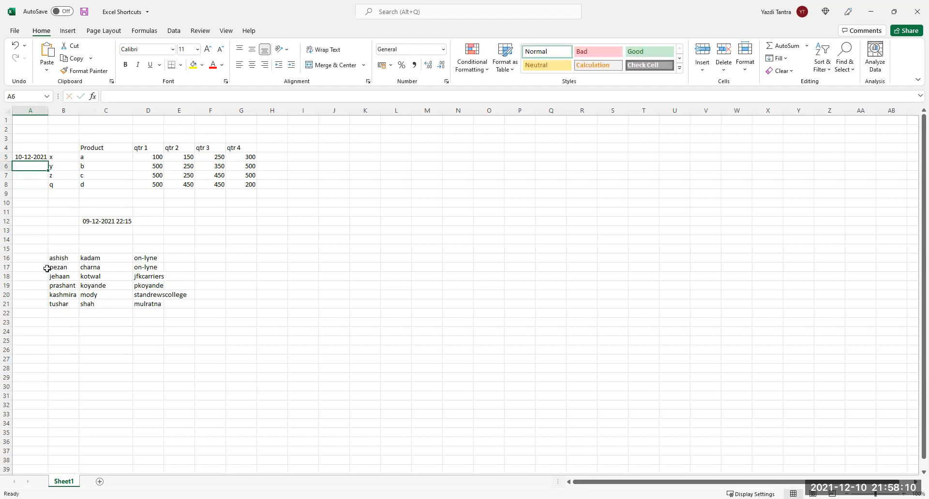
pyautogui.press('Up')
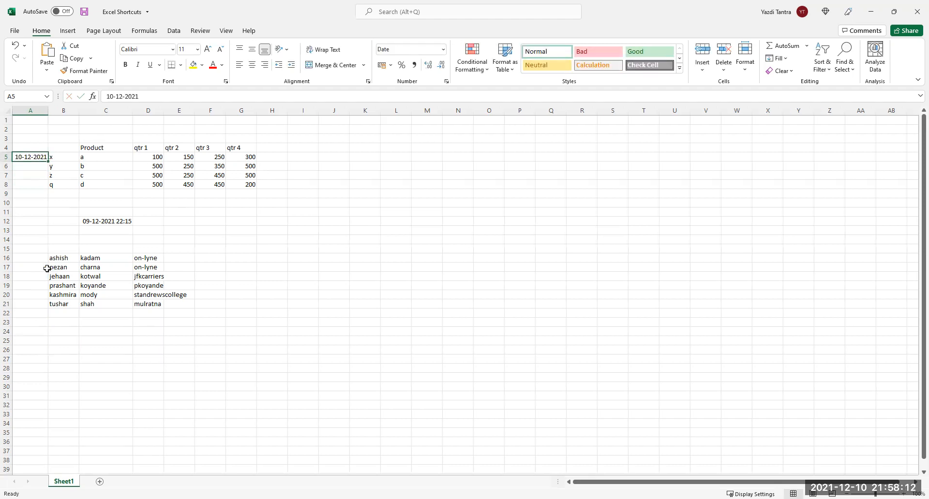
pyautogui.press('Delete')
pyautogui.hotkey('ctrl', ';')
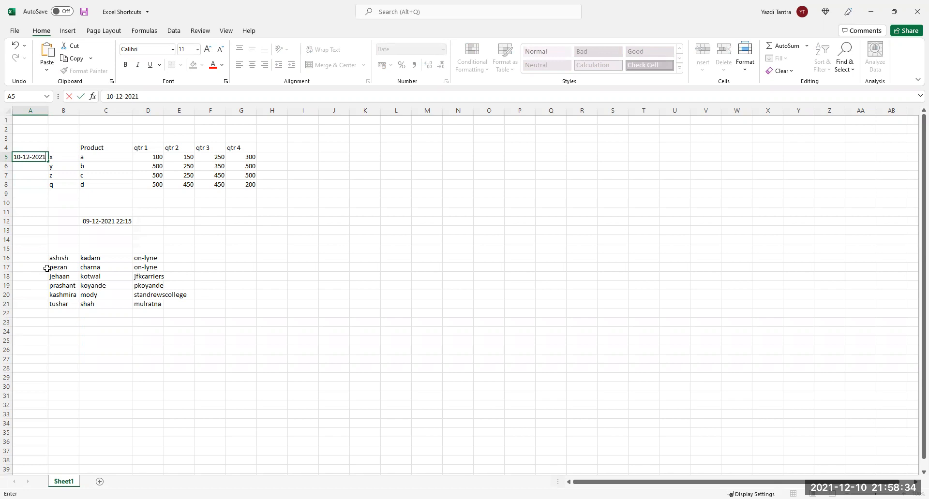
pyautogui.press('Escape')
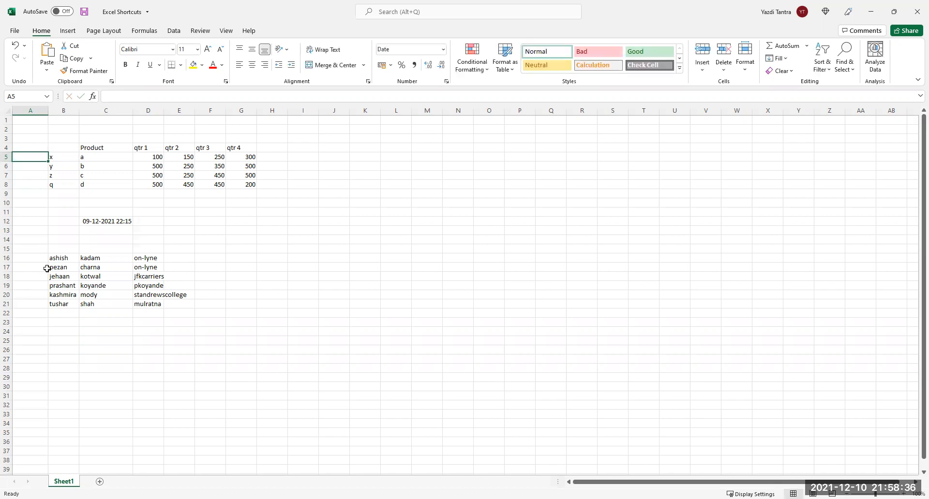
# Insert today's date into M9 twice with Ctrl+;, discarding it both times.
pyautogui.click(418, 194)
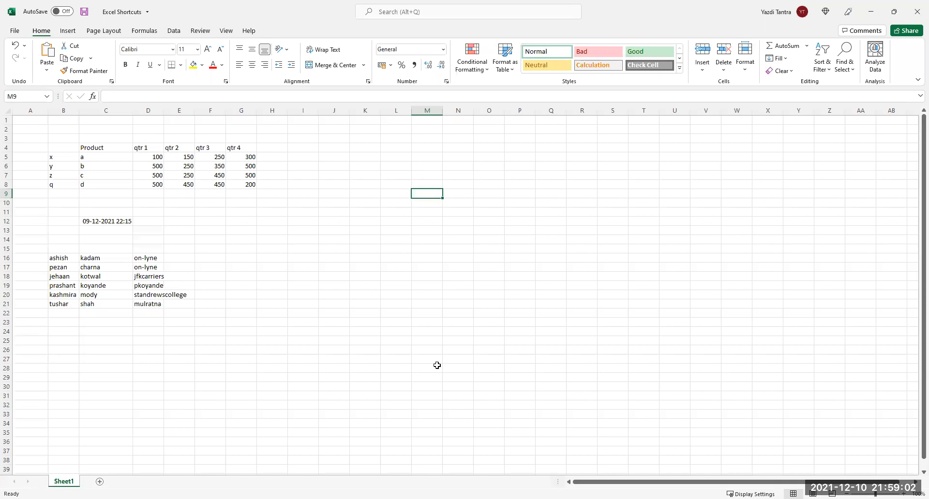
pyautogui.hotkey('ctrl', ';')
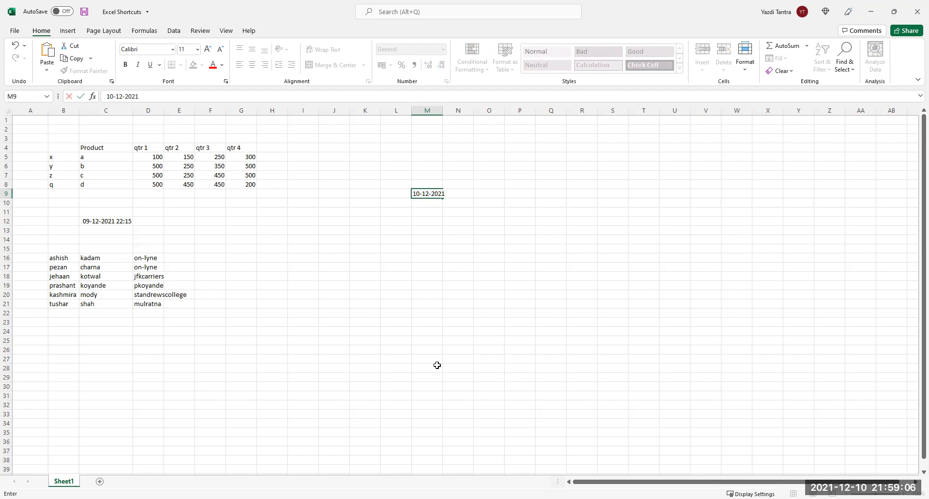
pyautogui.press('Escape')
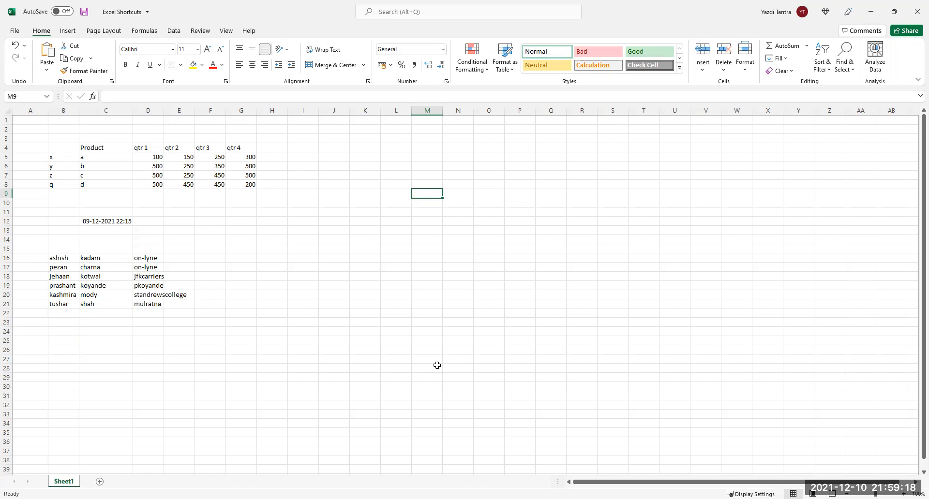
pyautogui.hotkey('ctrl', ';')
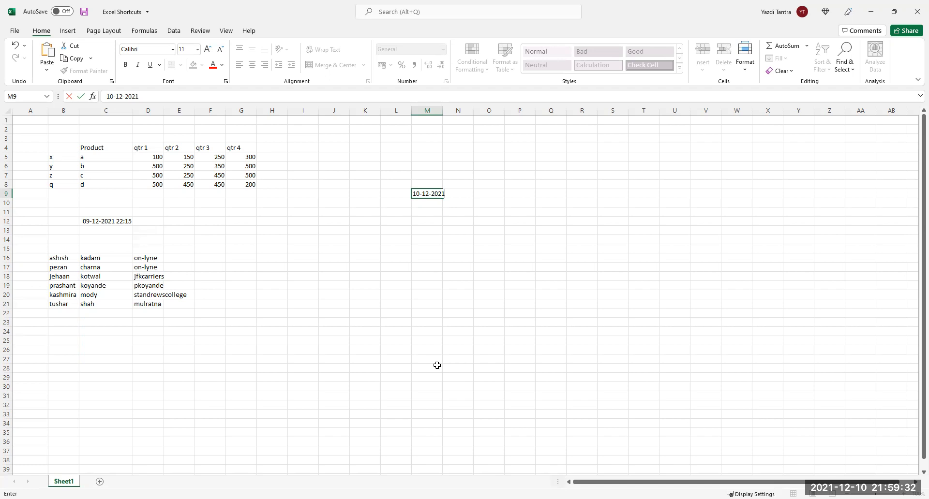
pyautogui.press('BackSpace')
pyautogui.press('BackSpace')
pyautogui.press('BackSpace')
pyautogui.press('BackSpace')
pyautogui.press('BackSpace')
pyautogui.press('BackSpace')
pyautogui.press('BackSpace')
pyautogui.press('BackSpace')
pyautogui.press('BackSpace')
pyautogui.press('BackSpace')
pyautogui.press('Escape')
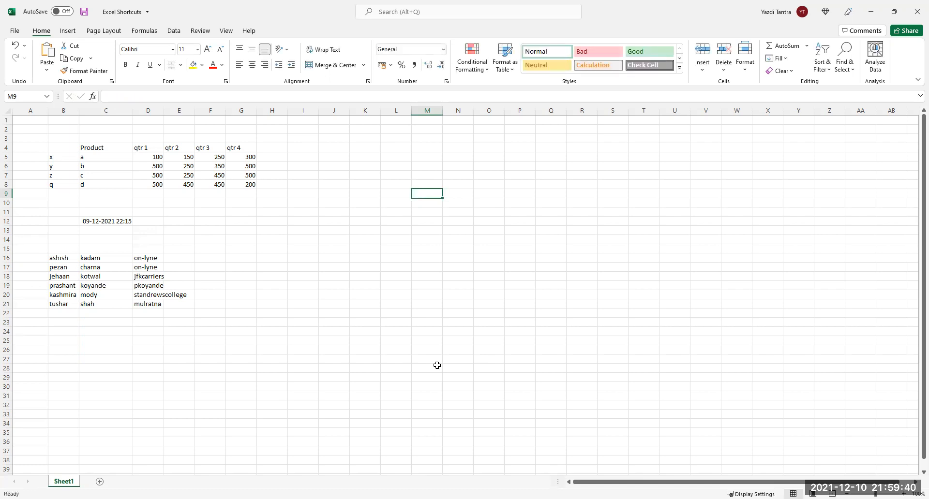
# Commit today's date in M11, then clear it.
pyautogui.press('Down')
pyautogui.press('Down')
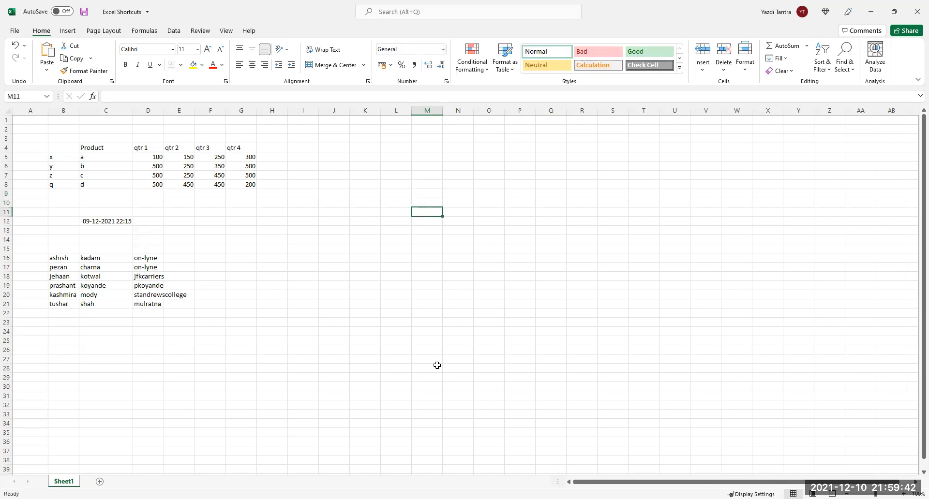
pyautogui.hotkey('ctrl', ';')
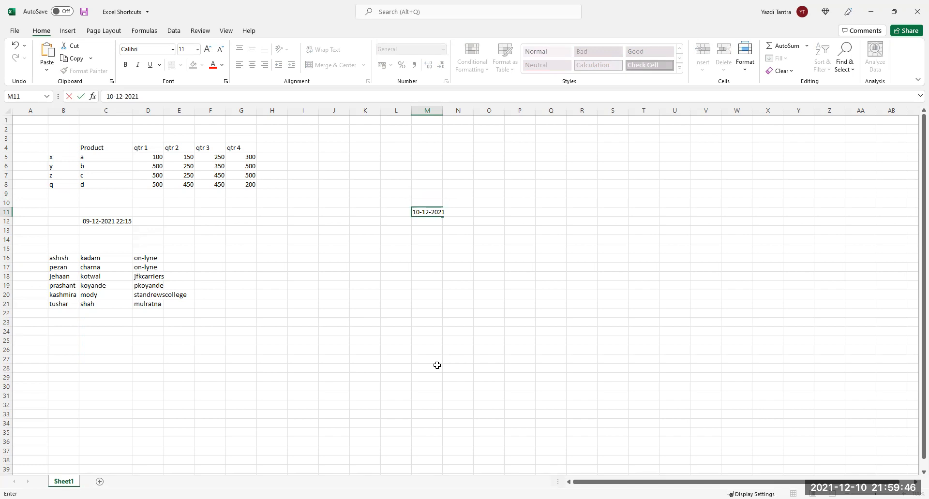
pyautogui.press('Return')
pyautogui.press('Up')
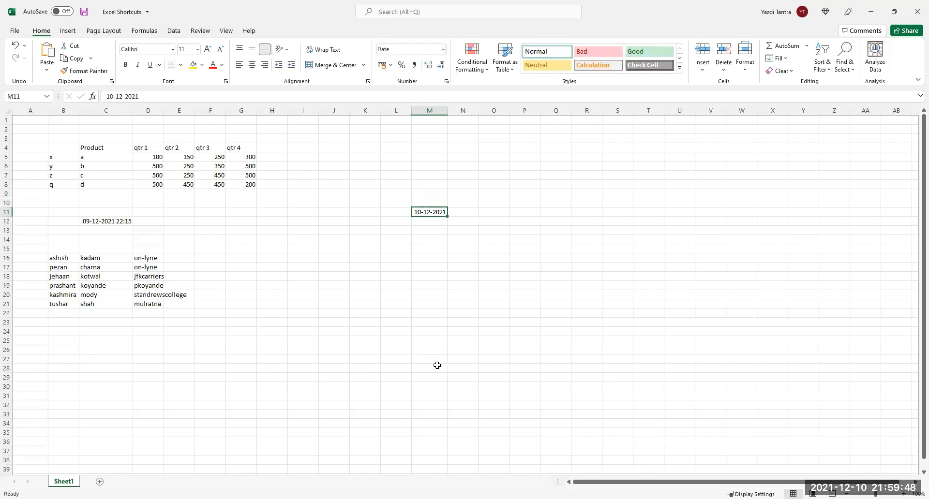
pyautogui.press('Delete')
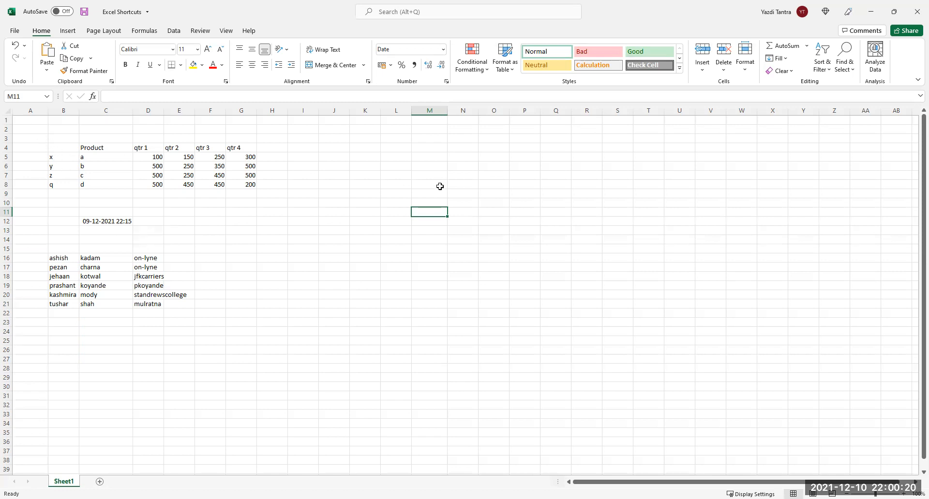
# Stamp today's date and time in L8 and the current time in L9, then clear L8:L9.
pyautogui.moveTo(54, 148); pyautogui.dragTo(245, 185)
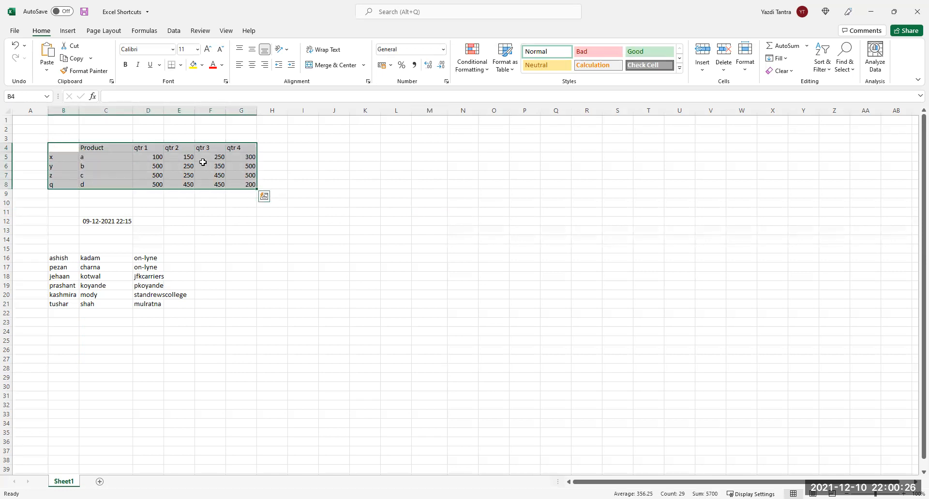
pyautogui.click(111, 202)
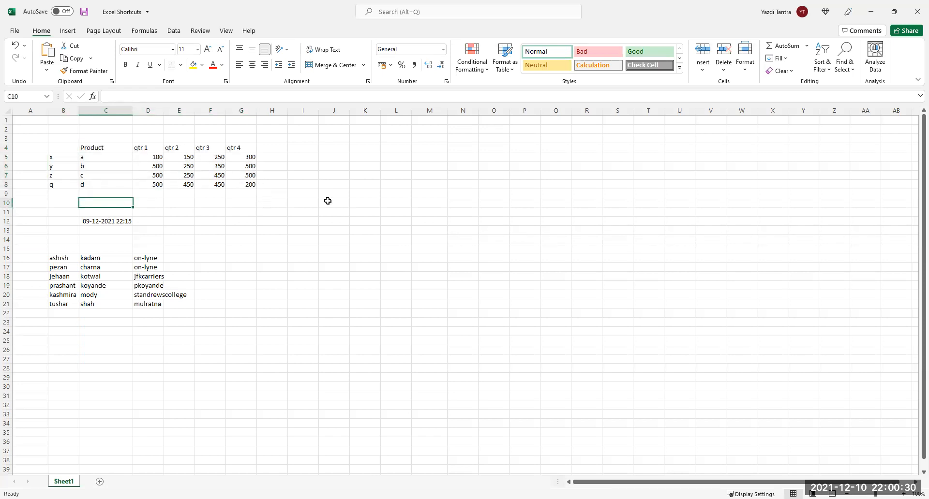
pyautogui.click(390, 187)
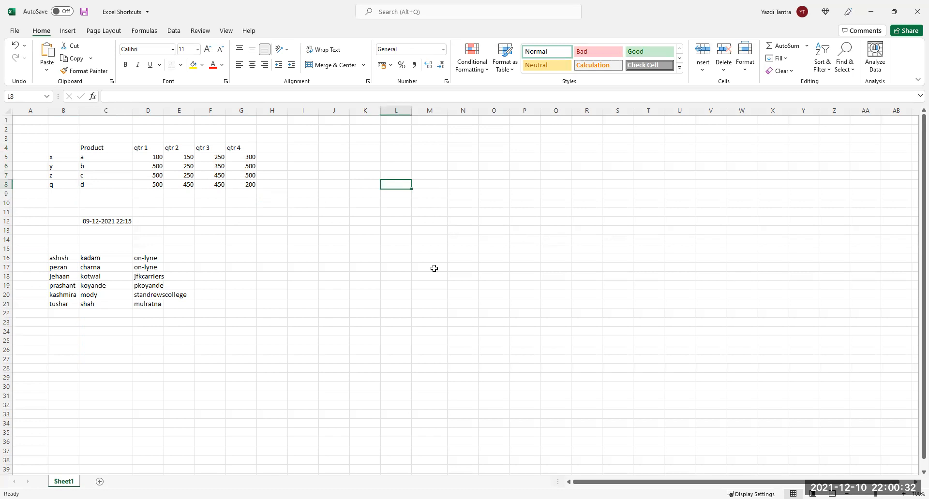
pyautogui.hotkey('ctrl', ';')
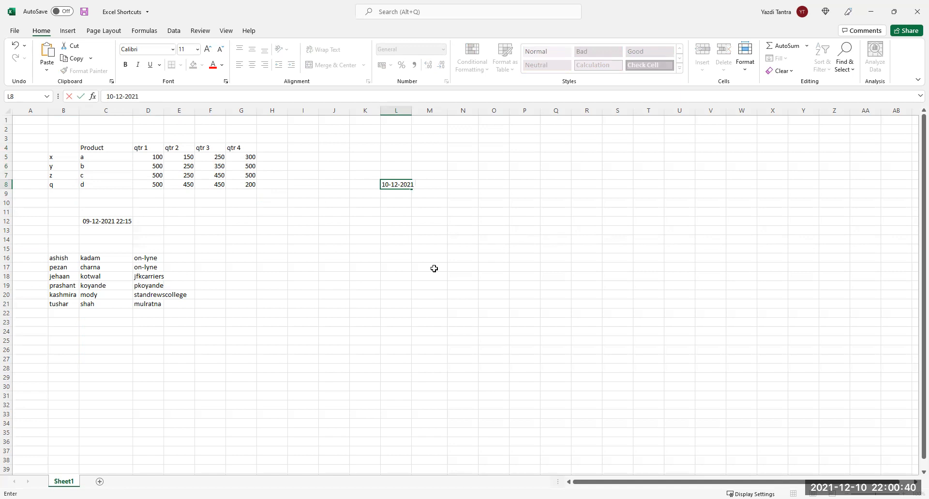
pyautogui.hotkey('ctrl', 'shift', ';')
pyautogui.press('Return')
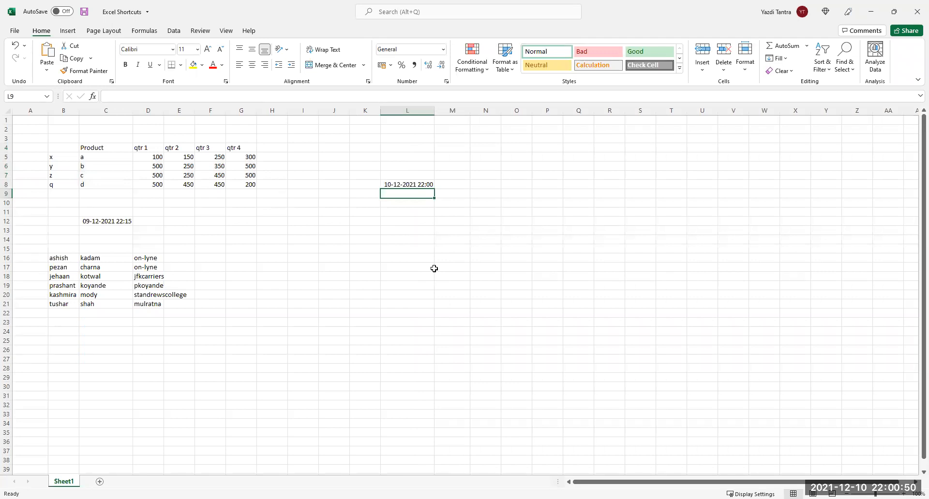
pyautogui.hotkey('ctrl', 'shift', ';')
pyautogui.press('Return')
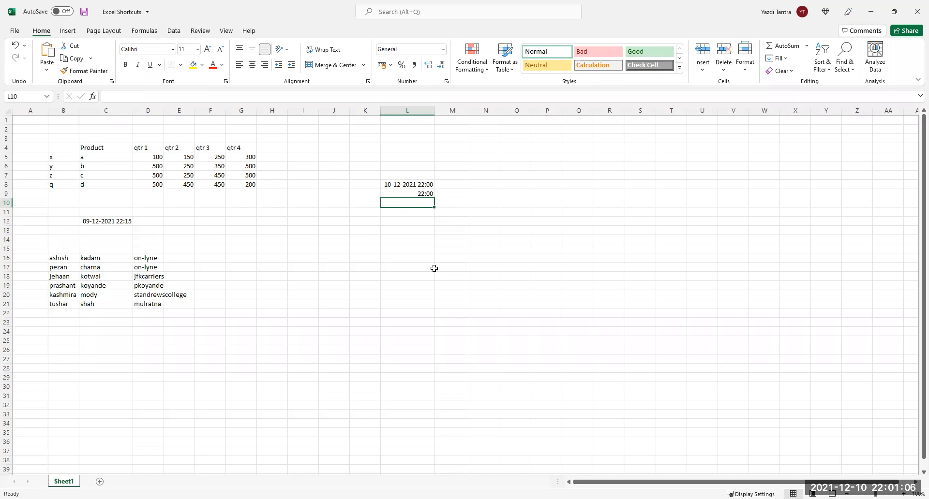
pyautogui.press('Up')
pyautogui.press('Up')
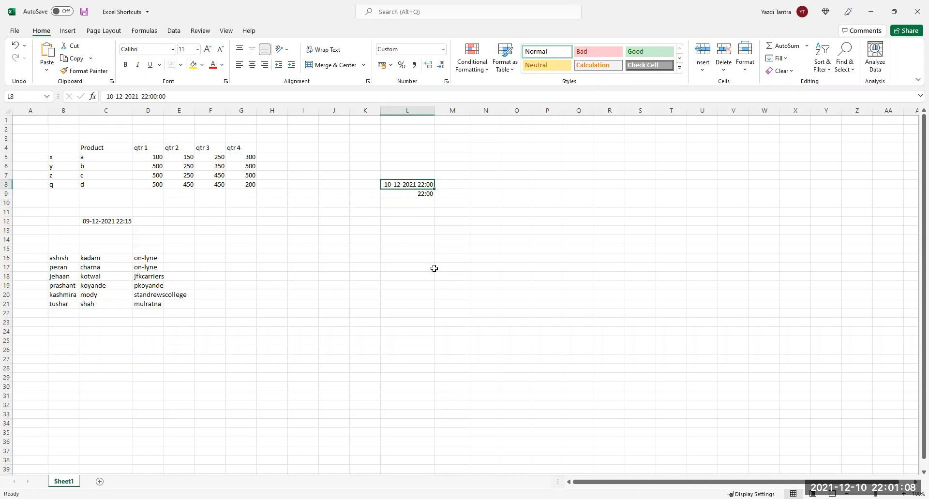
pyautogui.hotkey('shift', 'Down')
pyautogui.press('Delete')
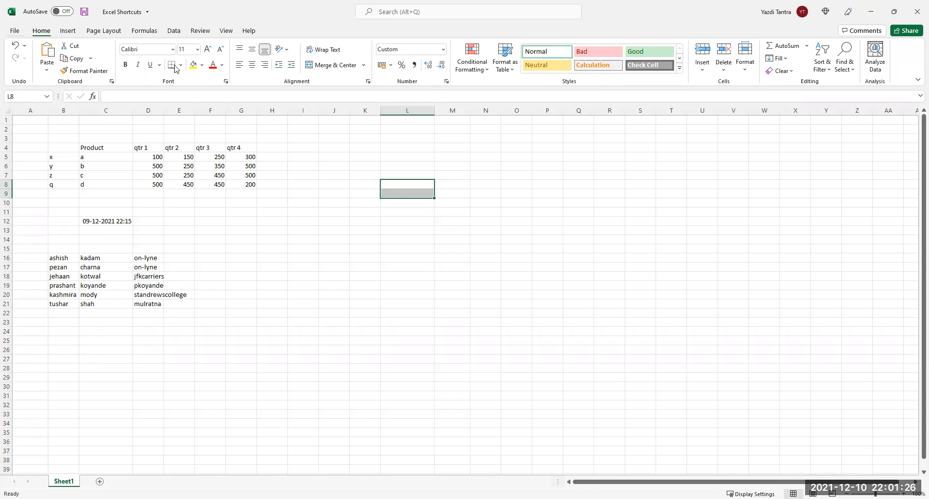
# Toggle header filters on the product table, view the qtr 2 filter options, then remove the filters.
pyautogui.click(53, 161)
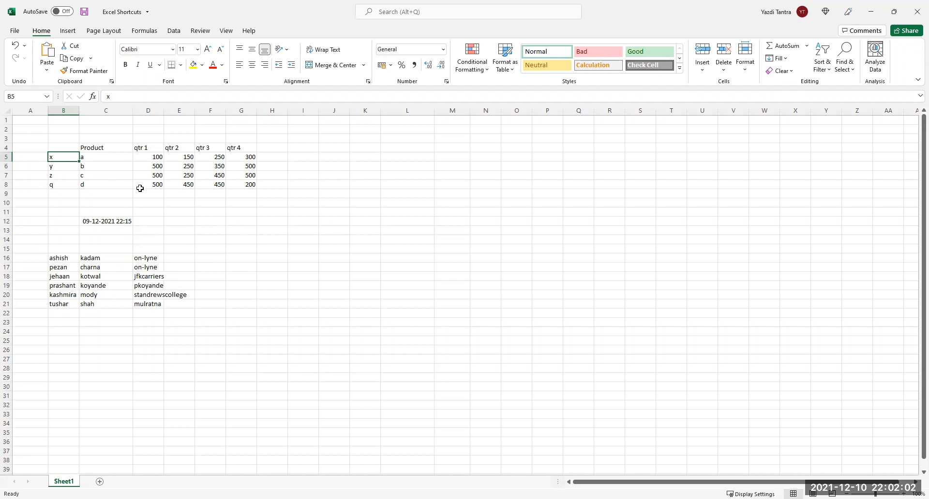
pyautogui.hotkey('ctrl', 'shift', 'l')
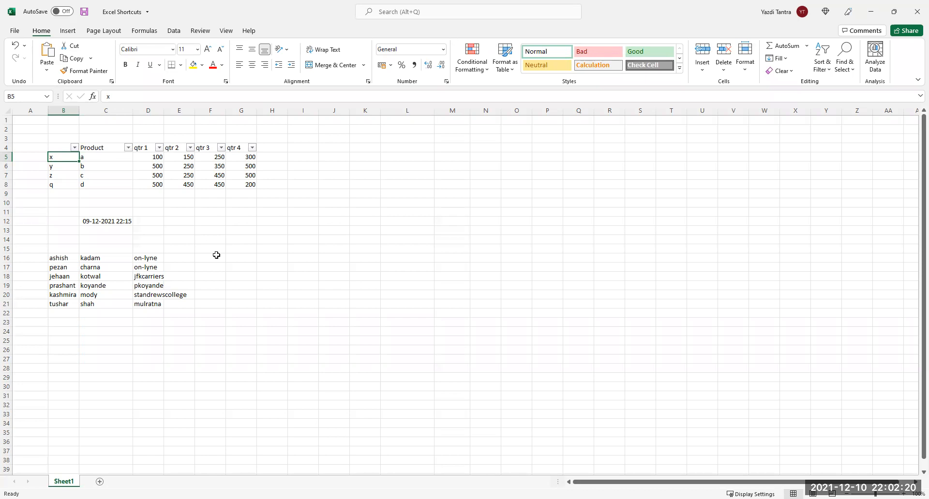
pyautogui.hotkey('ctrl', 'shift', 'l')
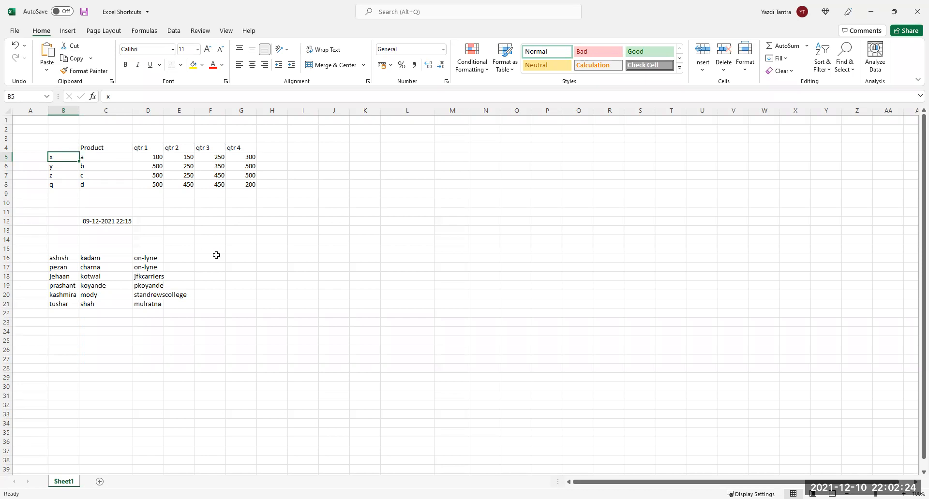
pyautogui.hotkey('ctrl', 'shift', 'l')
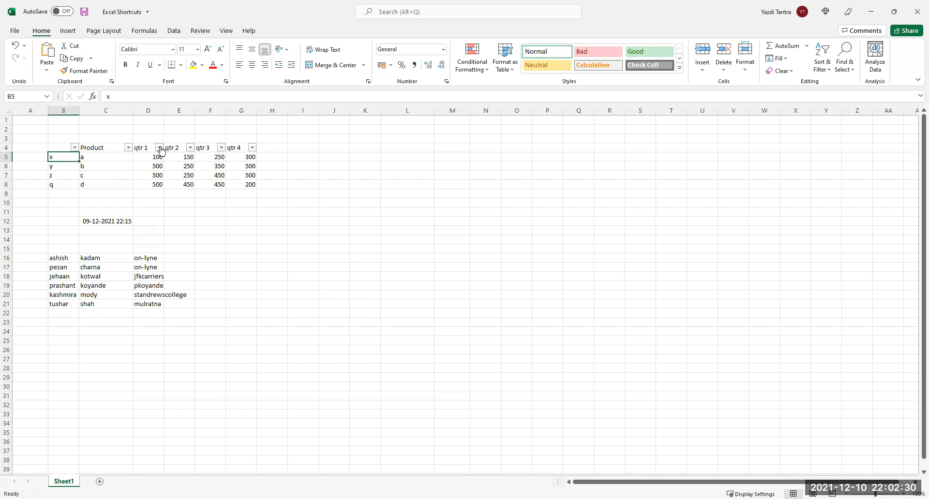
pyautogui.click(190, 147)
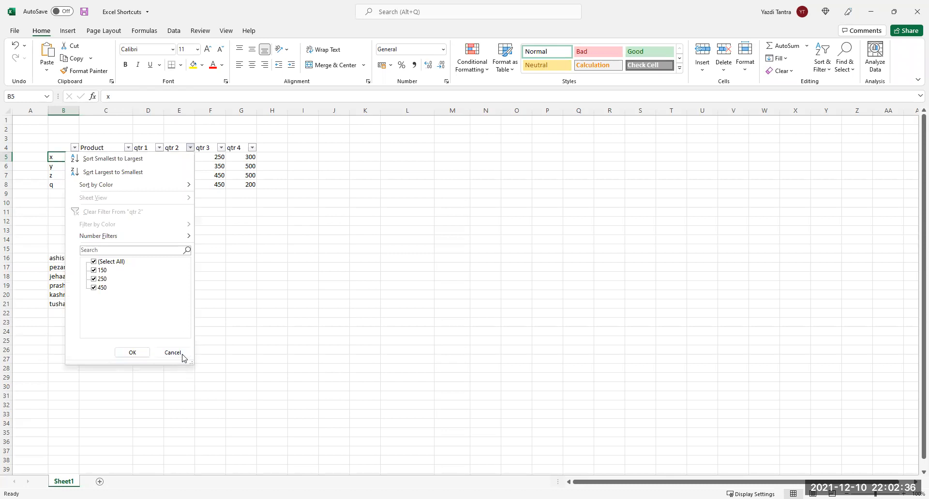
pyautogui.press('Escape')
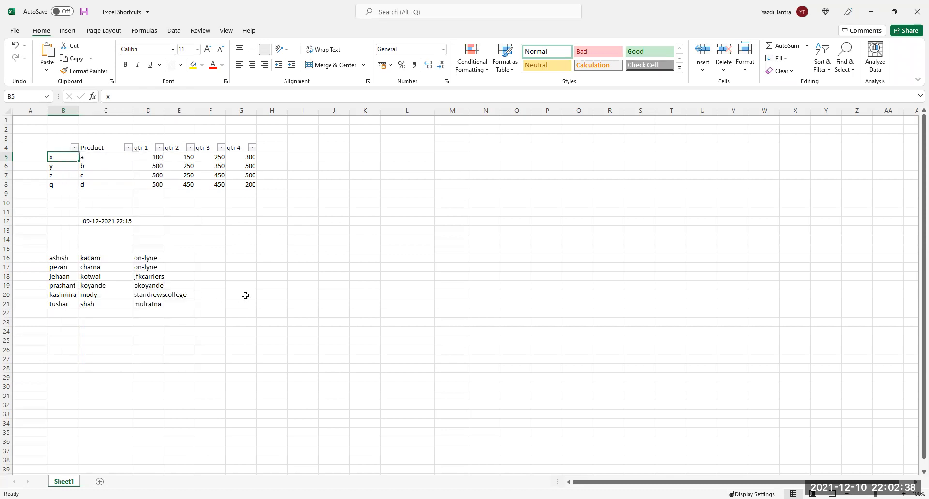
pyautogui.hotkey('ctrl', 'shift', 'l')
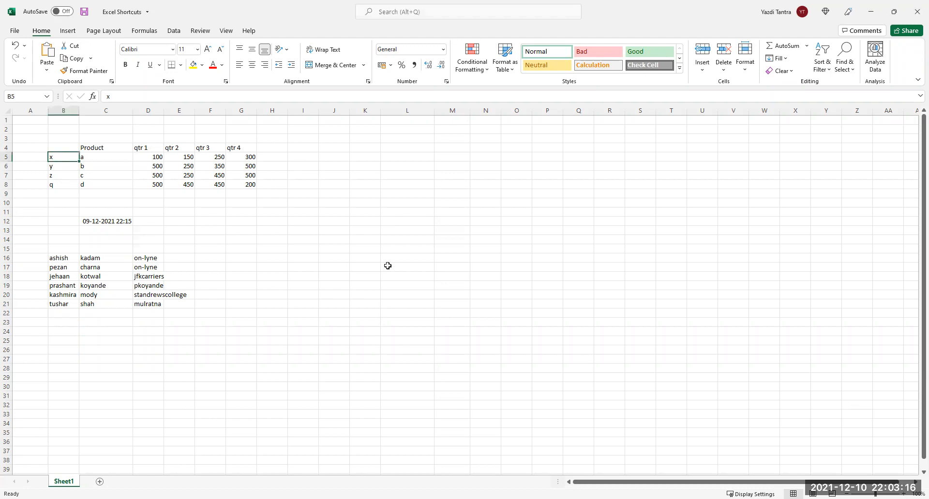
# Insert today's date 10-12-2021 in L12 and fill daily dates down to L24.
pyautogui.click(403, 222)
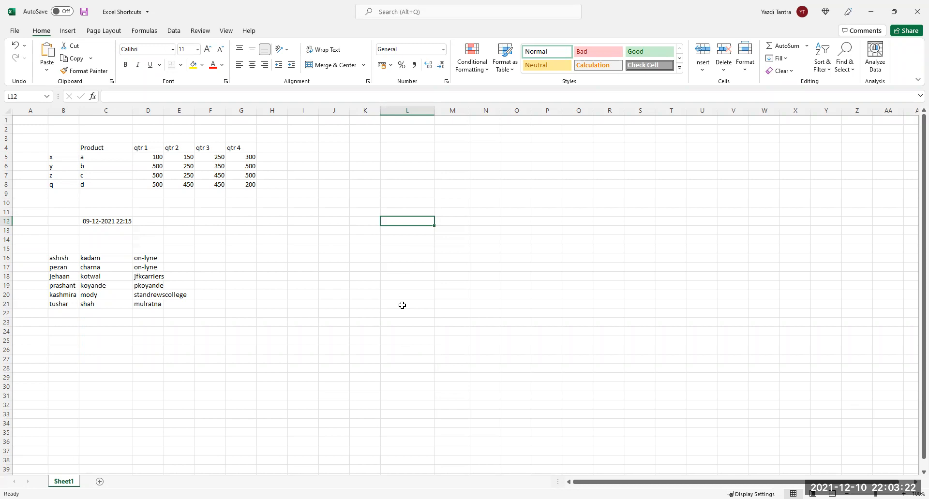
pyautogui.hotkey('ctrl', ';')
pyautogui.press('Return')
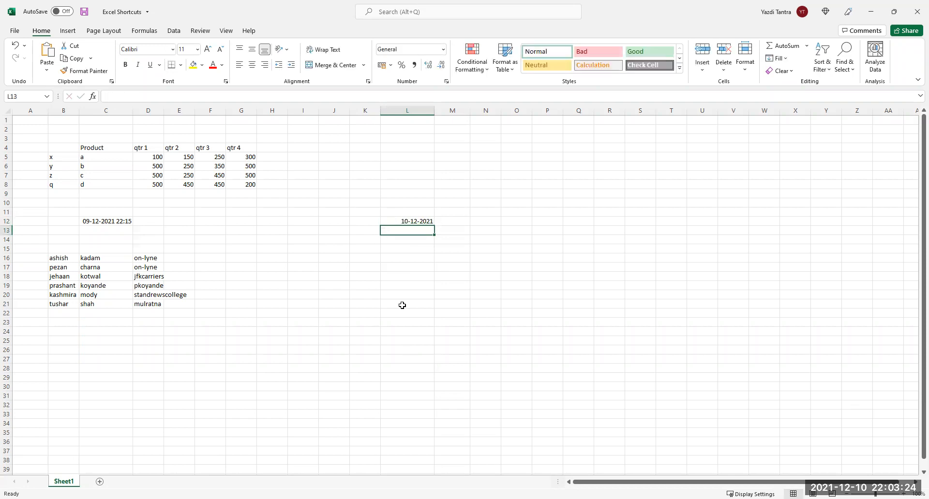
pyautogui.click(421, 222)
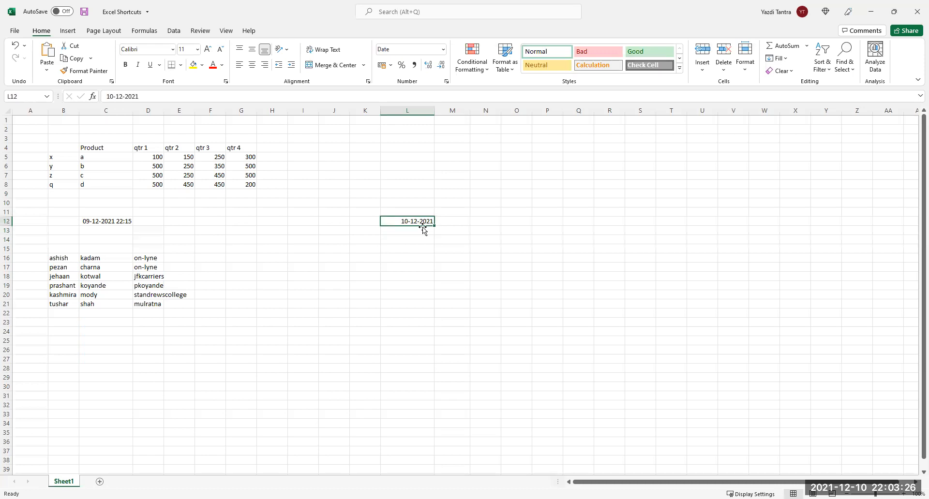
pyautogui.moveTo(434, 225); pyautogui.dragTo(434, 336)
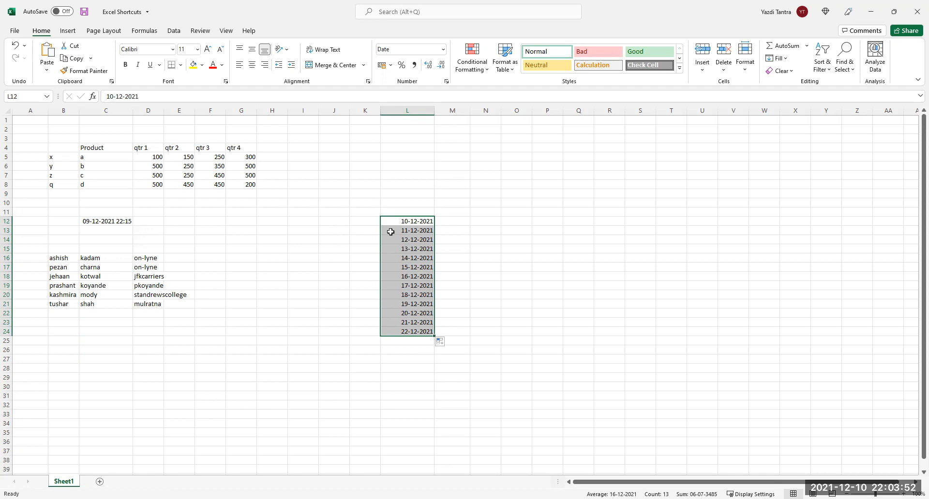
# Delete the filled dates in L13:L24, keeping 10-12-2021 in L12.
pyautogui.moveTo(402, 231); pyautogui.dragTo(416, 337)
pyautogui.press('Delete')
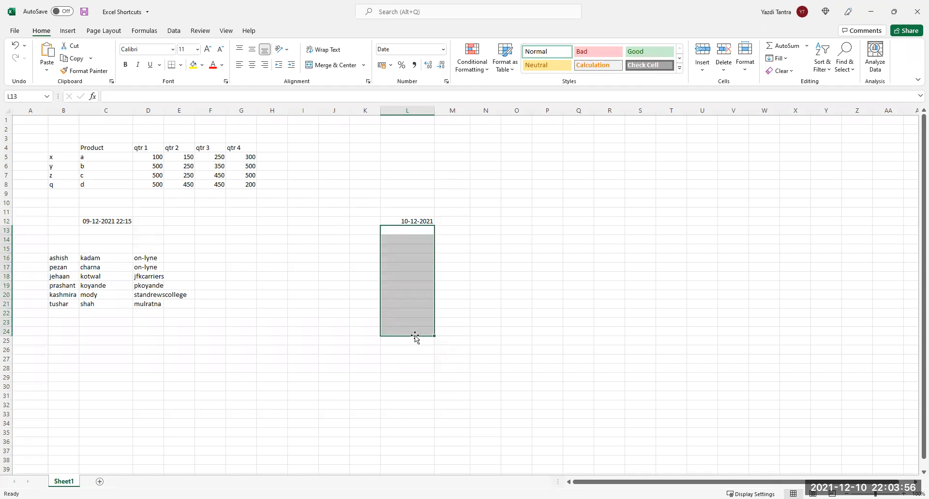
# Type 17-12-2021 in L13 and 24-12-2021 in L14.
pyautogui.click(414, 230)
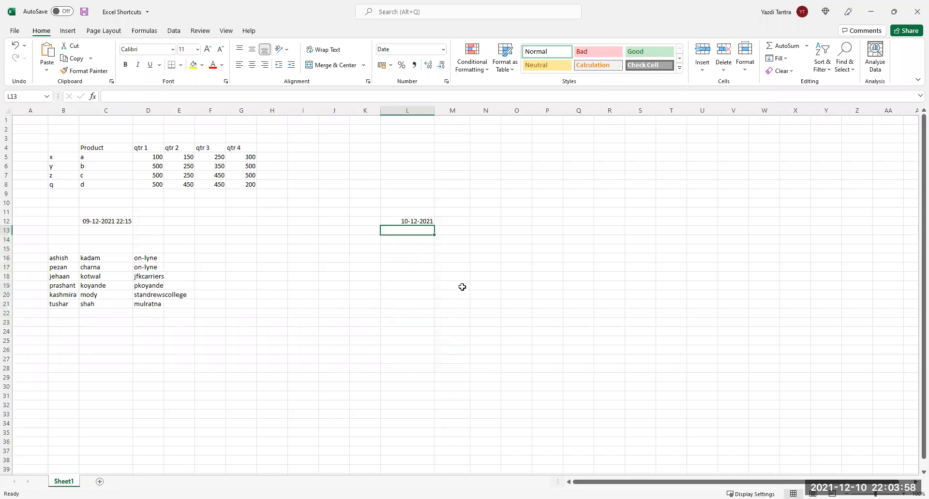
pyautogui.write('17')
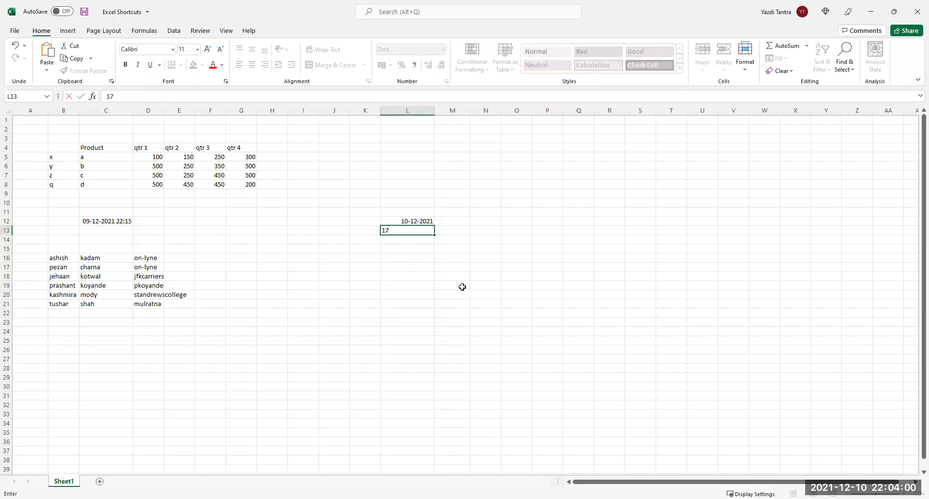
pyautogui.write('-12-2021')
pyautogui.press('Return')
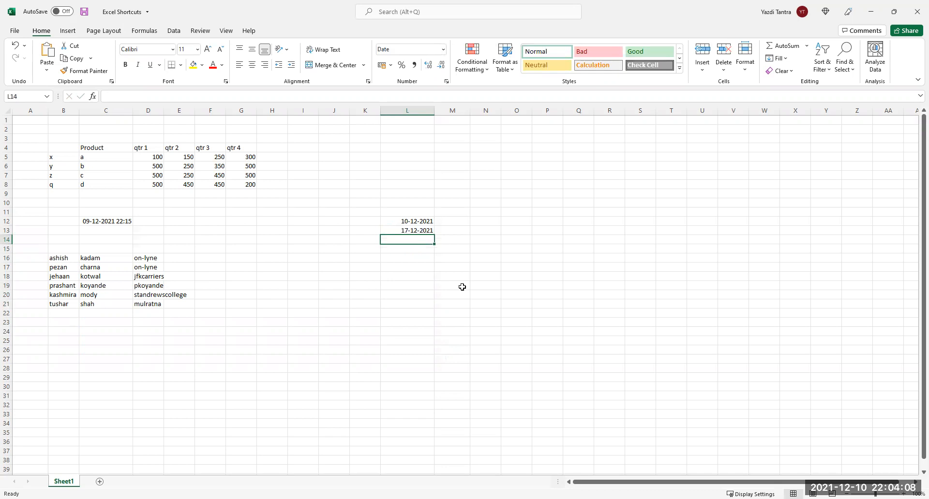
pyautogui.write('24')
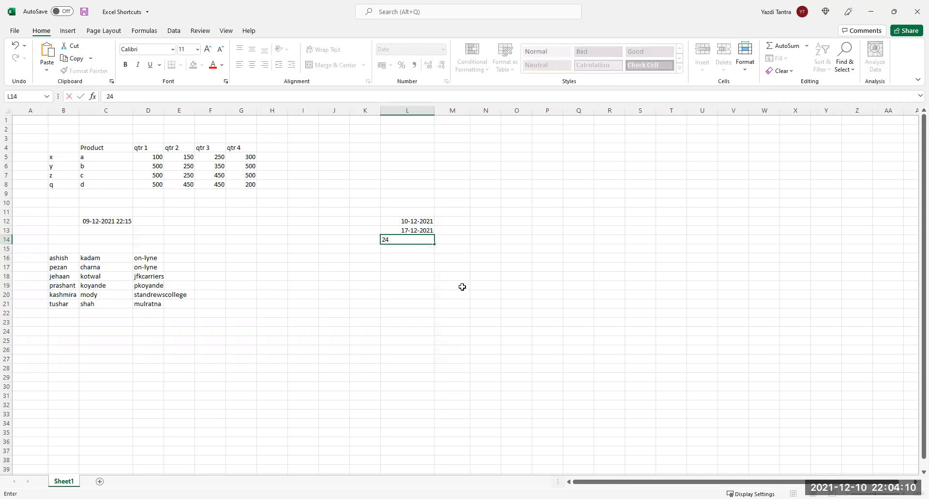
pyautogui.write('-12-2021')
pyautogui.press('Return')
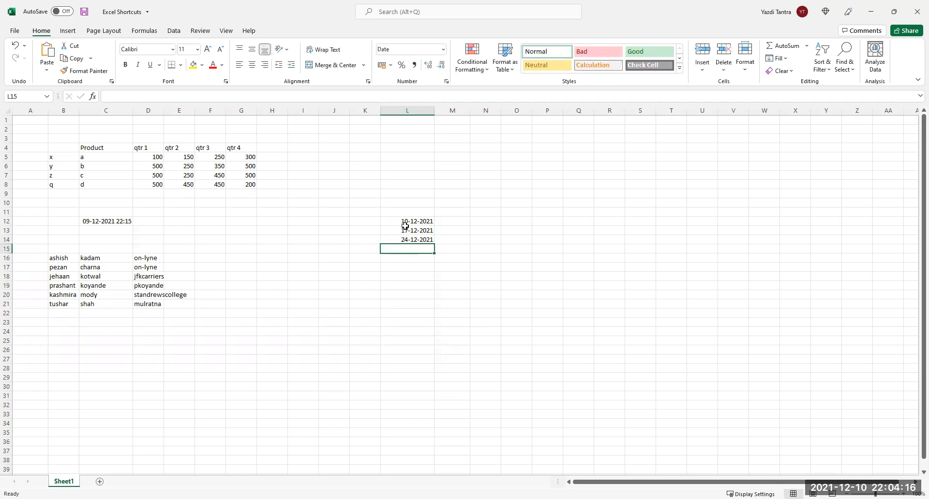
# Fill weekly dates to L20, then change L13 to 10-01-2022 and fill monthly dates to L20.
pyautogui.moveTo(406, 221); pyautogui.dragTo(434, 303)
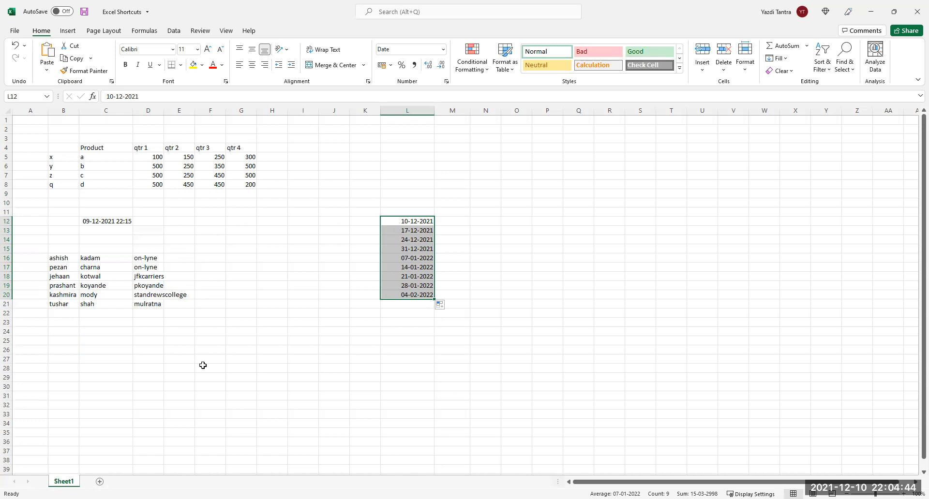
pyautogui.click(401, 233)
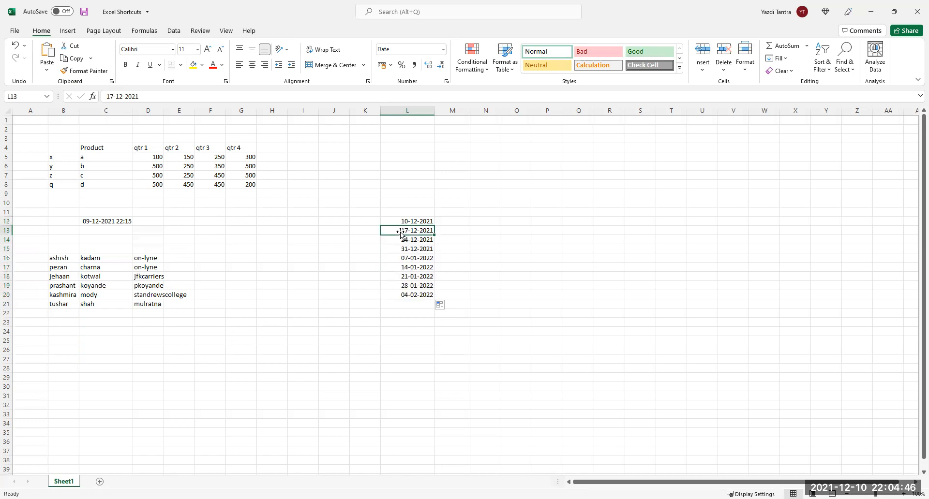
pyautogui.write('10')
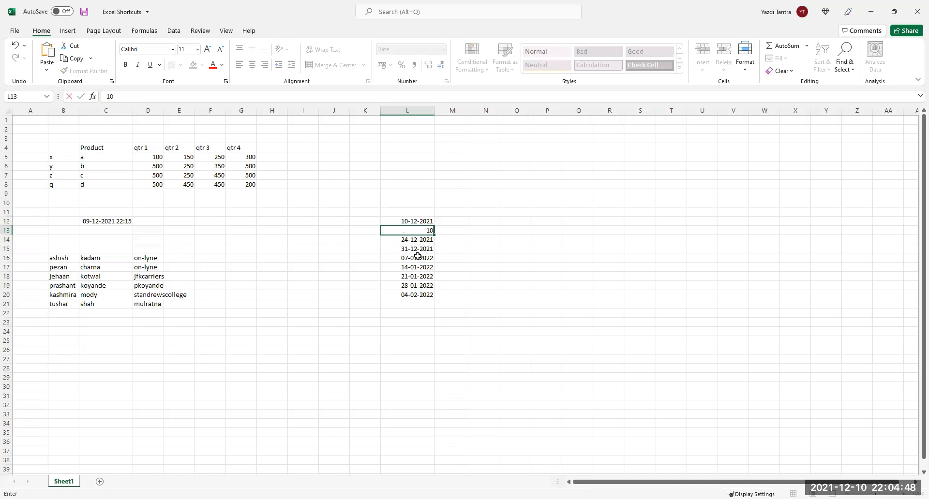
pyautogui.write('-01-2022')
pyautogui.press('Return')
pyautogui.moveTo(414, 222); pyautogui.dragTo(436, 299)
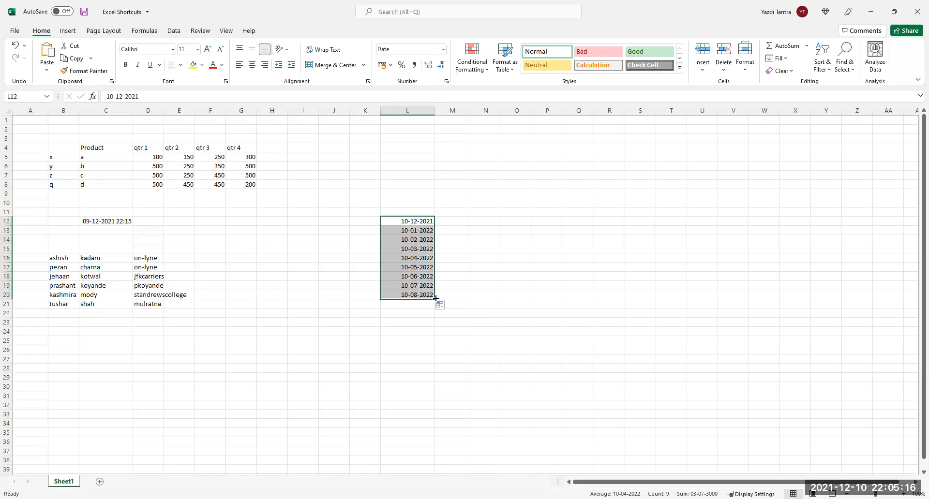
# Delete the monthly dates in L12:L20 and the date-time stamp in C12.
pyautogui.press('Delete')
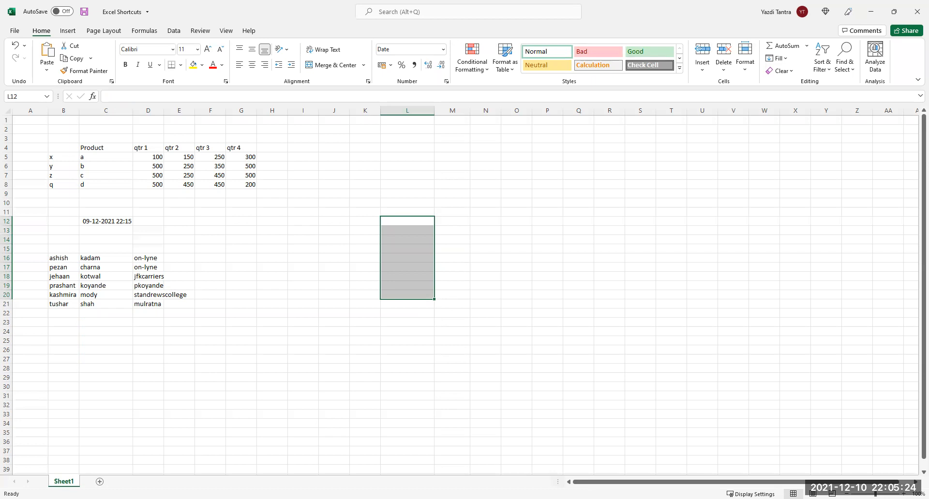
pyautogui.click(92, 224)
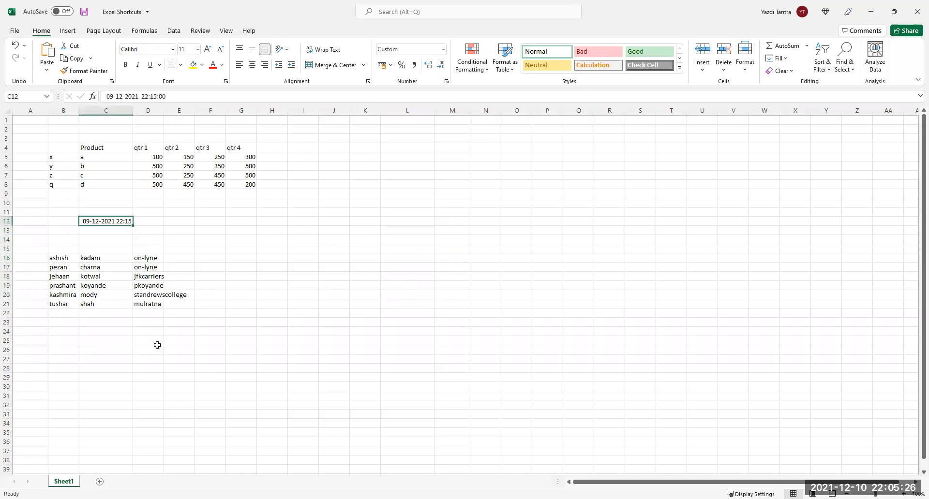
pyautogui.press('Delete')
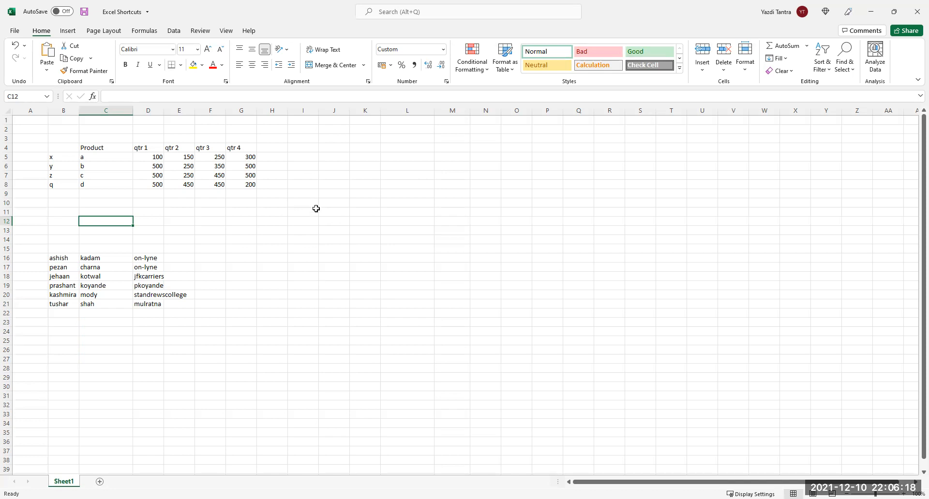
pyautogui.click(411, 220)
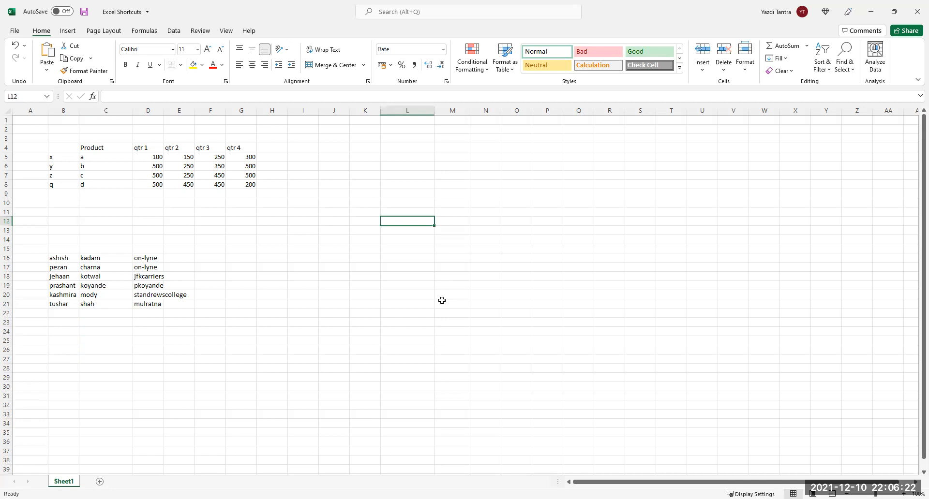
# Type Monday in L12 and Tuesday in L13, and insert today's date 10-12-2021 in K12.
pyautogui.write('Monday')
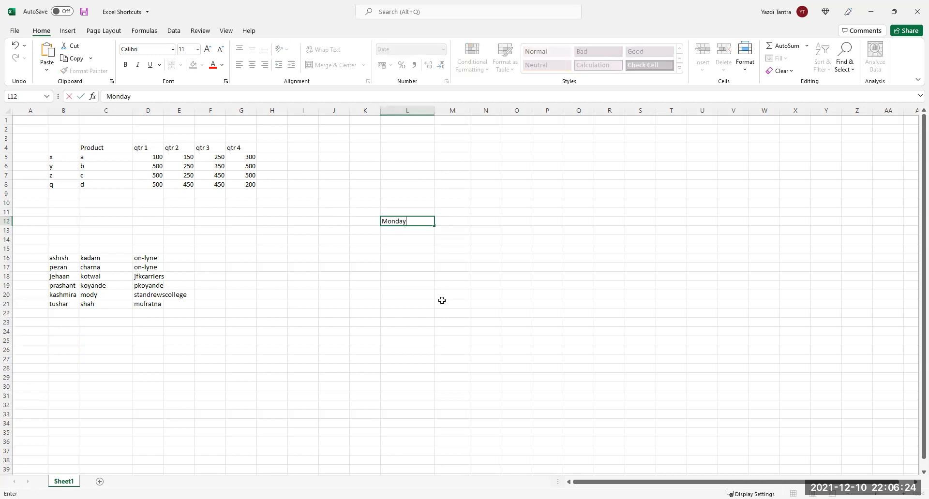
pyautogui.press('Return')
pyautogui.write('Tuesday')
pyautogui.press('Return')
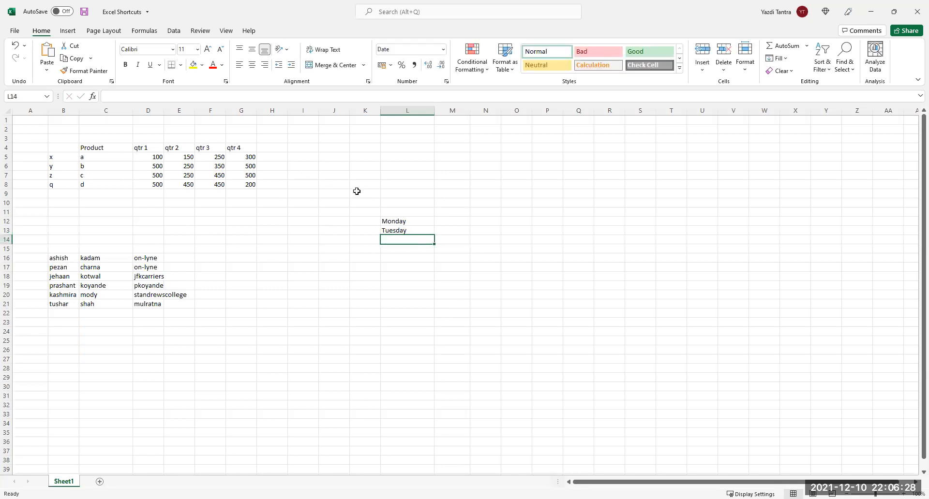
pyautogui.moveTo(386, 220); pyautogui.dragTo(392, 230)
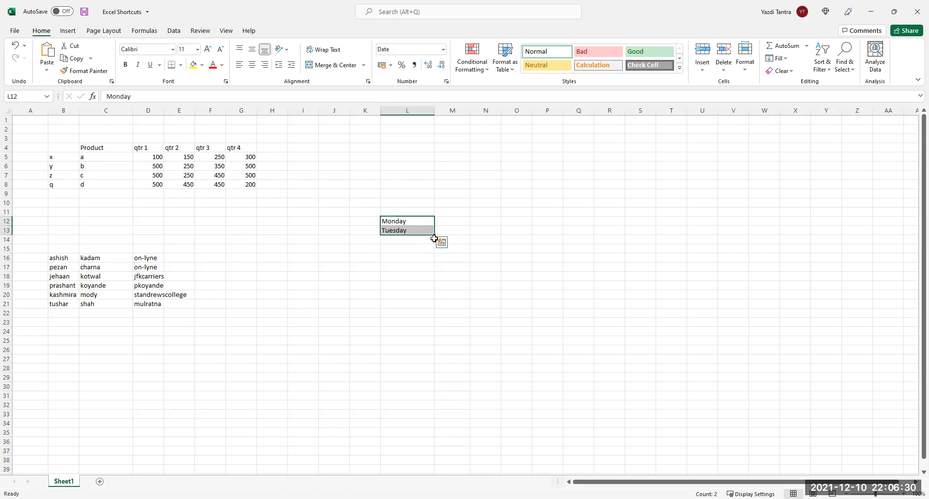
pyautogui.click(367, 222)
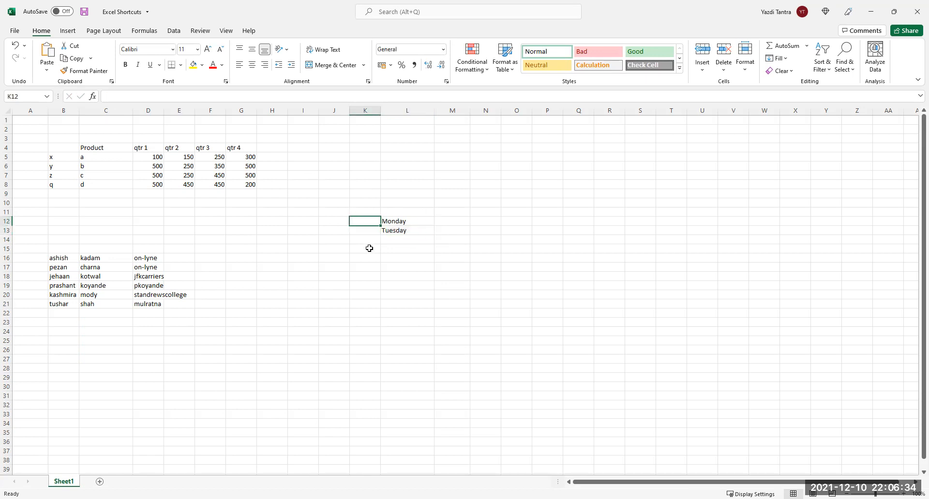
pyautogui.hotkey('ctrl', ';')
pyautogui.press('Return')
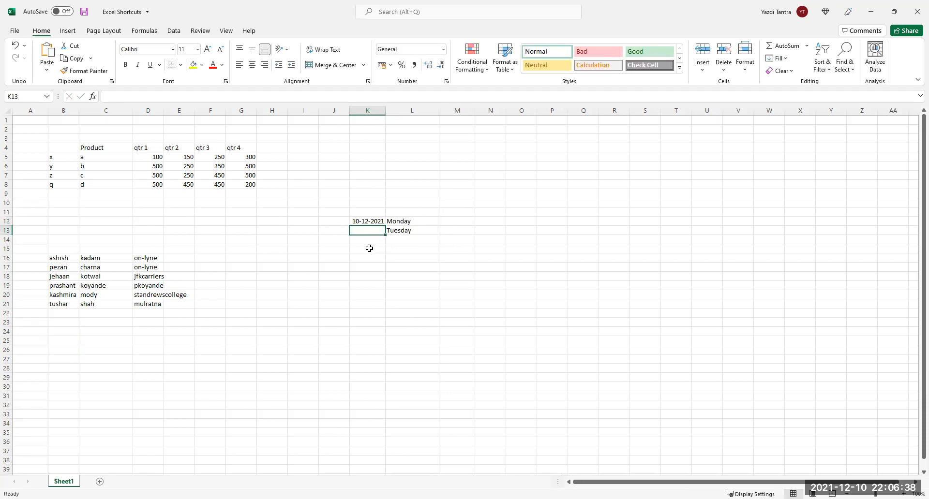
# Fill daily dates through 26-12-2021 in K12:K28 and the weekday names down to L28.
pyautogui.click(370, 222)
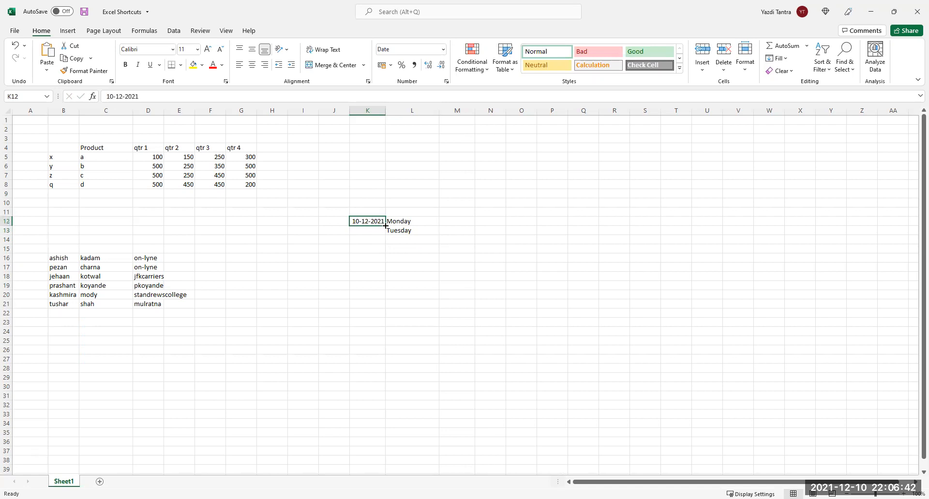
pyautogui.moveTo(385, 231); pyautogui.dragTo(376, 371)
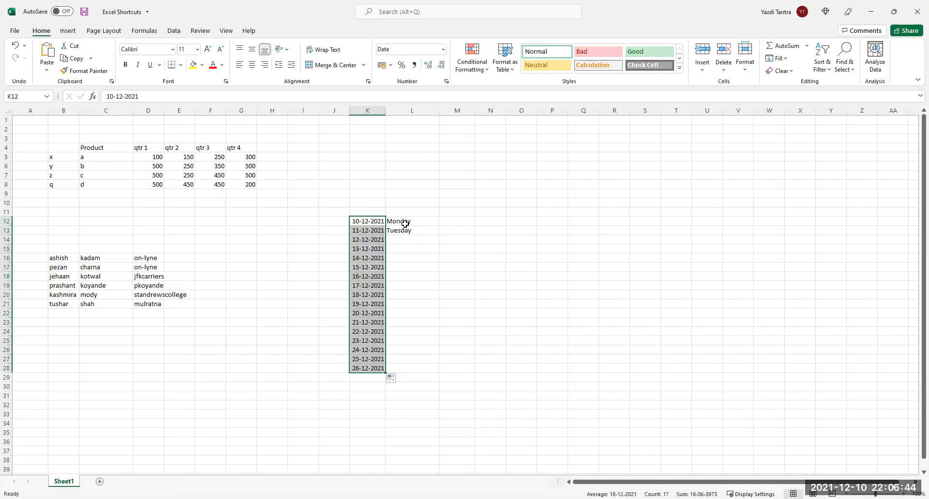
pyautogui.moveTo(405, 221); pyautogui.dragTo(434, 367)
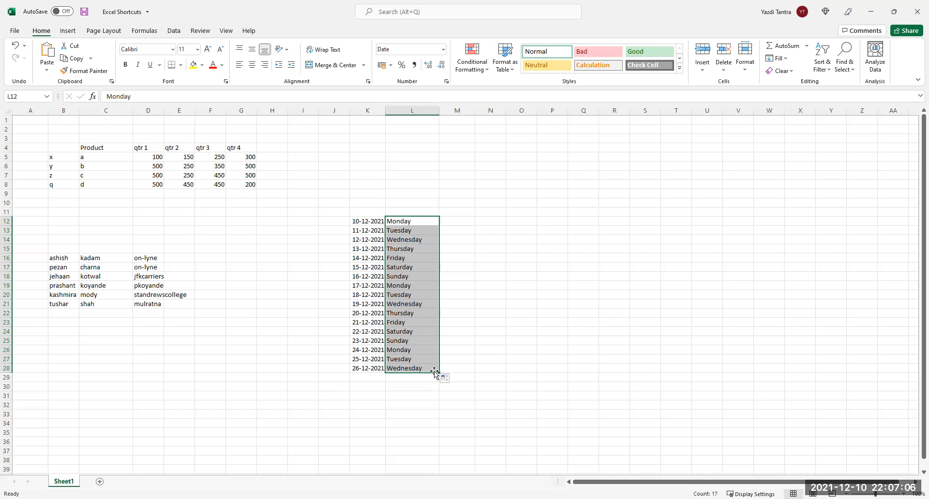
pyautogui.click(417, 221)
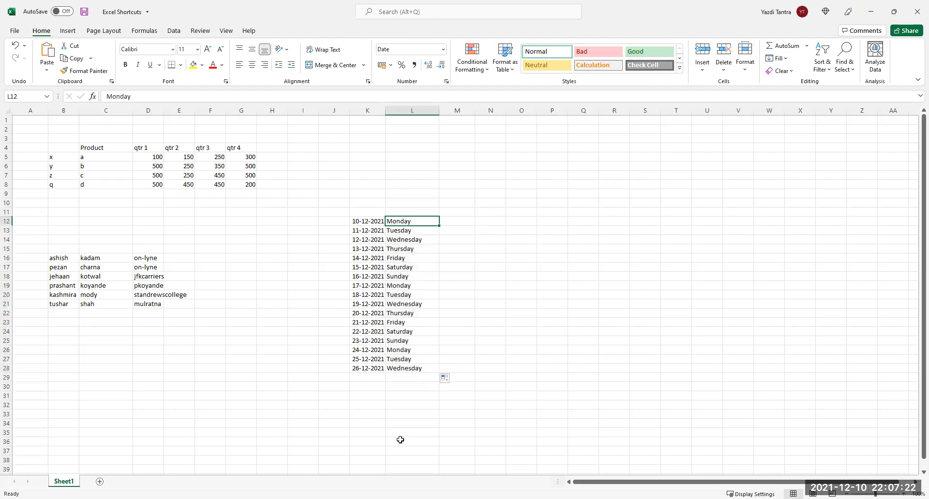
# Select K12:L28 with Shift+arrow keys and delete the dates and weekday names.
pyautogui.press('Left')
pyautogui.hotkey('shift', 'Right')
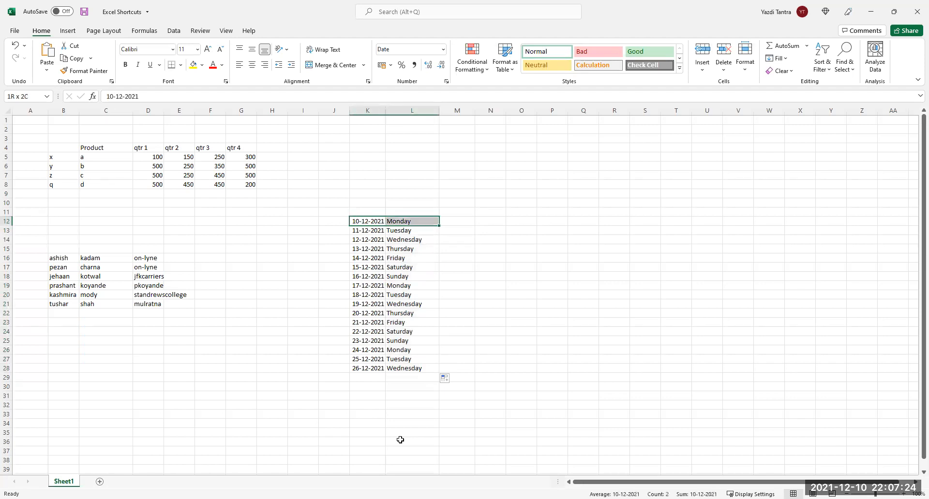
pyautogui.hotkey('shift', 'Down')
pyautogui.hotkey('shift', 'Down')
pyautogui.hotkey('shift', 'Down')
pyautogui.hotkey('shift', 'Down')
pyautogui.hotkey('shift', 'Down')
pyautogui.hotkey('shift', 'Down')
pyautogui.hotkey('shift', 'Down')
pyautogui.hotkey('shift', 'Down')
pyautogui.hotkey('shift', 'Down')
pyautogui.hotkey('shift', 'Down')
pyautogui.hotkey('shift', 'Down')
pyautogui.hotkey('shift', 'Down')
pyautogui.hotkey('shift', 'Down')
pyautogui.hotkey('shift', 'Down')
pyautogui.hotkey('shift', 'Down')
pyautogui.hotkey('shift', 'Down')
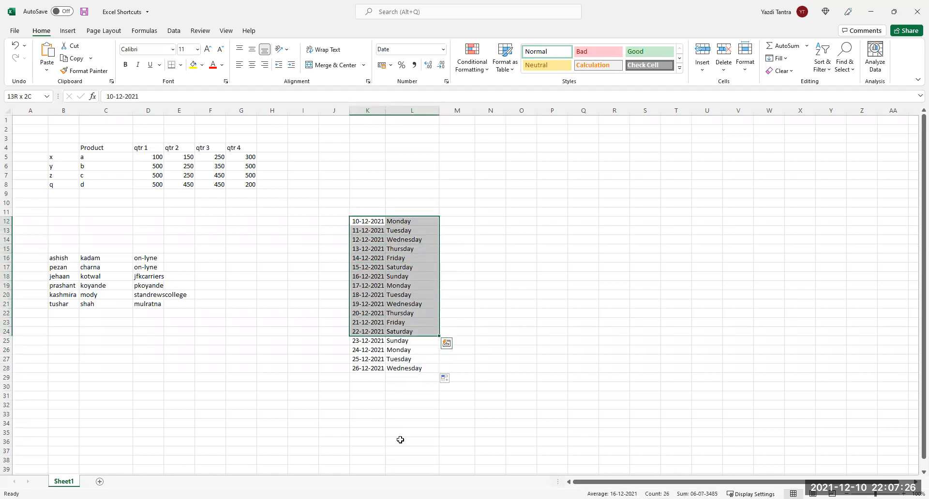
pyautogui.press('Delete')
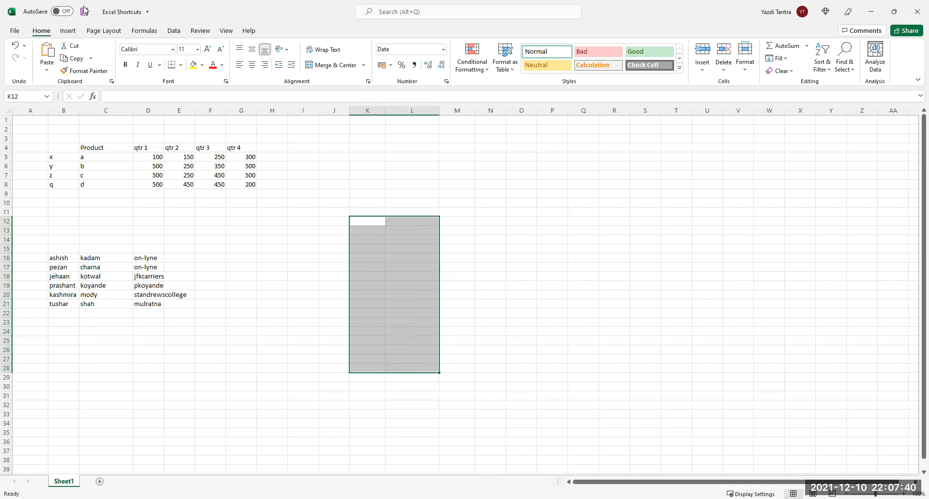
pyautogui.click(96, 167)
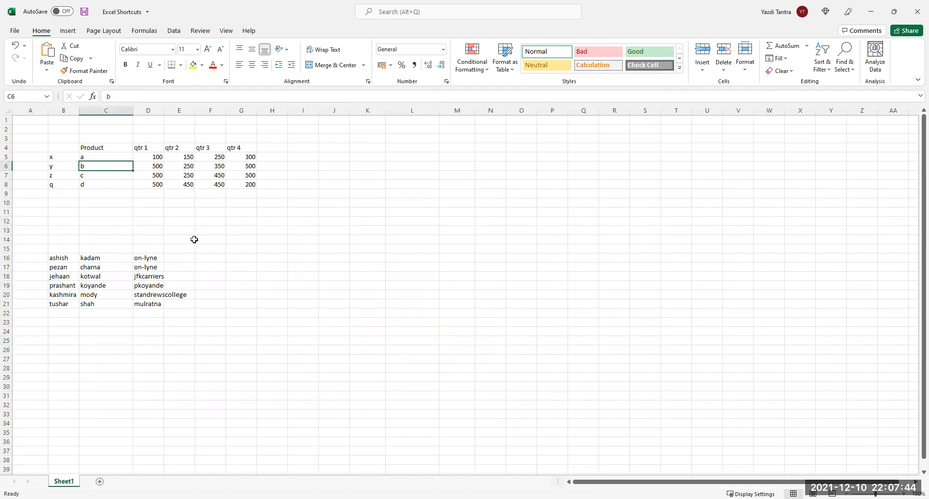
pyautogui.hotkey('ctrl', 'shift', 'l')
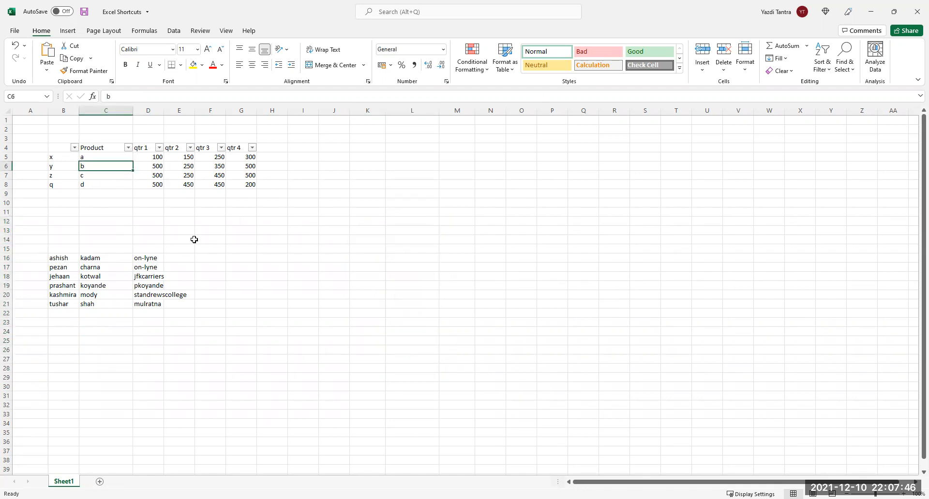
pyautogui.hotkey('ctrl', 'shift', 'l')
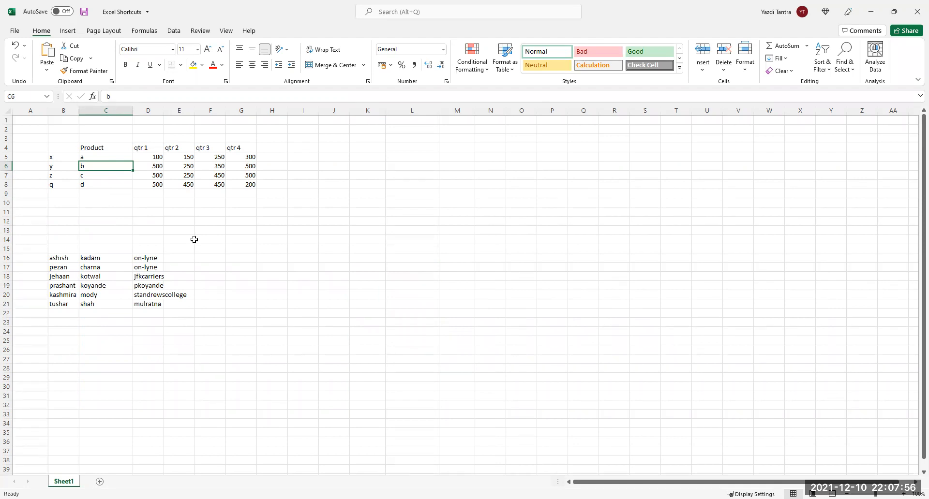
pyautogui.press('Up')
pyautogui.press('Left')
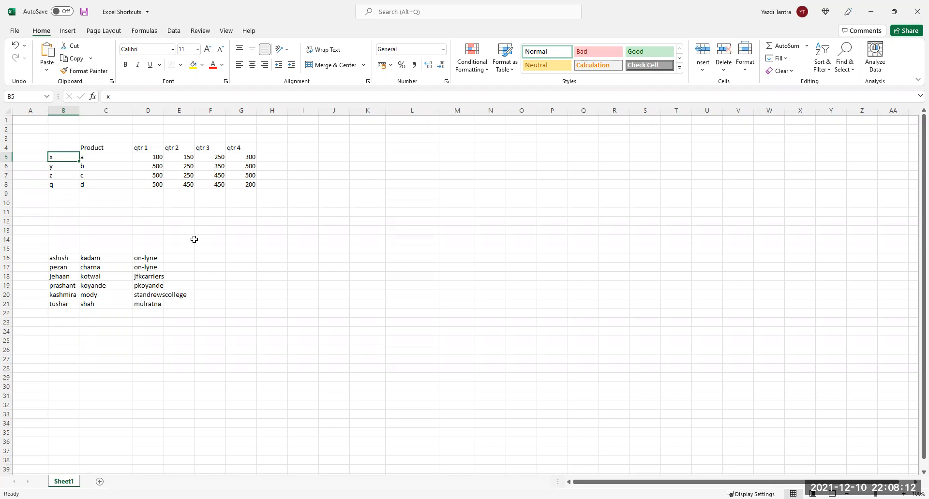
pyautogui.hotkey('ctrl', 'End')
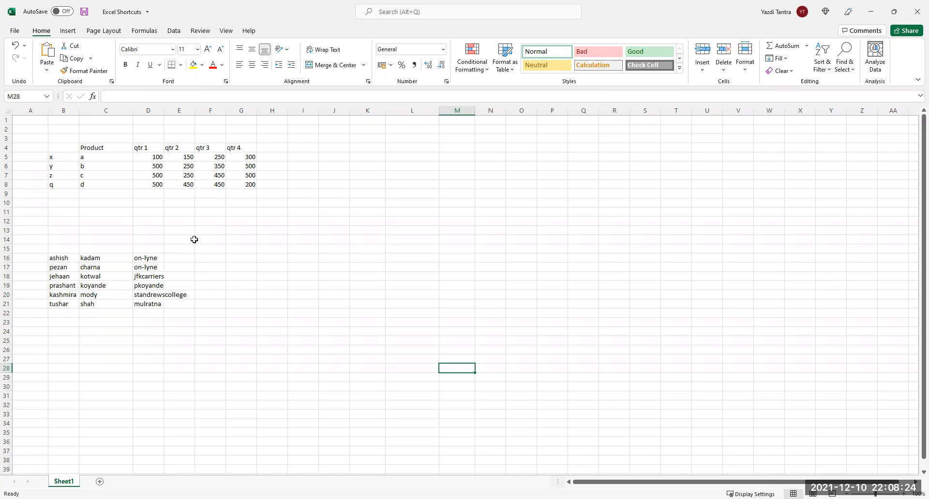
pyautogui.press('Up')
pyautogui.press('Up')
pyautogui.press('Up')
pyautogui.press('Up')
pyautogui.press('Up')
pyautogui.press('Up')
pyautogui.press('Up')
pyautogui.press('Up')
pyautogui.press('Up')
pyautogui.press('Up')
pyautogui.press('Up')
pyautogui.press('Up')
pyautogui.press('Up')
pyautogui.press('Up')
pyautogui.press('Up')
pyautogui.press('Up')
pyautogui.press('Up')
pyautogui.press('Up')
pyautogui.press('Up')
pyautogui.press('Up')
pyautogui.press('Left')
pyautogui.press('Left')
pyautogui.press('Left')
pyautogui.press('Left')
pyautogui.press('Left')
pyautogui.press('Left')
pyautogui.press('Left')
pyautogui.press('Left')
pyautogui.press('Left')
pyautogui.press('Left')
pyautogui.press('Left')
pyautogui.press('Up')
pyautogui.press('Up')
pyautogui.press('Up')
pyautogui.press('Right')
pyautogui.press('Right')
pyautogui.press('Right')
pyautogui.press('Right')
pyautogui.press('Right')
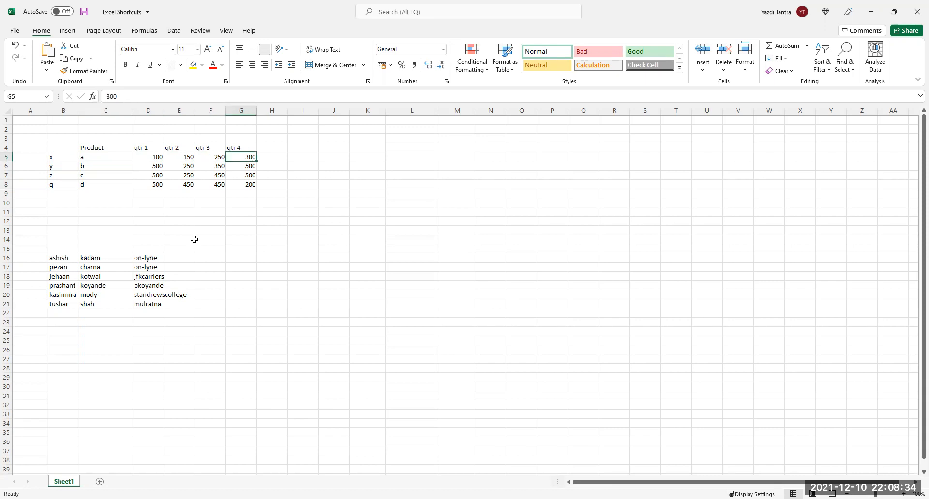
pyautogui.press('Left')
pyautogui.press('Left')
pyautogui.press('Left')
pyautogui.press('Left')
pyautogui.press('Left')
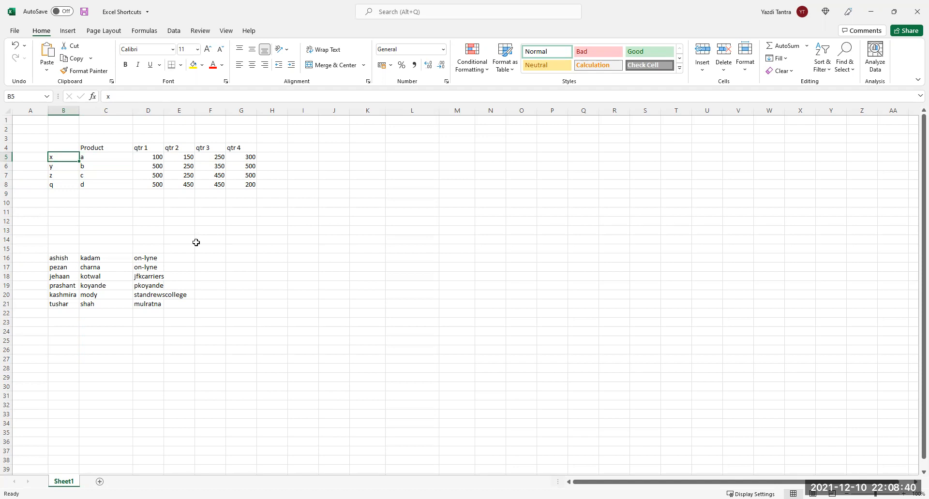
pyautogui.hotkey('ctrl', 'Right')
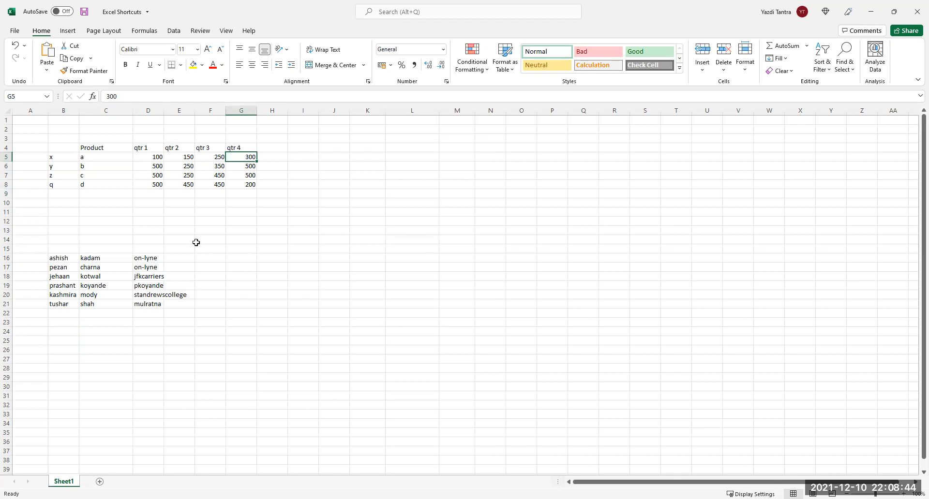
pyautogui.hotkey('ctrl', 'Left')
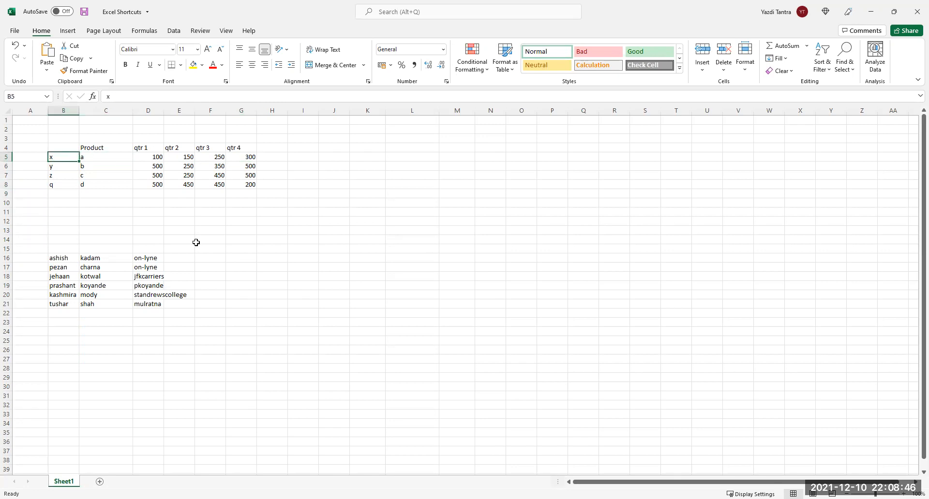
pyautogui.hotkey('ctrl', 'Down')
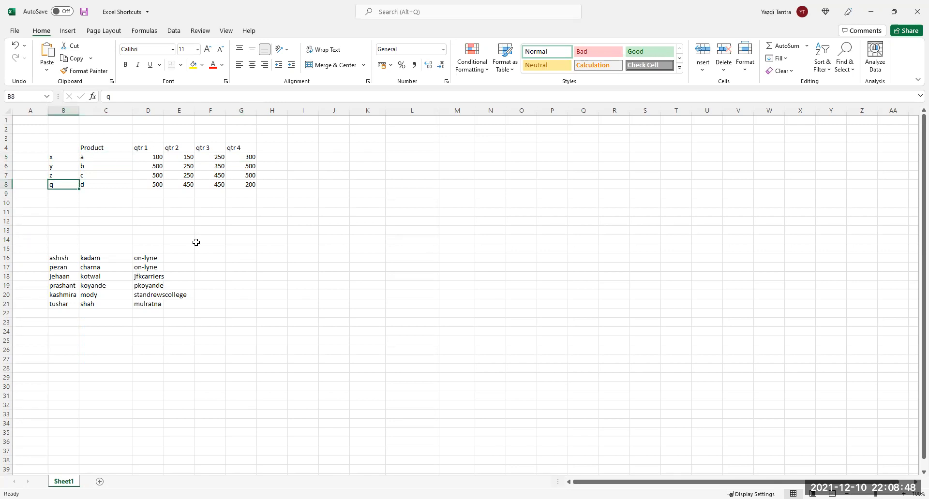
pyautogui.hotkey('ctrl', 'Right')
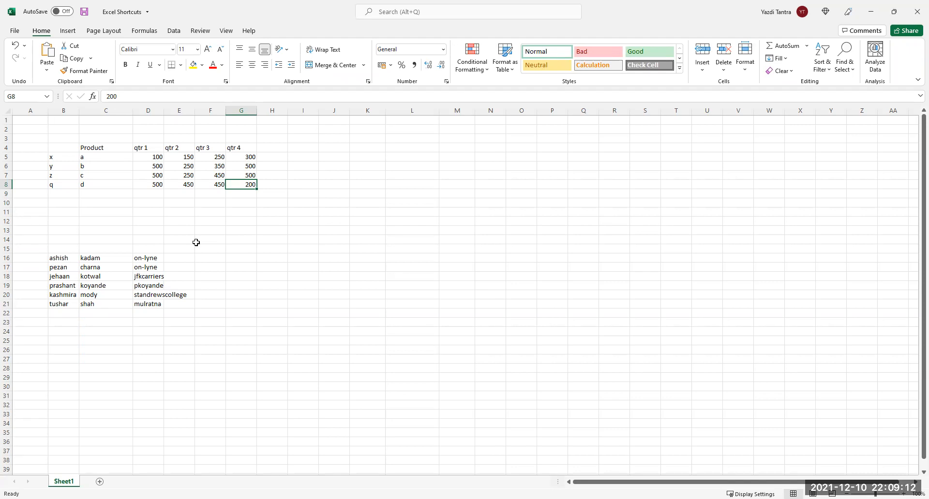
pyautogui.press('Up')
pyautogui.press('Up')
pyautogui.press('Up')
pyautogui.press('Up')
pyautogui.press('Left')
pyautogui.press('Left')
pyautogui.press('Left')
pyautogui.press('Left')
pyautogui.press('Left')
pyautogui.press('Right')
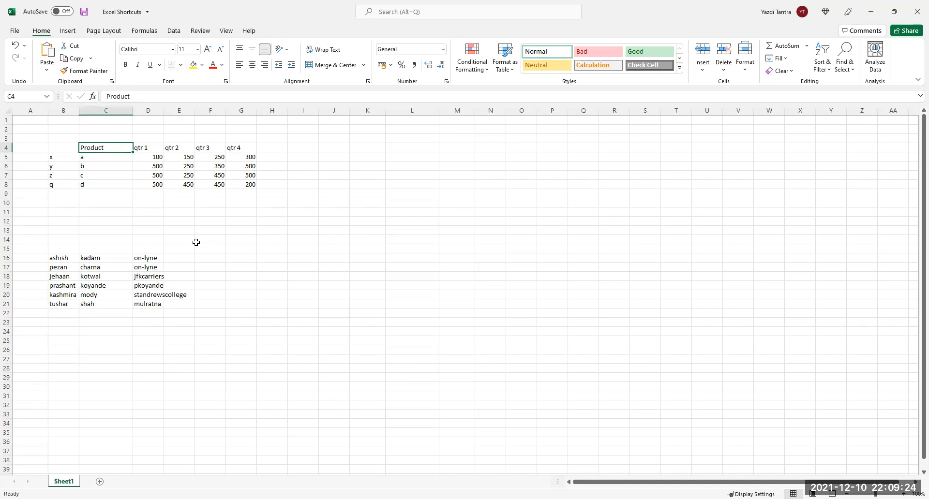
# Select the header cells C4:G4, Product through qtr 4, and give them a yellow fill.
pyautogui.hotkey('shift', 'Right')
pyautogui.hotkey('shift', 'Right')
pyautogui.hotkey('shift', 'Right')
pyautogui.hotkey('shift', 'Right')
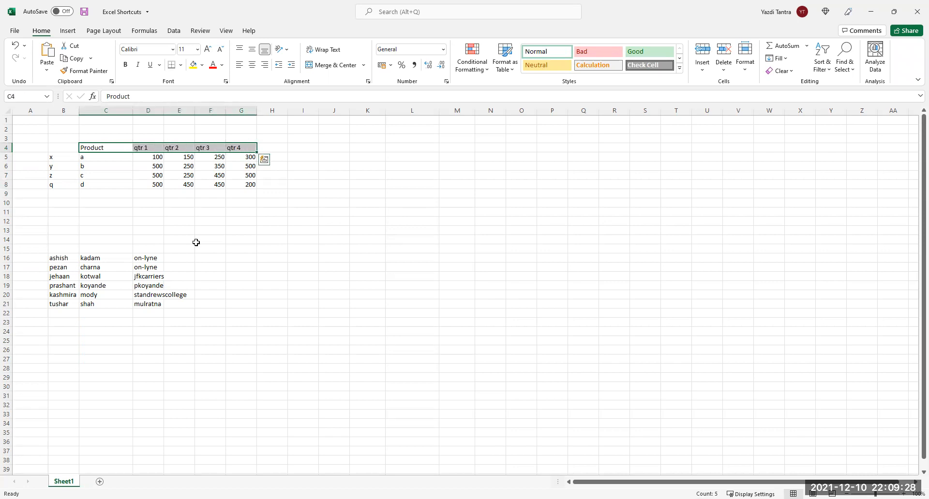
pyautogui.press('Left')
pyautogui.press('Right')
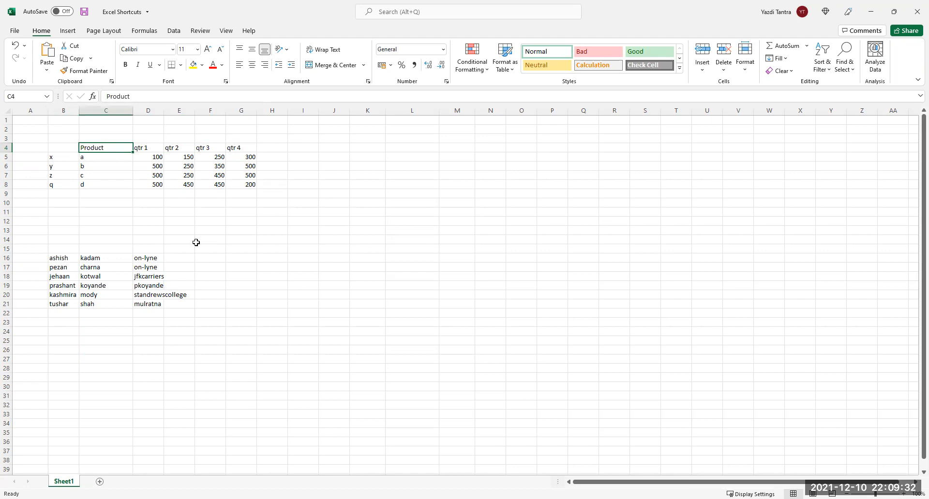
pyautogui.hotkey('ctrl', 'shift', 'Right')
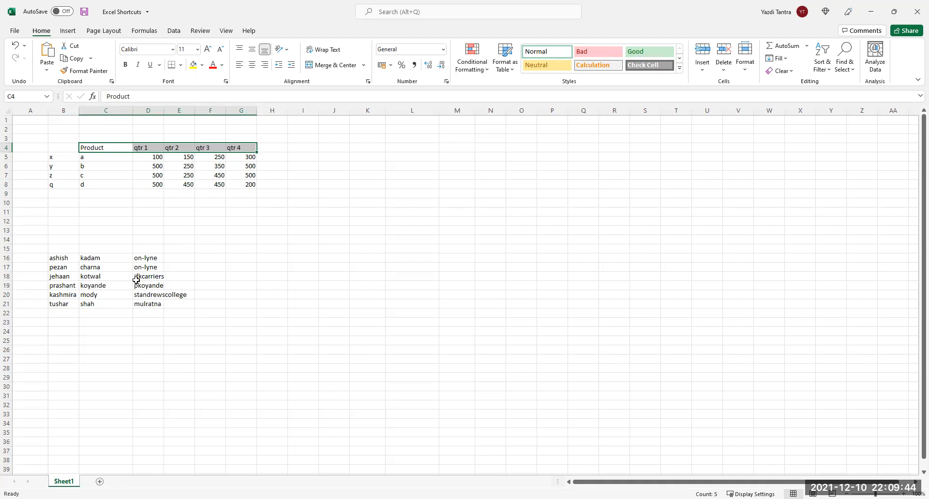
pyautogui.click(192, 65)
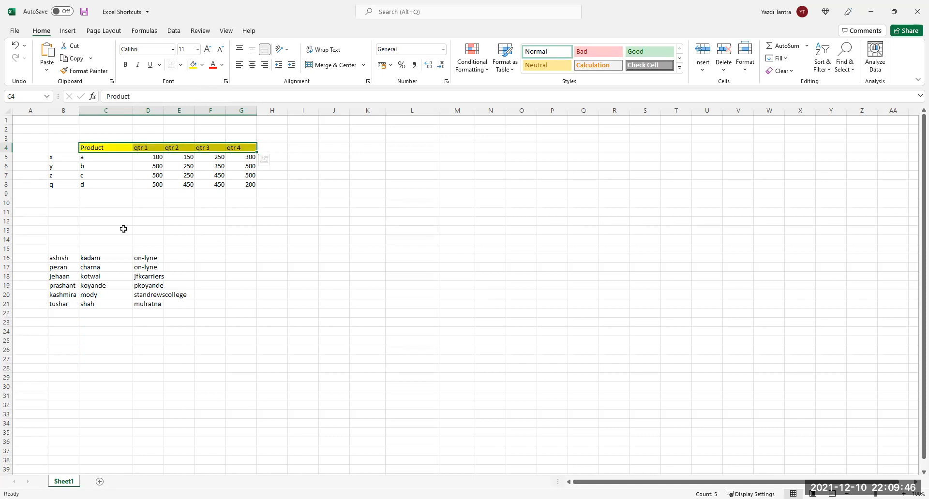
pyautogui.click(59, 158)
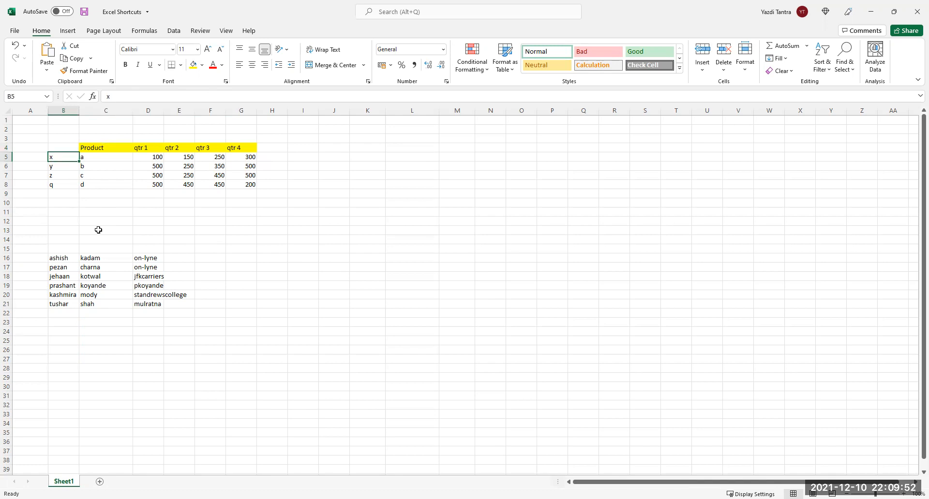
# Turn the x, y, z, q labels red, then undo the formatting and switch off the header filters.
pyautogui.hotkey('ctrl', 'shift', 'Down')
pyautogui.hotkey('ctrl', '-')
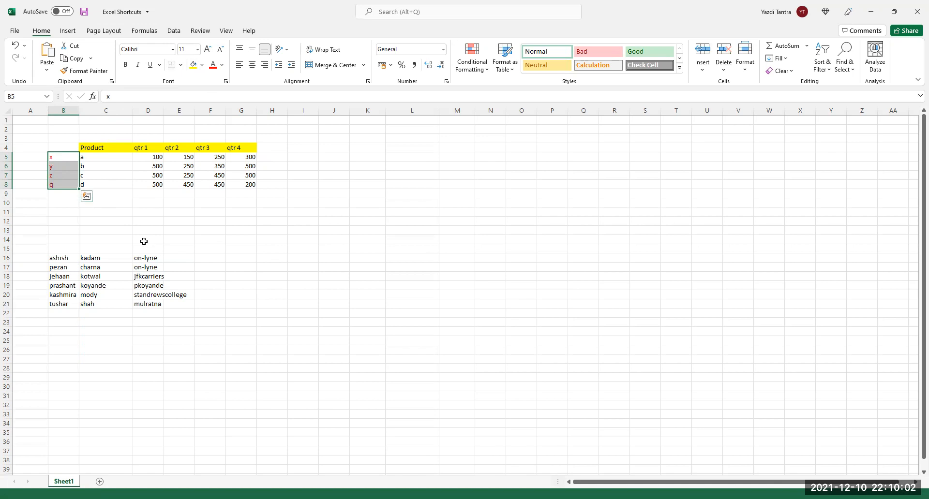
pyautogui.hotkey('ctrl', 'z')
pyautogui.hotkey('ctrl', 'z')
pyautogui.hotkey('ctrl', 'z')
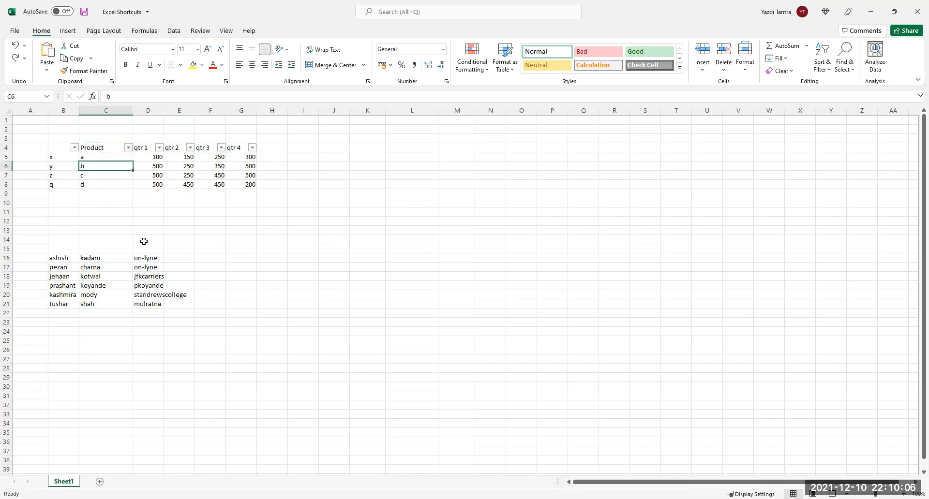
pyautogui.hotkey('ctrl', 'shift', 'l')
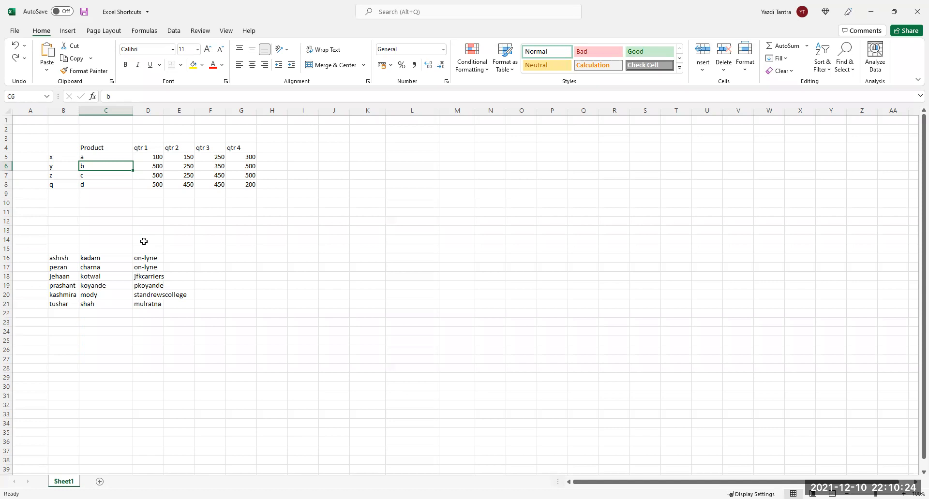
# Select the Product column up to its header, then column G from 200 to the last row.
pyautogui.press('Down')
pyautogui.press('Down')
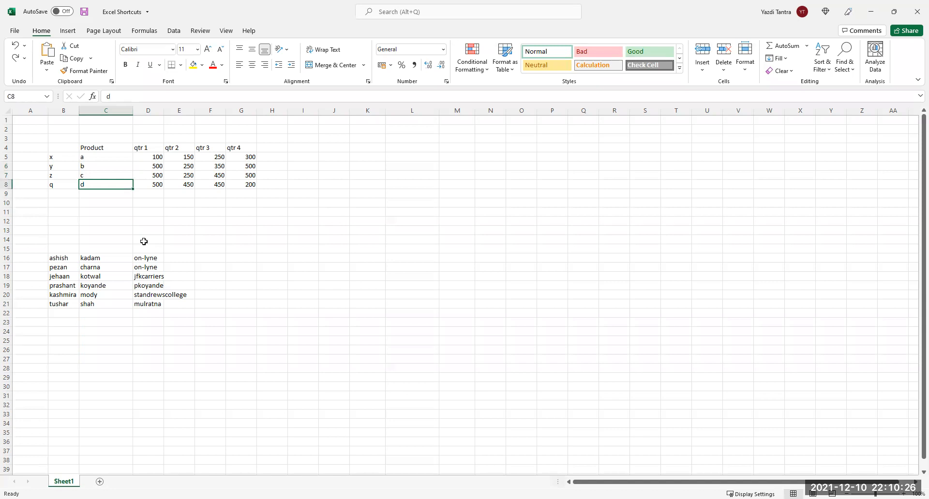
pyautogui.hotkey('ctrl', 'shift', 'Up')
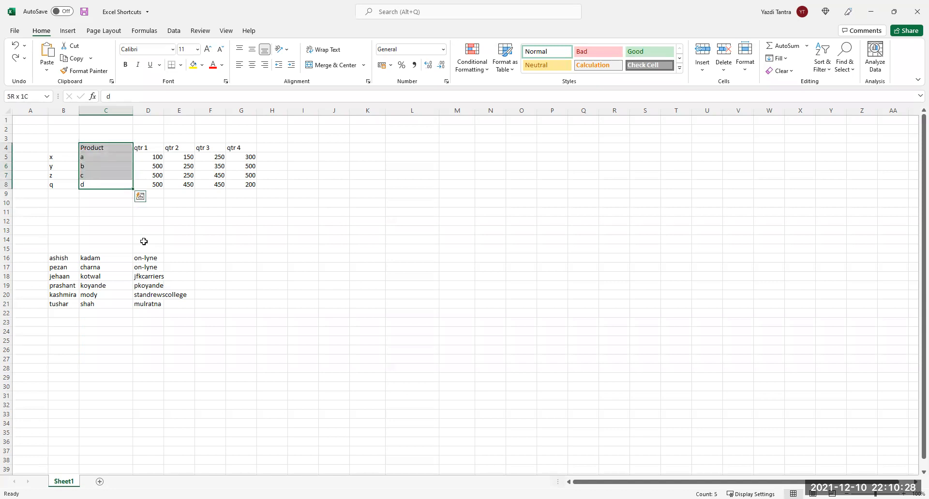
pyautogui.press('Down')
pyautogui.press('Right')
pyautogui.press('Right')
pyautogui.press('Right')
pyautogui.press('Right')
pyautogui.press('Up')
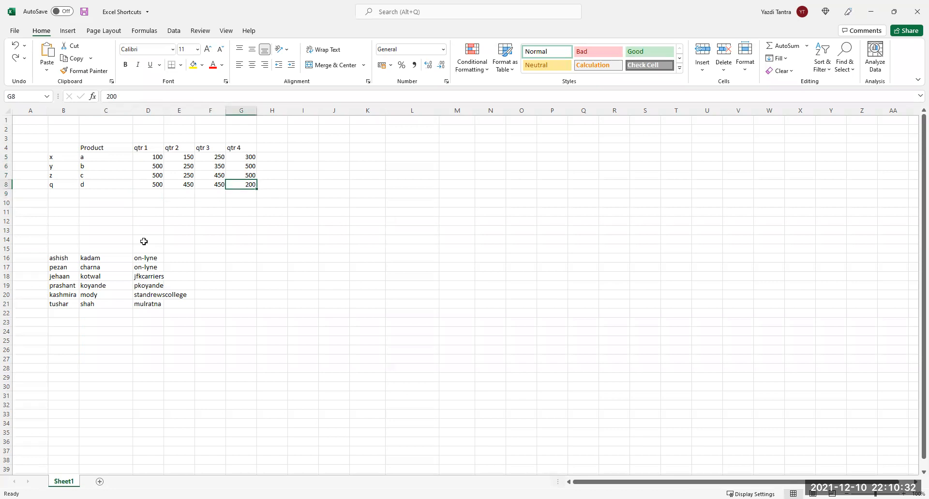
pyautogui.hotkey('ctrl', 'shift', 'Down')
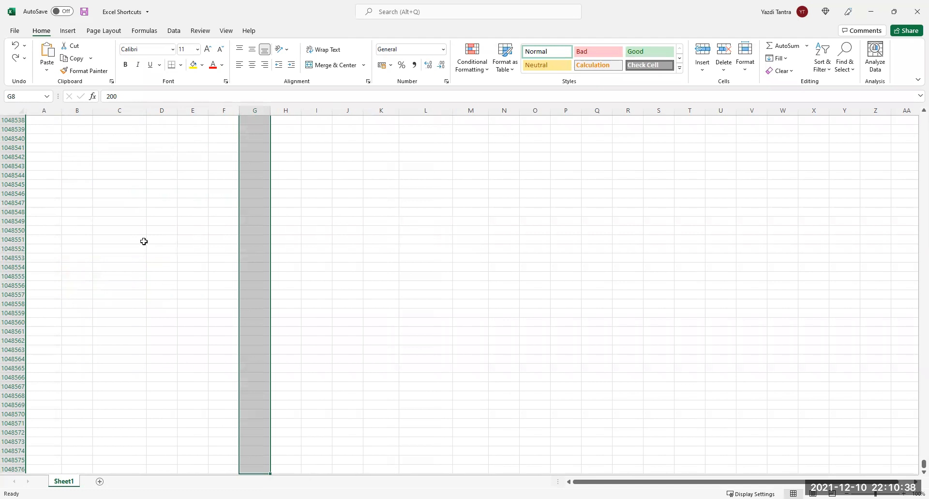
# Jump to cell A1, then to the last used cell, then back to A1.
pyautogui.hotkey('ctrl', 'Home')
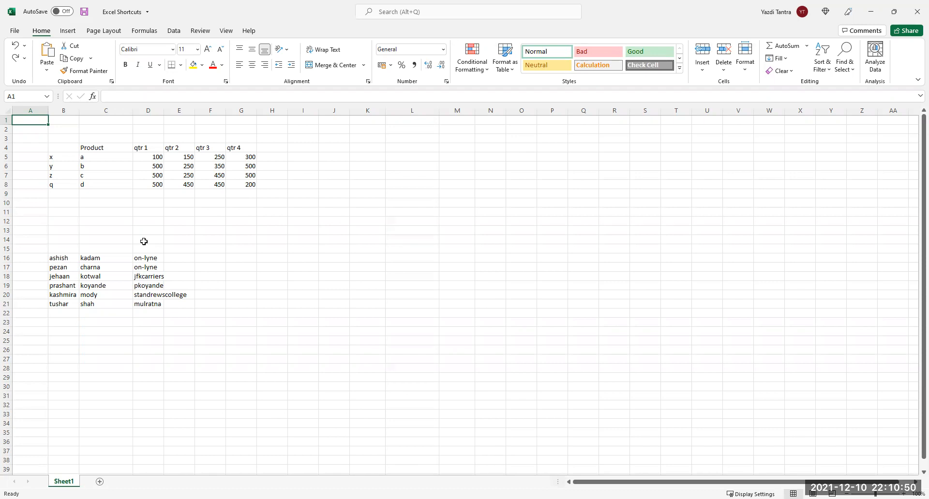
pyautogui.hotkey('ctrl', 'End')
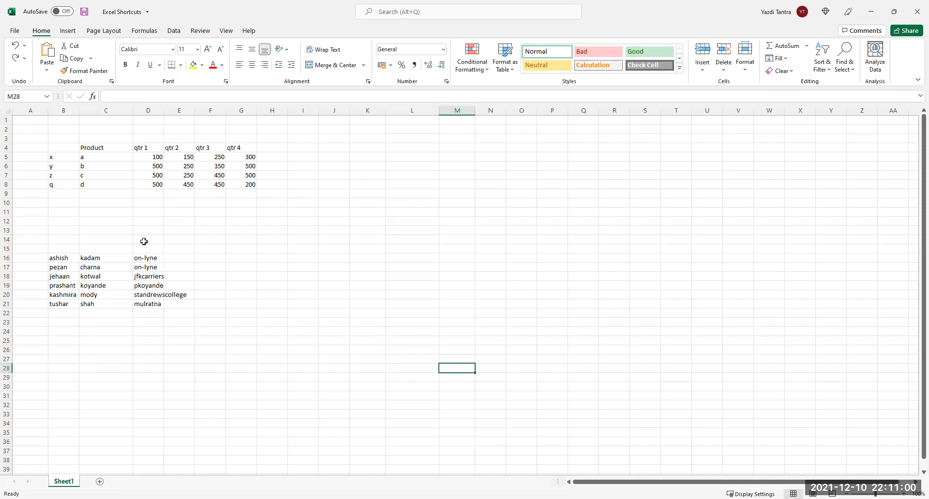
pyautogui.hotkey('ctrl', 'Home')
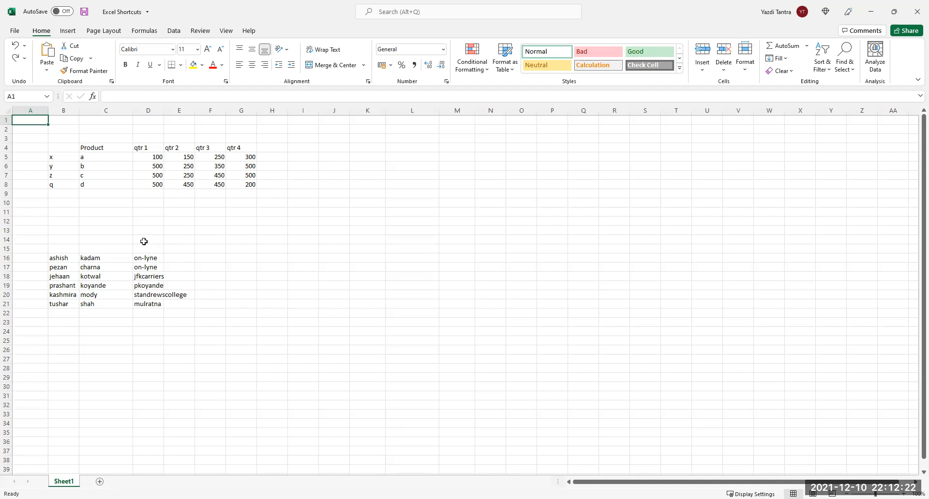
pyautogui.click(109, 166)
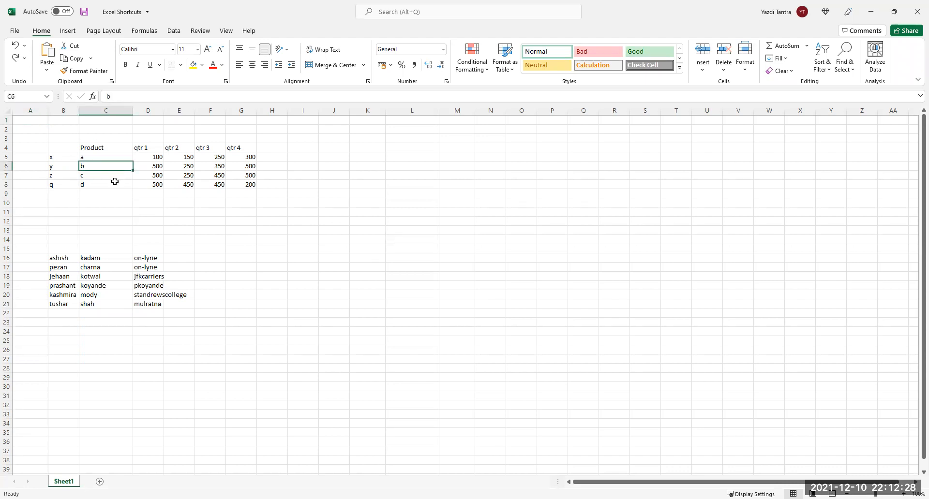
pyautogui.press('Up')
pyautogui.press('Up')
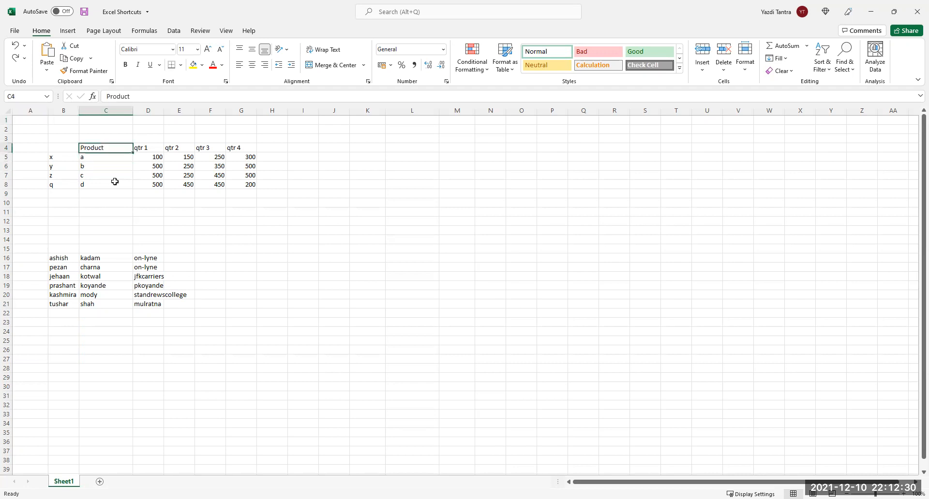
pyautogui.hotkey('ctrl', 'shift', 'Right')
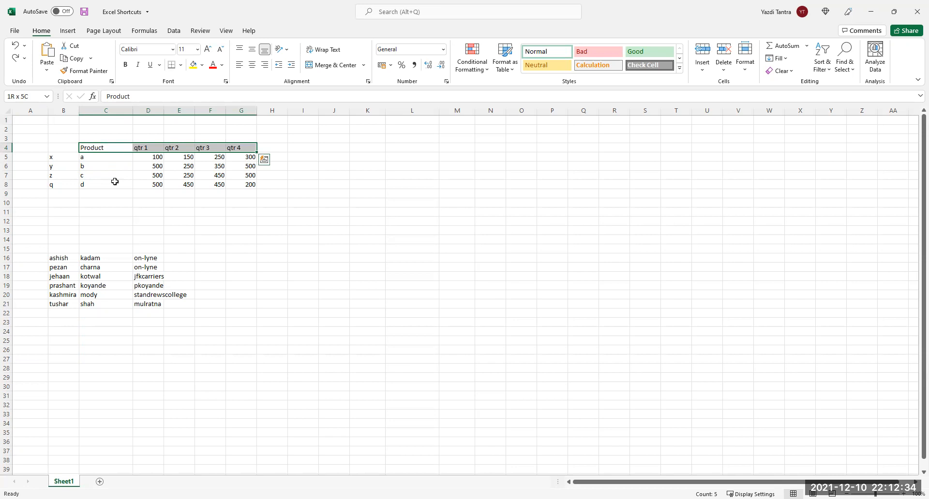
pyautogui.hotkey('ctrl', 'shift', 'Down')
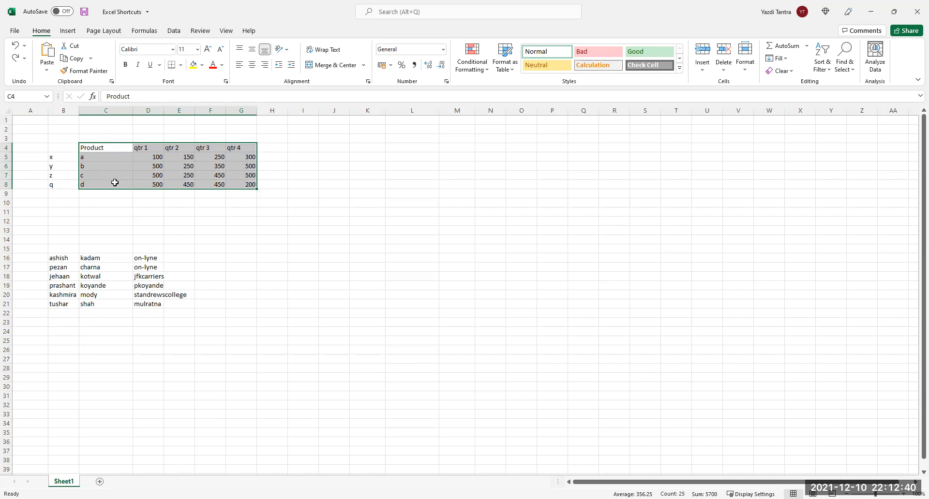
pyautogui.click(114, 183)
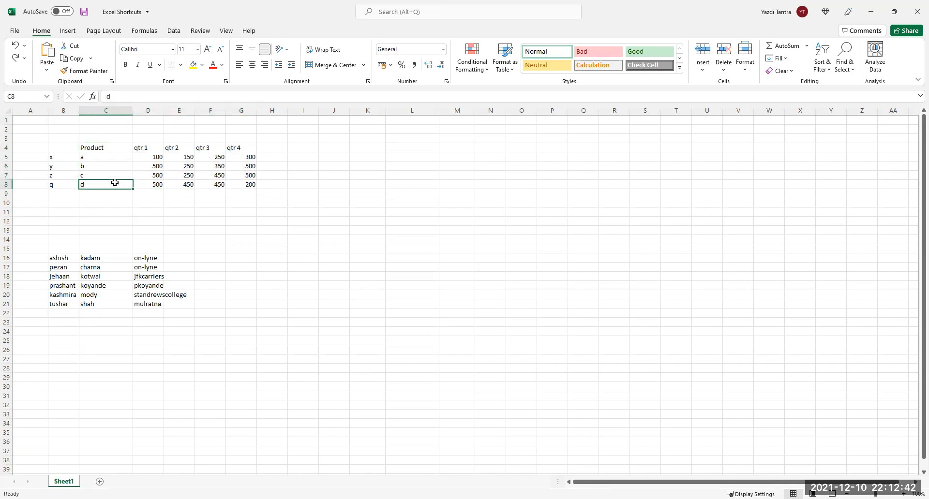
pyautogui.click(116, 176)
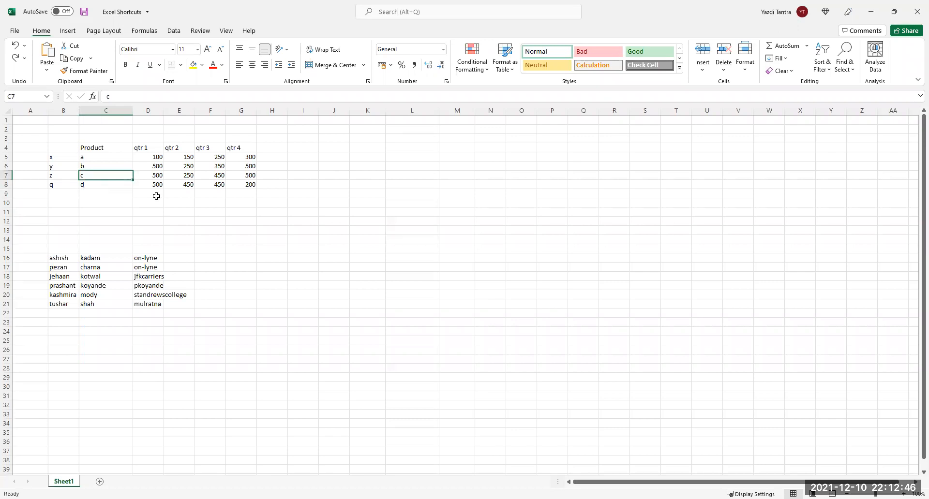
pyautogui.click(61, 149)
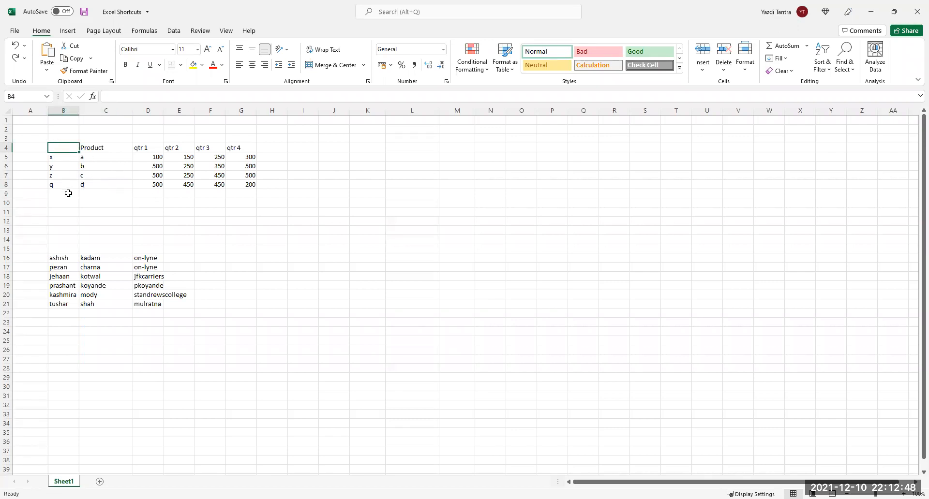
pyautogui.hotkey('ctrl', 'shift', 'Down')
pyautogui.hotkey('ctrl', 'shift', 'Down')
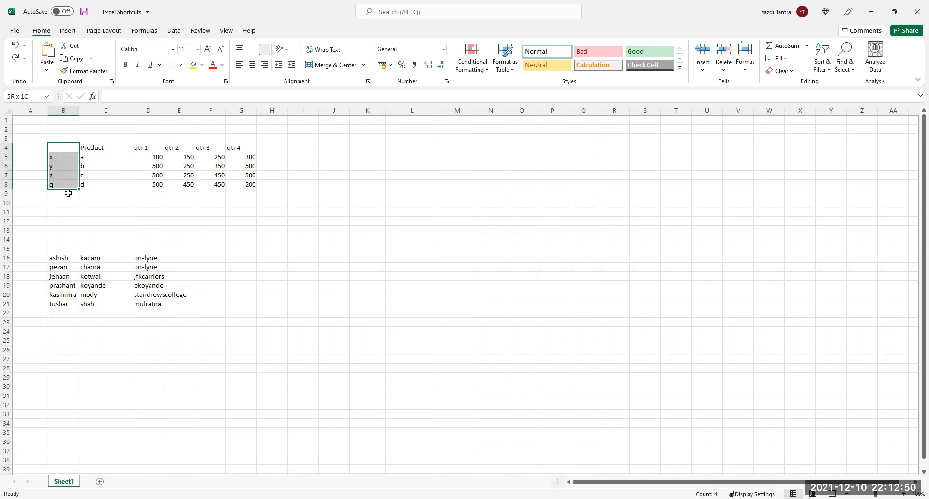
pyautogui.hotkey('ctrl', 'shift', 'Right')
pyautogui.hotkey('ctrl', 'shift', 'Right')
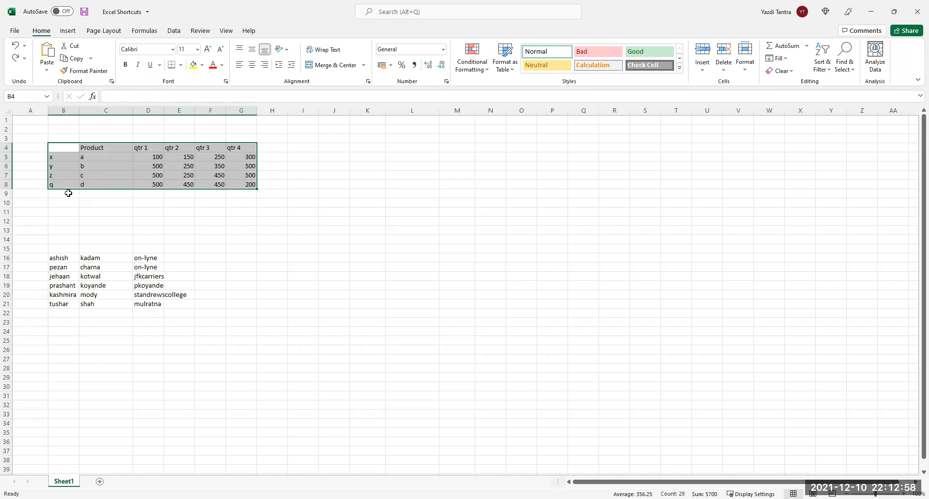
pyautogui.press('Down')
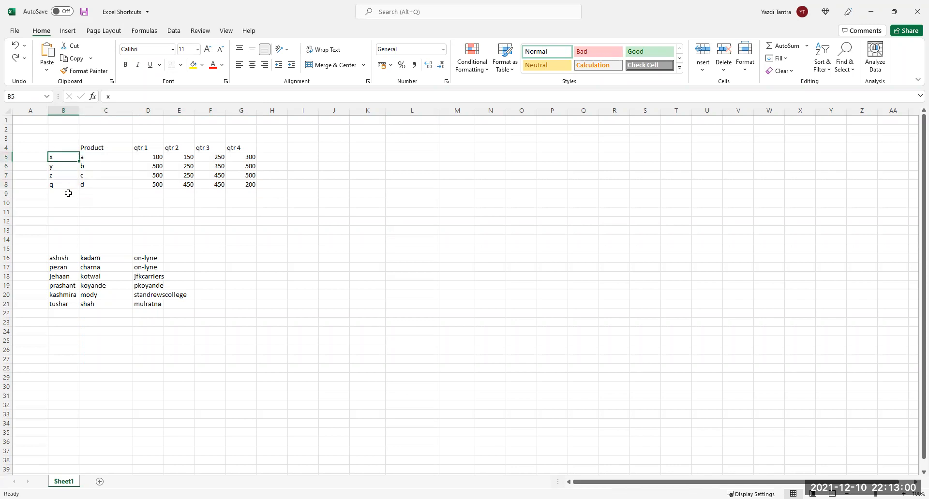
pyautogui.press('Right')
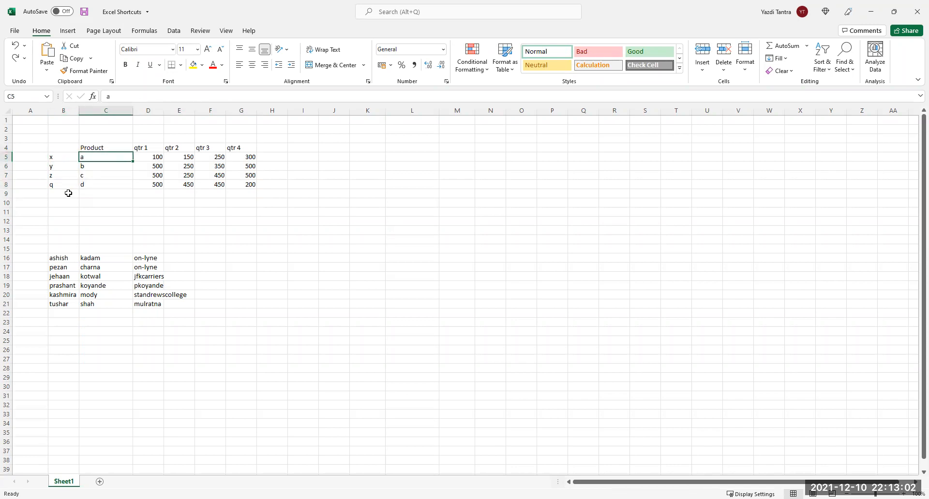
pyautogui.press('Down')
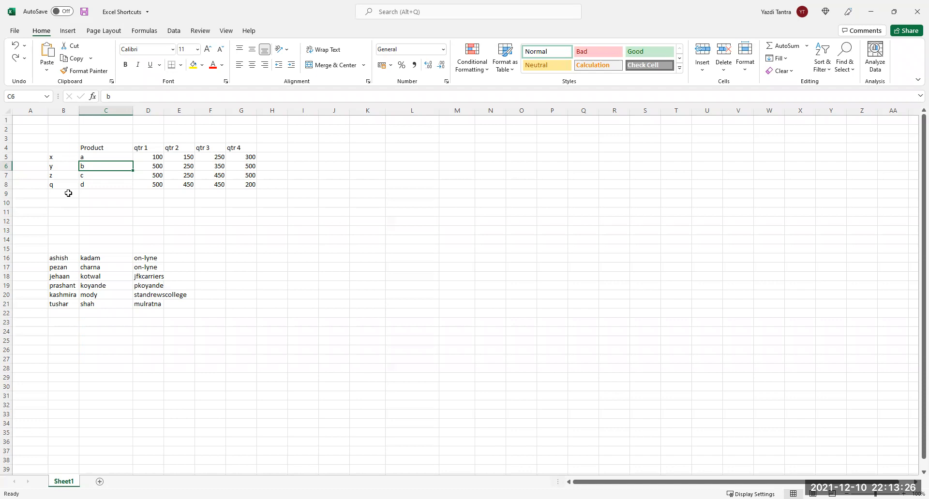
# Select the table and whole sheet, then undo to restore the December date and weekday list.
pyautogui.hotkey('ctrl', 'a')
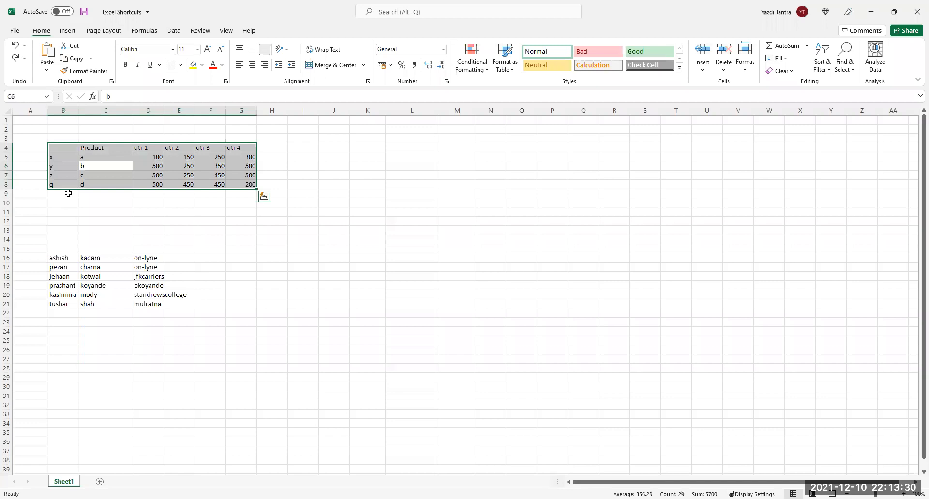
pyautogui.hotkey('ctrl', 'a')
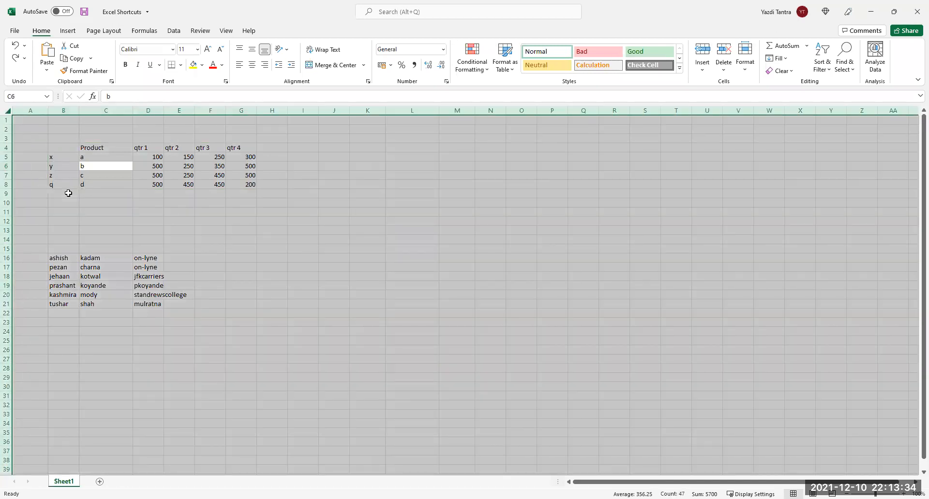
pyautogui.hotkey('ctrl', 'z')
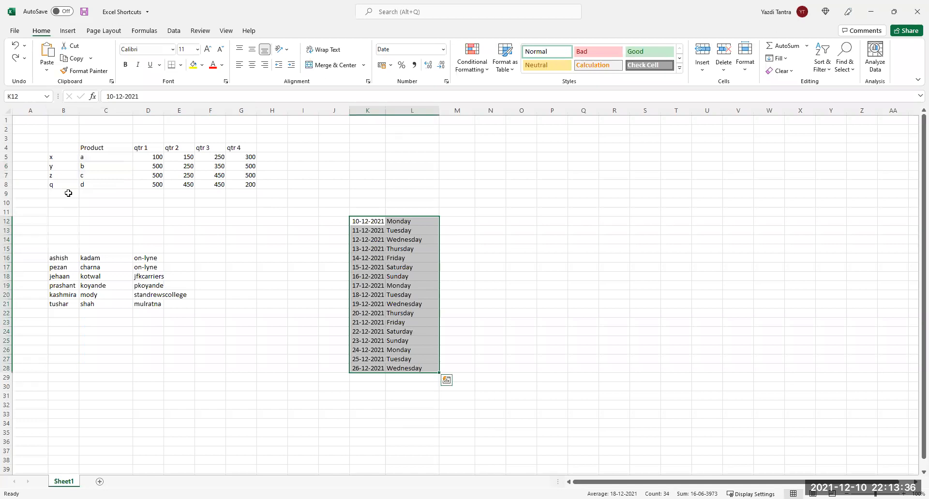
# Practise Ctrl+A on the product table, the date list and the whole sheet, ending on cell y.
pyautogui.click(185, 168)
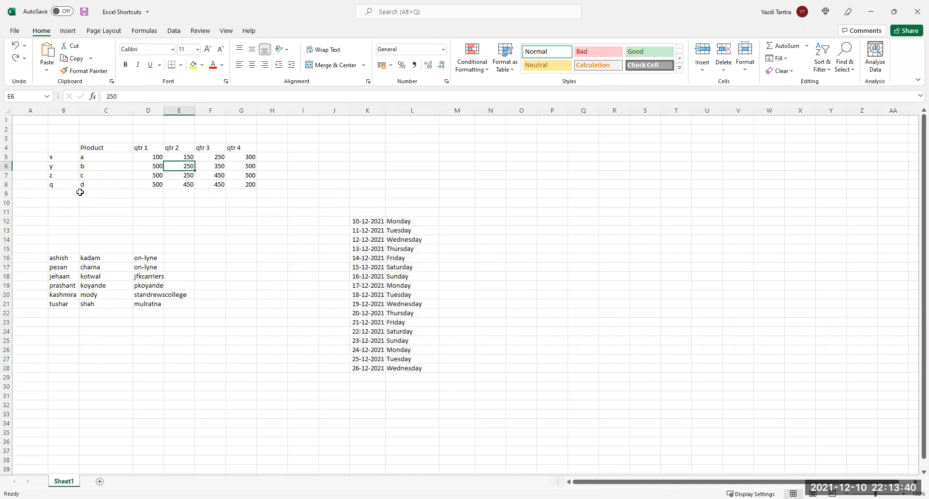
pyautogui.click(217, 176)
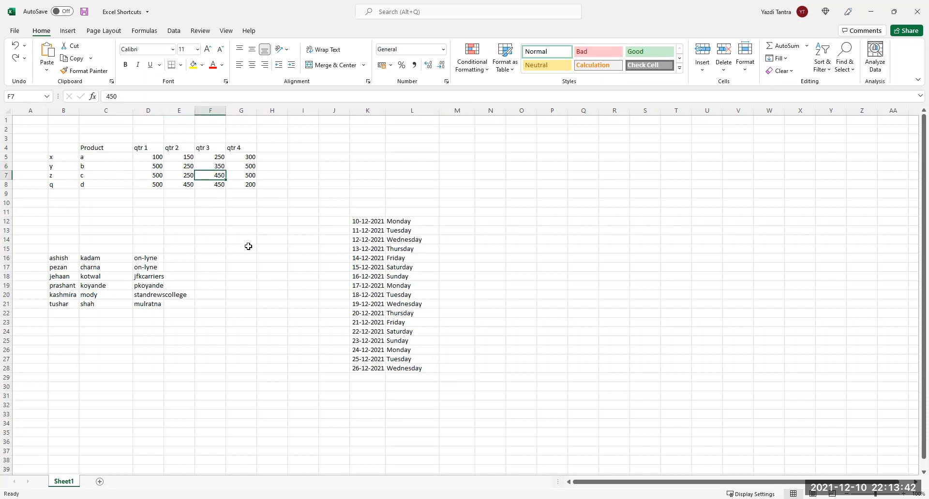
pyautogui.hotkey('ctrl', 'a')
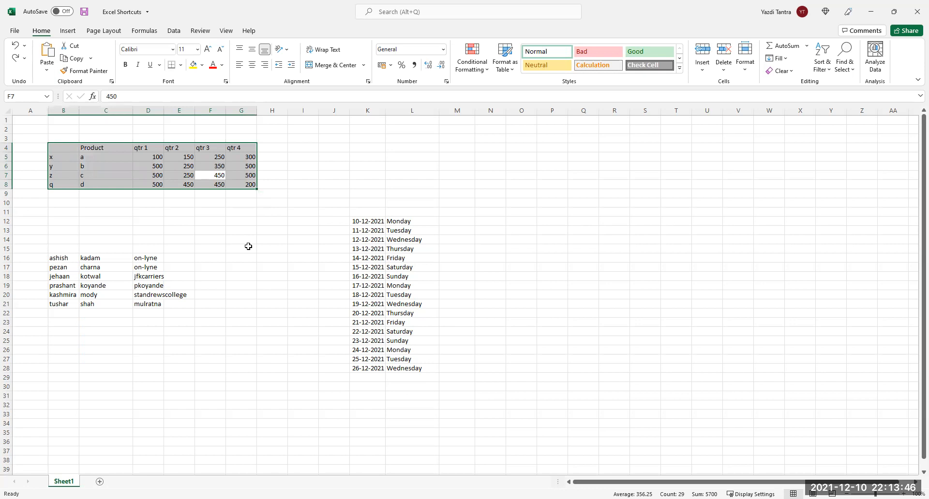
pyautogui.click(371, 303)
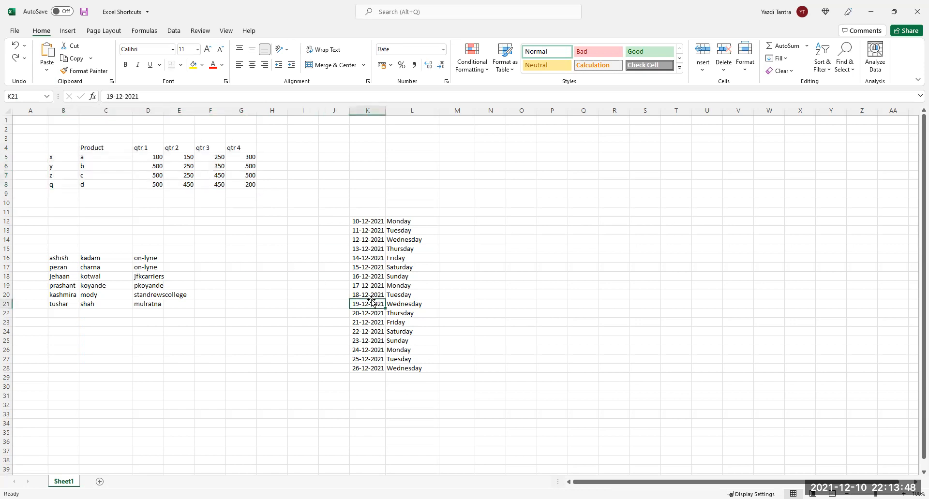
pyautogui.hotkey('ctrl', 'a')
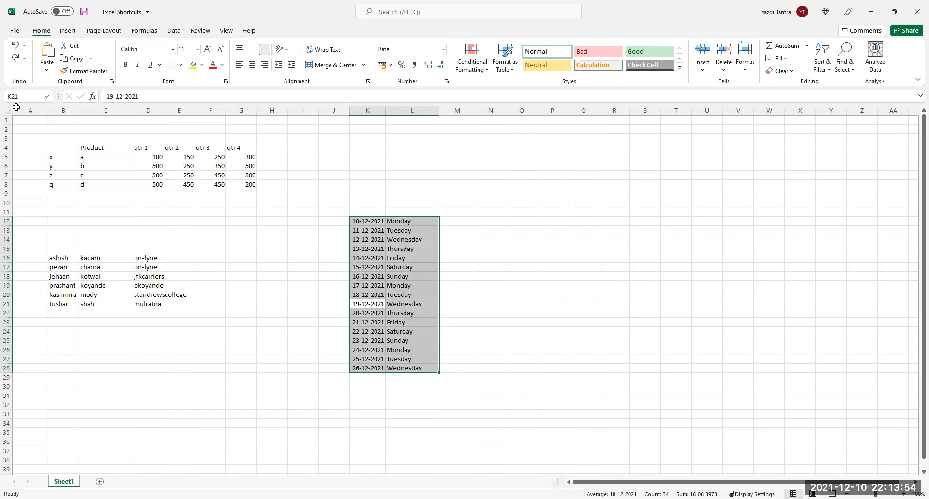
pyautogui.click(68, 168)
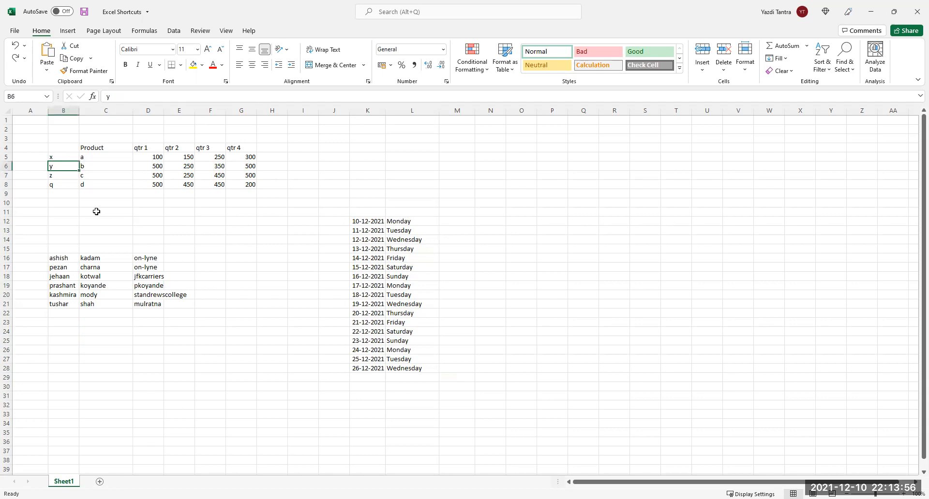
pyautogui.hotkey('ctrl', 'a')
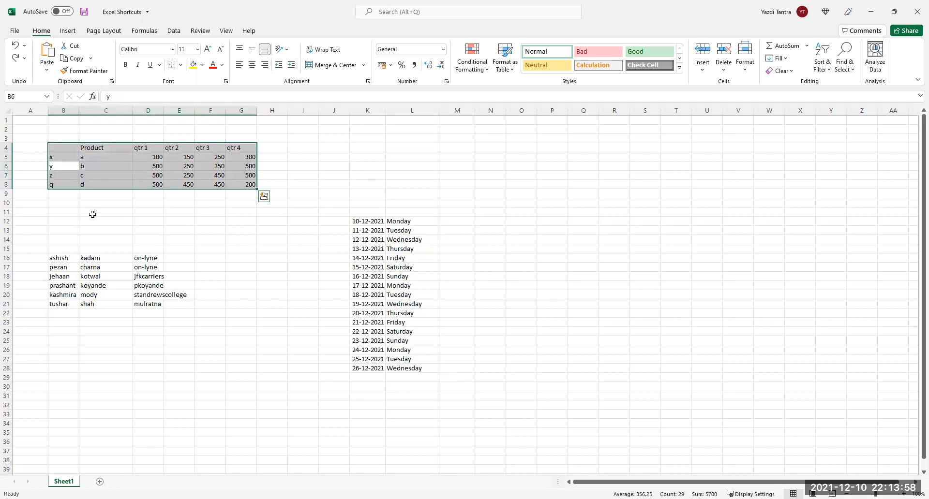
pyautogui.hotkey('ctrl', 'a')
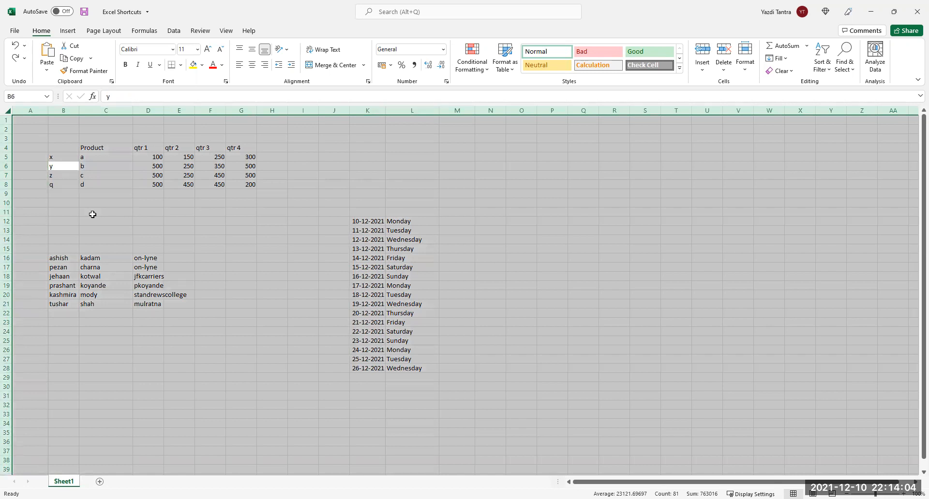
pyautogui.press('Left')
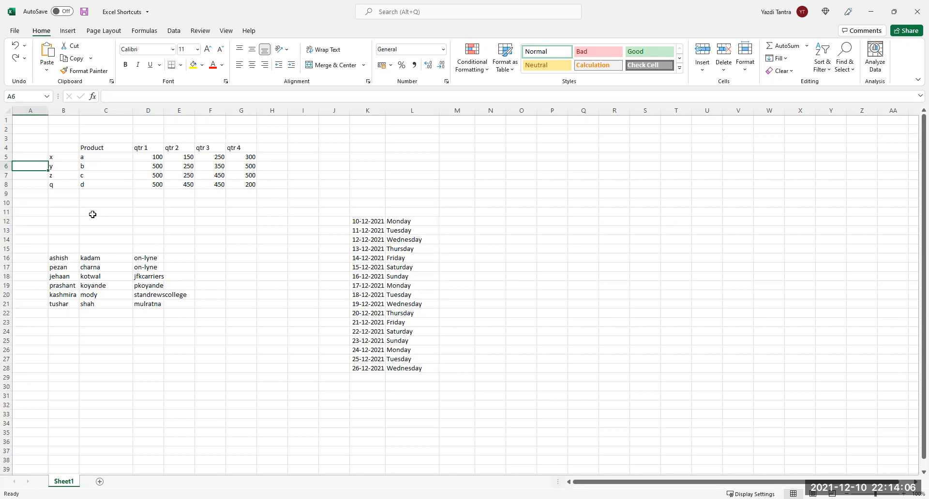
pyautogui.press('Right')
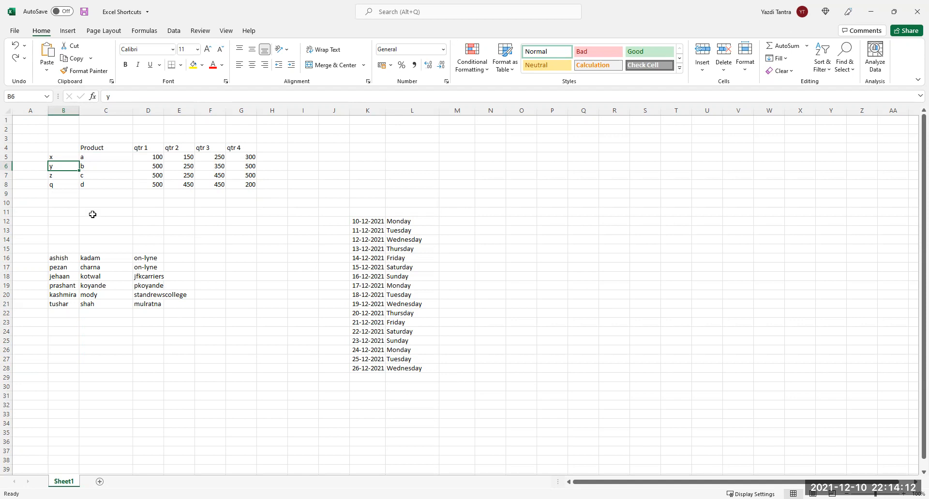
# Select the whole B4:G8 product table with Ctrl+A and apply bold.
pyautogui.hotkey('ctrl', 'a')
pyautogui.hotkey('ctrl', 'b')
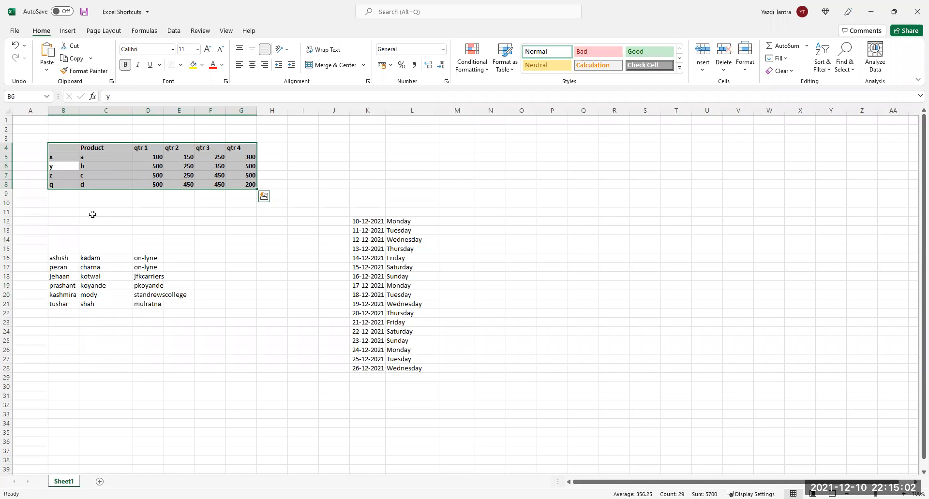
pyautogui.click(100, 166)
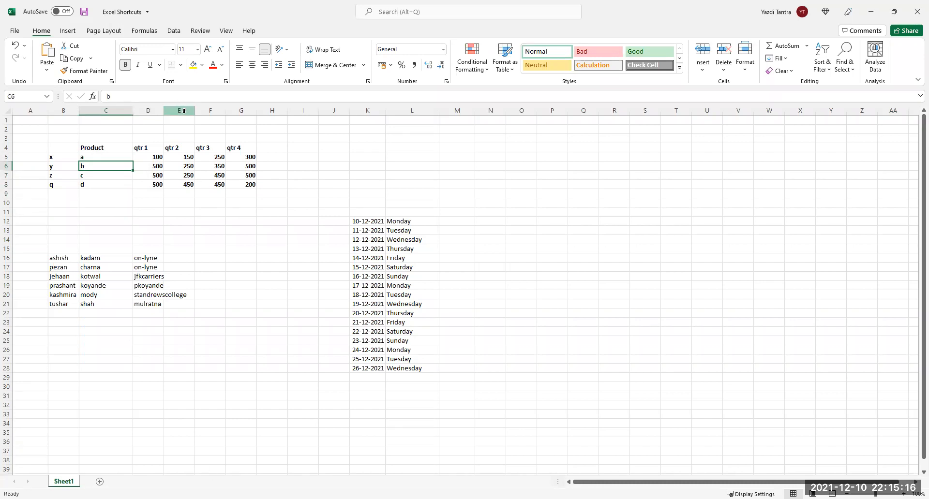
pyautogui.click(179, 150)
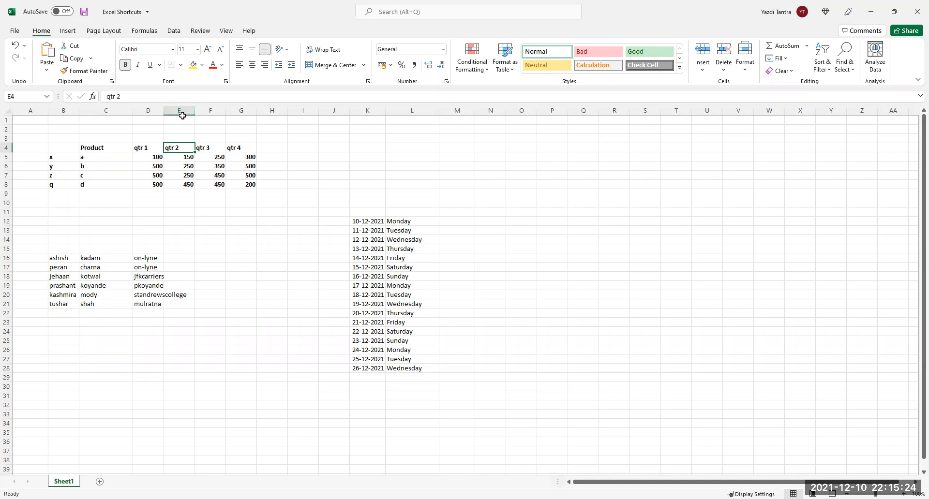
# Shrink and restore column E's width, then hide the qtr 2 column.
pyautogui.moveTo(194, 111); pyautogui.dragTo(165, 110)
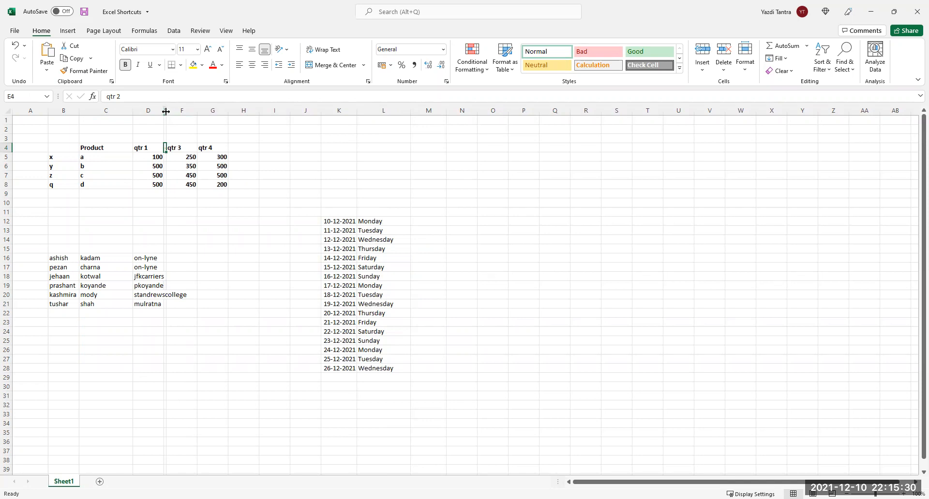
pyautogui.moveTo(169, 111); pyautogui.dragTo(198, 111)
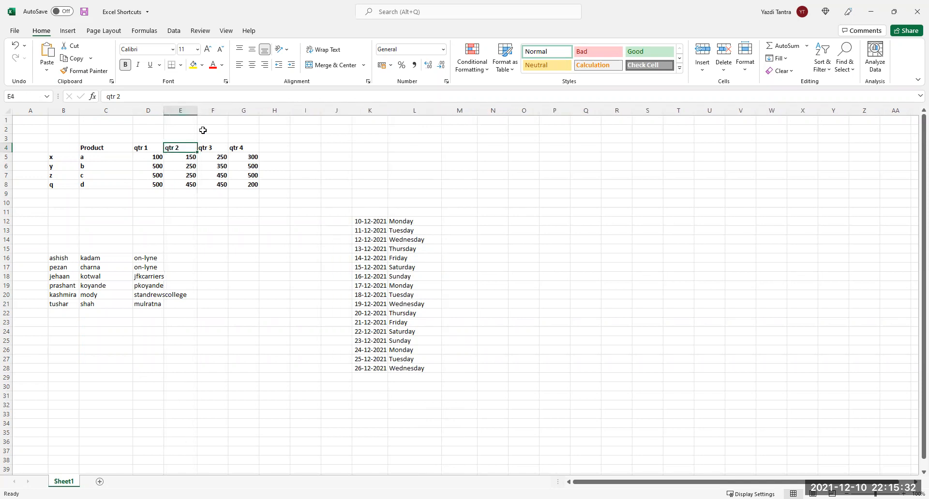
pyautogui.rightClick(180, 110)
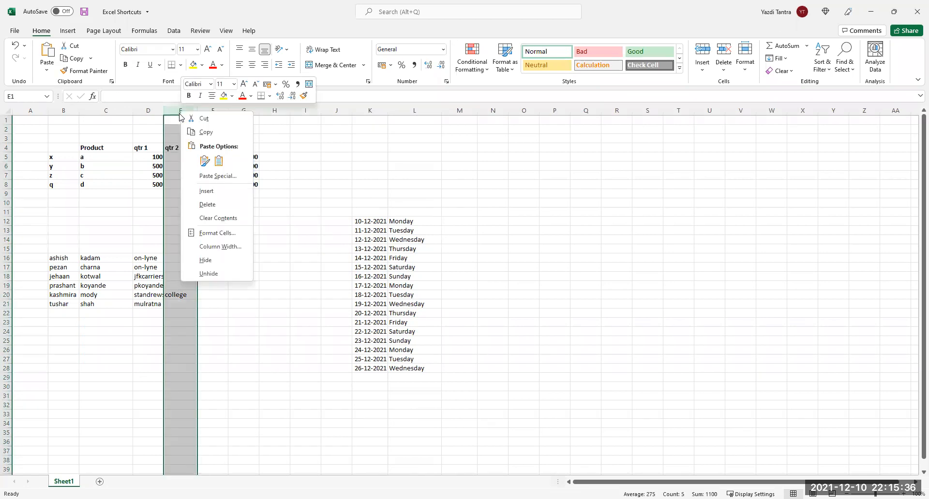
pyautogui.click(205, 260)
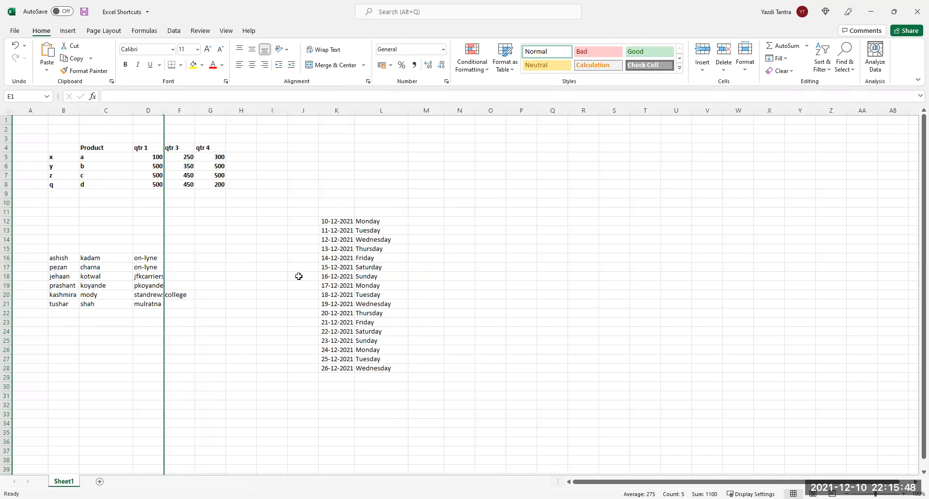
pyautogui.hotkey('ctrl', 'shift', '0')
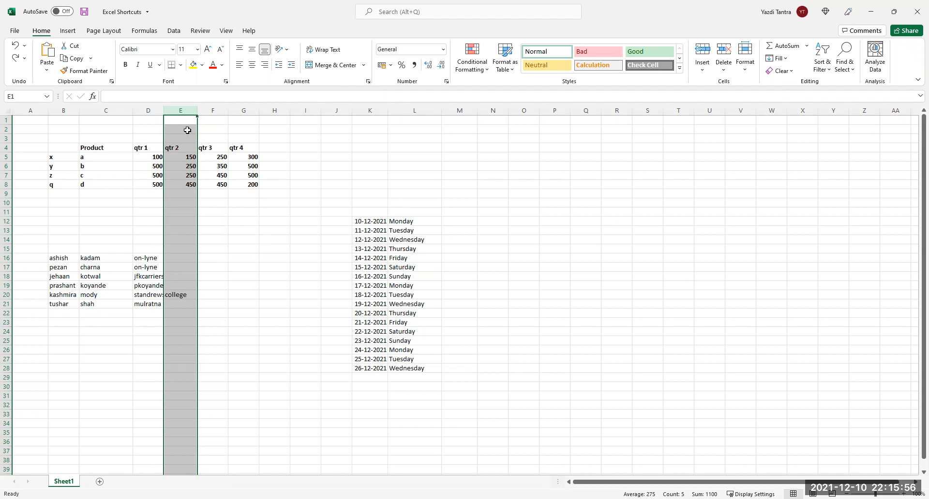
pyautogui.rightClick(185, 113)
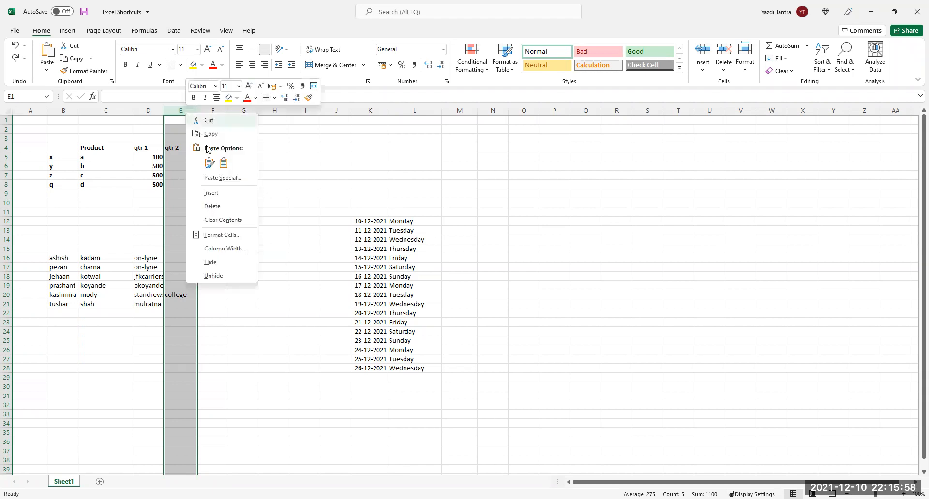
pyautogui.click(233, 262)
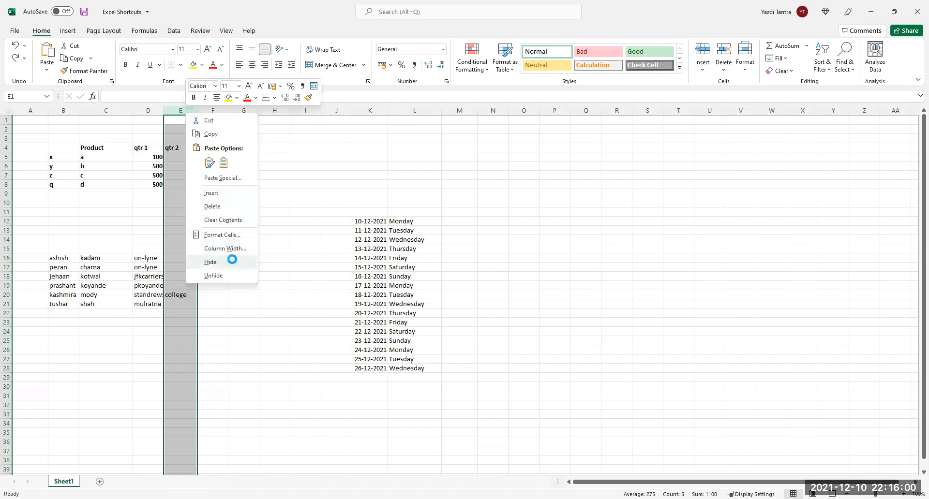
pyautogui.click(148, 111)
pyautogui.moveTo(148, 111); pyautogui.dragTo(174, 109)
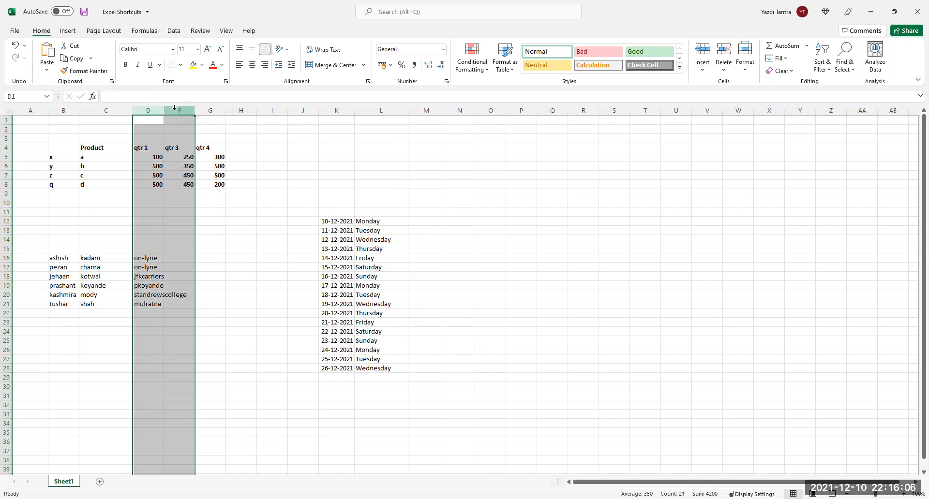
pyautogui.rightClick(175, 110)
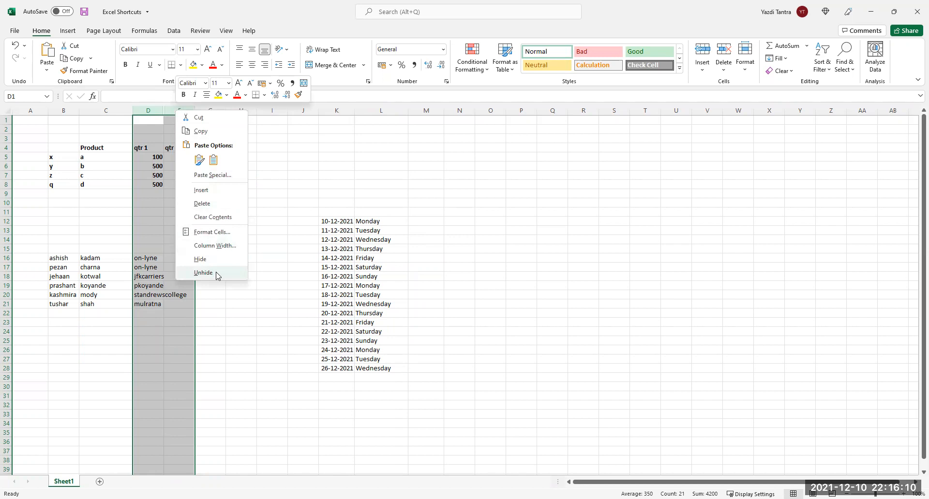
pyautogui.click(216, 274)
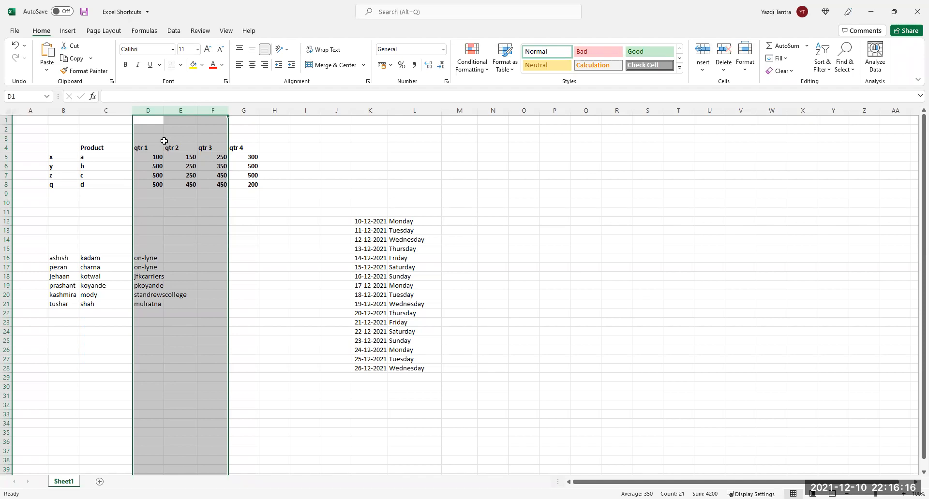
pyautogui.click(173, 156)
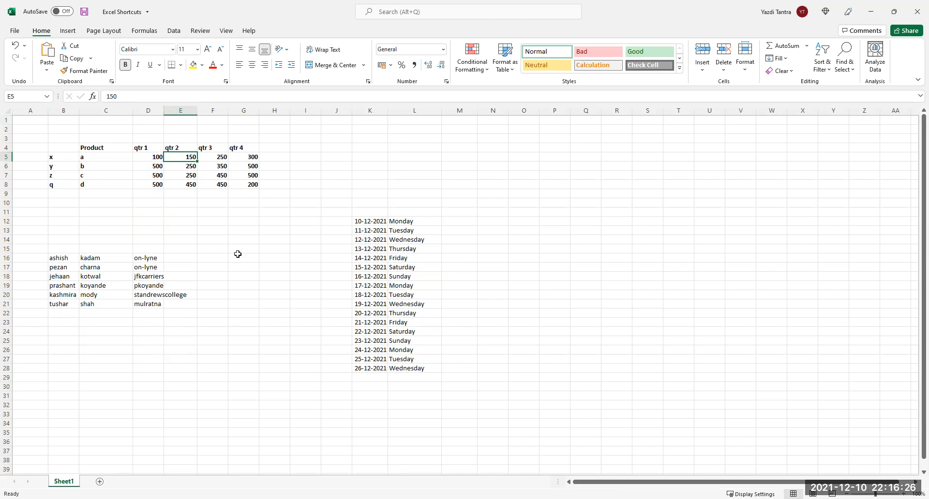
pyautogui.hotkey('ctrl', '0')
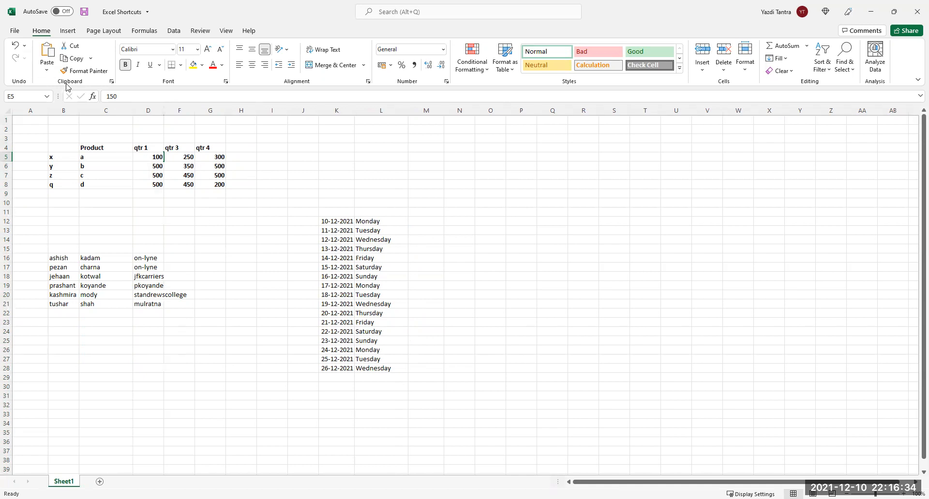
pyautogui.moveTo(150, 110); pyautogui.dragTo(178, 111)
pyautogui.hotkey('ctrl', 'z')
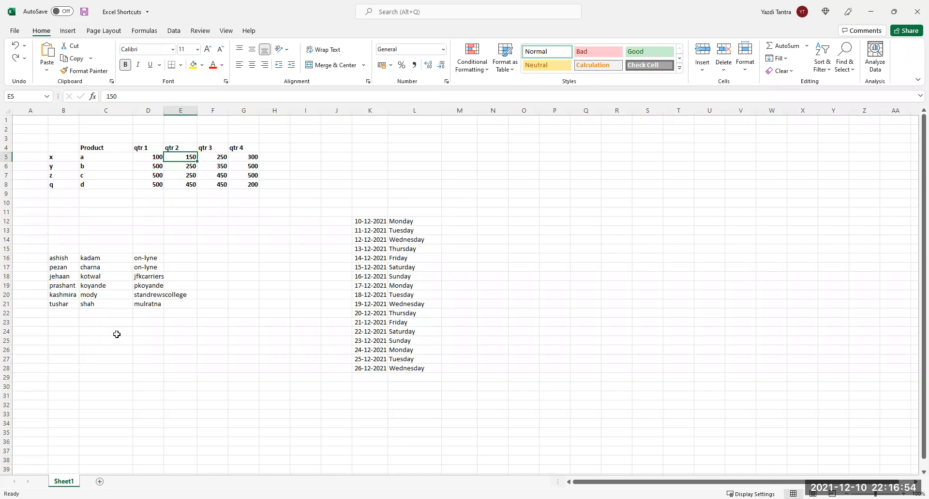
pyautogui.moveTo(148, 111); pyautogui.dragTo(219, 110)
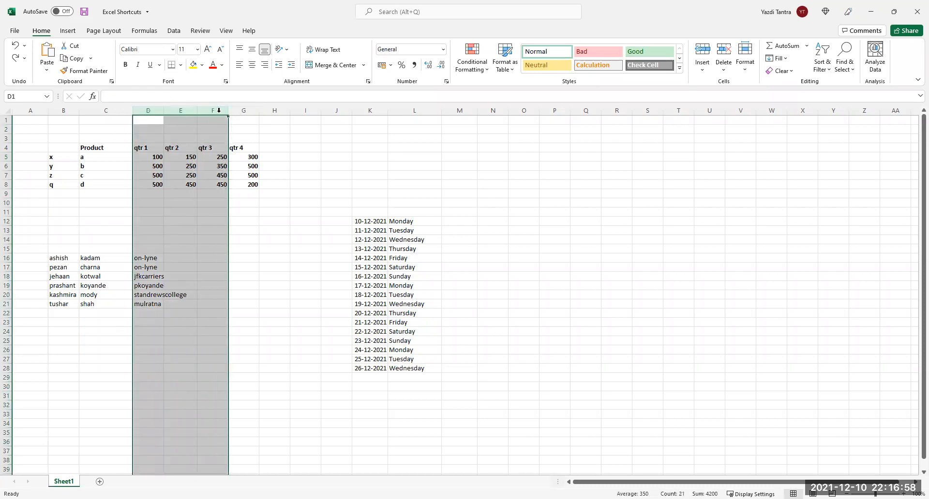
pyautogui.rightClick(218, 110)
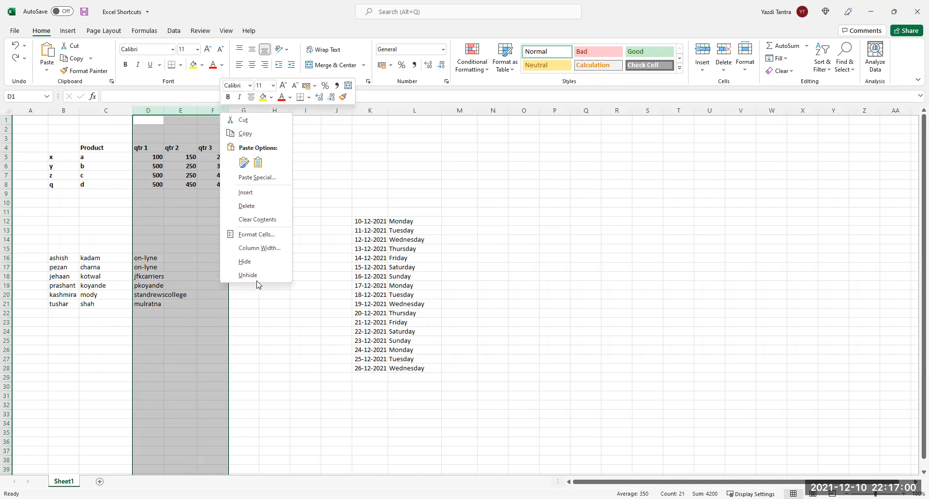
pyautogui.click(256, 277)
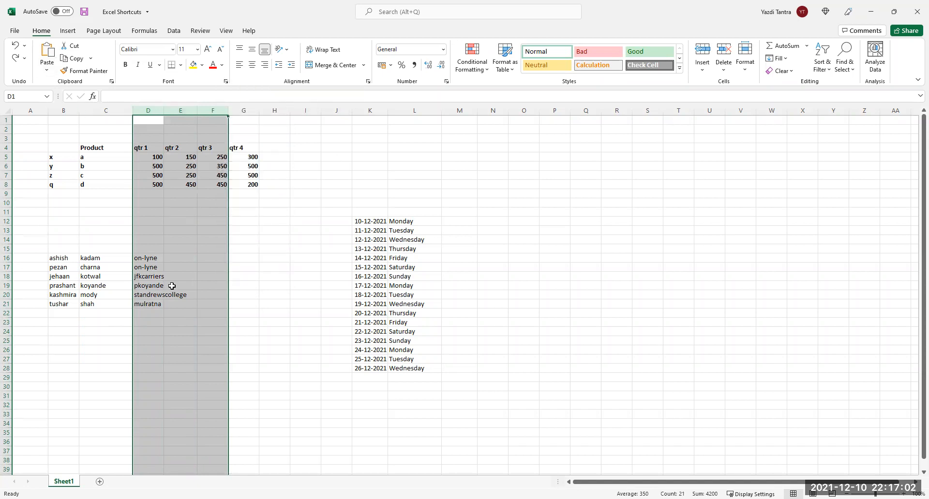
pyautogui.click(174, 195)
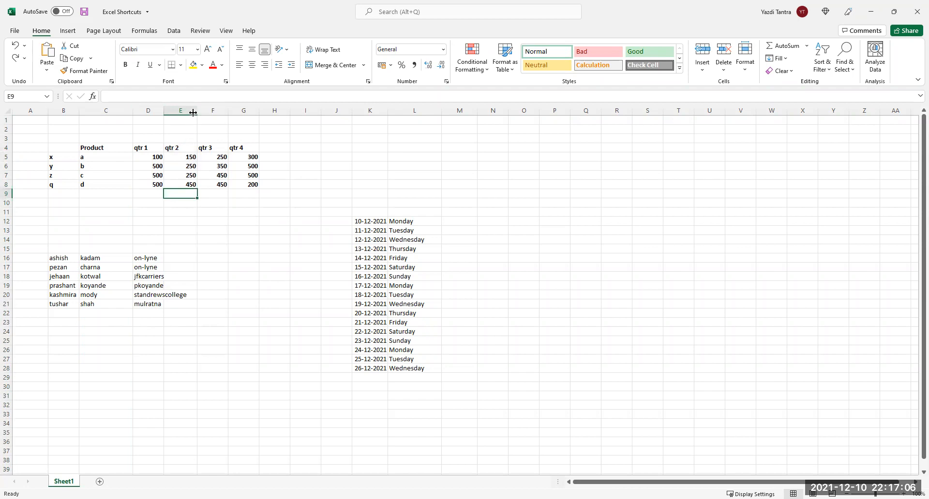
pyautogui.click(187, 157)
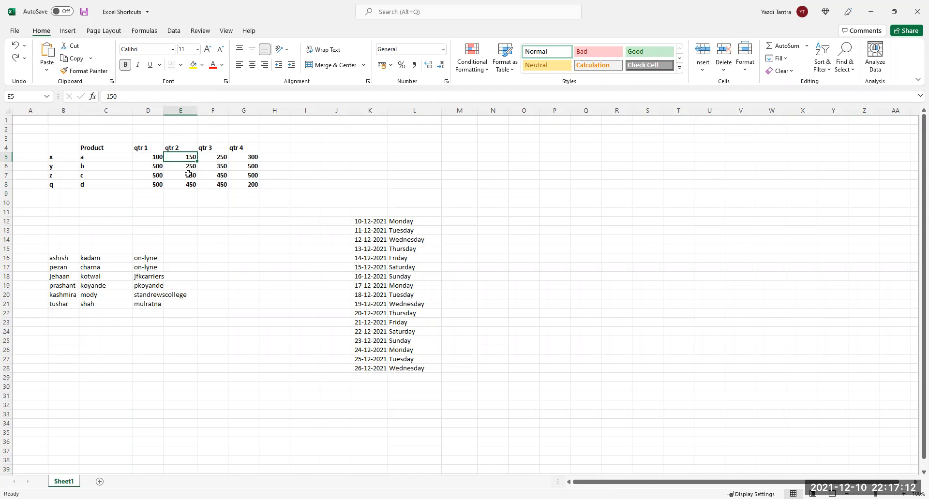
pyautogui.hotkey('ctrl', '0')
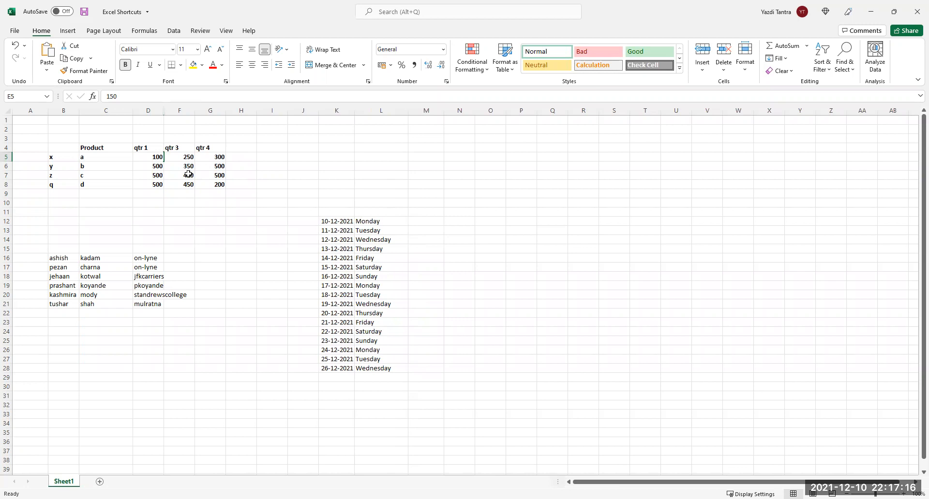
pyautogui.hotkey('ctrl', 'shift', '0')
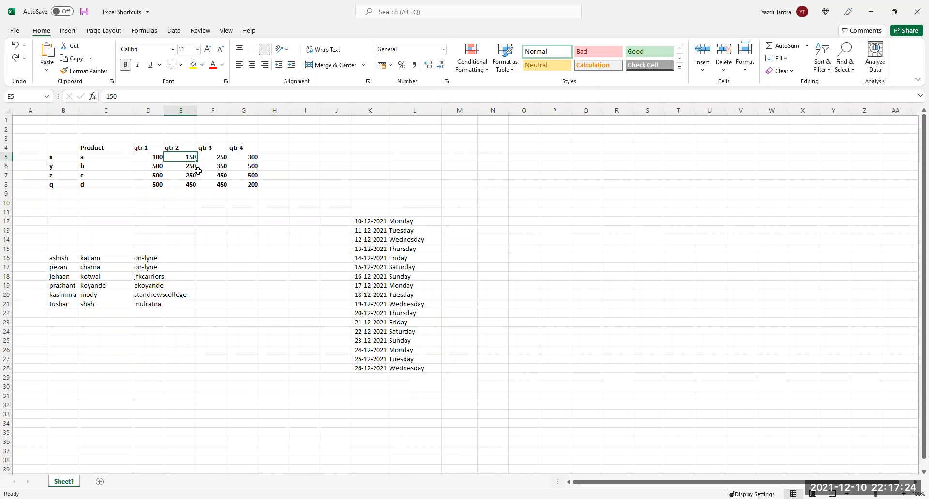
pyautogui.click(188, 166)
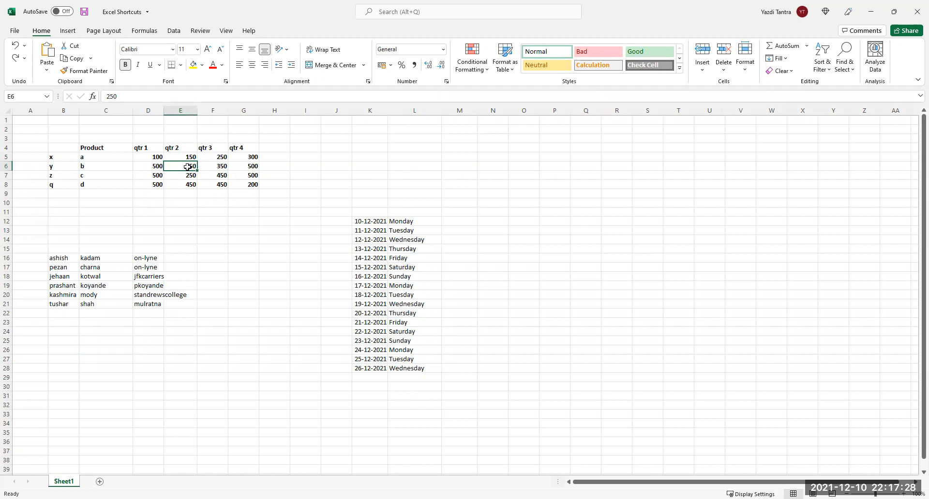
pyautogui.hotkey('ctrl', '9')
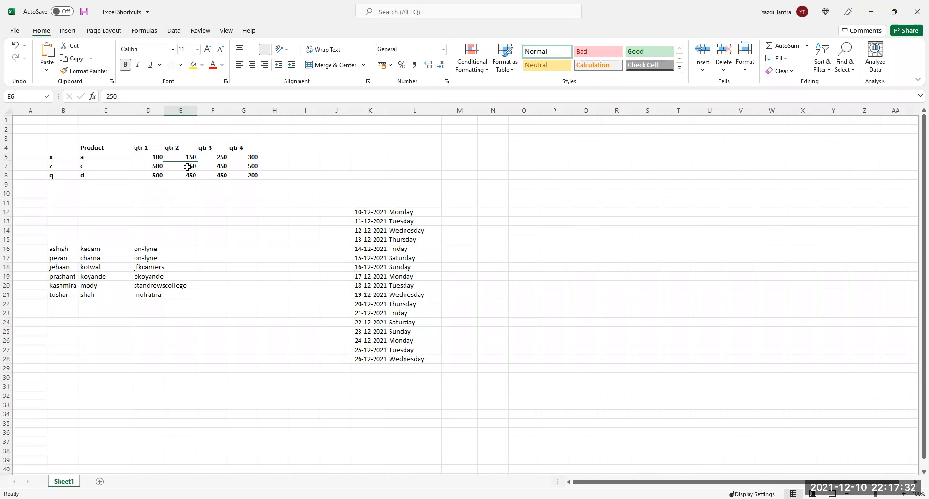
pyautogui.hotkey('ctrl', 'shift', '9')
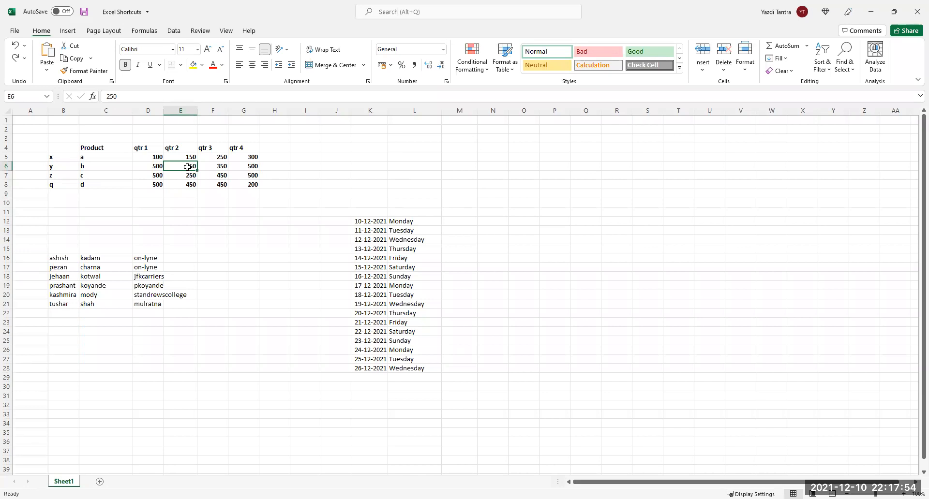
# Select the whole product table and remove its bold formatting.
pyautogui.hotkey('ctrl', 'a')
pyautogui.hotkey('ctrl', 'b')
pyautogui.click(150, 216)
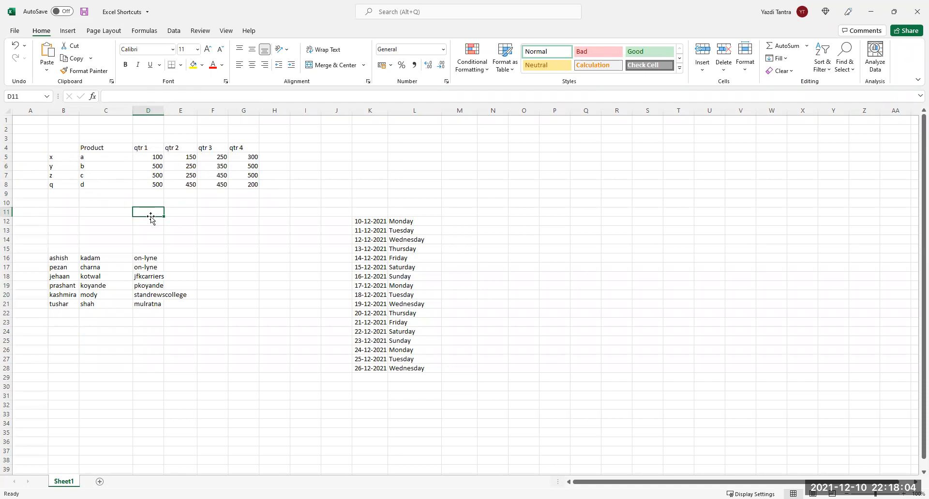
# Clear the December dates and weekday names from K12:L28.
pyautogui.moveTo(378, 221); pyautogui.dragTo(410, 368)
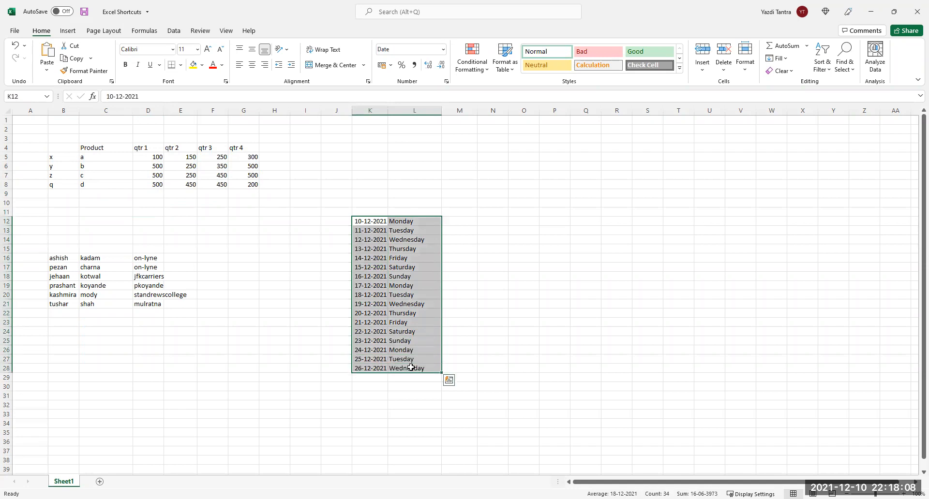
pyautogui.press('Delete')
pyautogui.click(310, 321)
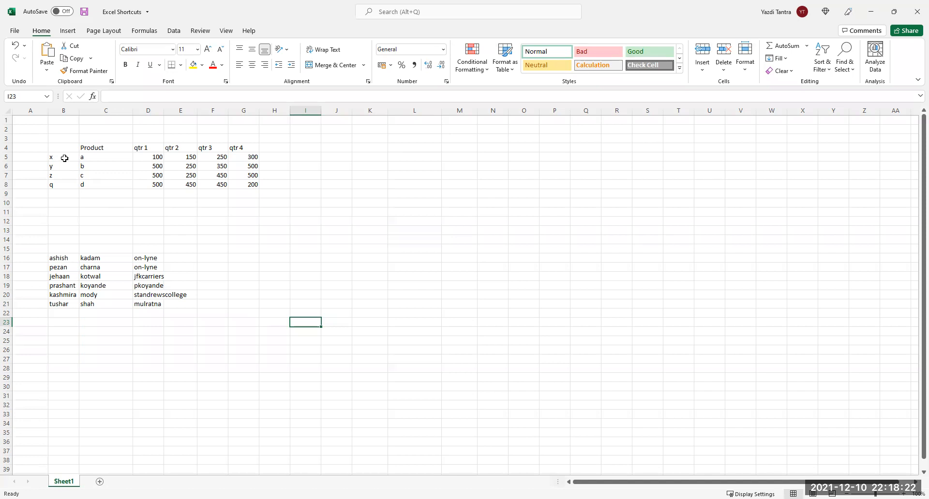
# Select the x, y, z, q labels in B5:B8, then open and close Format Cells from the right-click menu.
pyautogui.moveTo(64, 158); pyautogui.dragTo(96, 188)
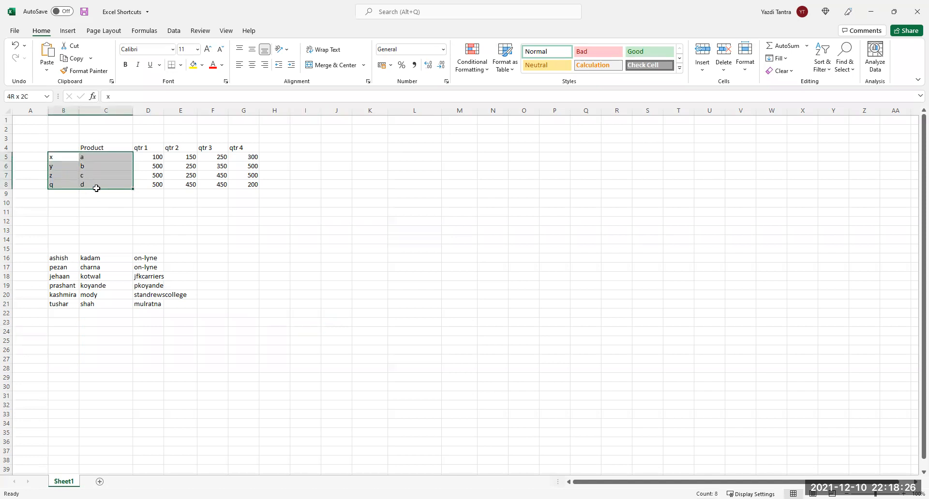
pyautogui.moveTo(96, 189); pyautogui.dragTo(98, 190)
pyautogui.click(66, 158)
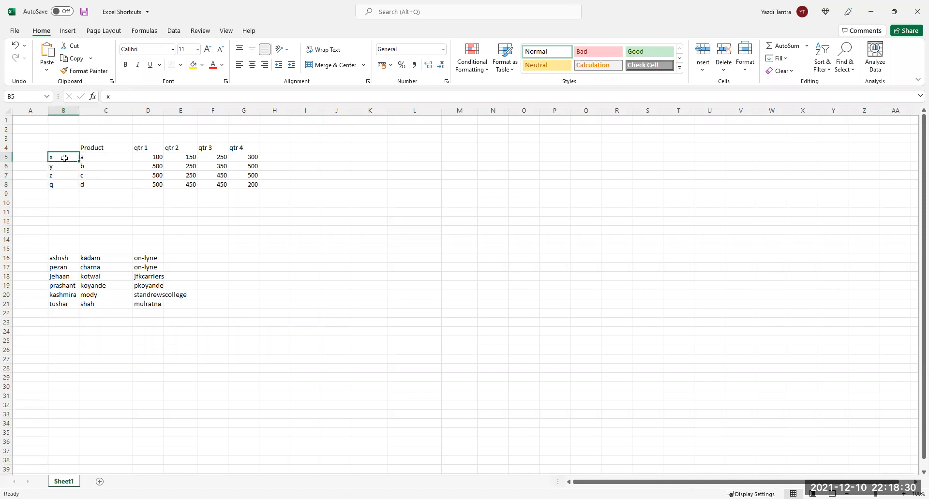
pyautogui.moveTo(63, 166); pyautogui.dragTo(63, 187)
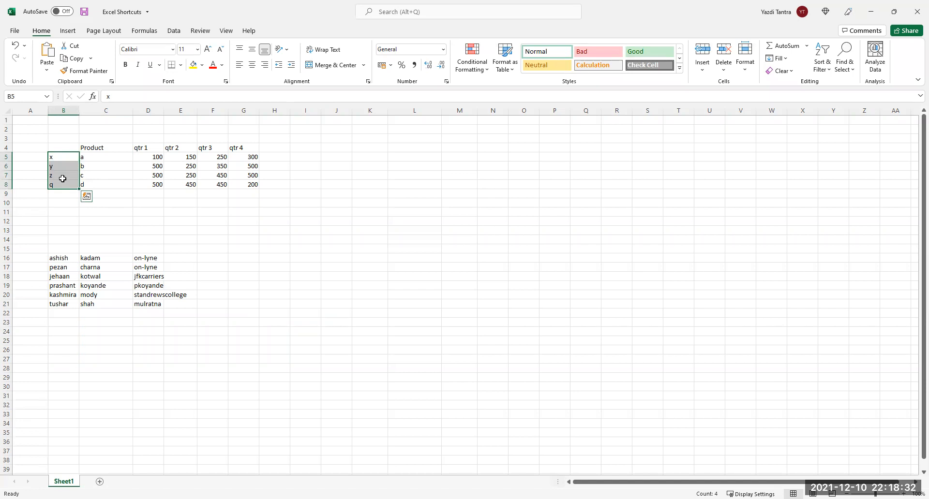
pyautogui.rightClick(63, 177)
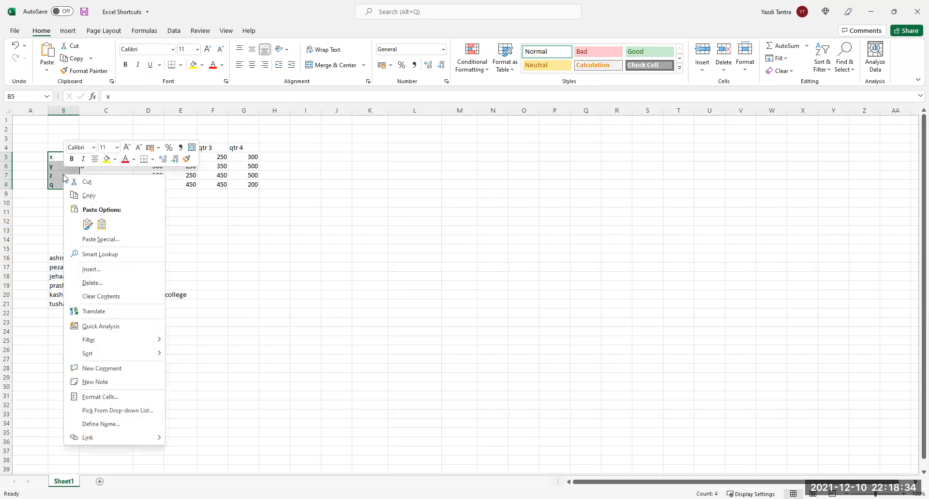
pyautogui.click(111, 397)
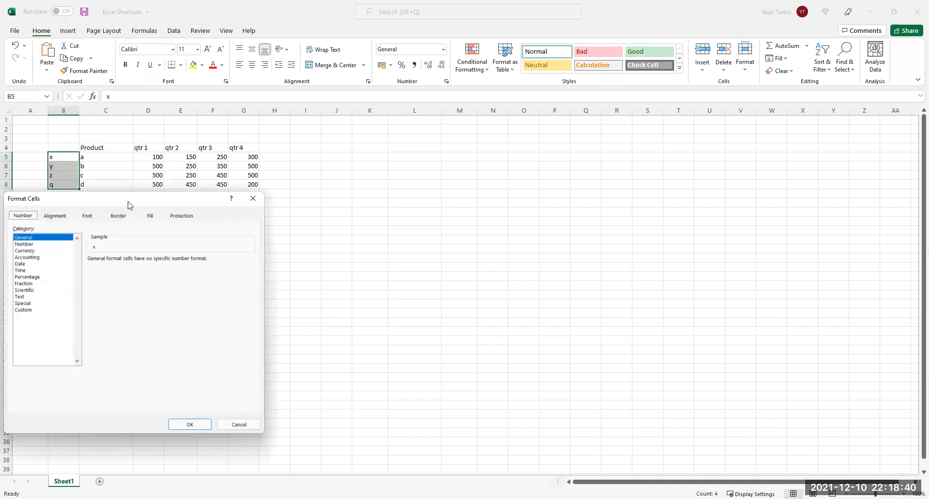
pyautogui.moveTo(130, 205); pyautogui.dragTo(321, 204)
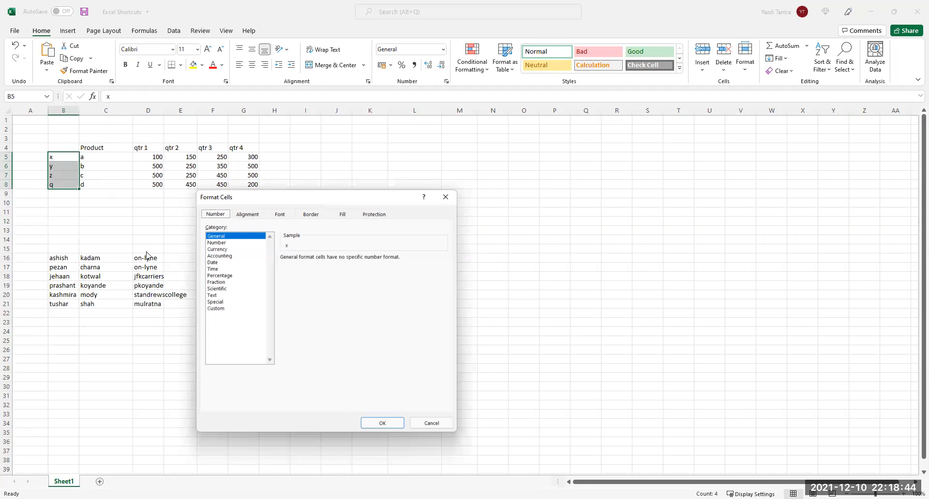
pyautogui.click(446, 197)
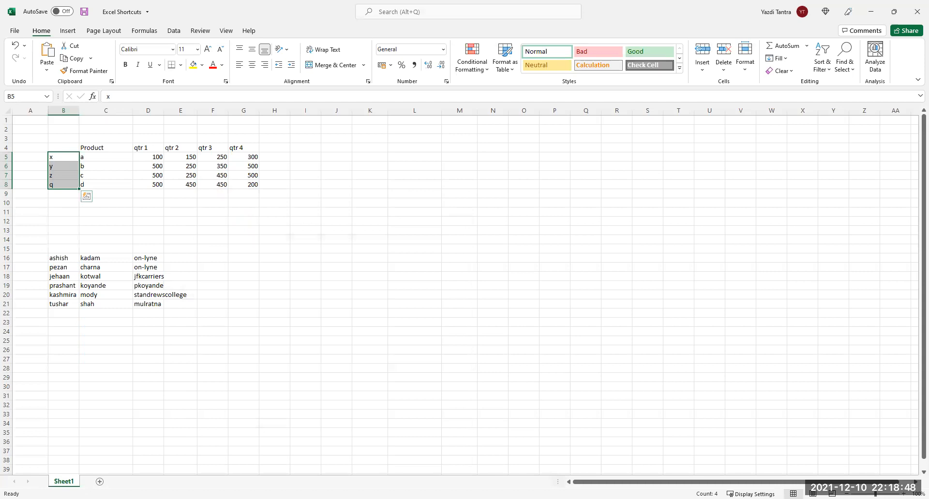
# Reopen and close Format Cells twice with Ctrl+1, then select cell C7.
pyautogui.hotkey('ctrl', '1')
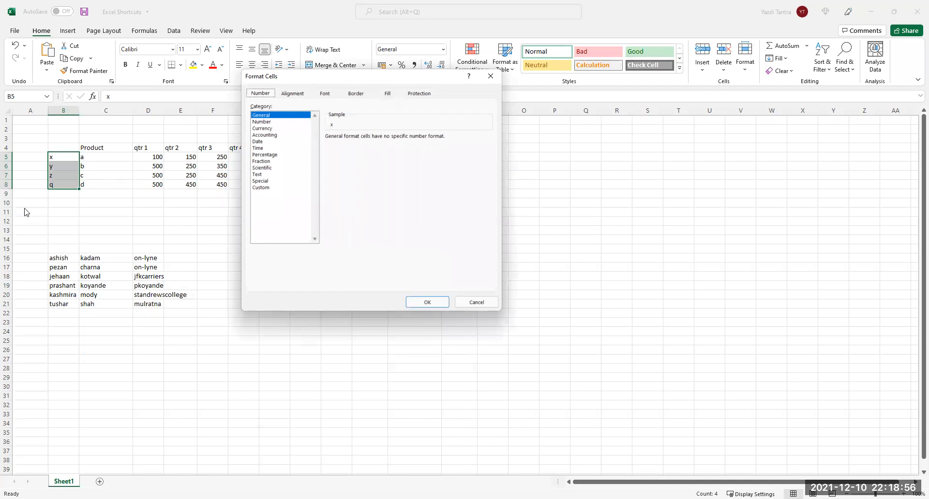
pyautogui.click(491, 76)
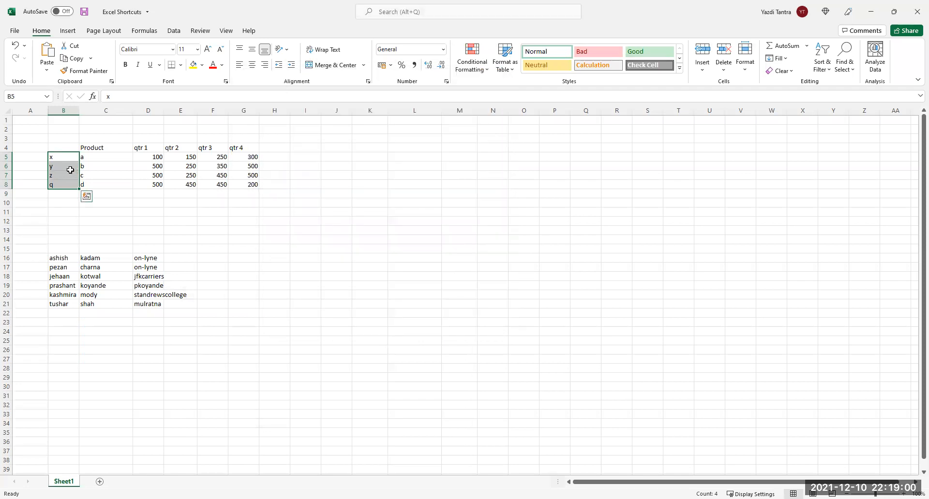
pyautogui.hotkey('ctrl', '1')
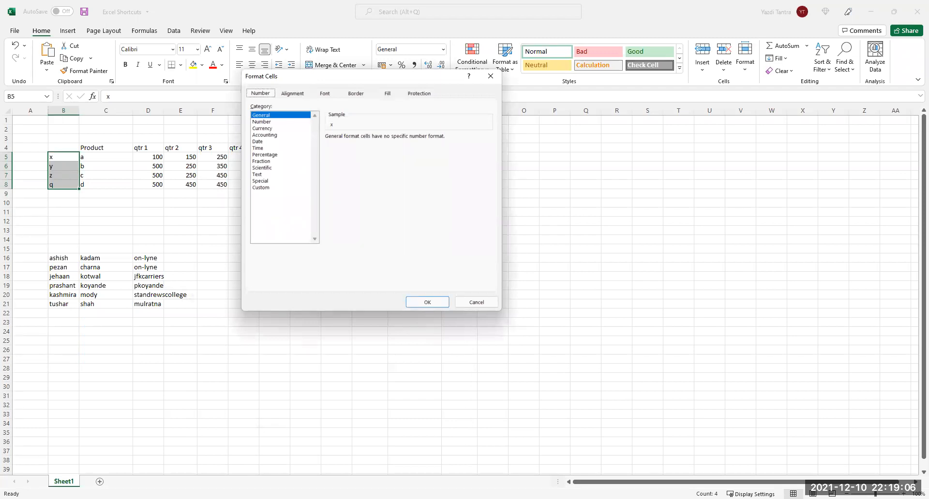
pyautogui.click(500, 75)
pyautogui.click(115, 175)
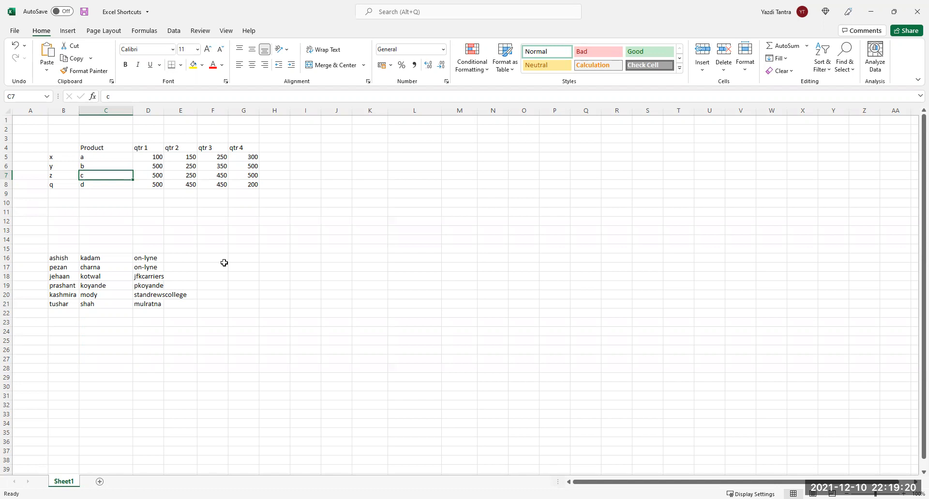
# Insert a clustered column chart of the product table with Alt+F1 and select its y series.
pyautogui.hotkey('ctrl', 'a')
pyautogui.hotkey('alt', 'F1')
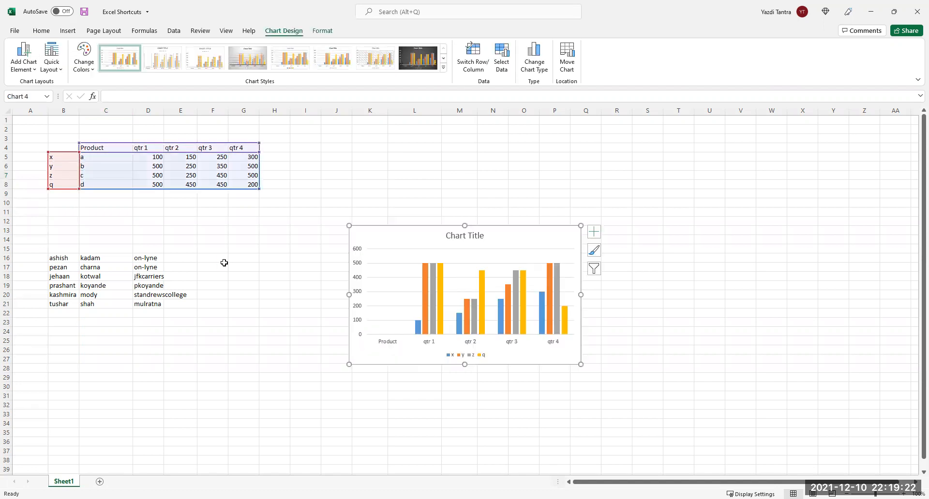
pyautogui.click(441, 300)
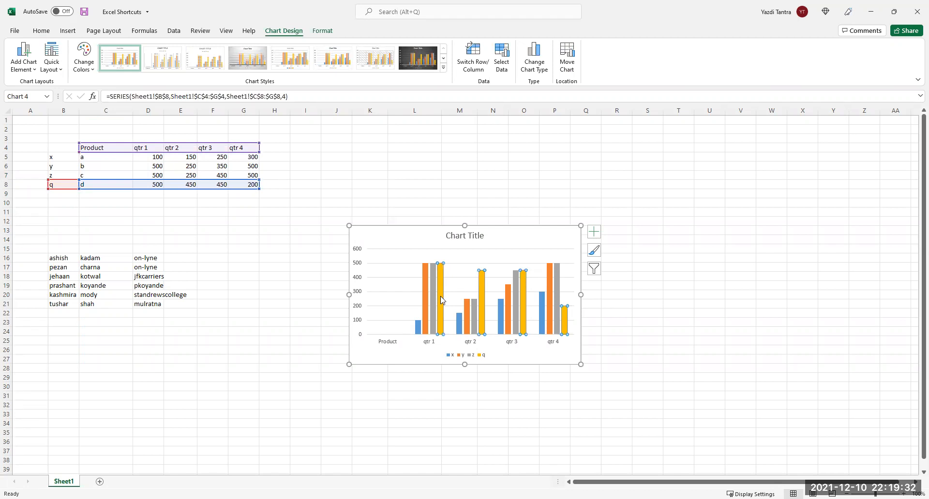
pyautogui.doubleClick(442, 300)
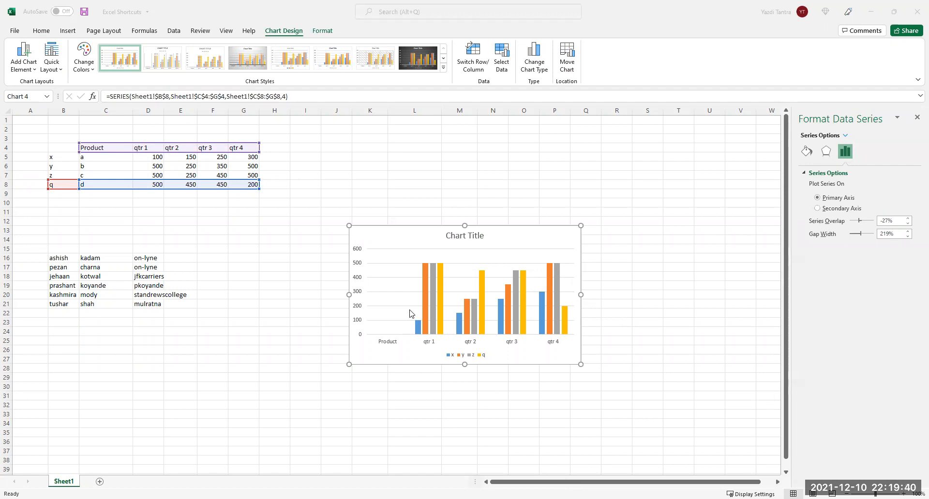
pyautogui.moveTo(424, 303)
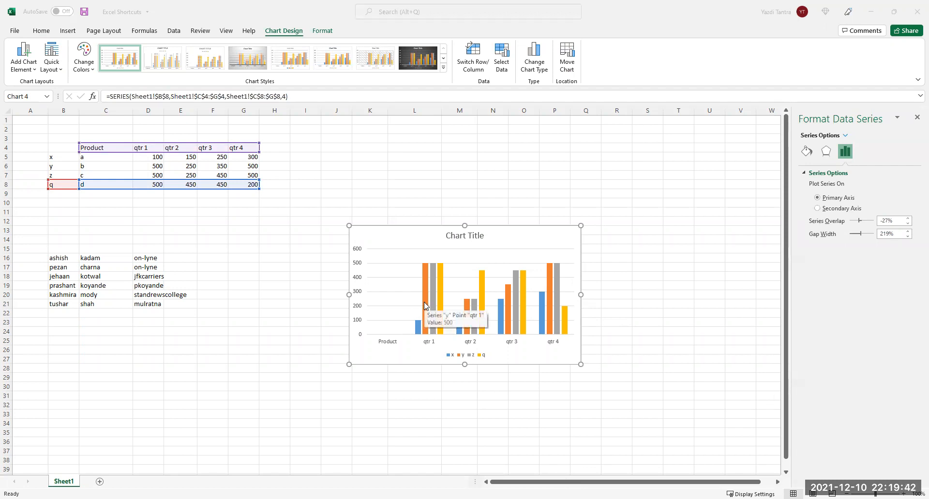
pyautogui.click(425, 303)
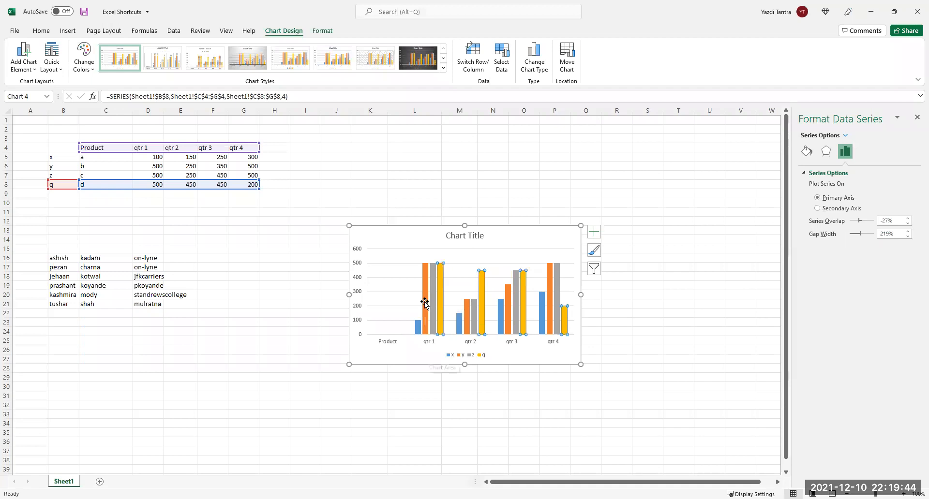
pyautogui.click(425, 308)
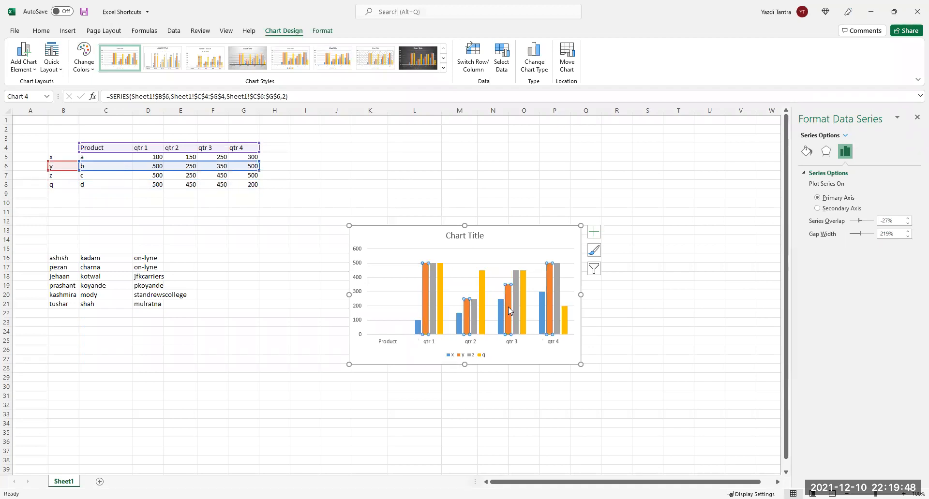
pyautogui.click(916, 119)
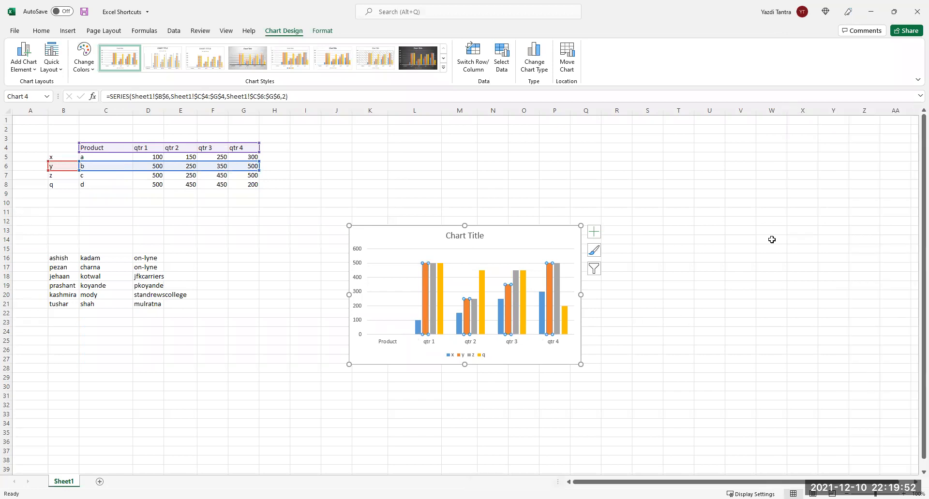
# Give the y series a solid dark blue fill in Format Data Series.
pyautogui.hotkey('ctrl', '1')
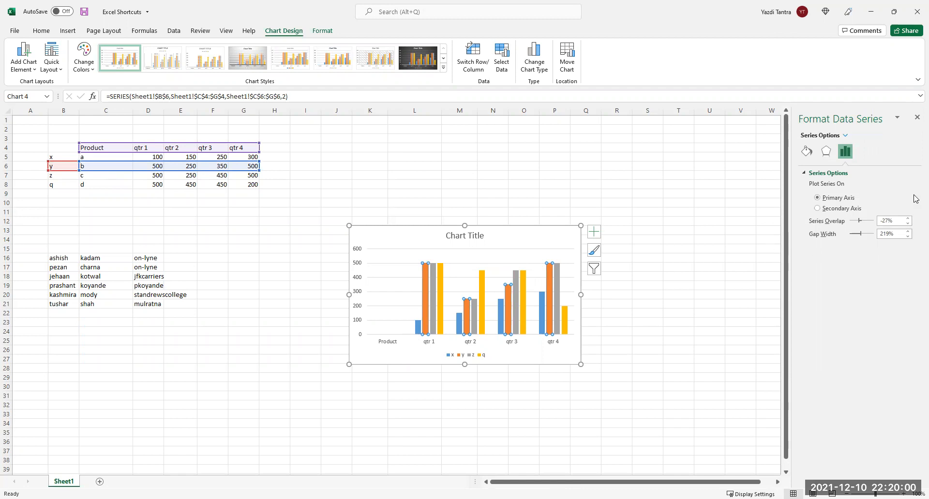
pyautogui.click(806, 154)
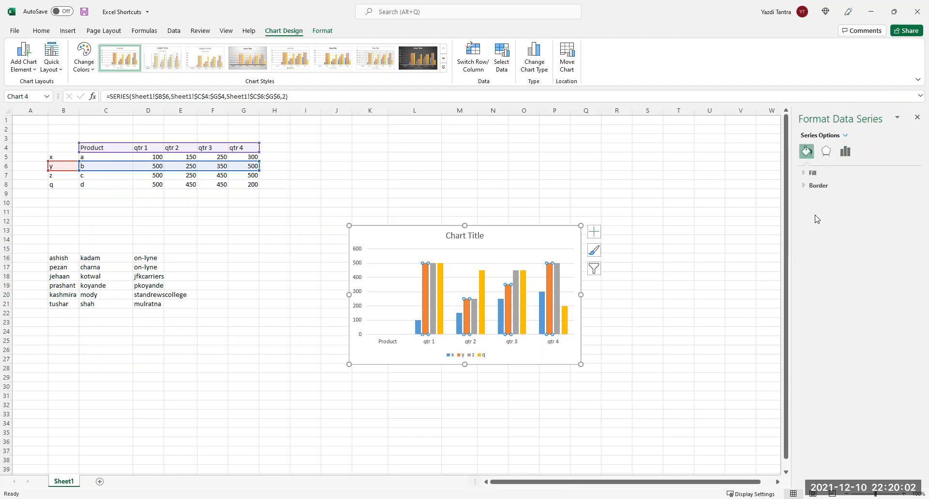
pyautogui.click(813, 174)
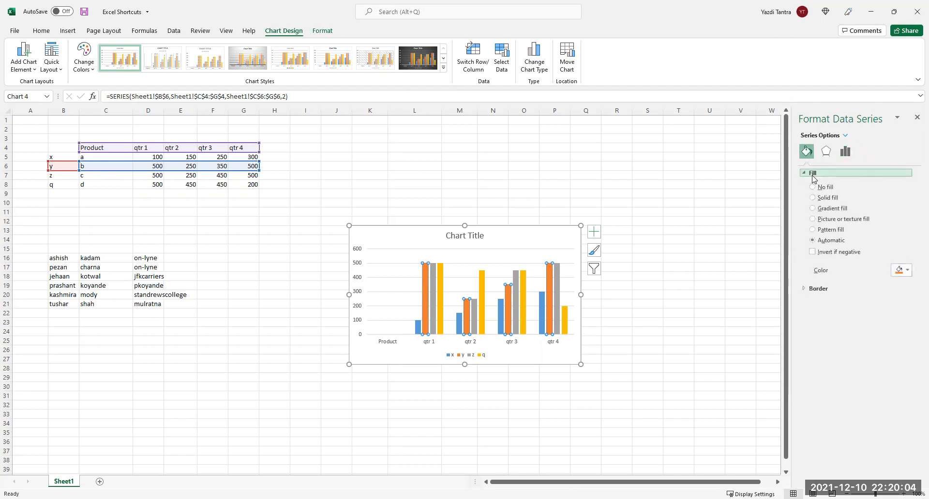
pyautogui.click(909, 271)
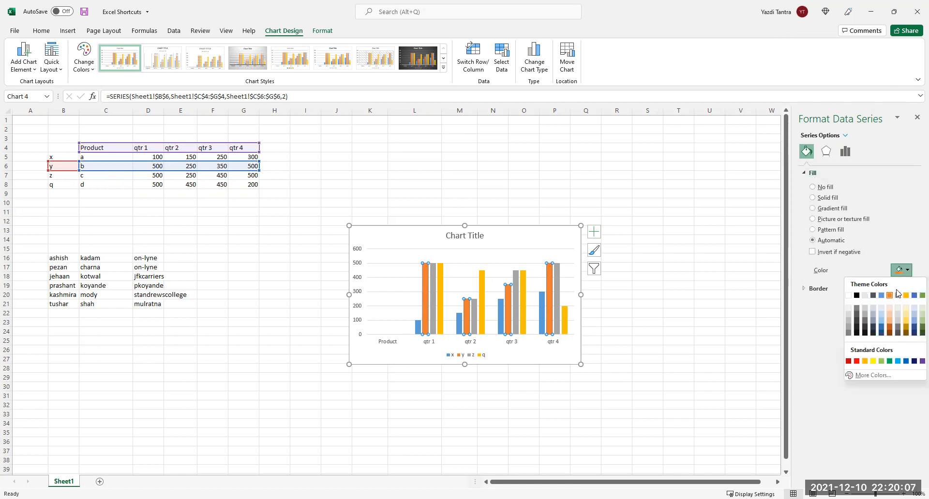
pyautogui.click(882, 329)
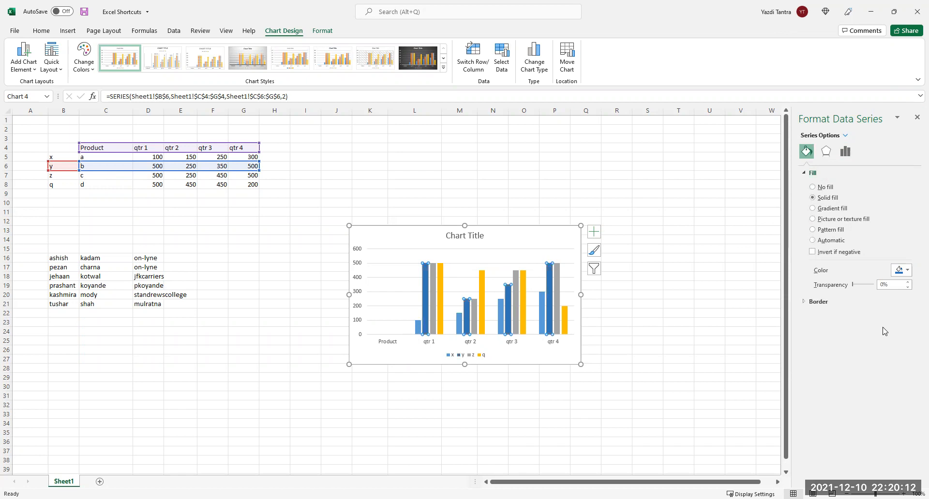
pyautogui.click(916, 118)
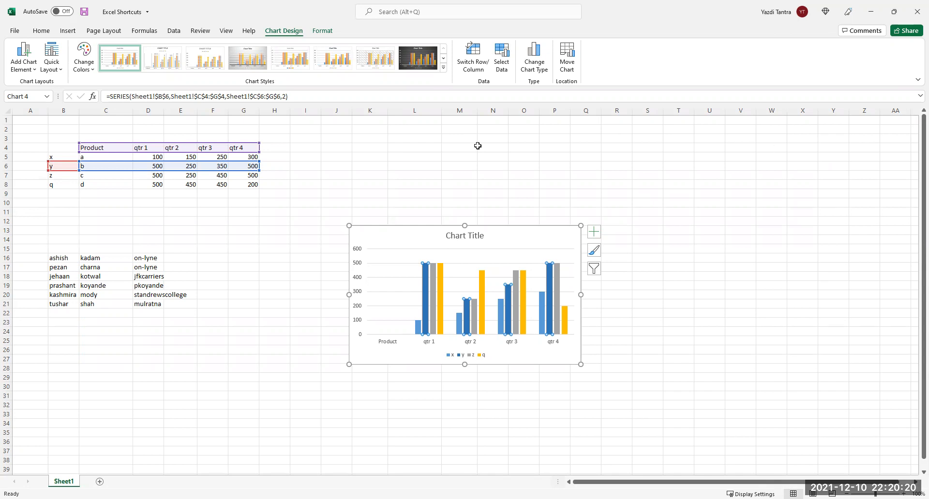
pyautogui.moveTo(159, 187); pyautogui.dragTo(250, 191)
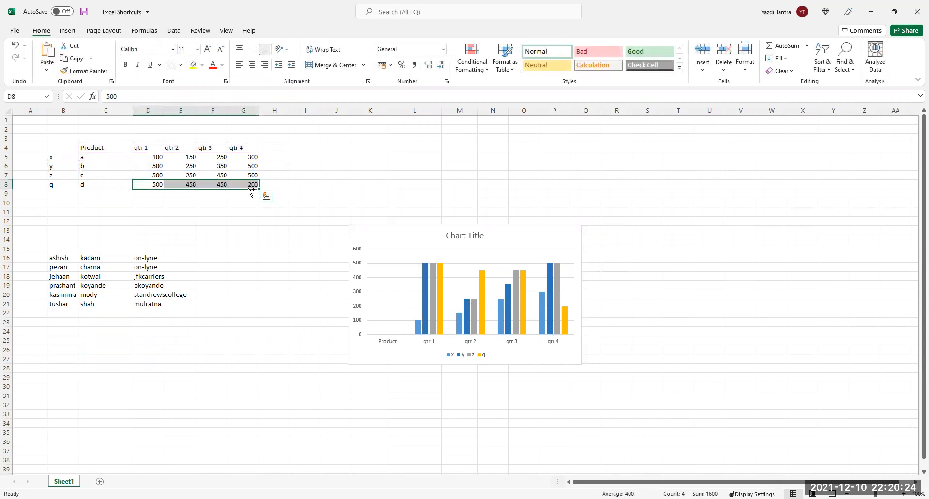
pyautogui.hotkey('ctrl', '1')
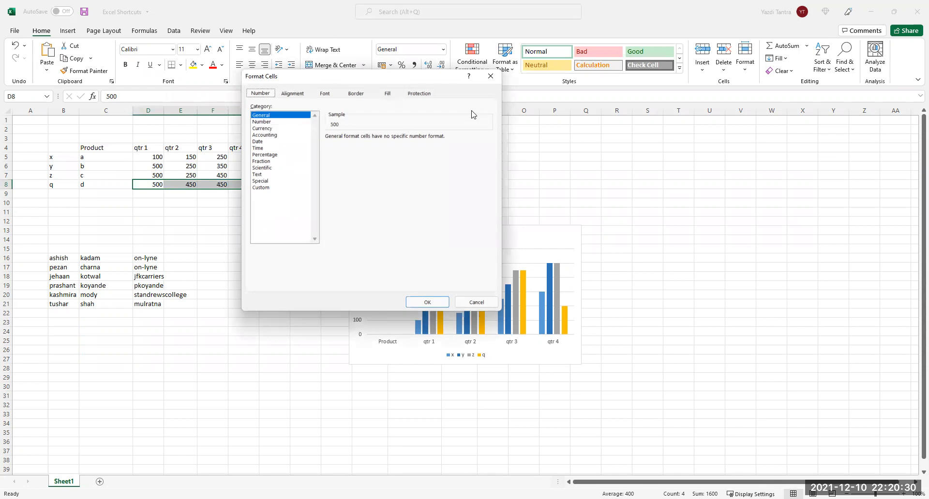
pyautogui.click(490, 76)
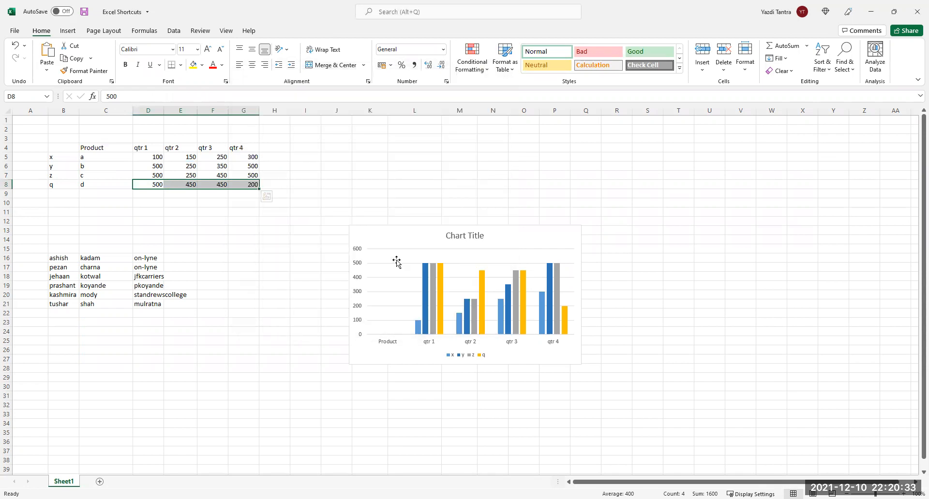
# Select the entire column chart by its chart area and delete it.
pyautogui.click(464, 290)
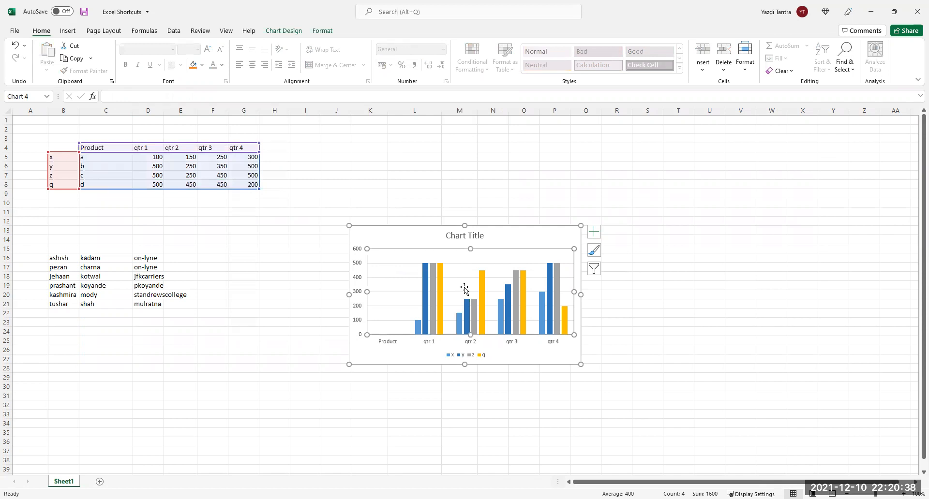
pyautogui.click(491, 225)
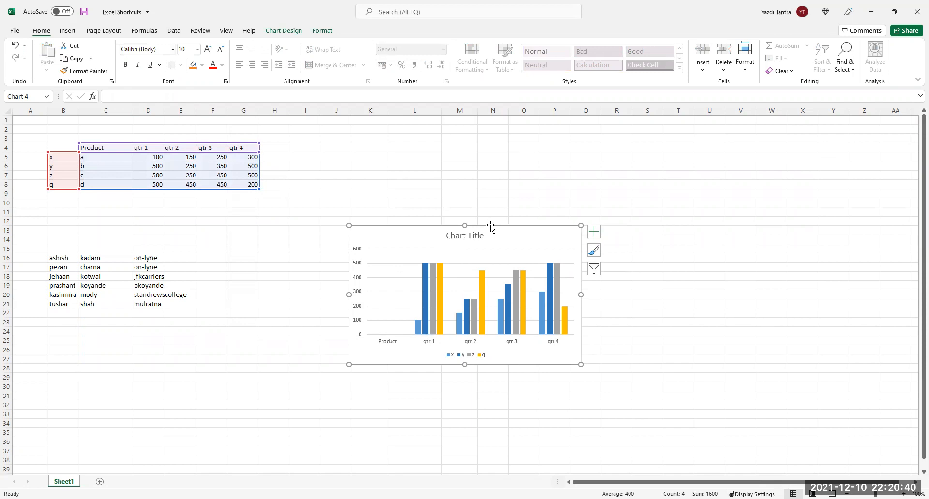
pyautogui.press('Delete')
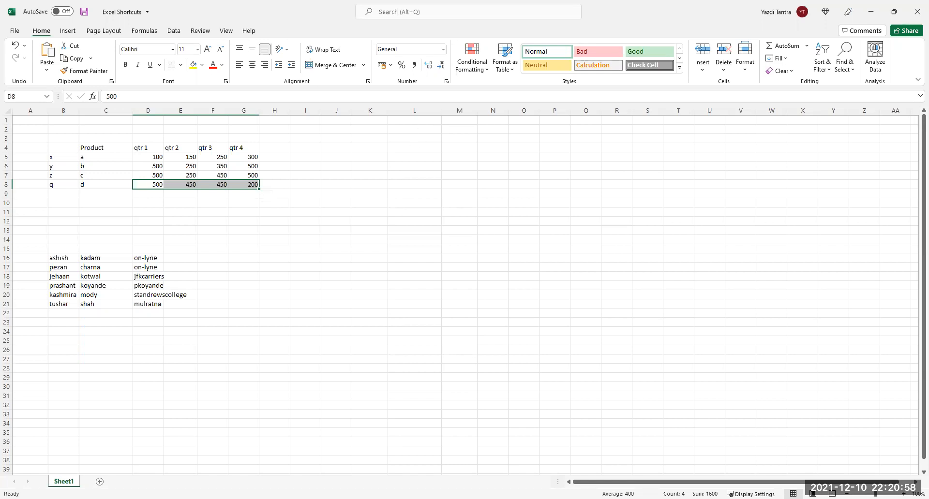
pyautogui.click(189, 158)
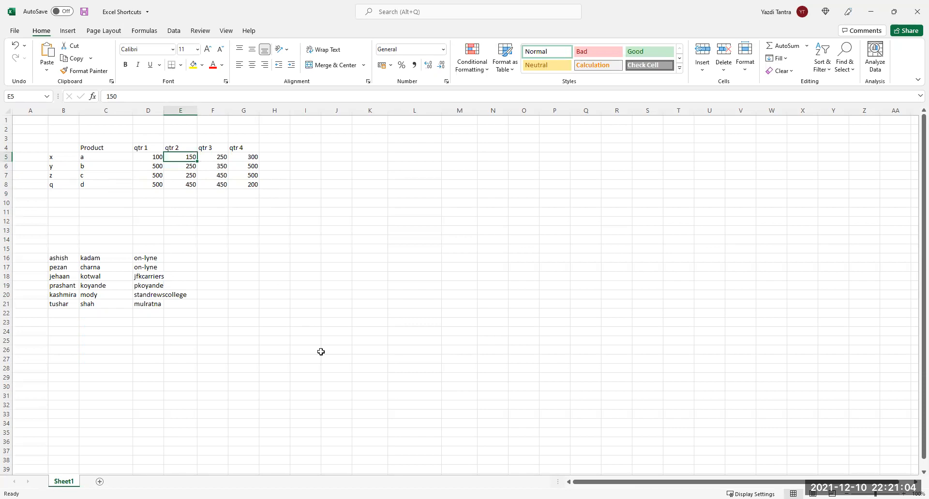
pyautogui.hotkey('ctrl', 'shift', '+')
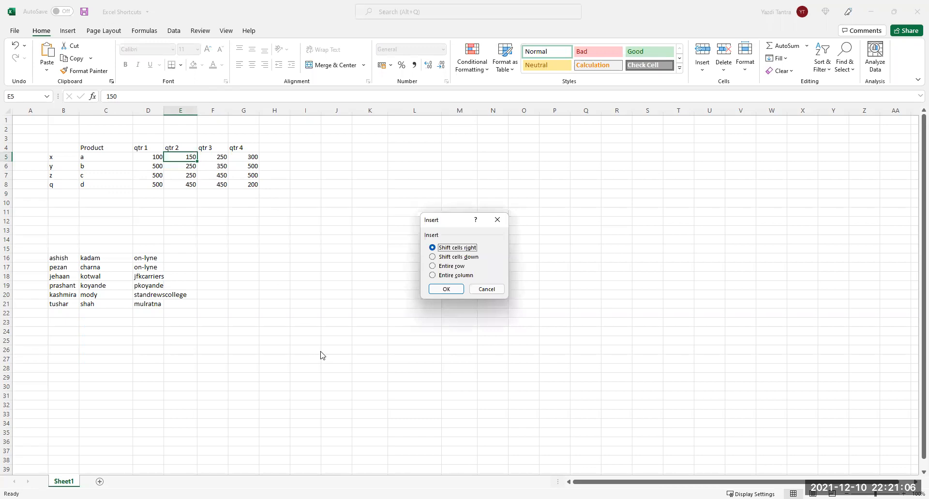
pyautogui.press('Escape')
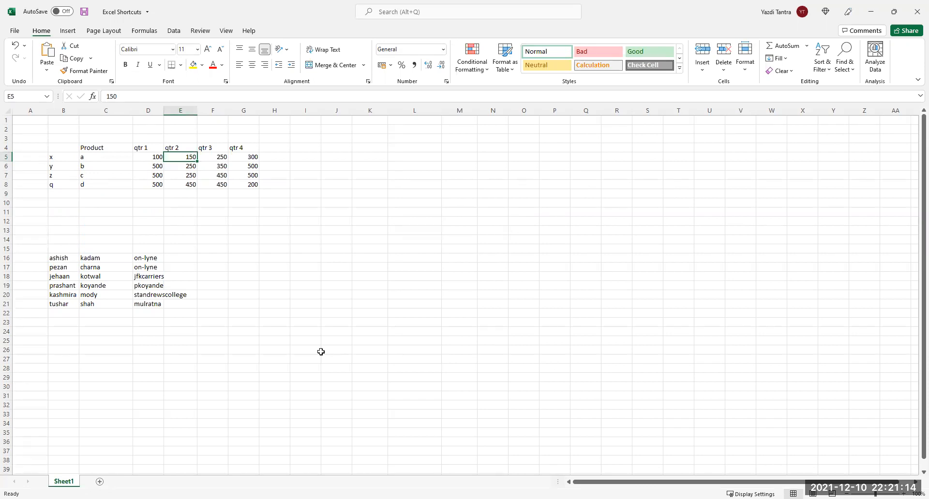
pyautogui.click(181, 110)
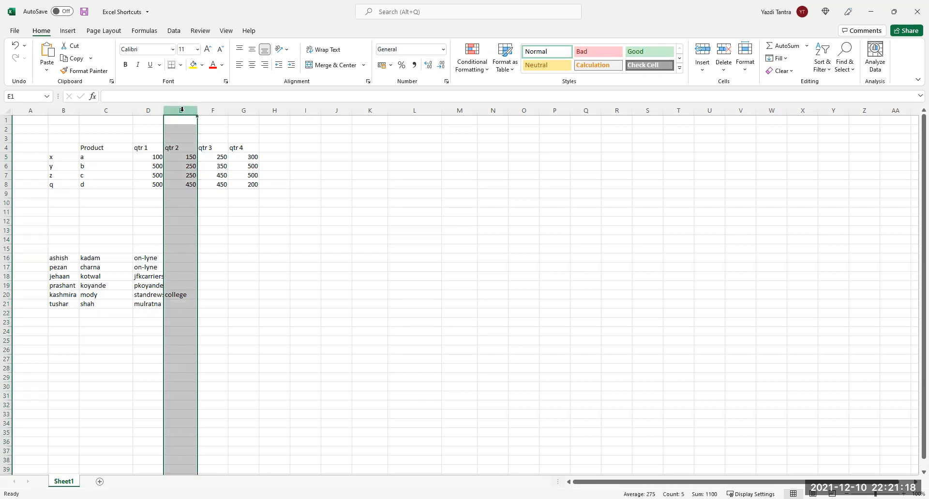
pyautogui.rightClick(182, 110)
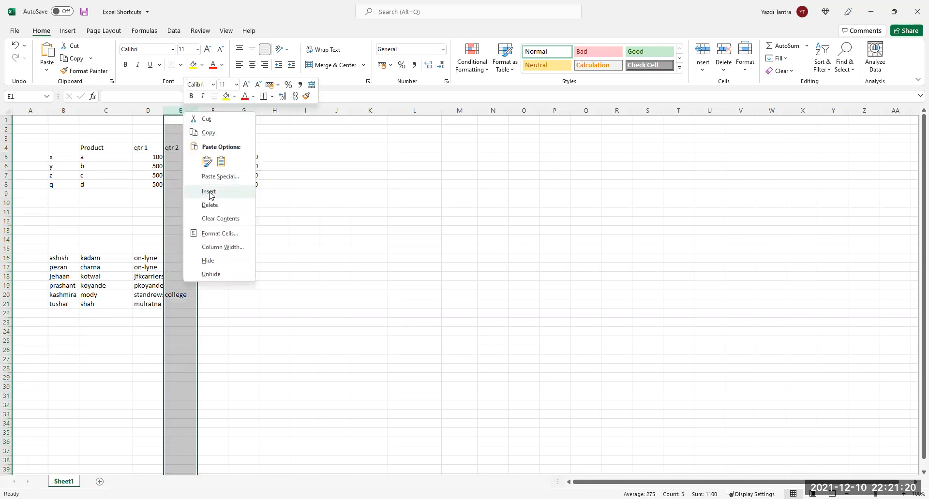
pyautogui.press('Escape')
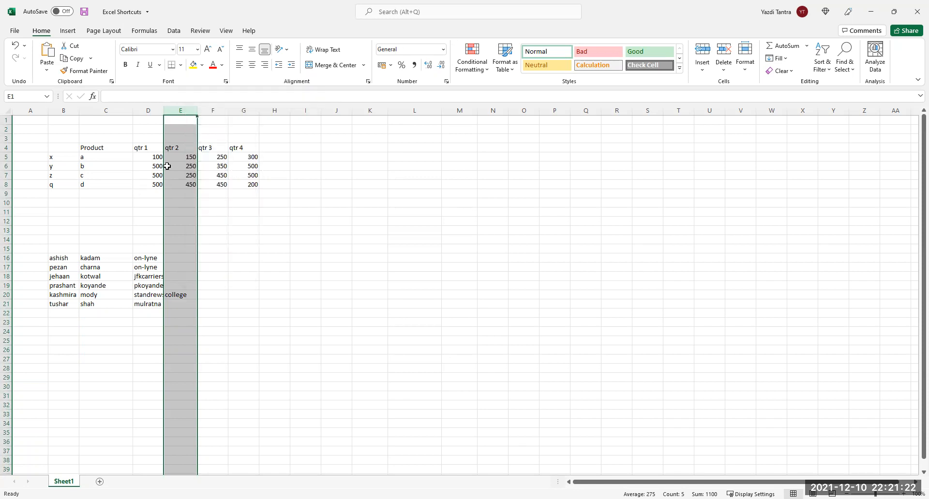
pyautogui.click(176, 166)
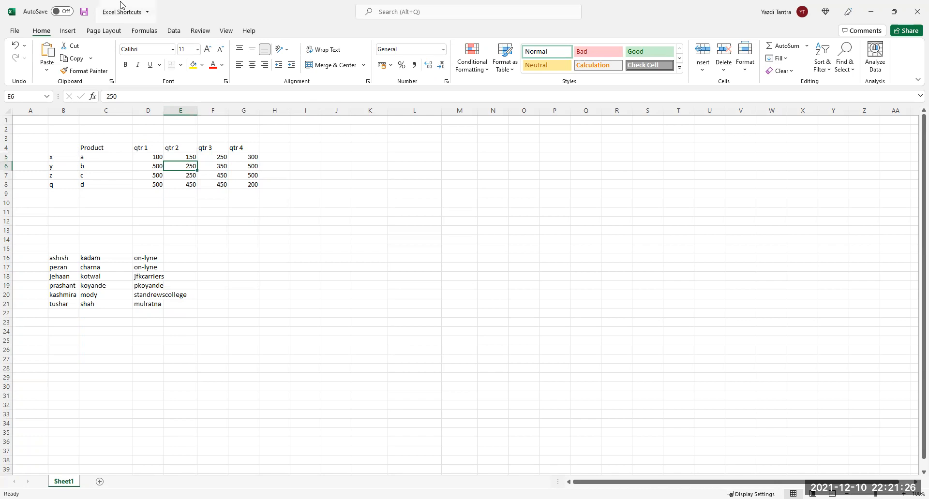
pyautogui.click(71, 31)
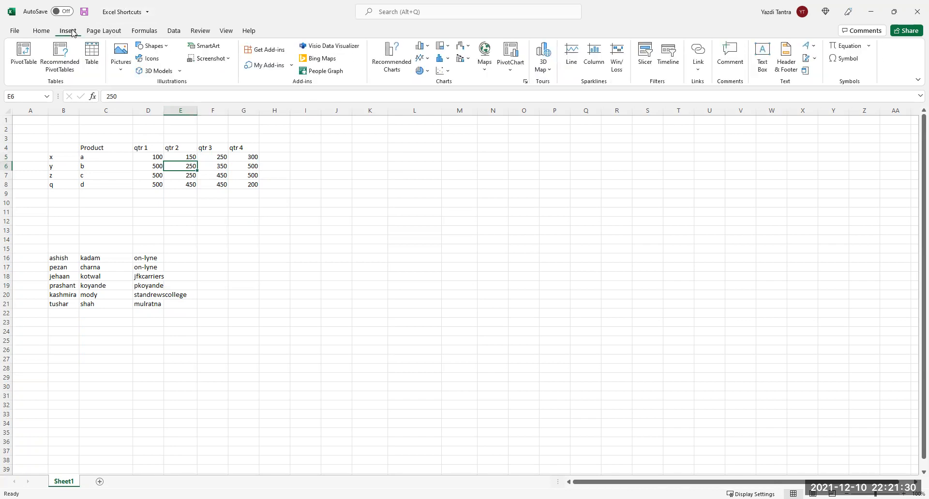
pyautogui.click(41, 30)
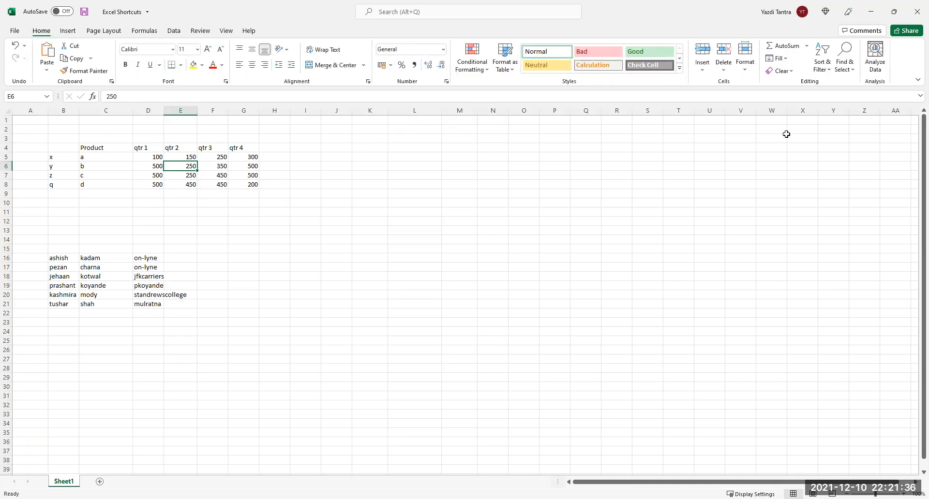
pyautogui.click(704, 66)
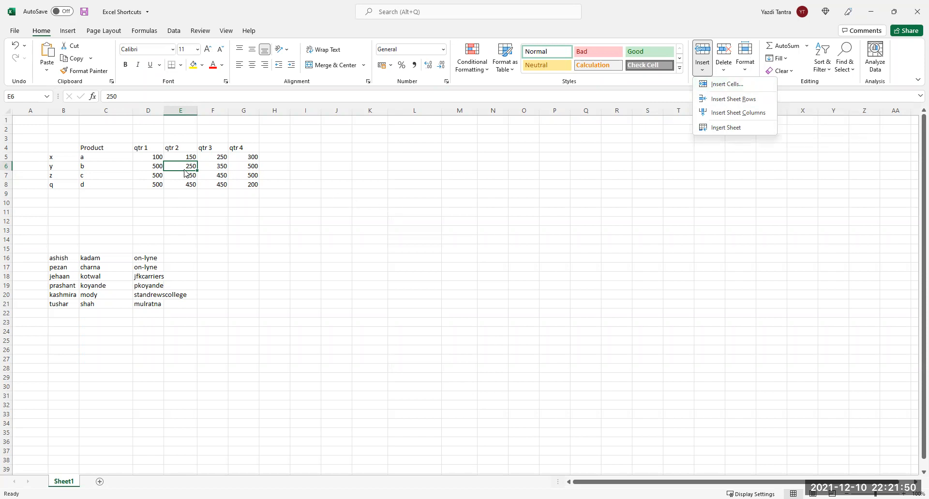
pyautogui.click(239, 168)
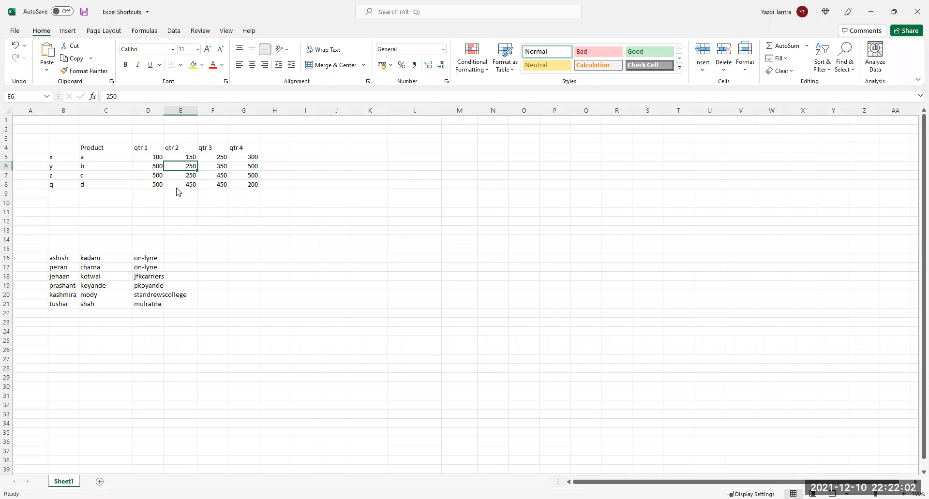
pyautogui.hotkey('ctrl', 'shift', '+')
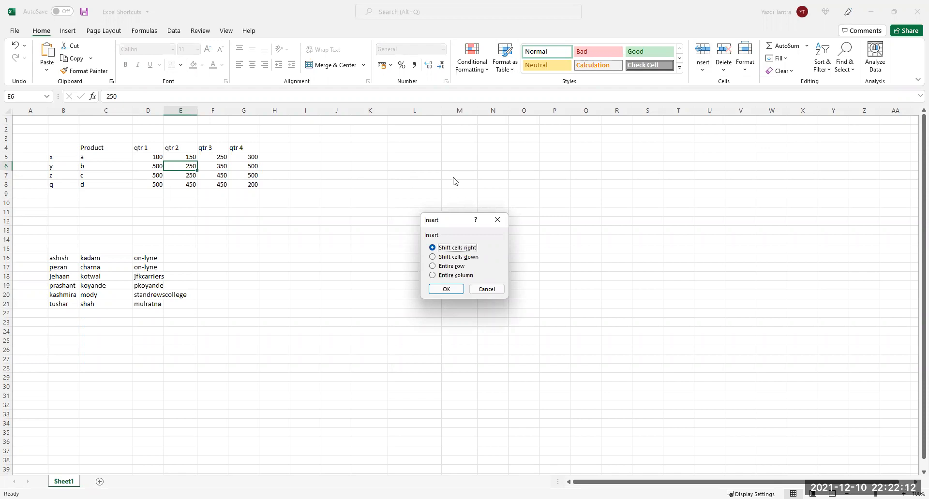
pyautogui.click(482, 292)
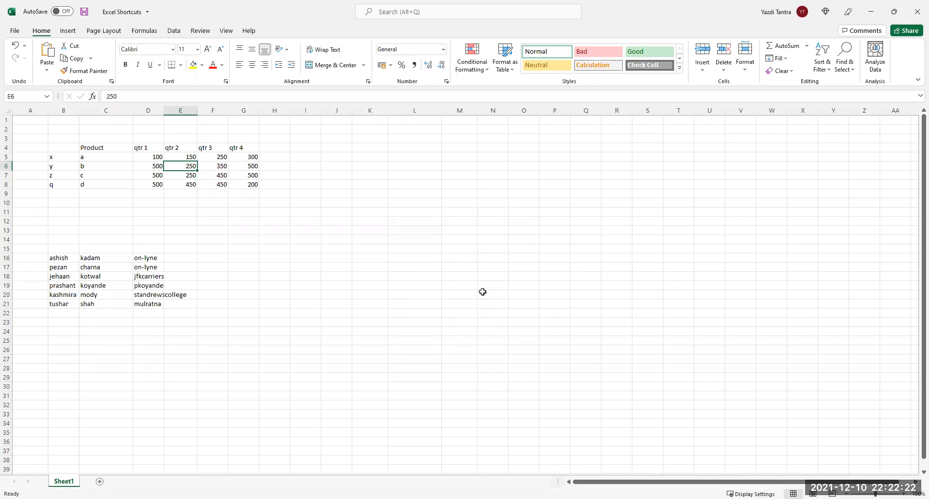
pyautogui.hotkey('ctrl', 'shift', '+')
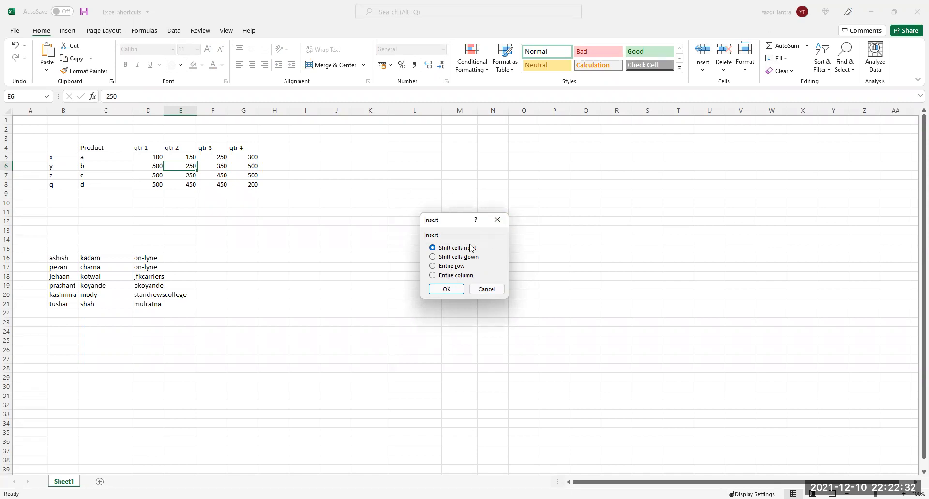
pyautogui.click(497, 220)
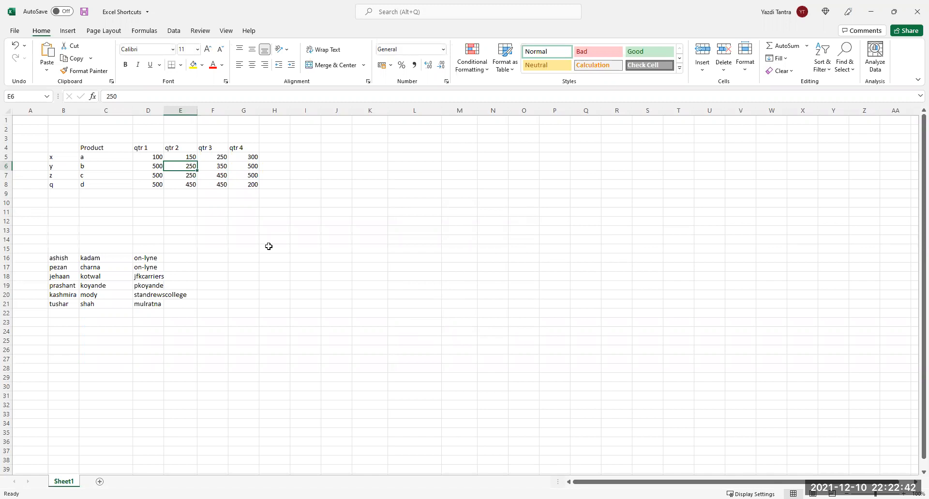
pyautogui.hotkey('ctrl', '-')
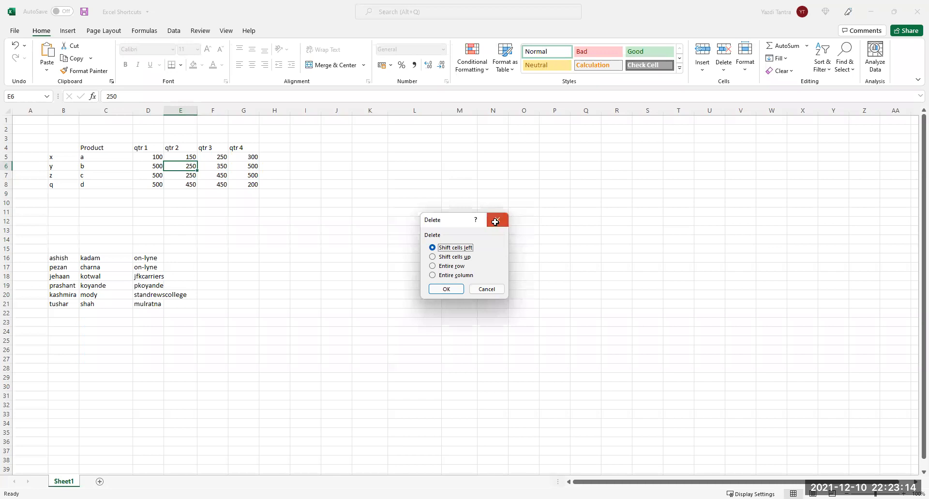
pyautogui.press('Escape')
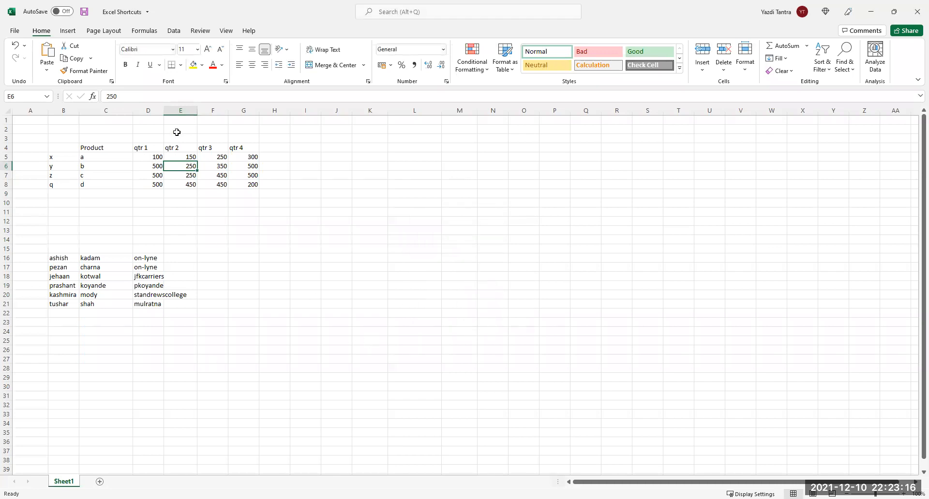
pyautogui.click(184, 111)
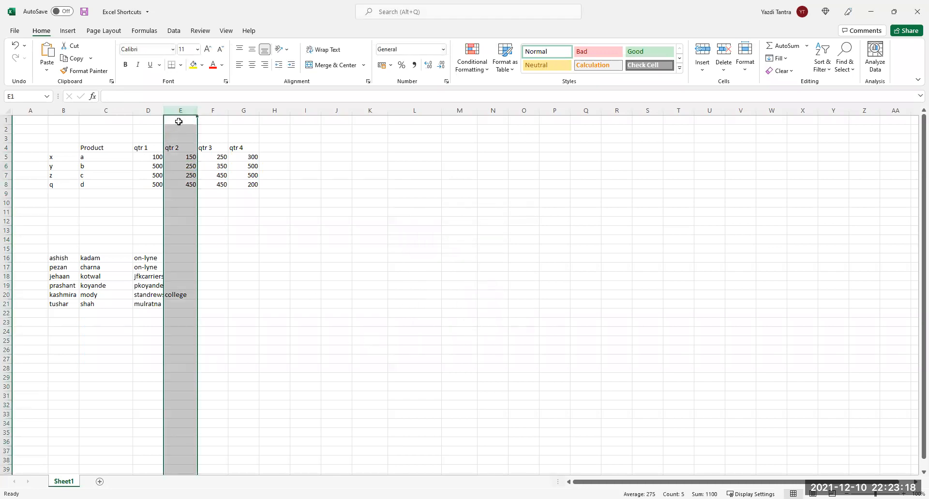
pyautogui.moveTo(181, 118)
pyautogui.mouseDown()
pyautogui.moveTo(148, 120)
pyautogui.moveTo(221, 124)
pyautogui.moveTo(184, 121)
pyautogui.mouseUp()
pyautogui.moveTo(183, 120); pyautogui.dragTo(209, 125)
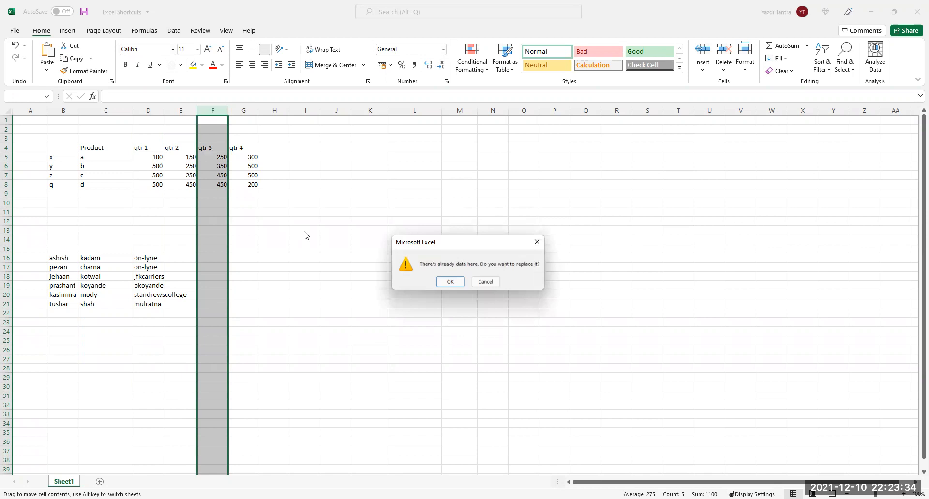
pyautogui.click(449, 282)
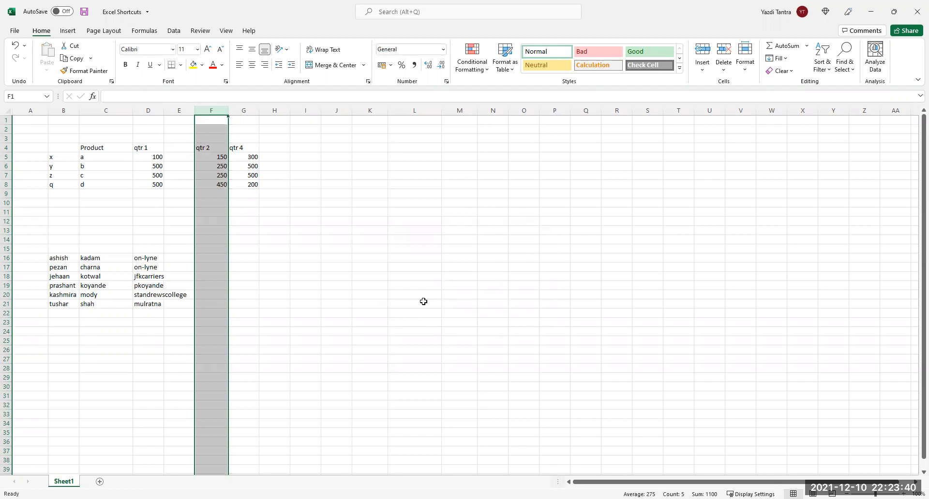
pyautogui.hotkey('ctrl', 'z')
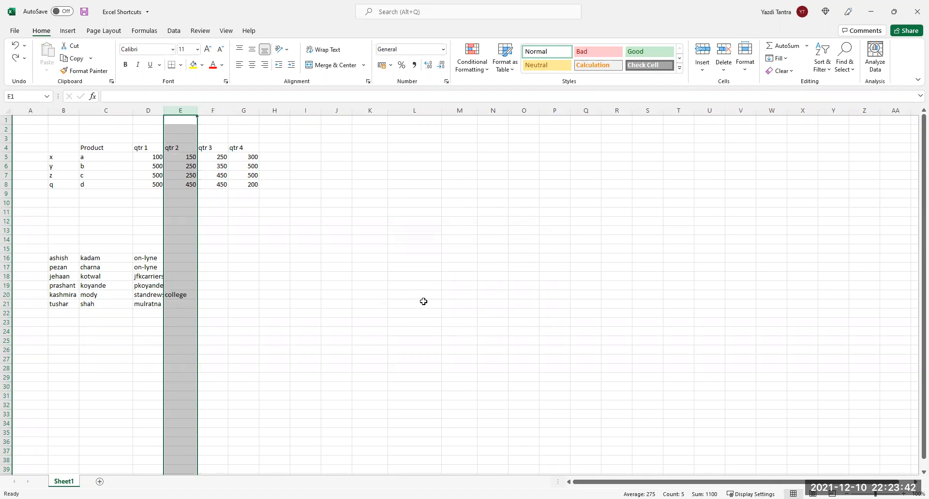
pyautogui.click(236, 221)
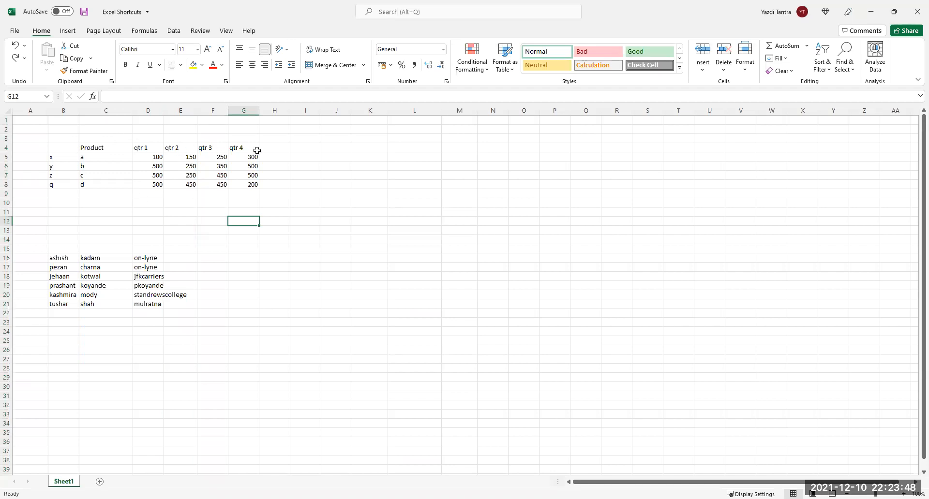
pyautogui.click(249, 111)
pyautogui.rightClick(249, 111)
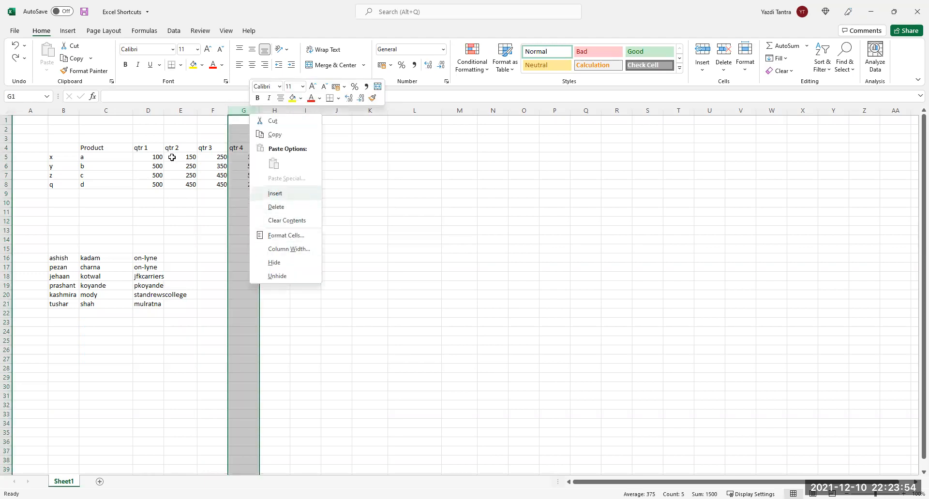
pyautogui.press('i')
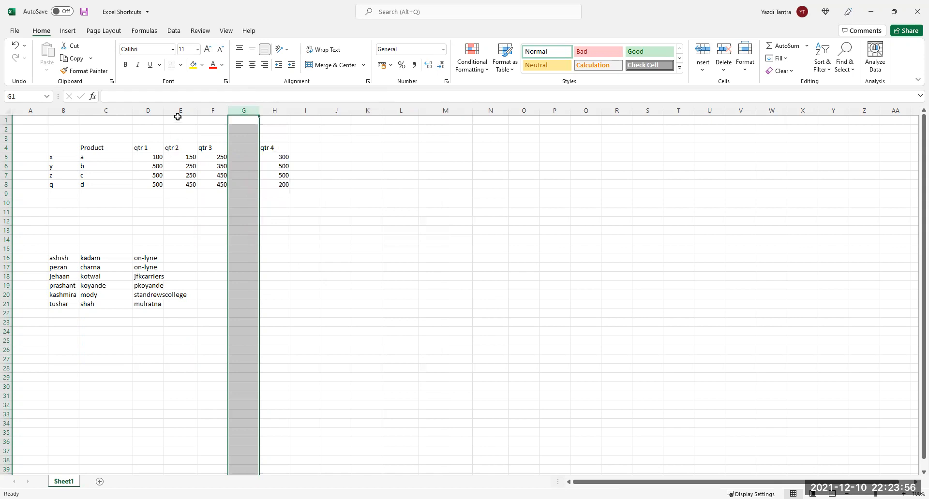
pyautogui.click(180, 148)
pyautogui.moveTo(179, 157); pyautogui.dragTo(182, 185)
pyautogui.moveTo(185, 146); pyautogui.dragTo(238, 148)
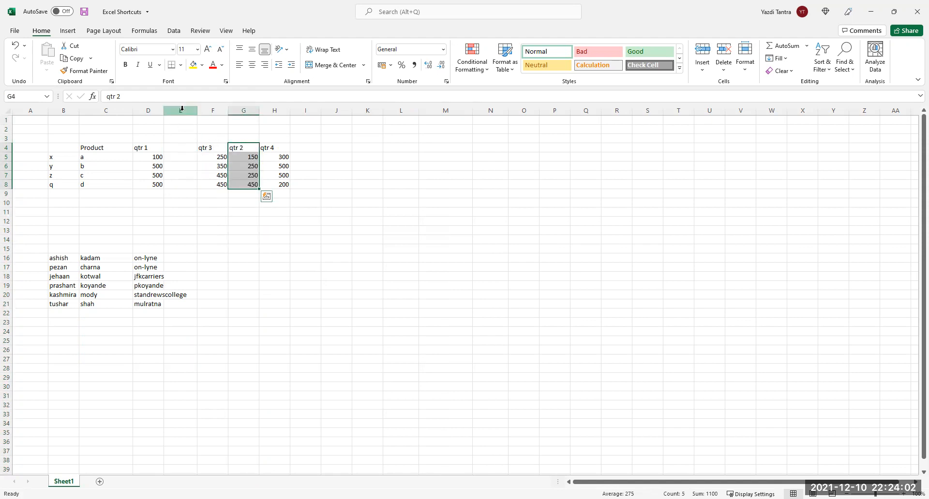
pyautogui.click(180, 109)
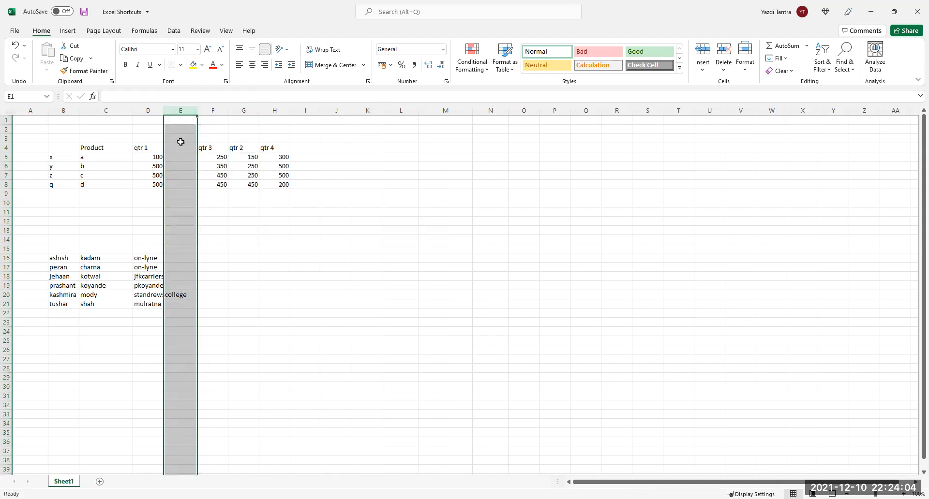
pyautogui.rightClick(177, 112)
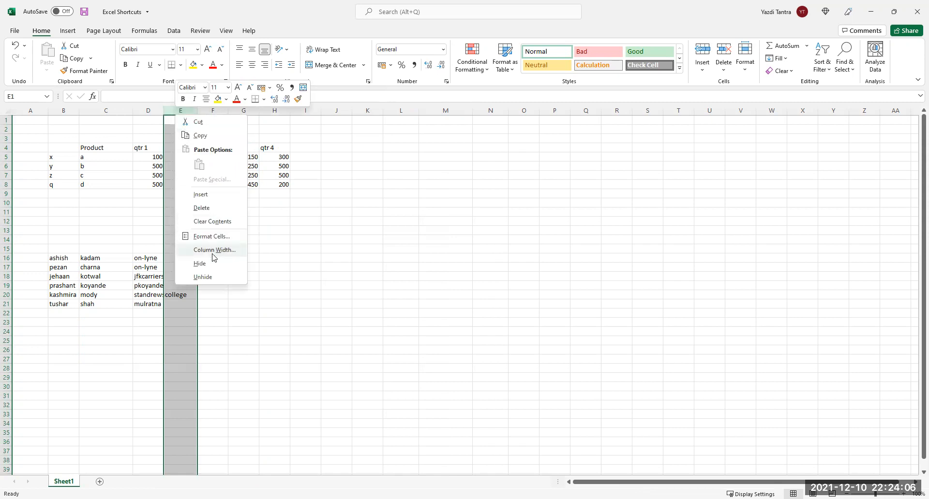
pyautogui.click(206, 207)
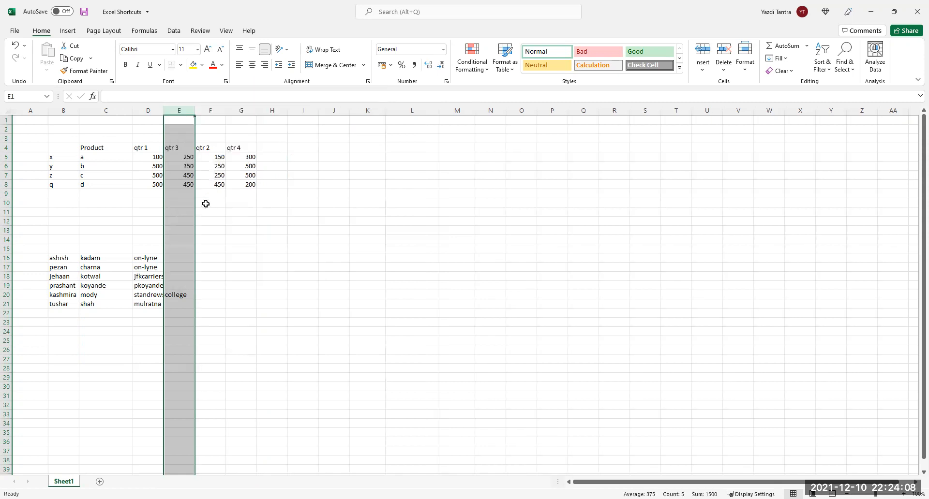
pyautogui.hotkey('ctrl', 'z')
pyautogui.hotkey('ctrl', 'z')
pyautogui.hotkey('ctrl', 'z')
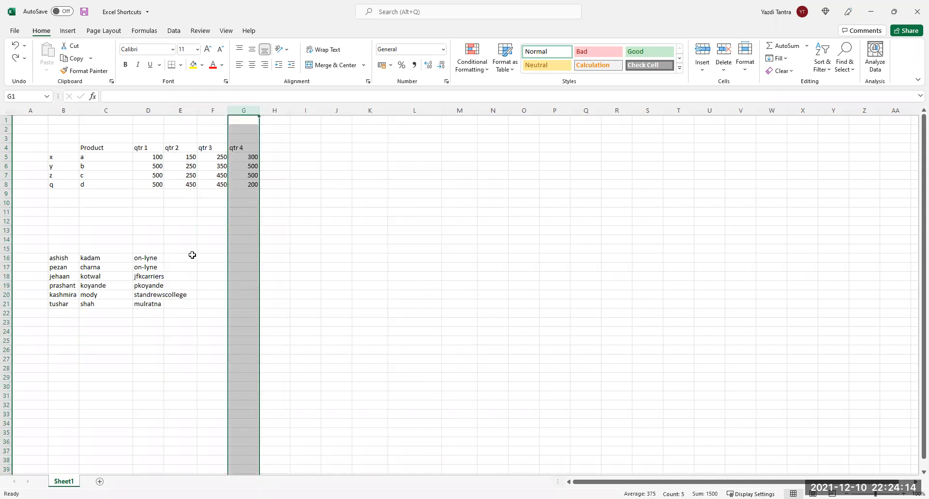
pyautogui.click(168, 242)
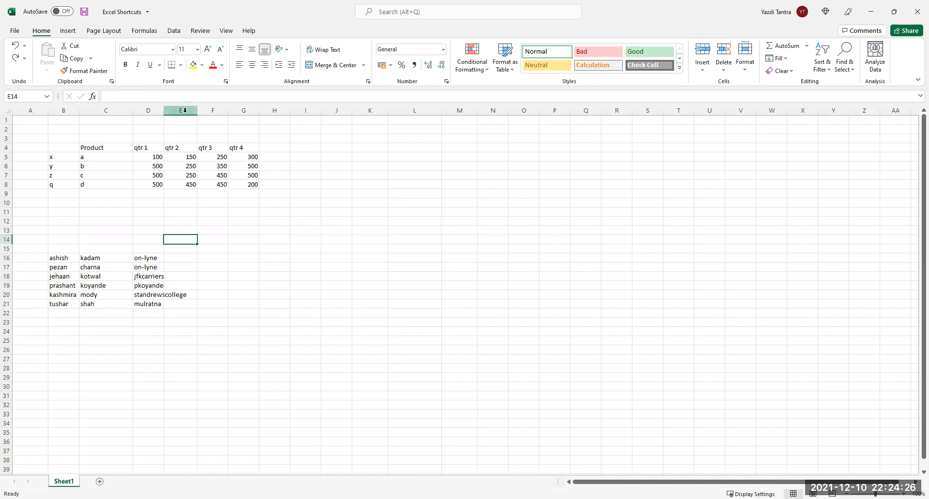
pyautogui.click(185, 110)
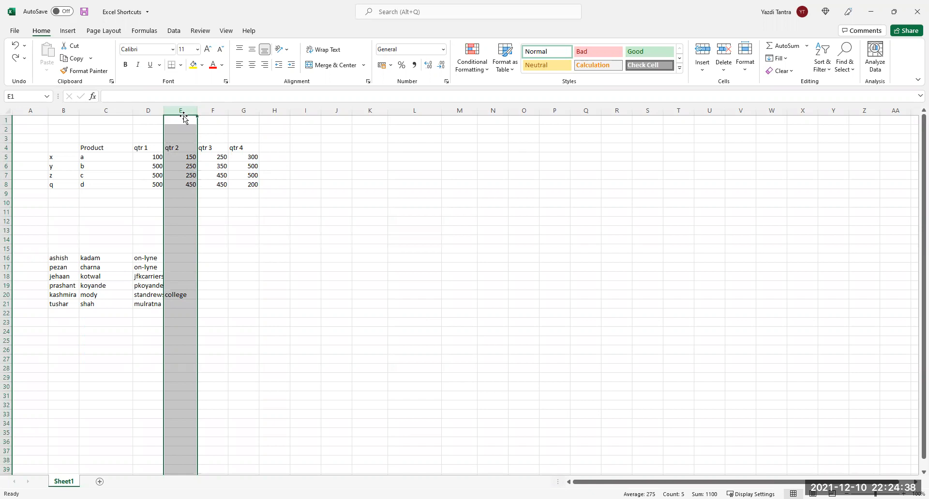
pyautogui.moveTo(184, 118); pyautogui.dragTo(217, 121)
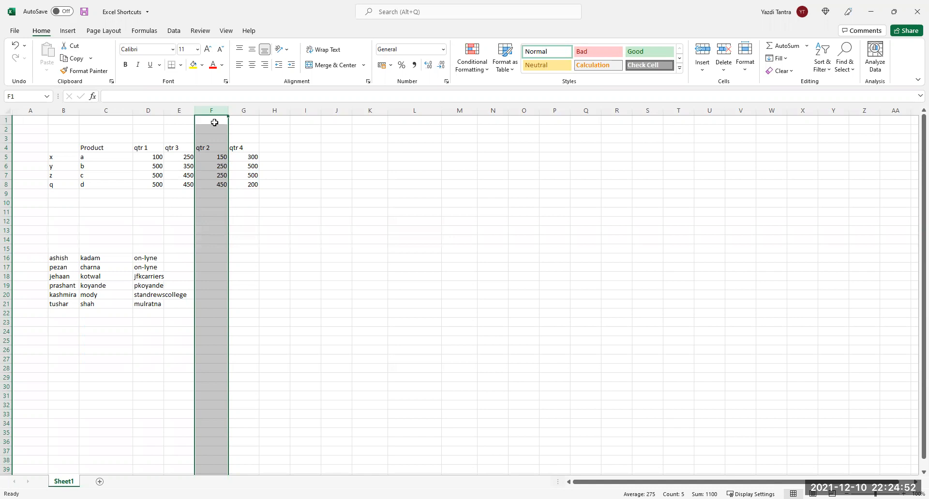
pyautogui.hotkey('ctrl', 'z')
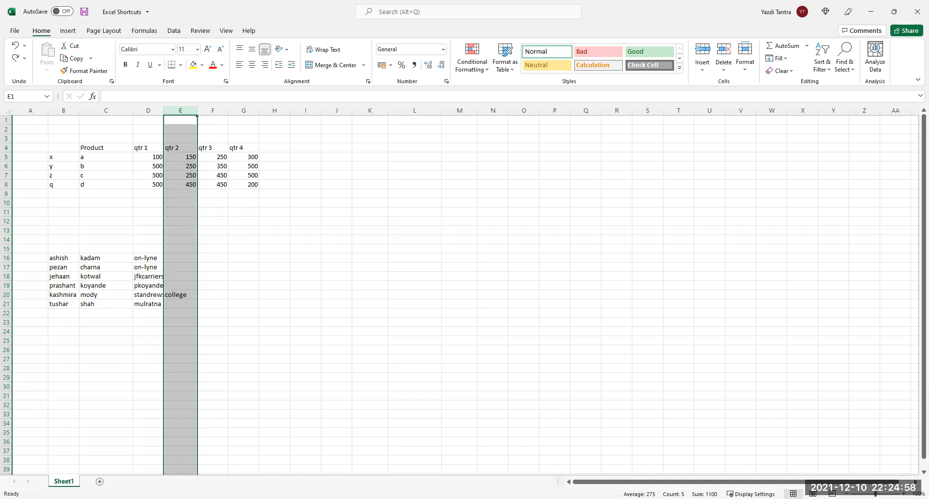
pyautogui.click(7, 166)
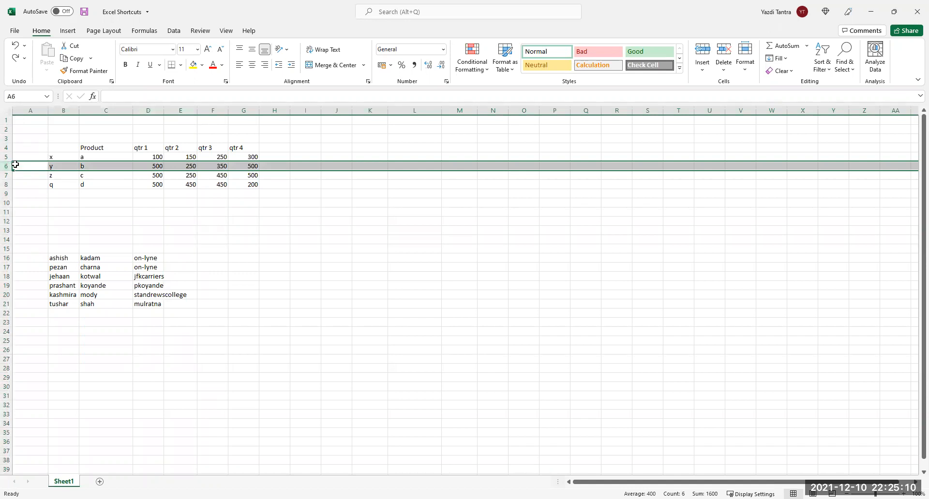
pyautogui.moveTo(15, 165); pyautogui.dragTo(15, 175)
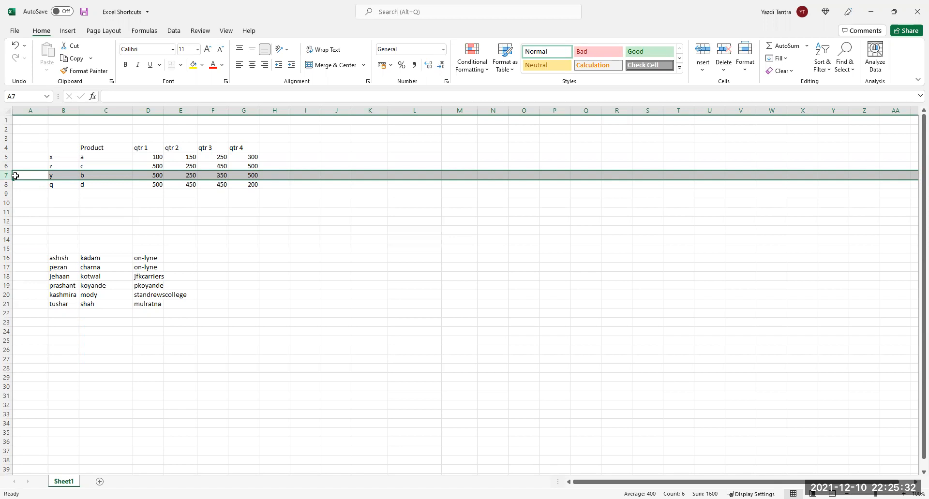
pyautogui.hotkey('ctrl', 'z')
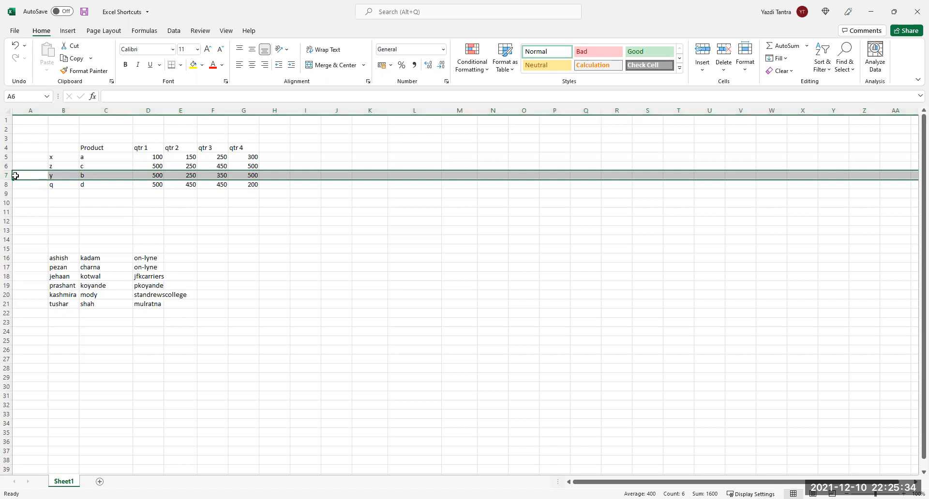
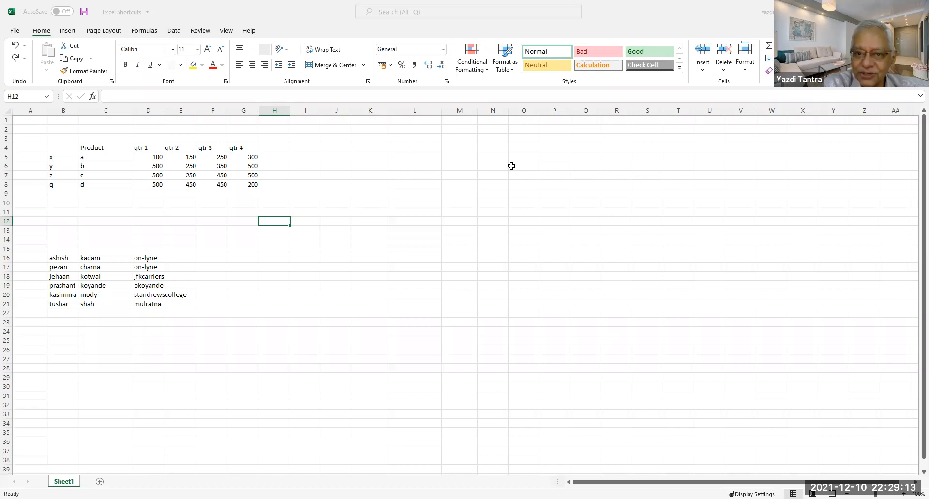
# Browse the KeyTips, then apply Filter with Alt, A, T on the empty cell, triggering the range warning.
pyautogui.click(312, 203)
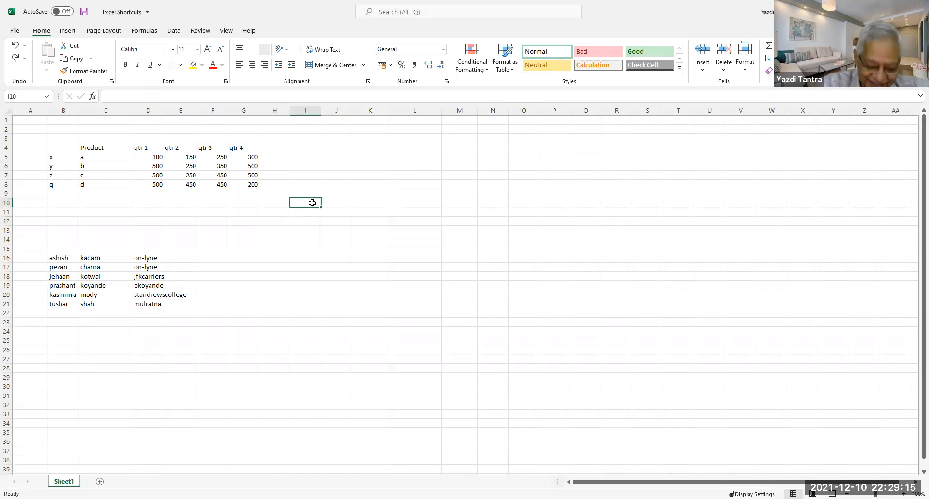
pyautogui.press('alt')
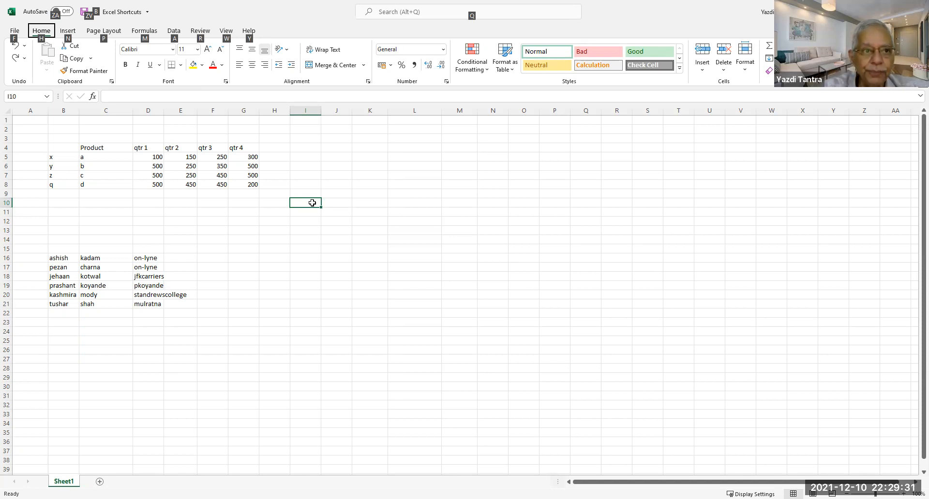
pyautogui.press('p')
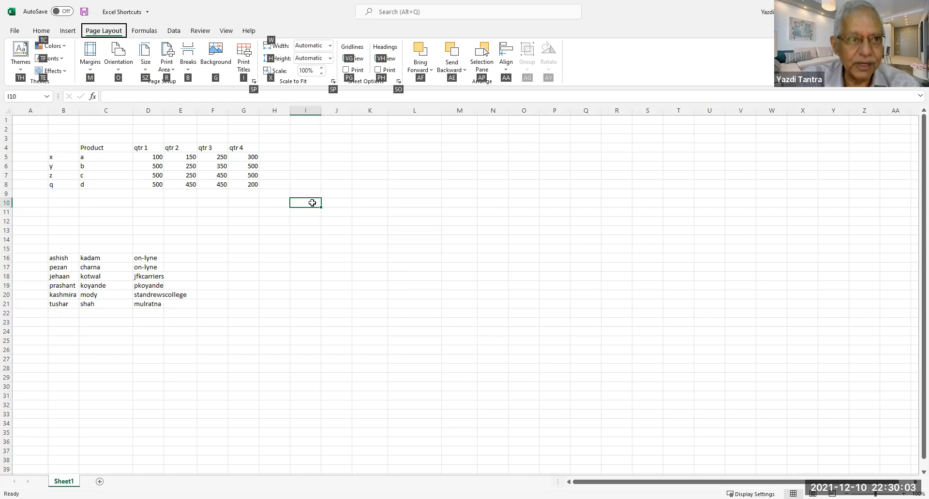
pyautogui.press('Escape')
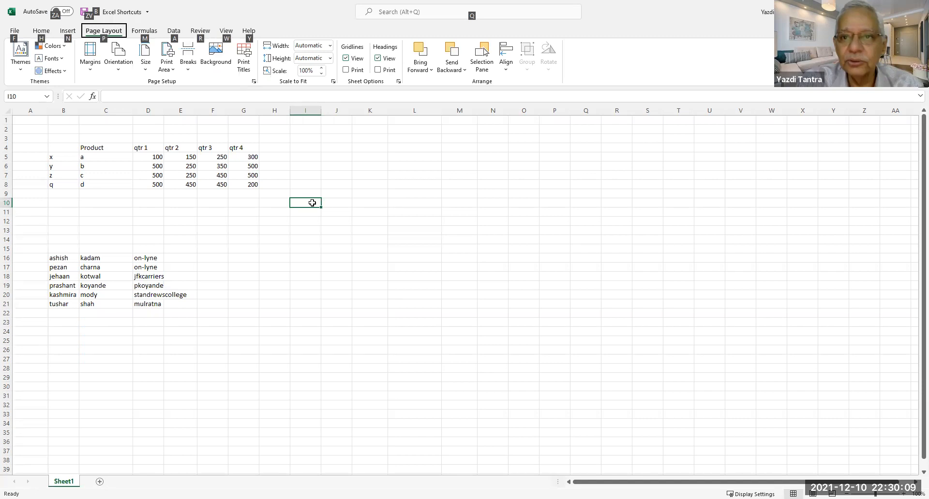
pyautogui.press('a')
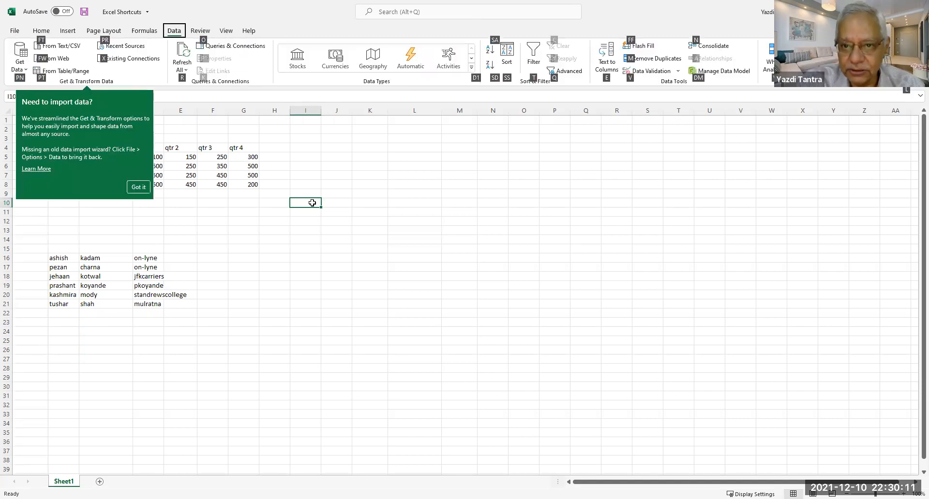
pyautogui.press('Escape')
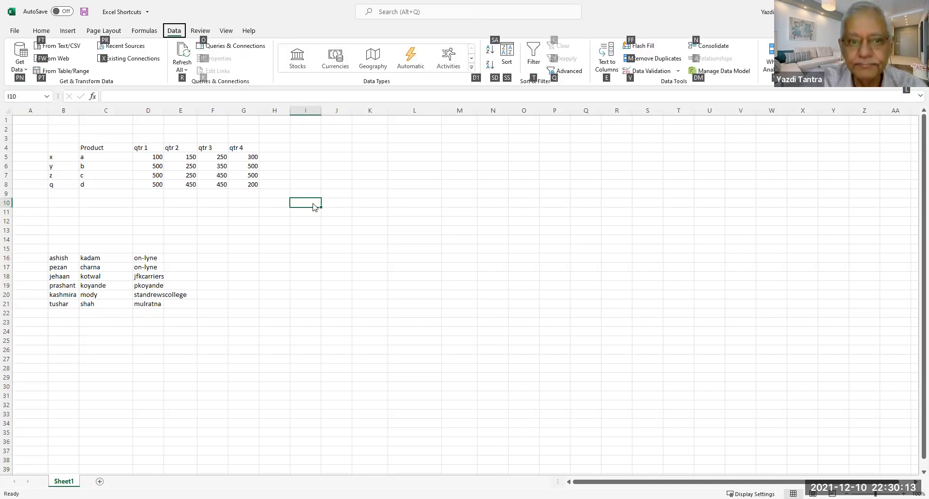
pyautogui.press('t')
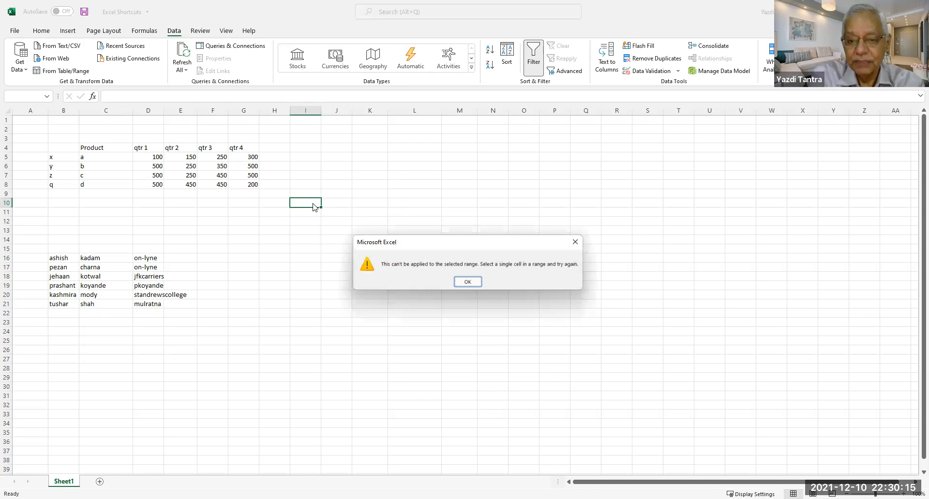
# Dismiss the warning and toggle filter arrows on and off for the quarterly table from D6.
pyautogui.click(467, 281)
pyautogui.click(136, 164)
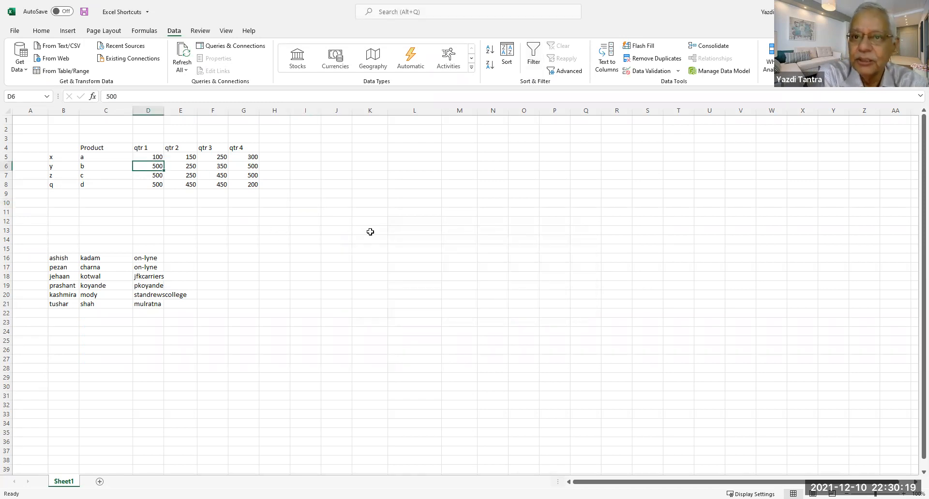
pyautogui.click(535, 47)
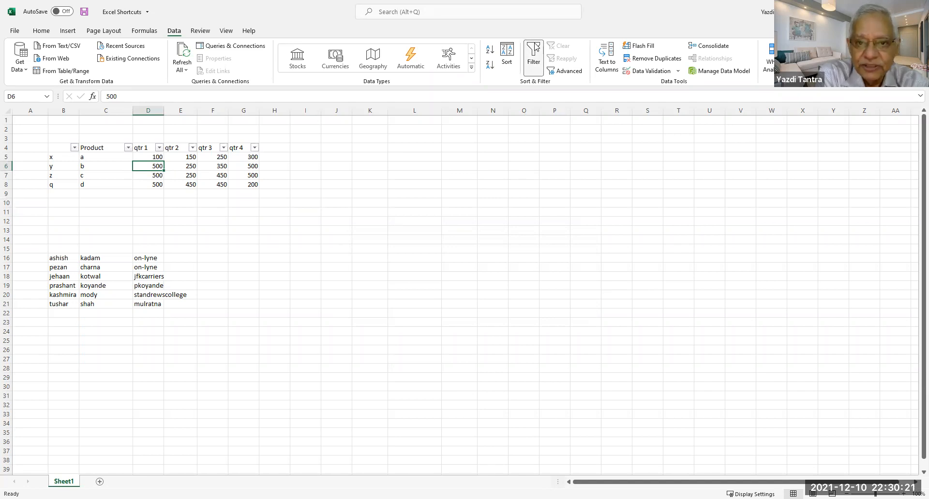
pyautogui.click(535, 47)
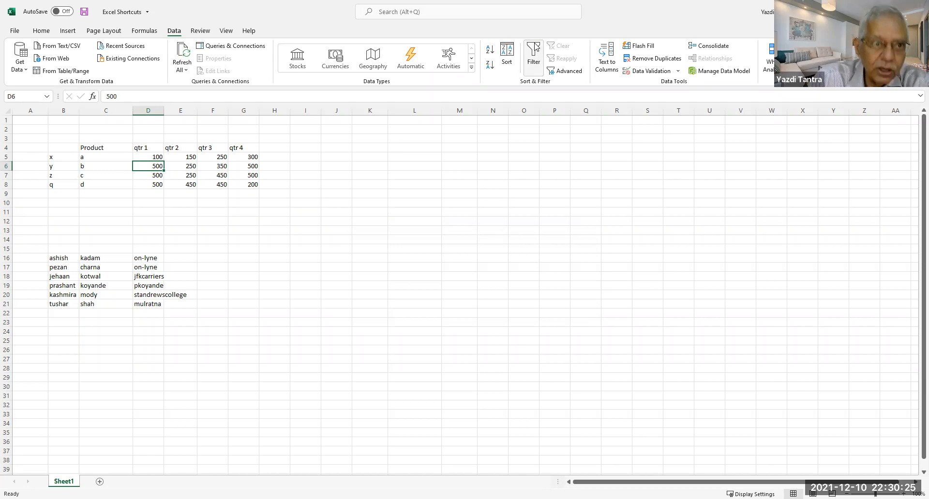
pyautogui.press('alt')
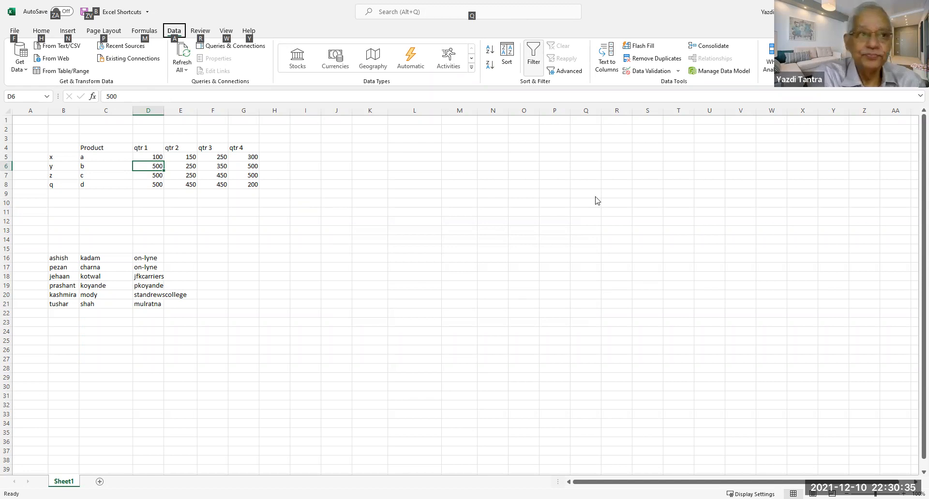
# Select K7, show the Home tab KeyTips with Alt, H, then toggle the hints off and on.
pyautogui.click(353, 174)
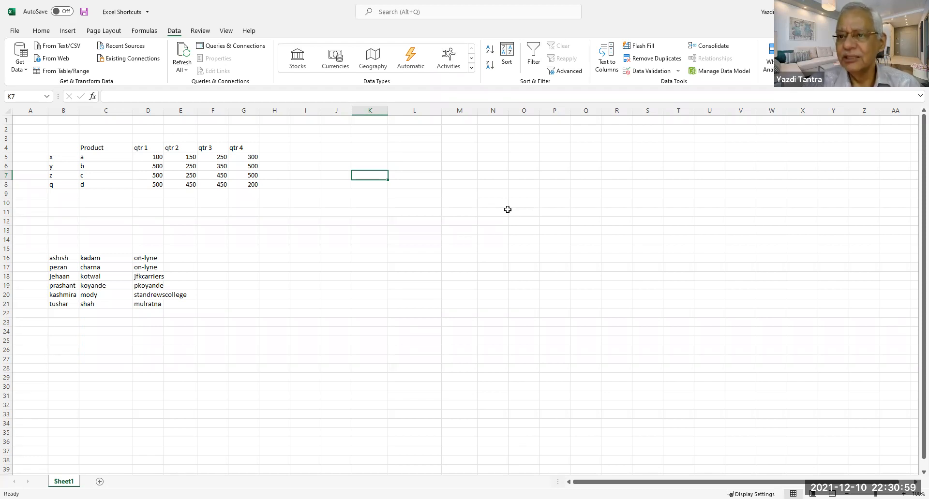
pyautogui.press('alt')
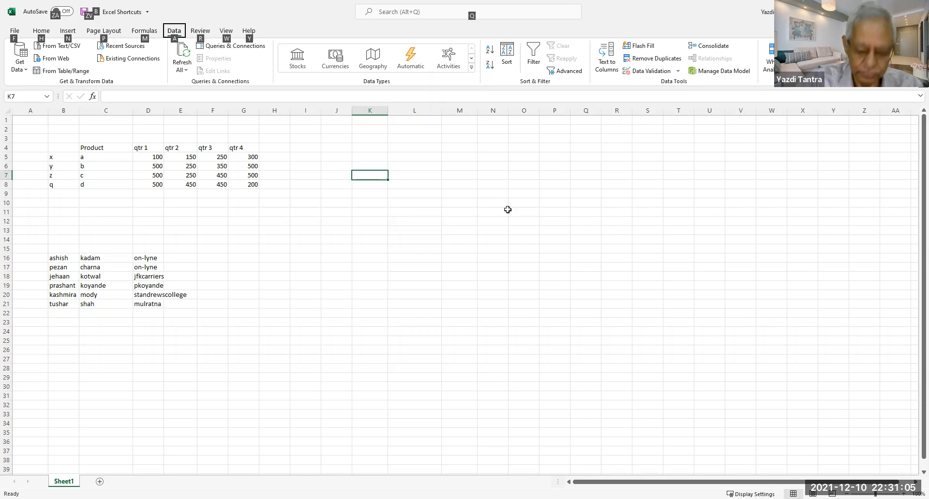
pyautogui.press('h')
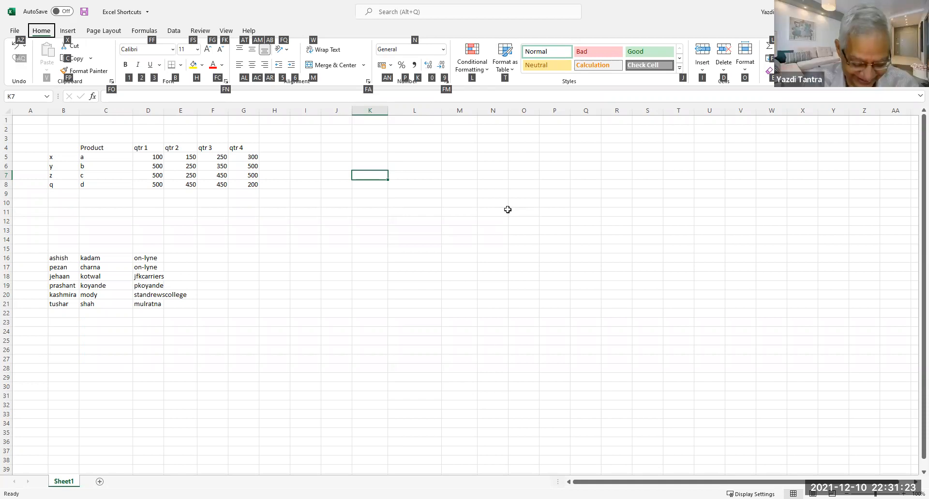
pyautogui.press('alt')
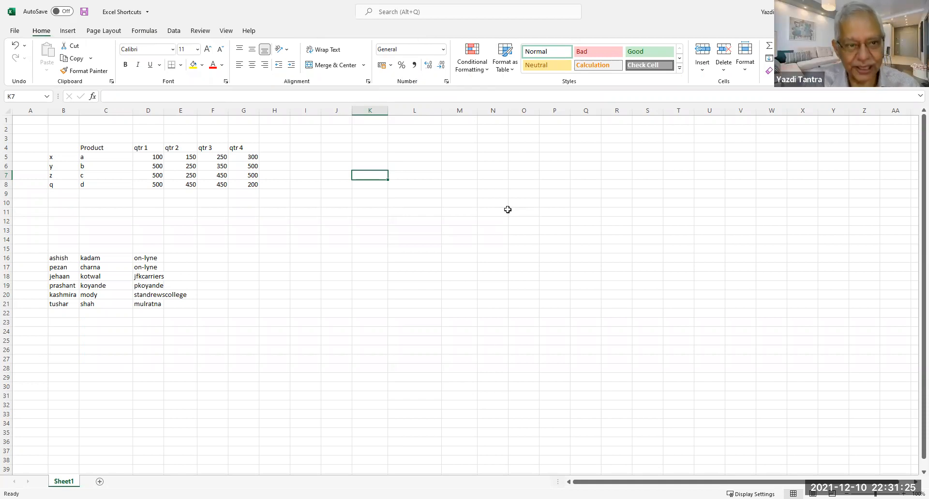
pyautogui.press('alt')
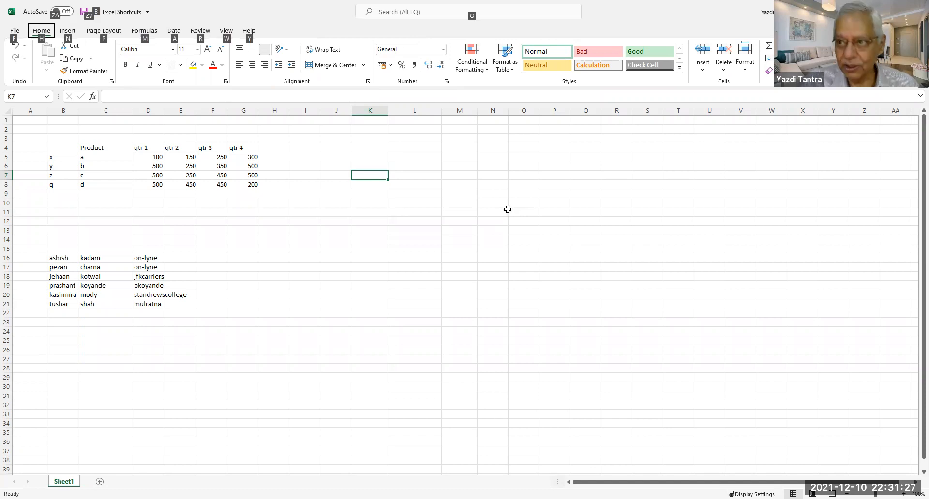
pyautogui.press('alt')
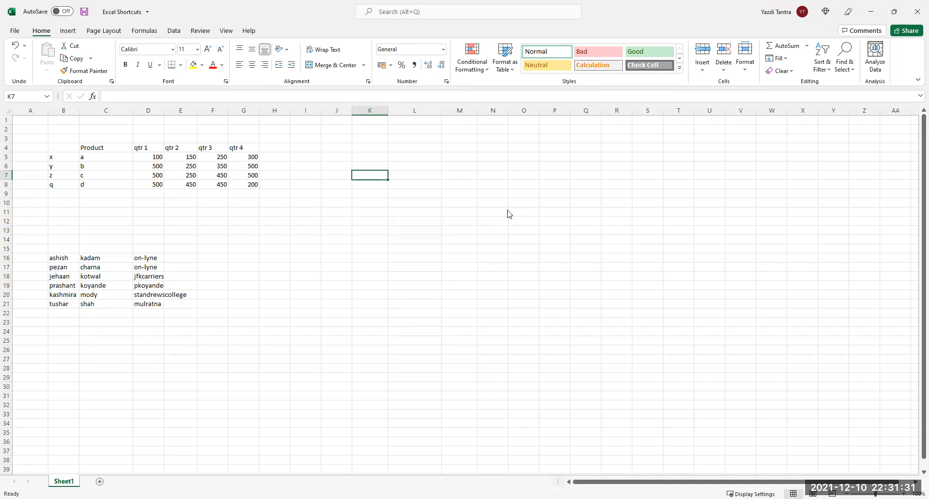
pyautogui.press('alt')
pyautogui.press('alt')
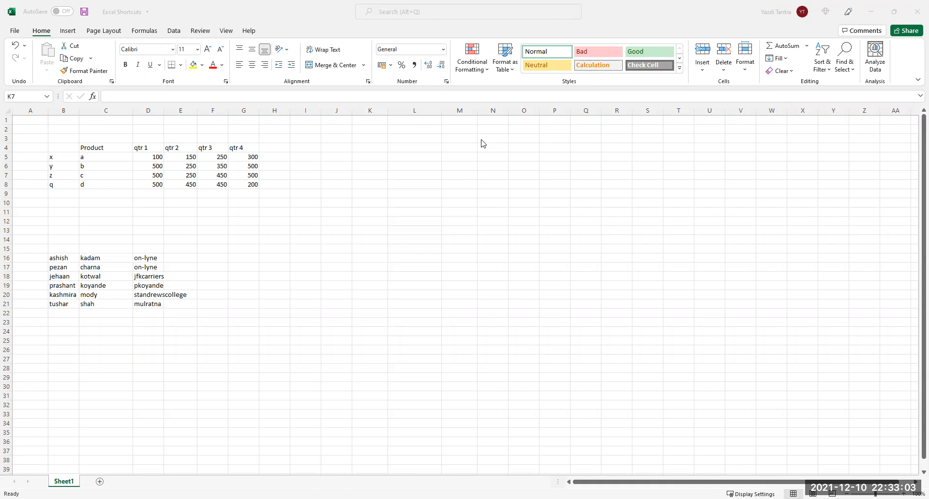
pyautogui.rightClick(175, 112)
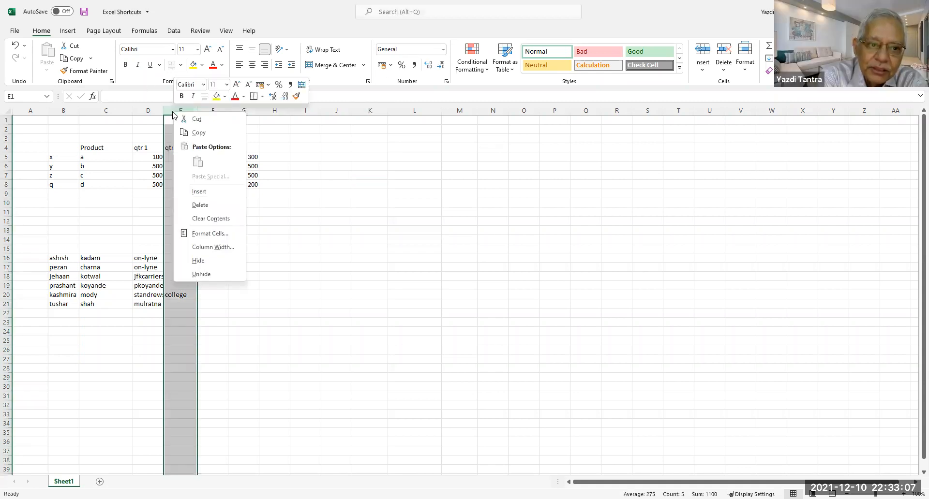
pyautogui.click(199, 191)
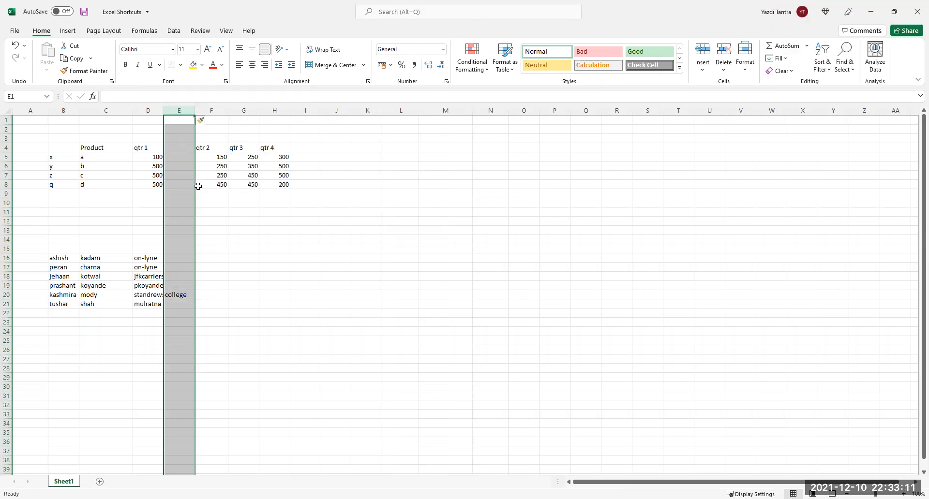
pyautogui.hotkey('ctrl', '+')
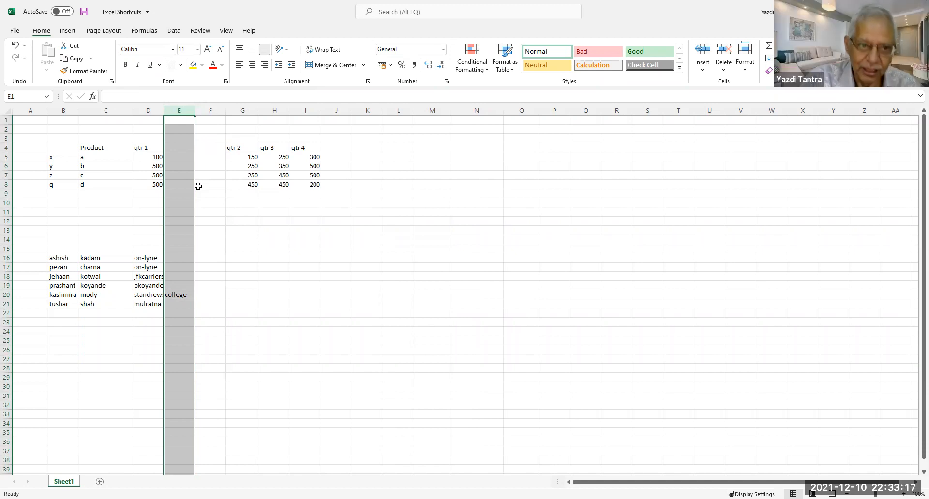
pyautogui.hotkey('ctrl', '-')
pyautogui.hotkey('ctrl', '-')
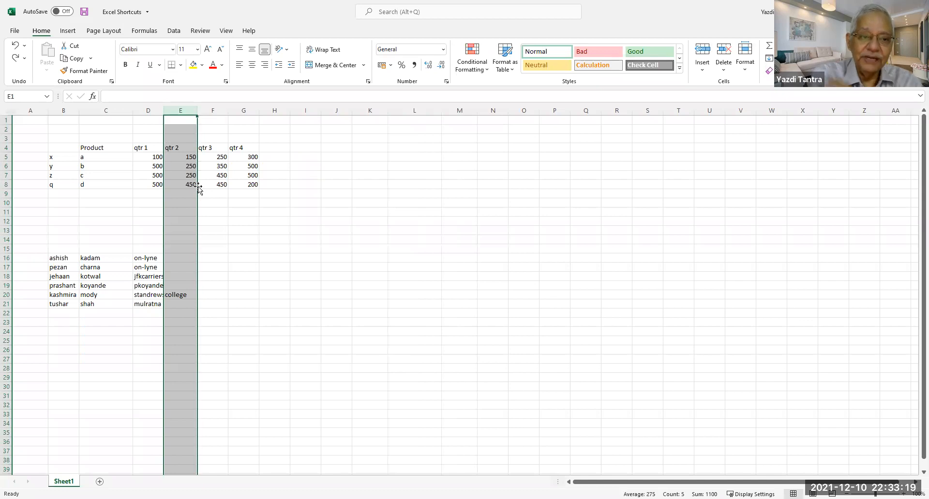
pyautogui.click(283, 156)
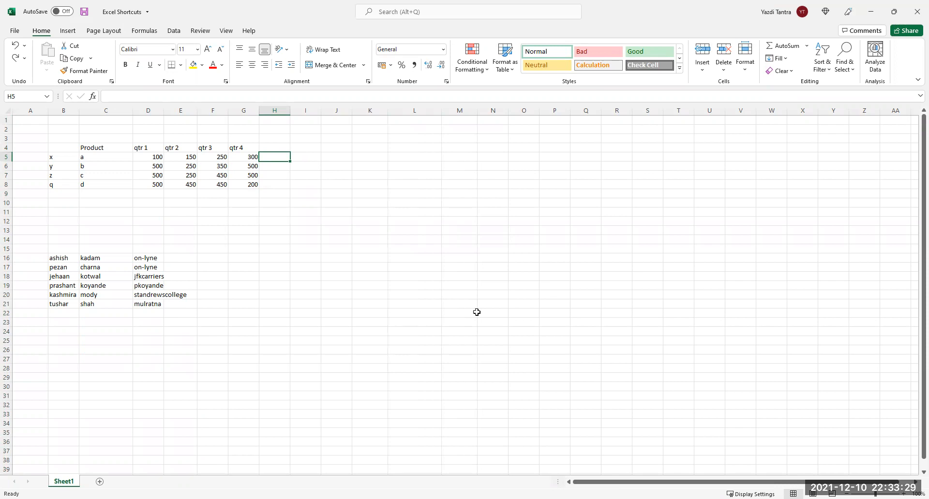
# Type the labels Principal and Interest into L5 and L6.
pyautogui.click(306, 156)
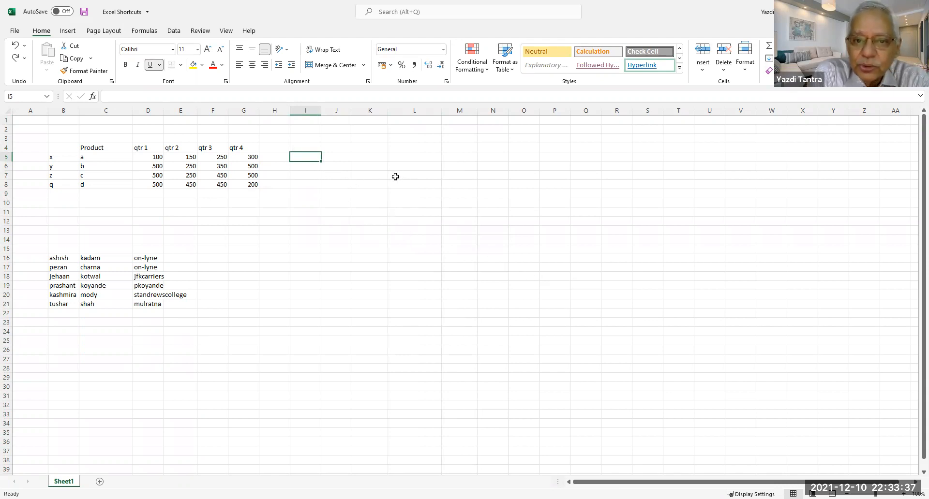
pyautogui.click(433, 162)
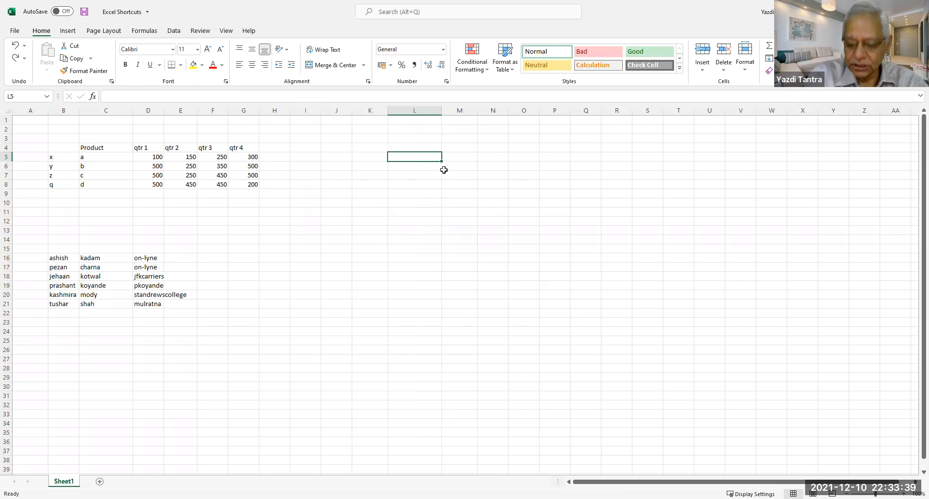
pyautogui.write('Princ')
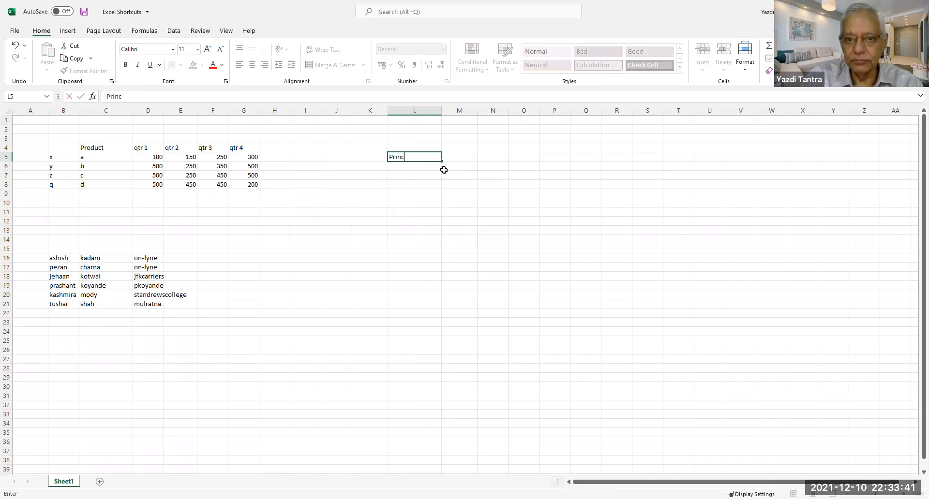
pyautogui.write('ipal')
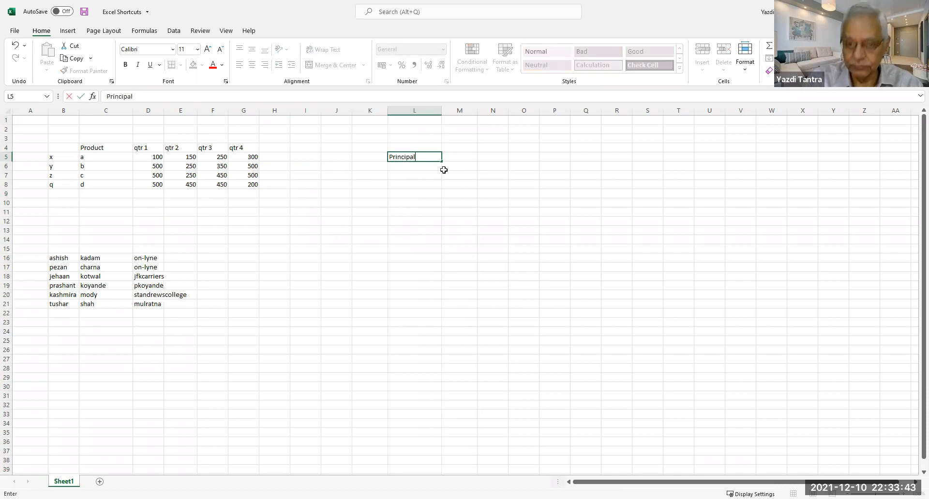
pyautogui.press('Return')
pyautogui.write('I')
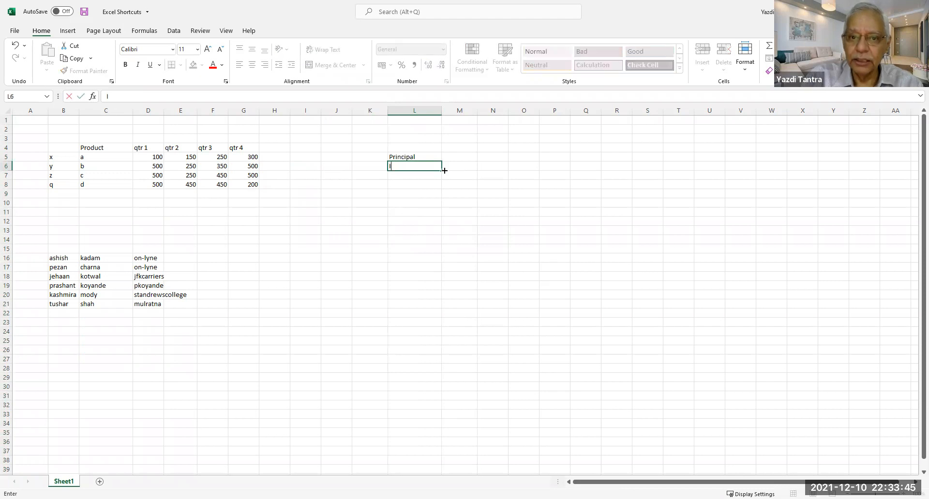
pyautogui.write('nterest')
pyautogui.press('Return')
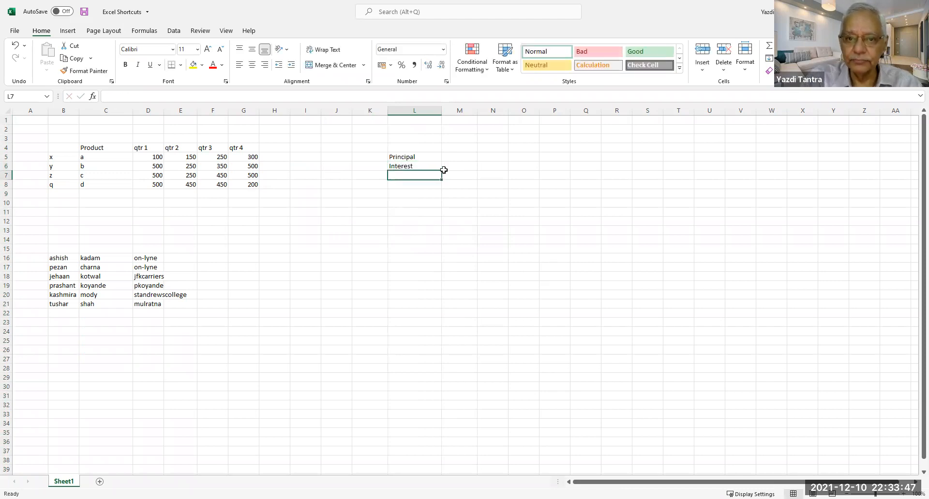
# Enter the period numbers 1, 2, 3 and 4 down from L10.
pyautogui.press('Down')
pyautogui.press('Down')
pyautogui.press('Down')
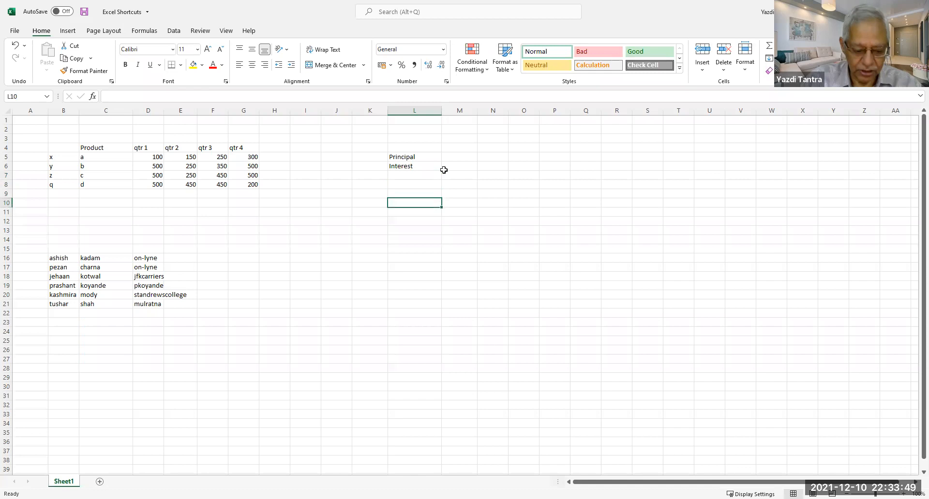
pyautogui.write('1')
pyautogui.press('Return')
pyautogui.write('2')
pyautogui.press('Return')
pyautogui.write('3')
pyautogui.press('Return')
pyautogui.write('4')
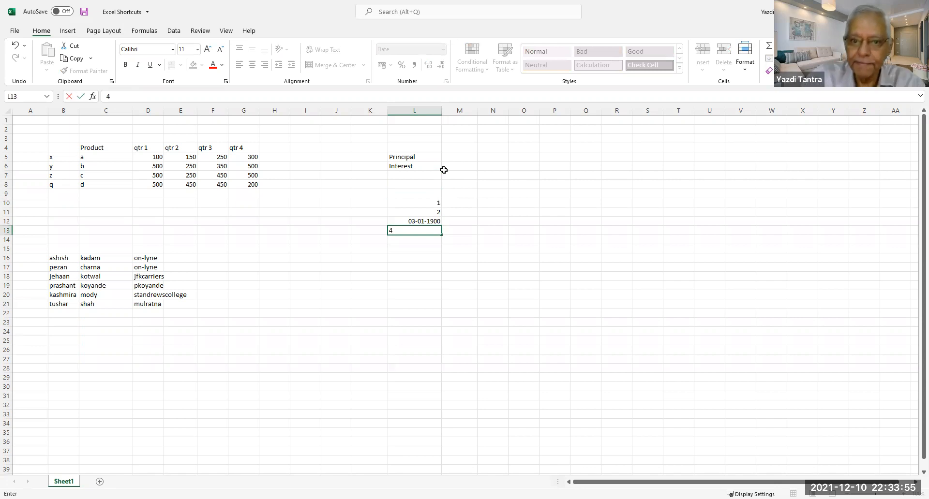
# Commit the 4 in L13 and format L12:L13 as General so they read 3 and 4.
pyautogui.press('Return')
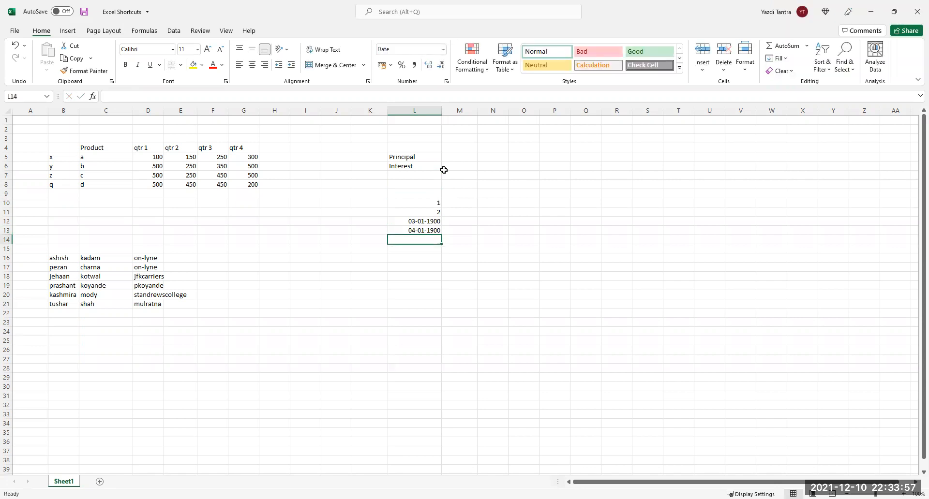
pyautogui.moveTo(414, 220); pyautogui.dragTo(414, 228)
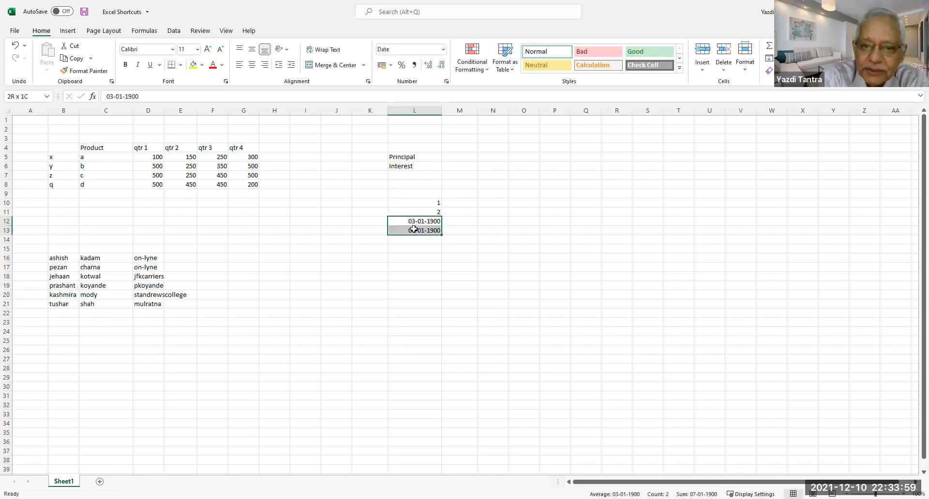
pyautogui.rightClick(414, 229)
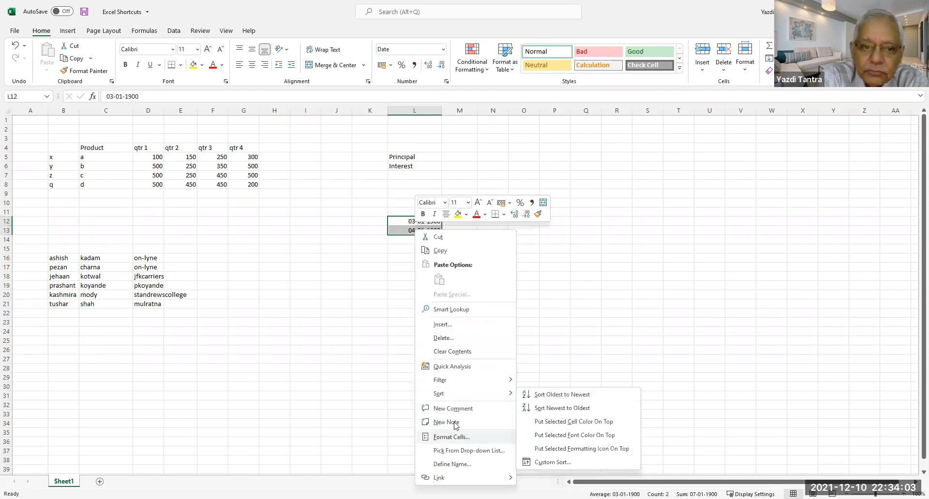
pyautogui.click(463, 437)
pyautogui.click(280, 266)
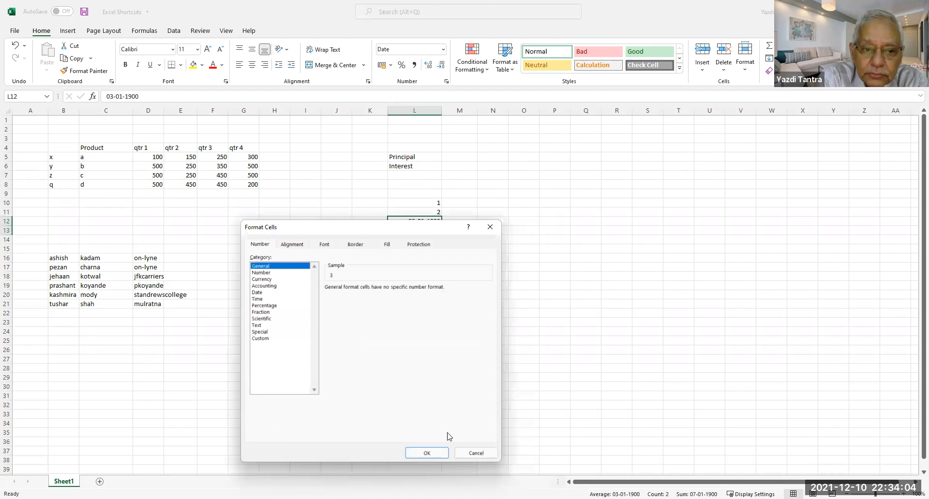
pyautogui.click(426, 453)
pyautogui.click(380, 341)
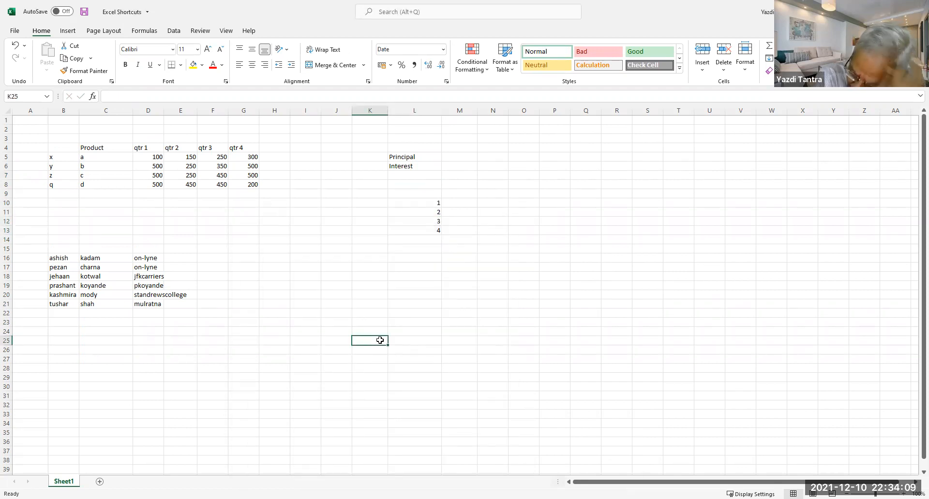
# Enter principal 50000 in M5 and interest rate 15% in M6.
pyautogui.click(463, 158)
pyautogui.write('50000')
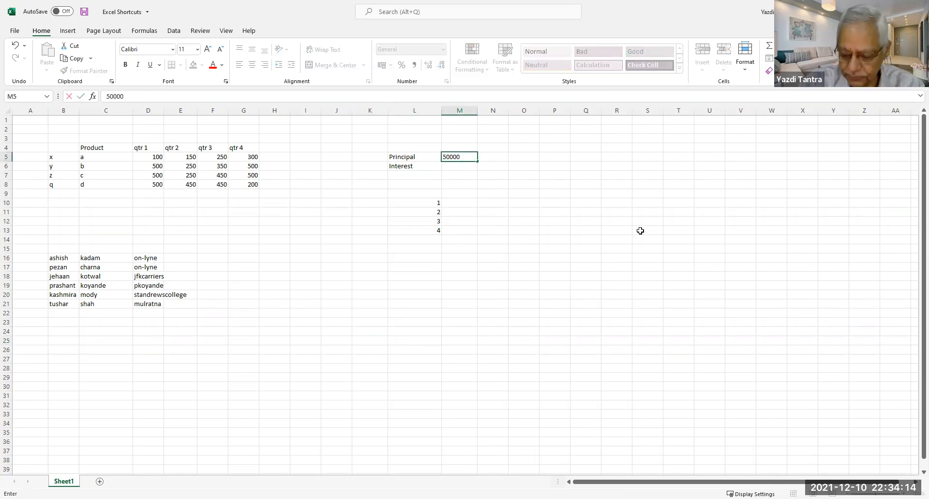
pyautogui.press('Return')
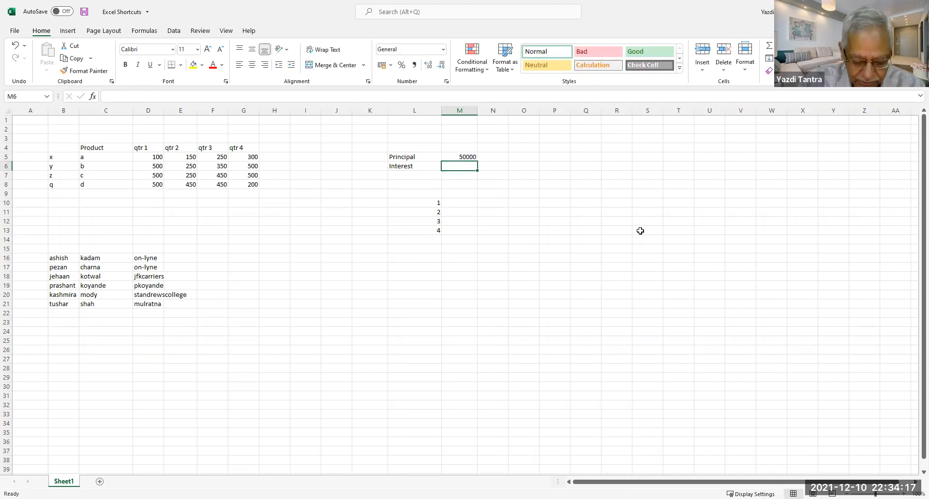
pyautogui.write('15%')
pyautogui.press('Return')
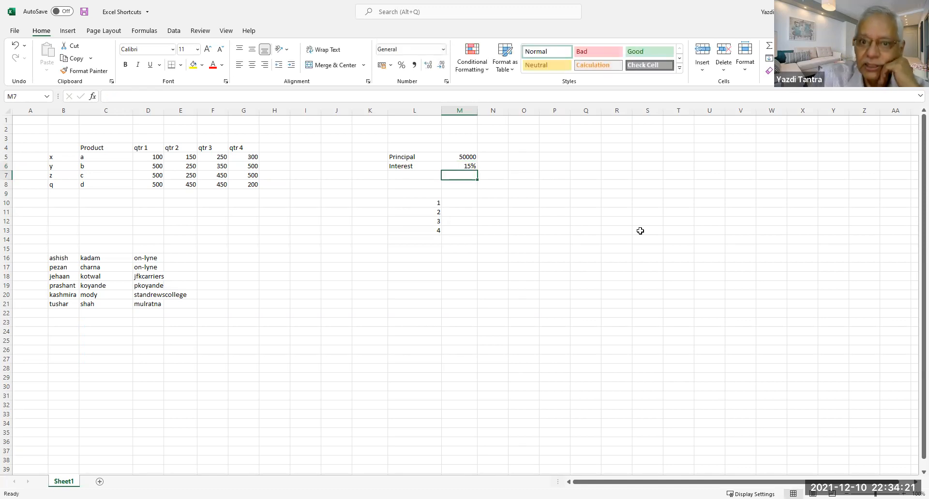
pyautogui.click(464, 203)
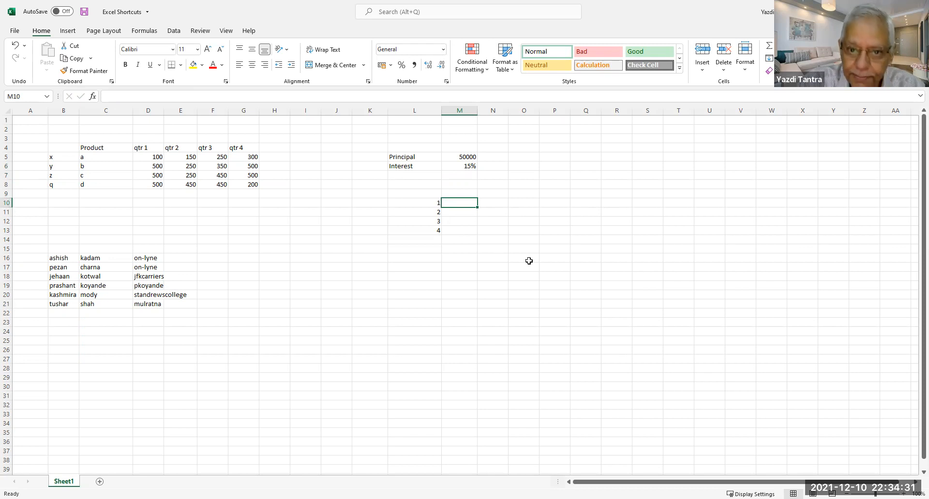
# Build the formula =+M5*M6*L10 in M10 by pointing with arrow keys, giving 7500.
pyautogui.write('+')
pyautogui.press('Up')
pyautogui.press('Up')
pyautogui.press('Up')
pyautogui.press('Up')
pyautogui.press('Up')
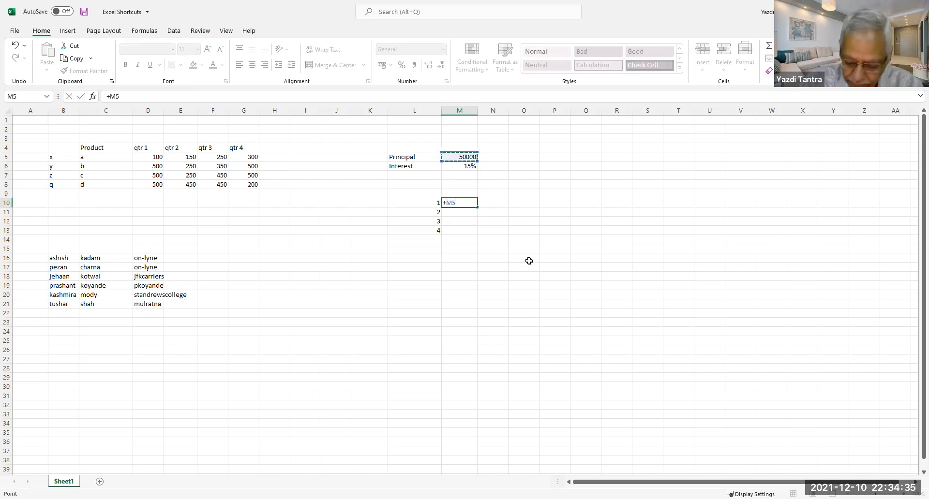
pyautogui.write('*')
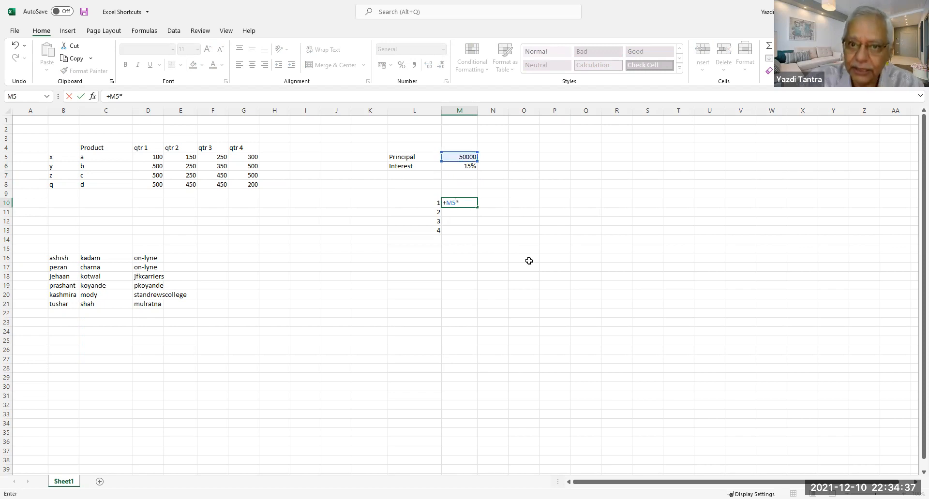
pyautogui.press('Up')
pyautogui.press('Up')
pyautogui.press('Up')
pyautogui.press('Up')
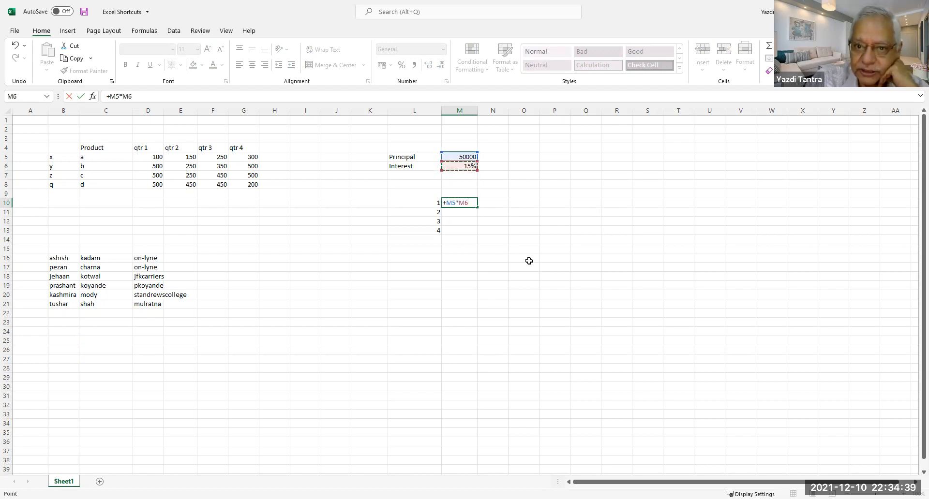
pyautogui.write('*')
pyautogui.press('Left')
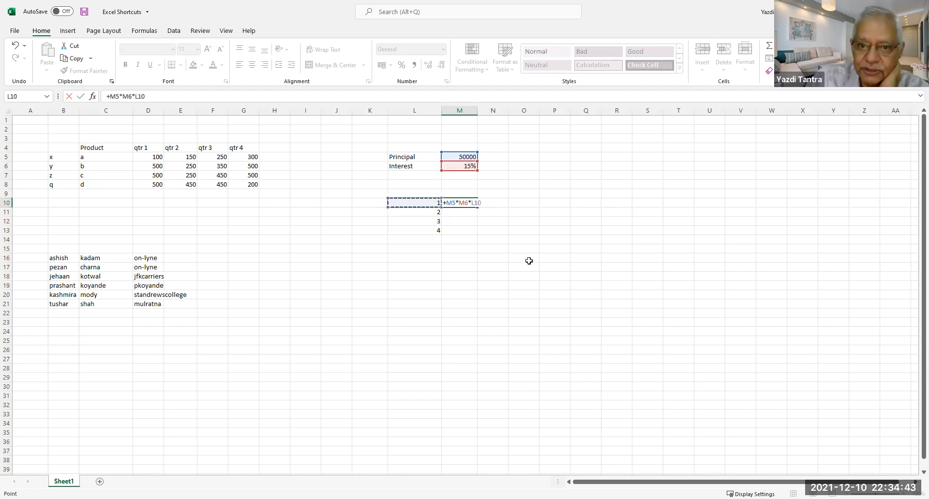
pyautogui.press('Return')
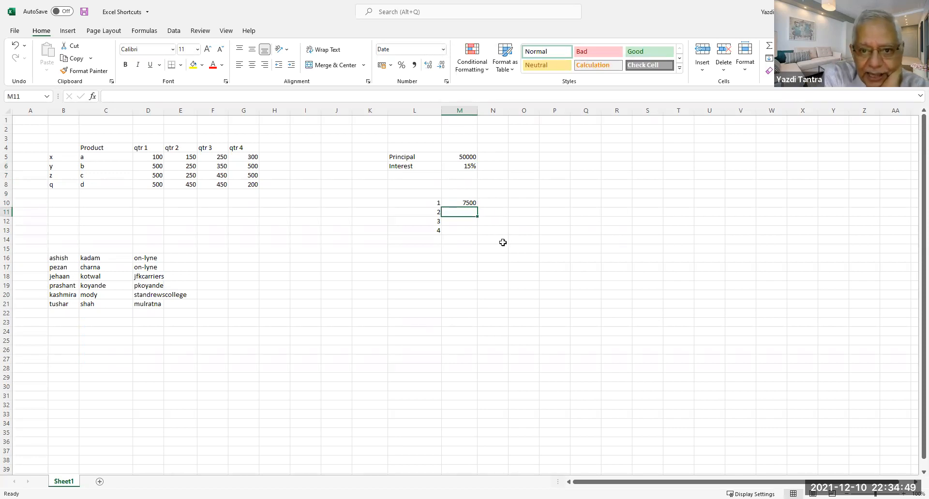
pyautogui.click(462, 203)
# Fill M10's formula down to M13, then edit M10 to remove the leading plus sign.
pyautogui.moveTo(476, 211); pyautogui.dragTo(478, 234)
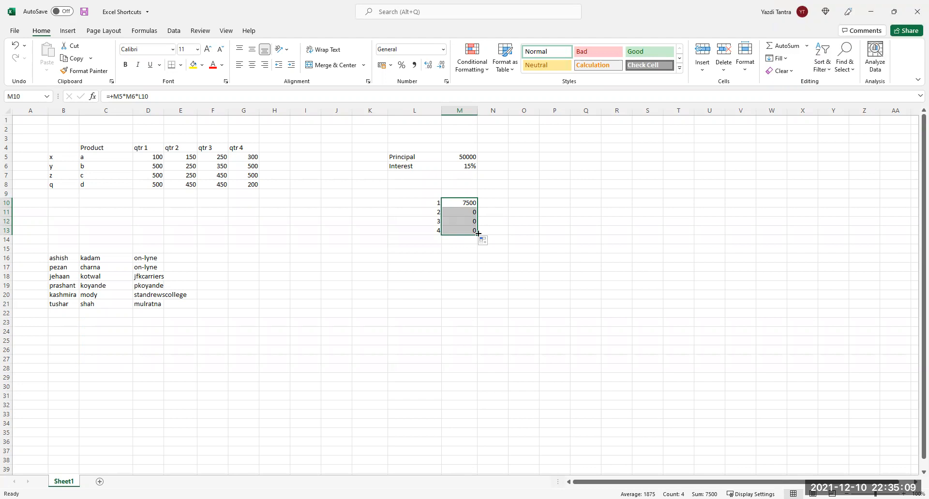
pyautogui.click(459, 203)
pyautogui.press('F2')
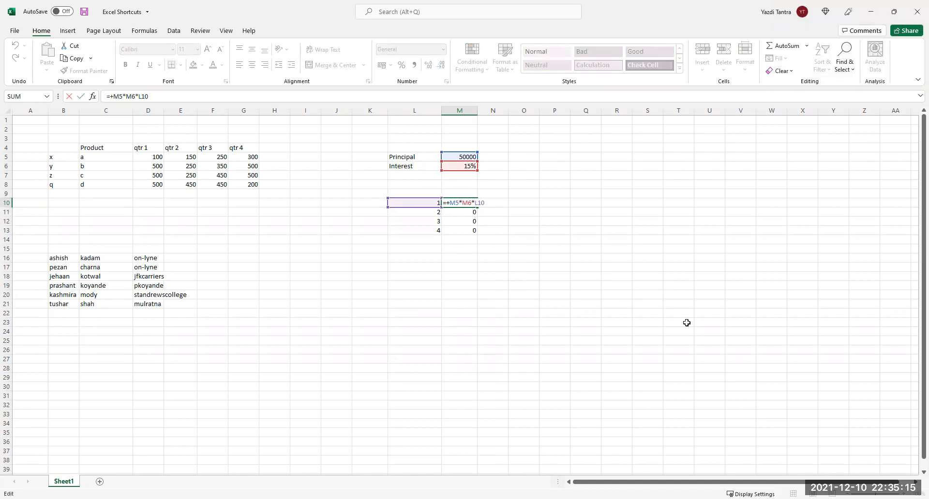
pyautogui.press('Left')
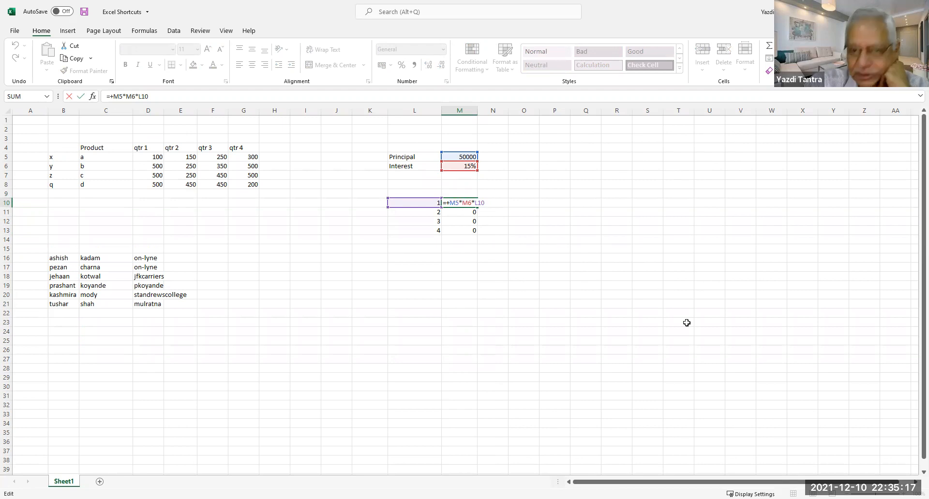
pyautogui.press('Delete')
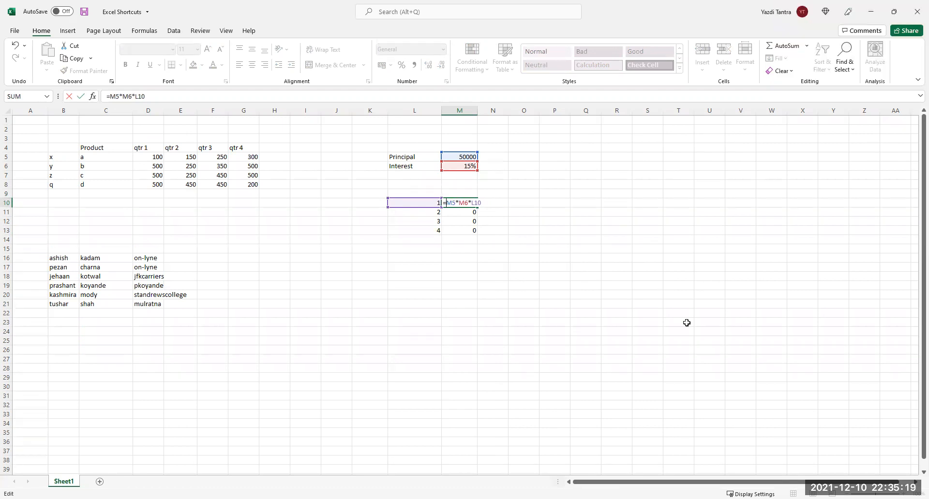
pyautogui.press('Return')
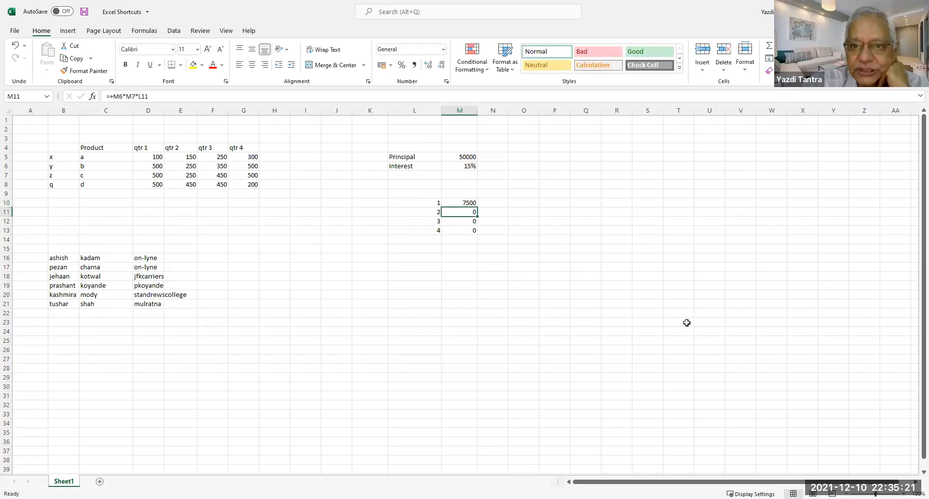
# Refill =M5*M6*L10 down to M13 and compare it with the shifted =M6*M7*L11 in M11.
pyautogui.click(463, 204)
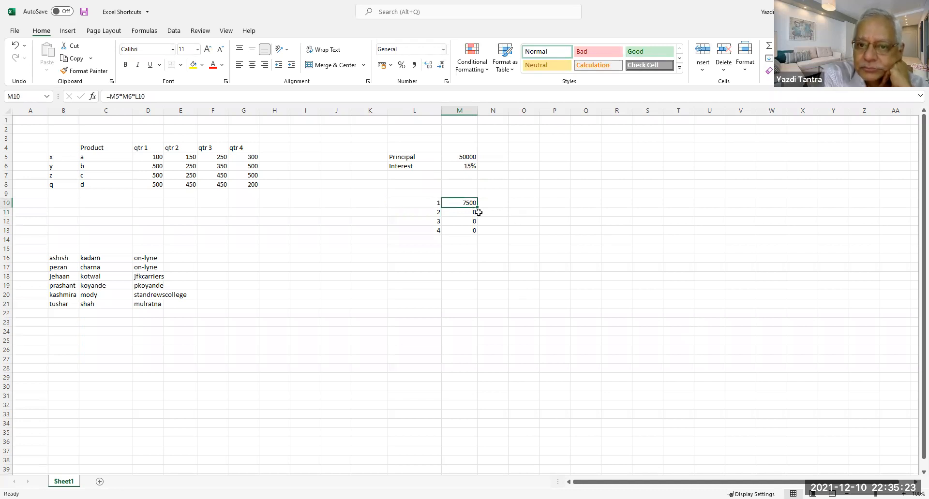
pyautogui.moveTo(477, 207); pyautogui.dragTo(477, 235)
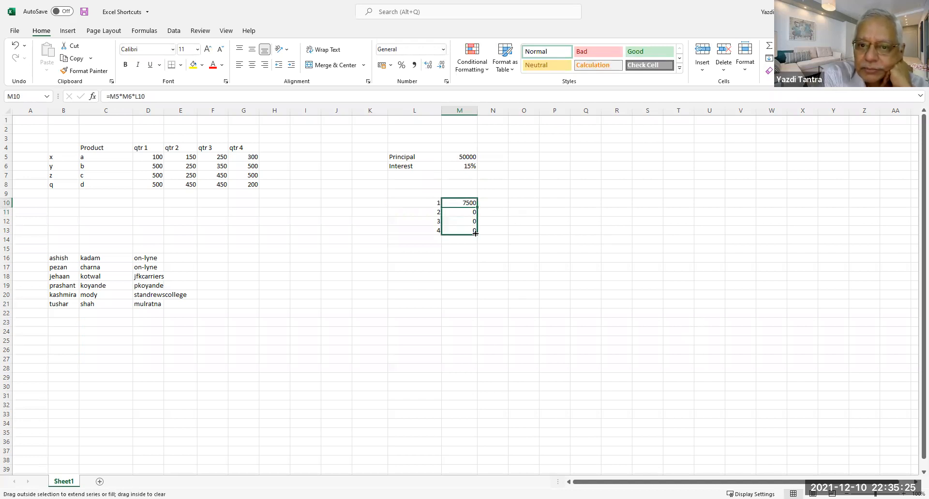
pyautogui.click(462, 251)
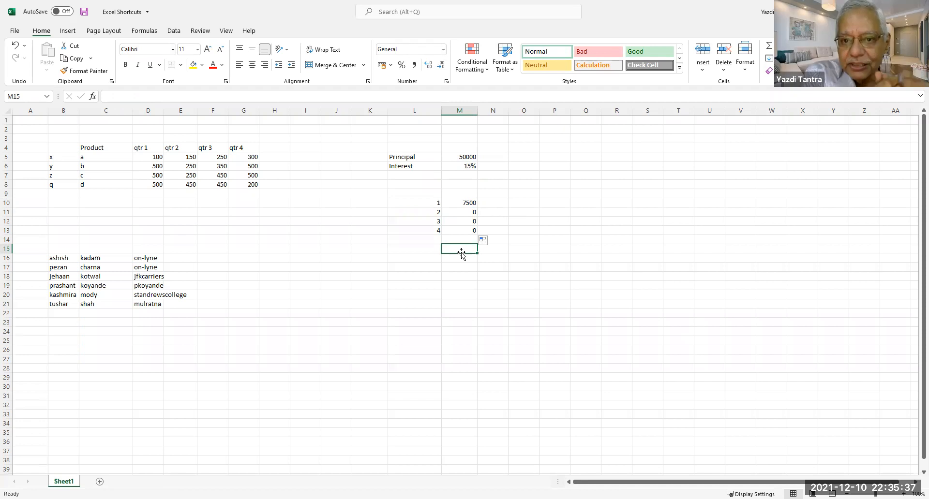
pyautogui.click(467, 202)
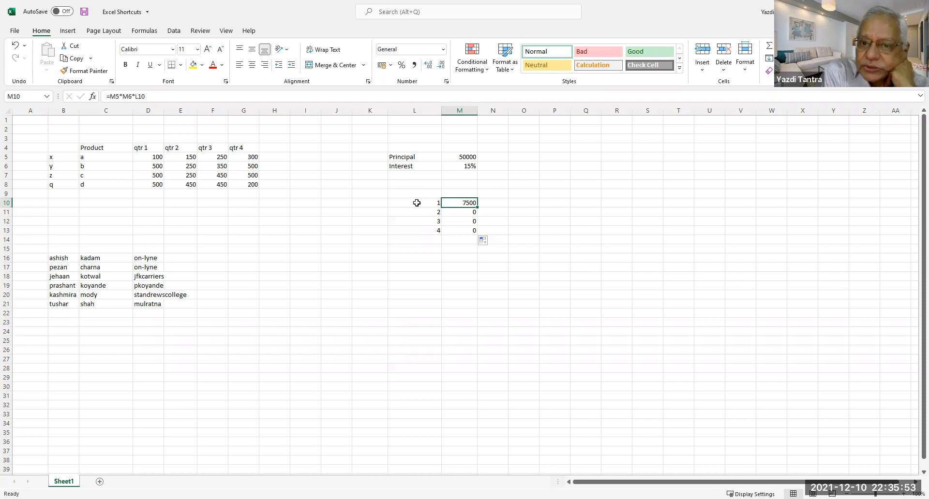
pyautogui.click(464, 214)
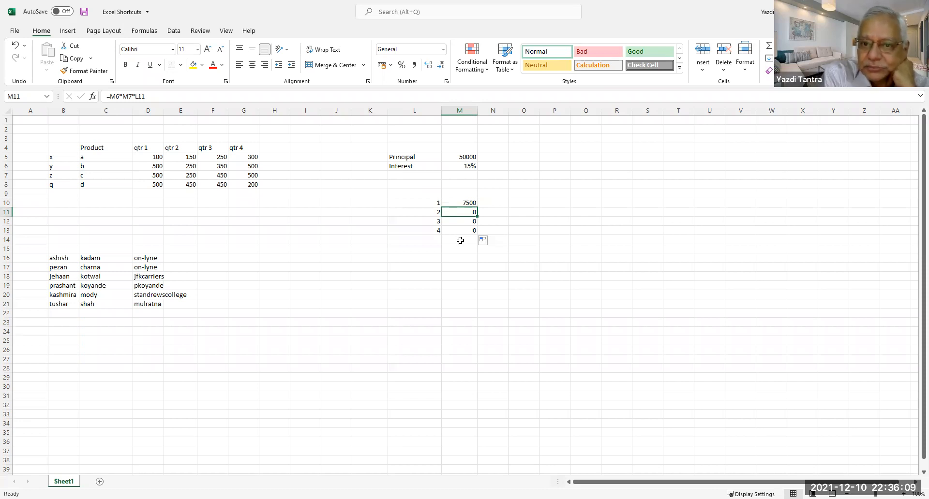
pyautogui.click(467, 204)
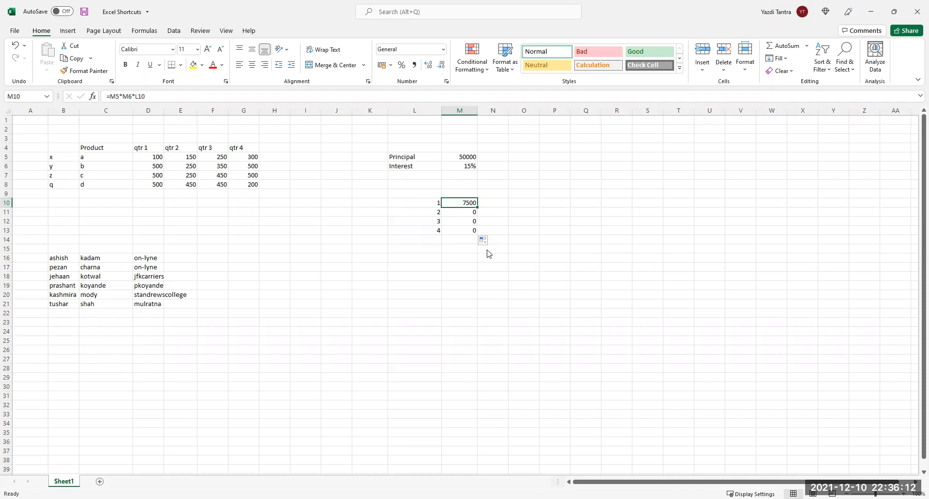
# Make M5 and M6 absolute with F4, turning M10 into =$M$5*$M$6*L10.
pyautogui.doubleClick(466, 205)
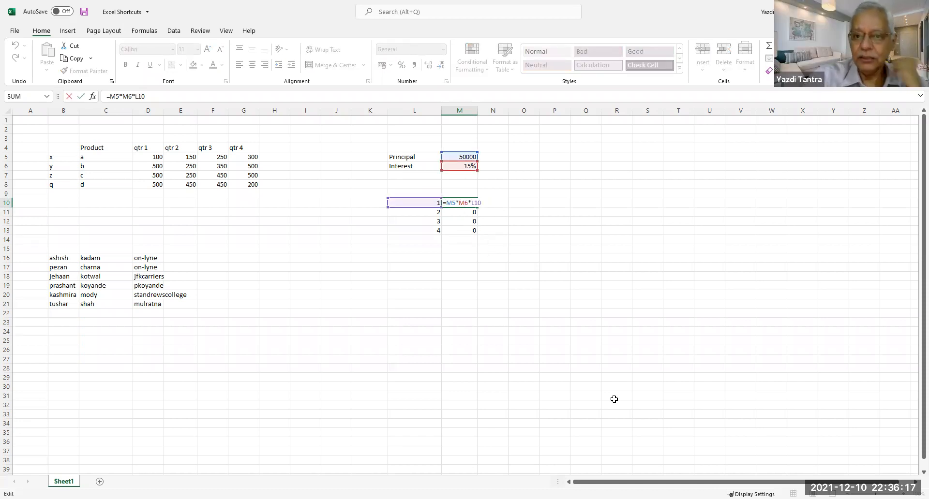
pyautogui.press('Left')
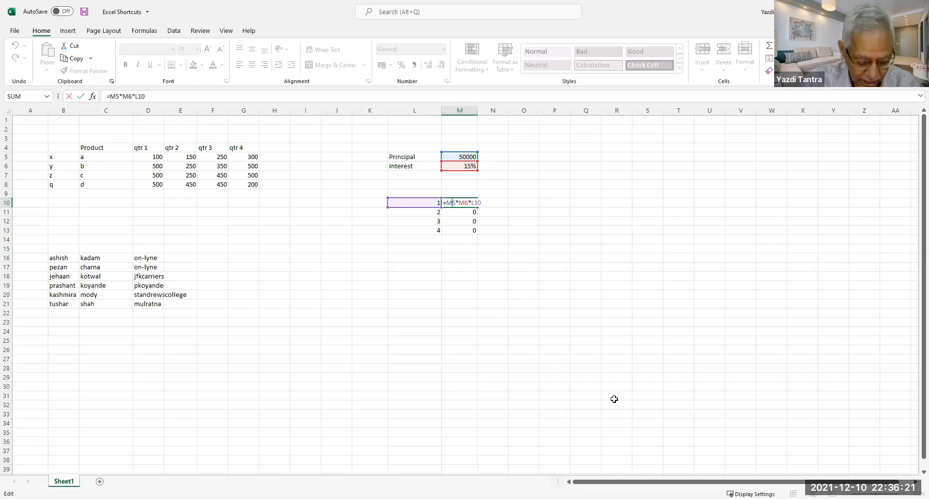
pyautogui.press('F4')
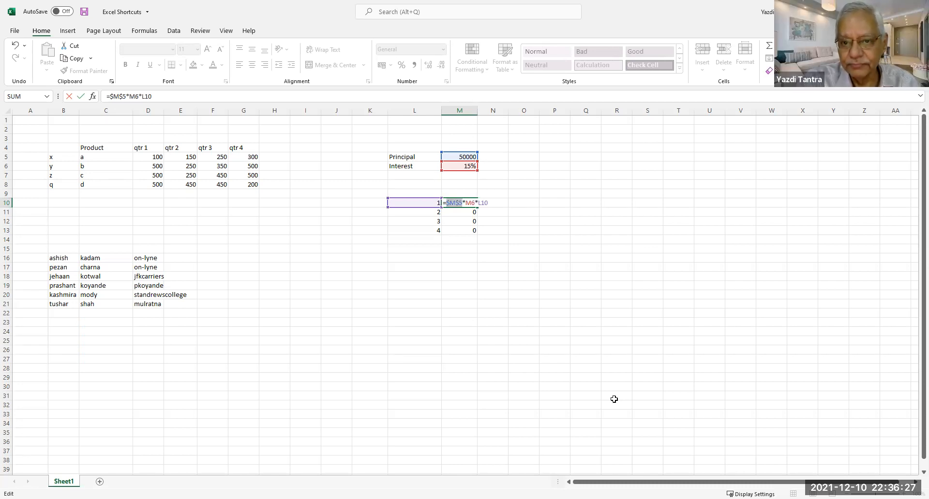
pyautogui.press('Right')
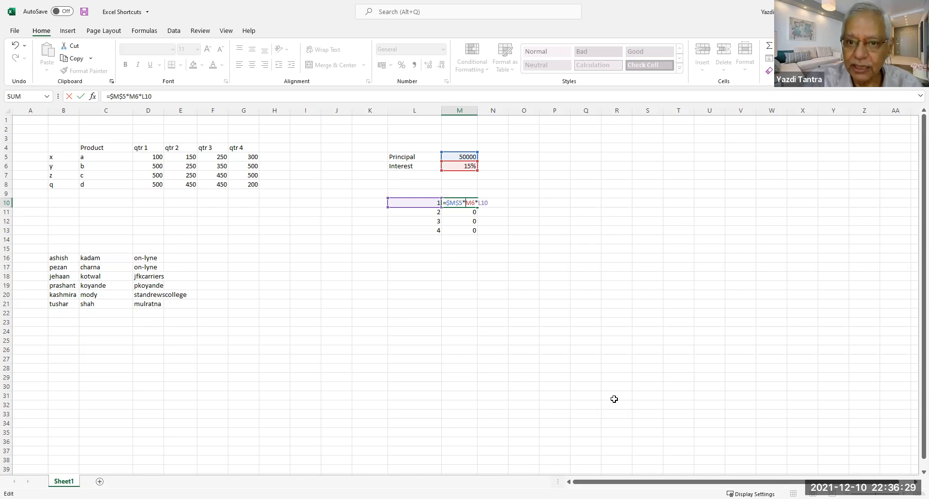
pyautogui.press('Right')
pyautogui.press('Right')
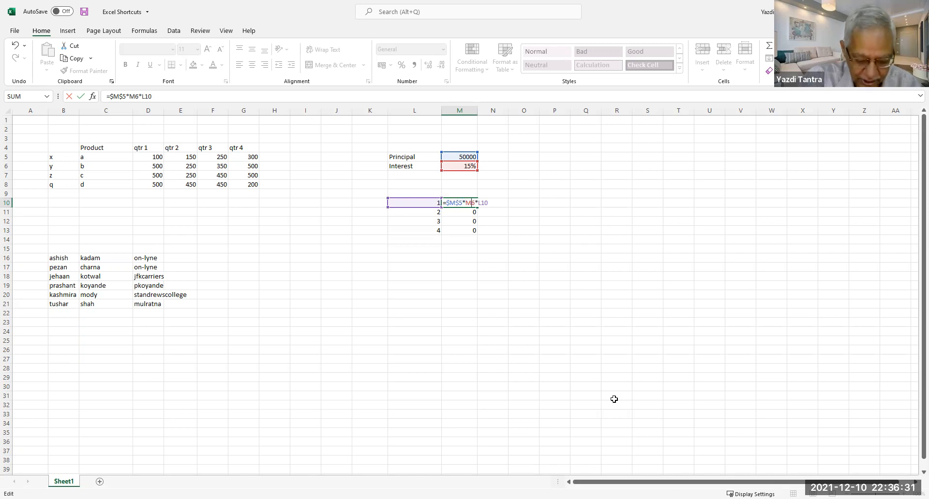
pyautogui.press('F4')
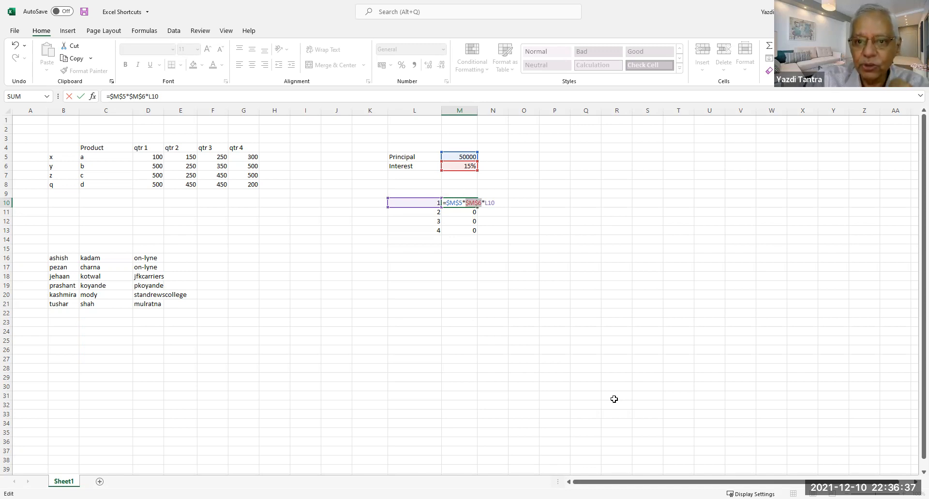
pyautogui.press('Return')
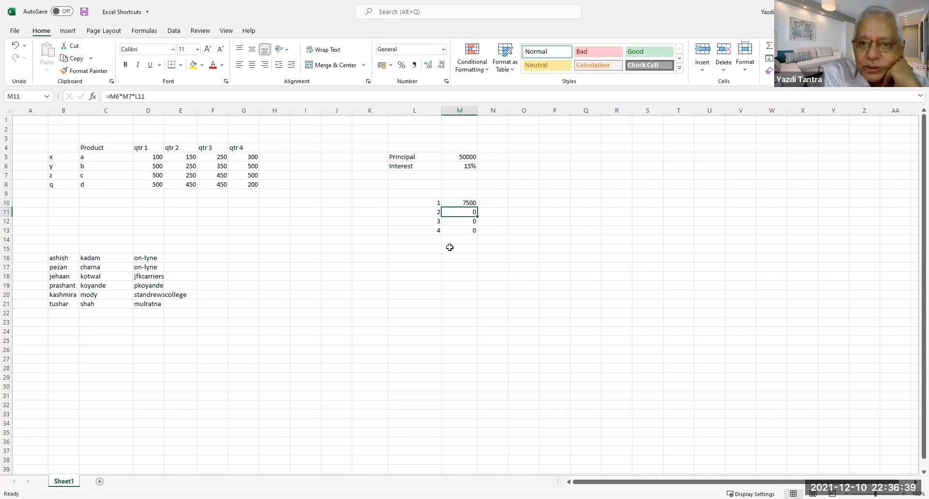
# Fill the formula down to M13, giving 7500, 15000, 22500 and 30000.
pyautogui.click(465, 204)
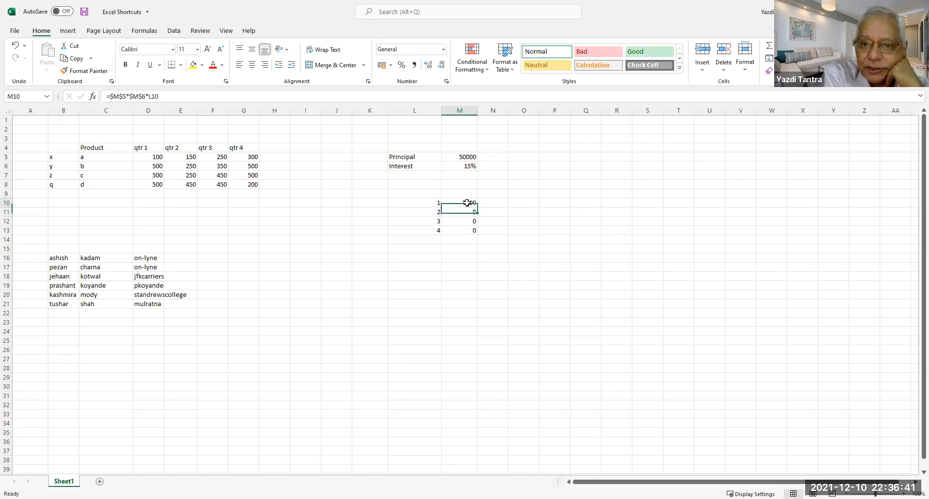
pyautogui.moveTo(477, 210); pyautogui.dragTo(477, 234)
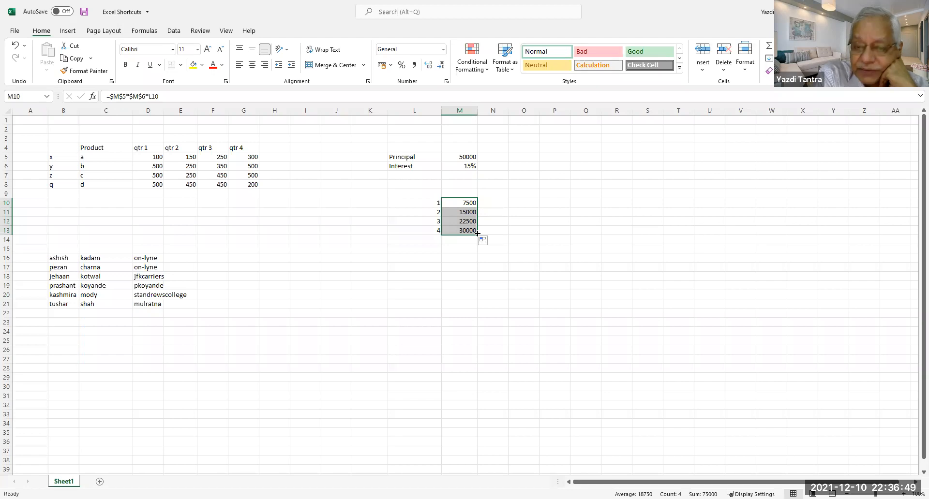
pyautogui.click(463, 156)
pyautogui.moveTo(463, 156); pyautogui.dragTo(463, 157)
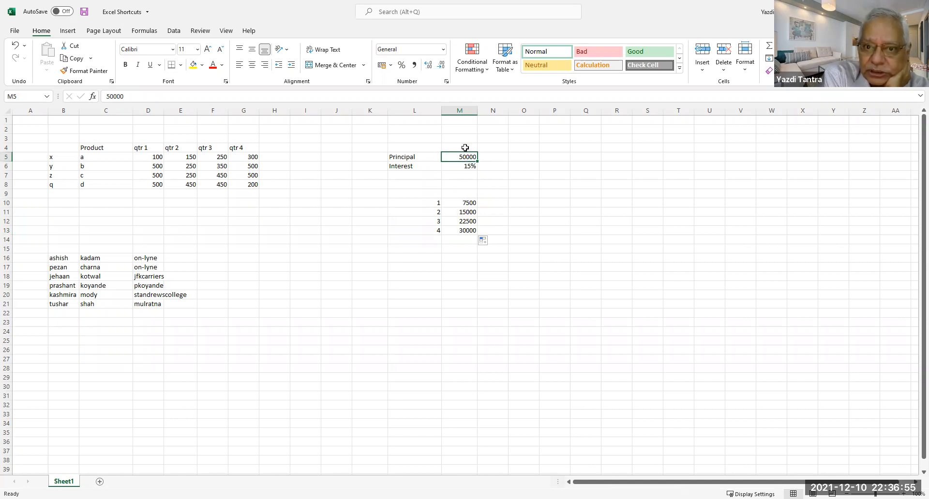
pyautogui.click(460, 205)
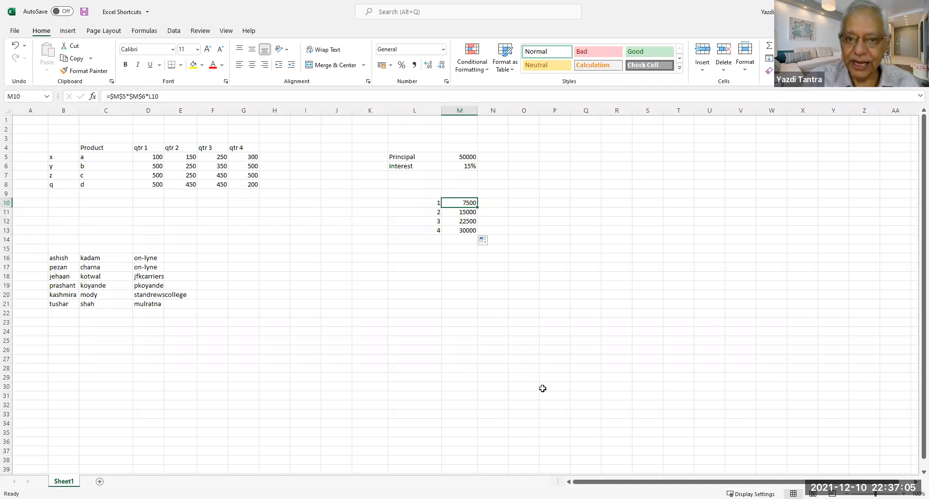
# Select the period numbers 1–4 in L10:L13 and colour them red.
pyautogui.press('Left')
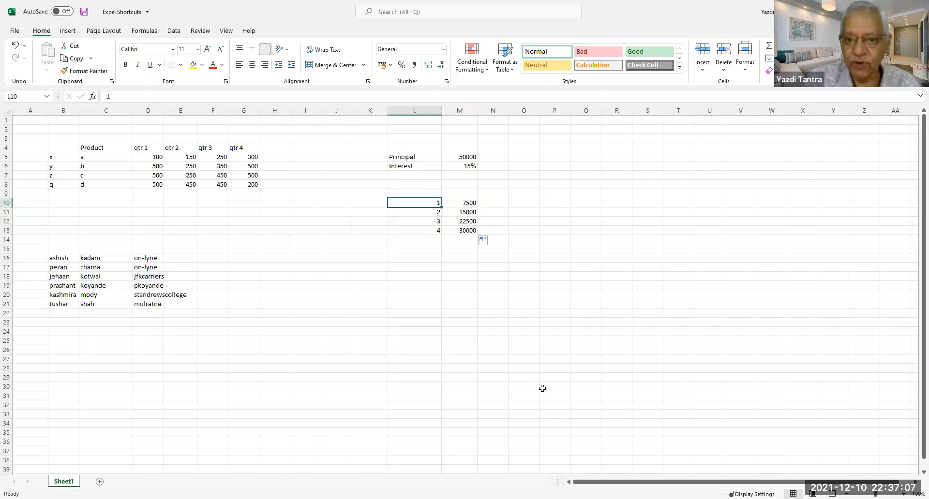
pyautogui.hotkey('shift', 'Right')
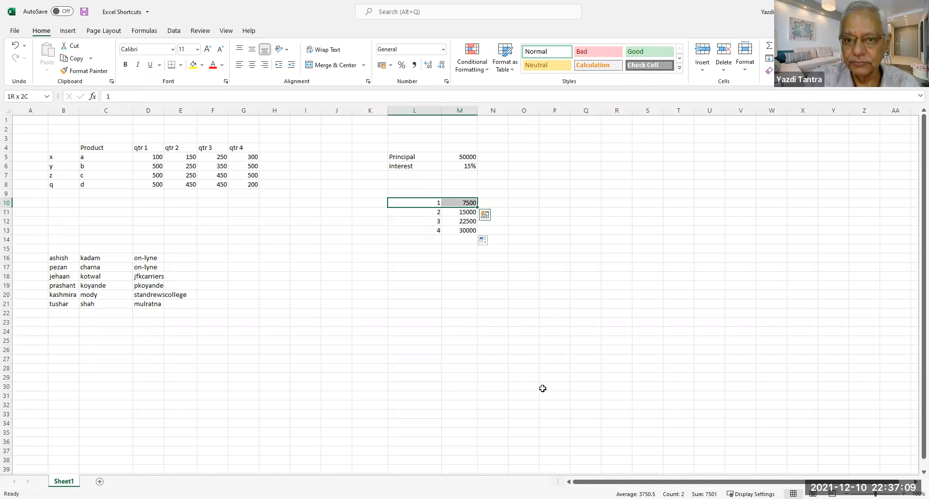
pyautogui.hotkey('shift', 'Left')
pyautogui.hotkey('shift', 'Down')
pyautogui.hotkey('shift', 'Down')
pyautogui.hotkey('shift', 'Down')
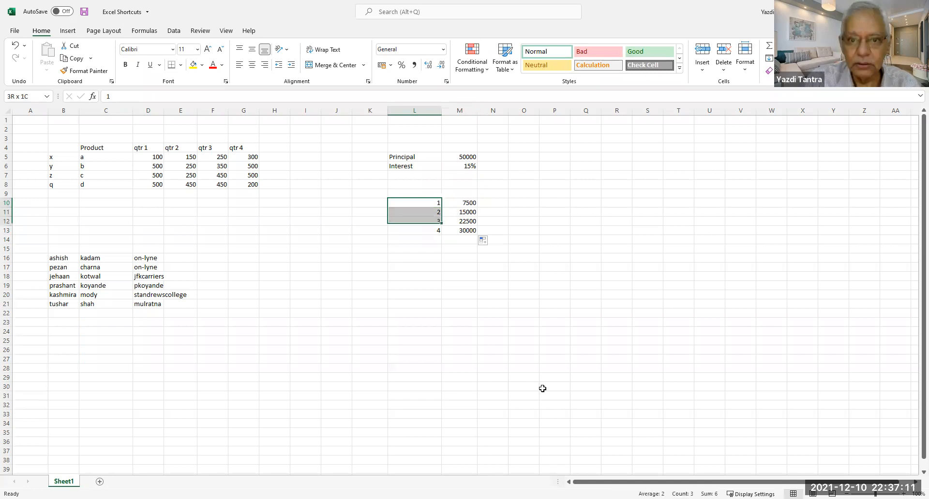
pyautogui.click(213, 64)
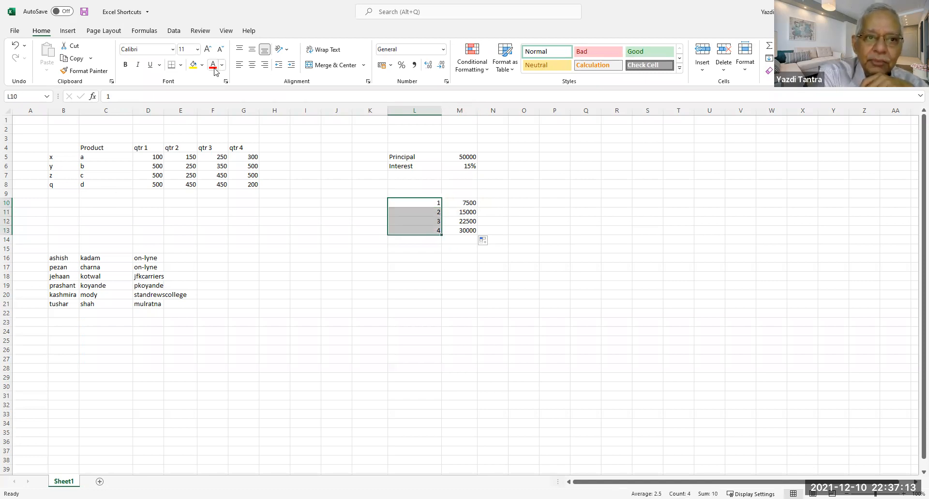
# Make M10 red with F4, copy it down M10:M13 with Ctrl+D, and show M10's formula.
pyautogui.click(468, 204)
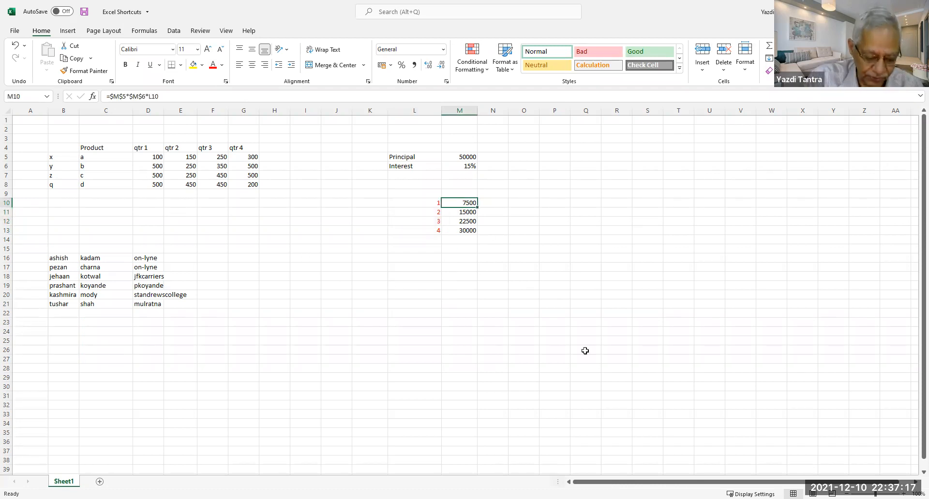
pyautogui.press('F4')
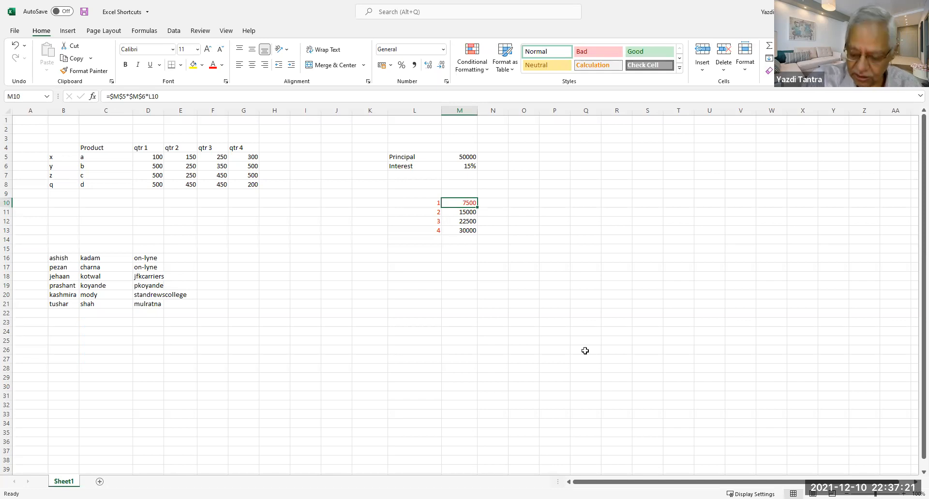
pyautogui.hotkey('shift', 'Down')
pyautogui.hotkey('shift', 'Down')
pyautogui.hotkey('shift', 'Down')
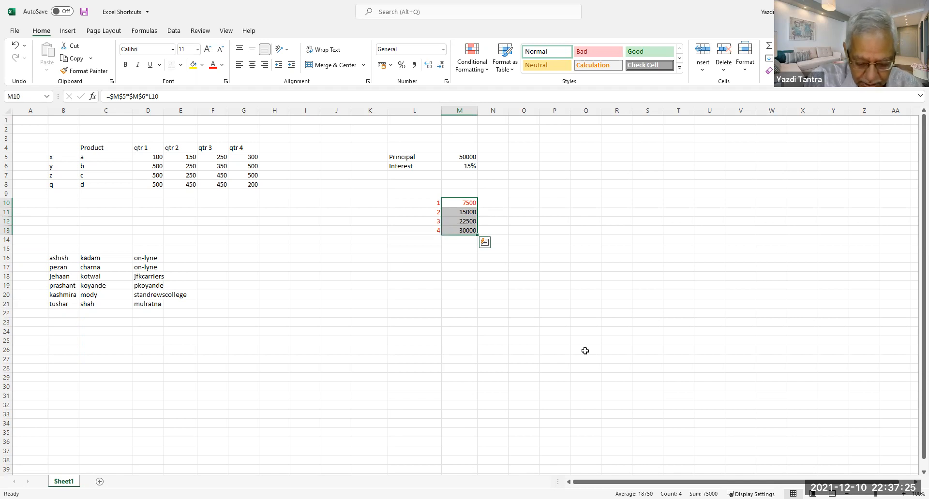
pyautogui.hotkey('ctrl', 'd')
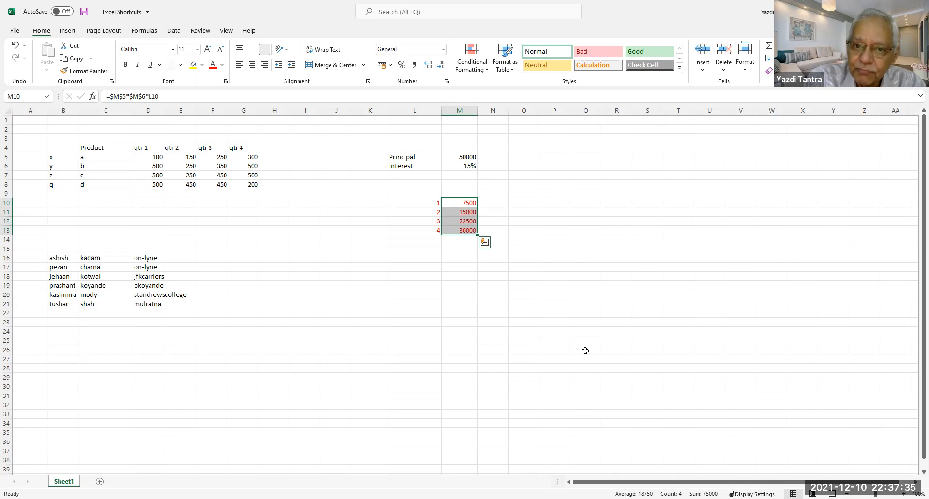
pyautogui.press('Up')
pyautogui.press('Down')
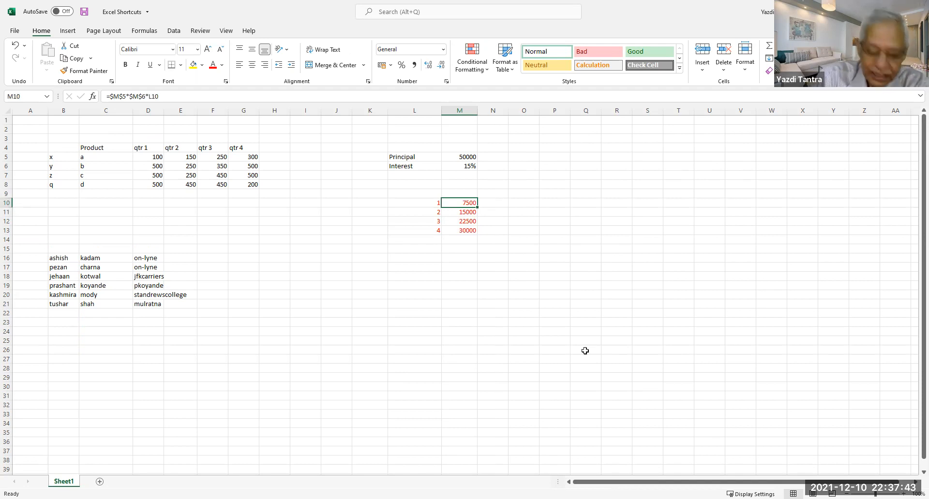
pyautogui.press('F2')
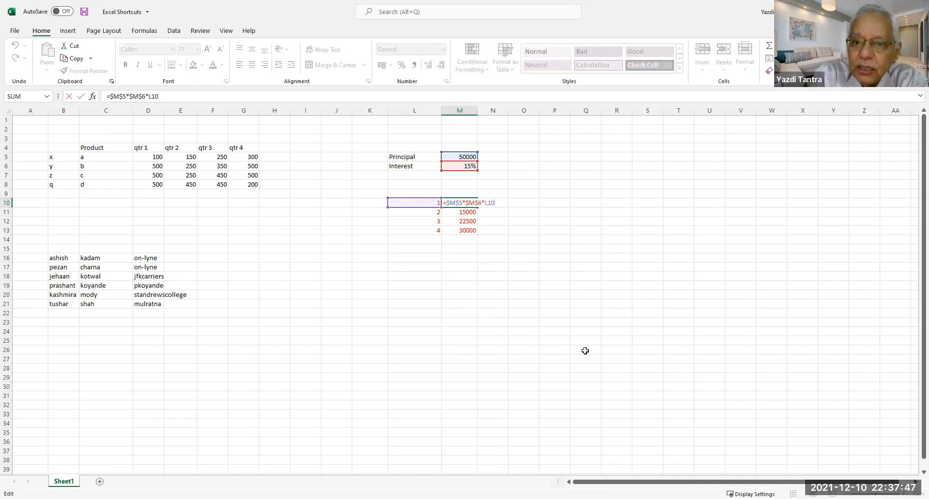
pyautogui.click(467, 212)
pyautogui.doubleClick(459, 213)
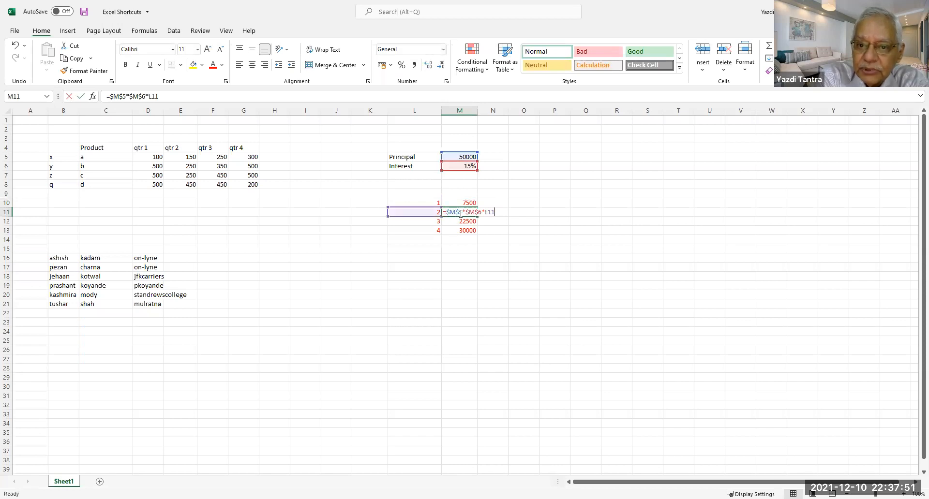
pyautogui.click(466, 224)
pyautogui.click(468, 230)
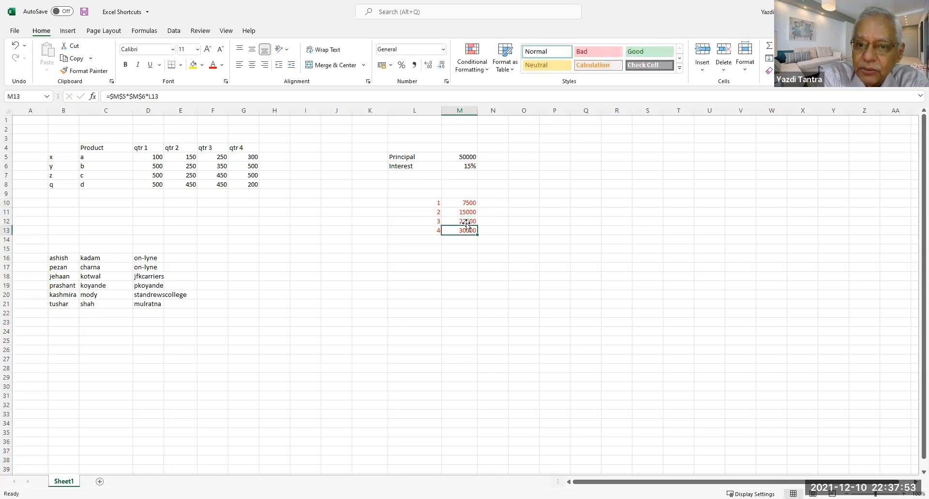
pyautogui.click(467, 220)
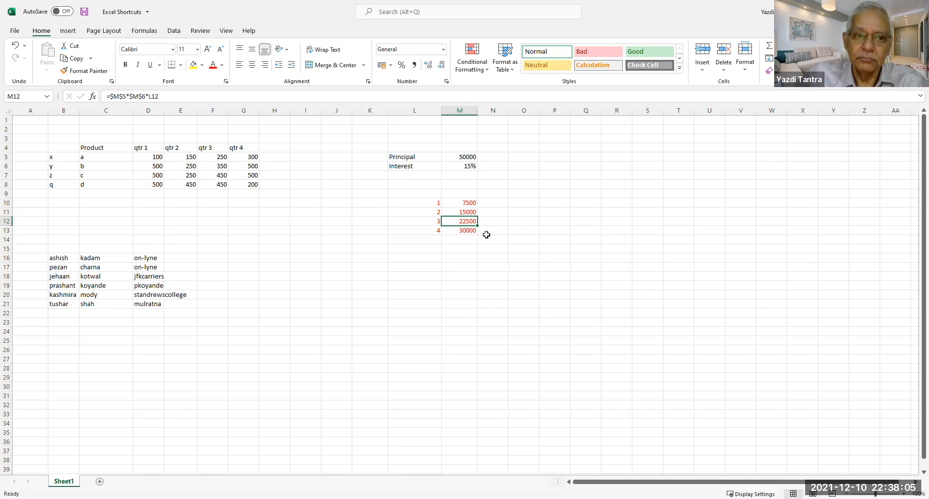
# AutoSum the four quarters in H5 and fill the total down to H8.
pyautogui.click(277, 158)
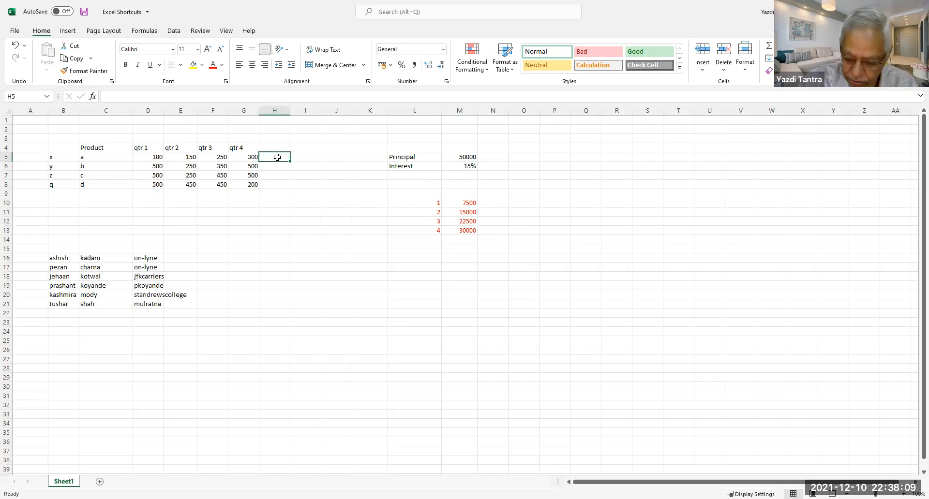
pyautogui.hotkey('alt', '=')
pyautogui.press('Return')
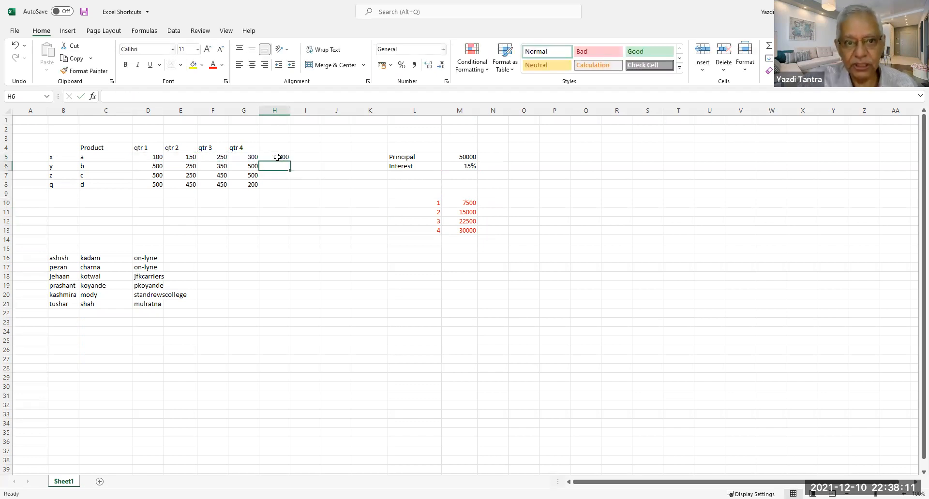
pyautogui.click(277, 157)
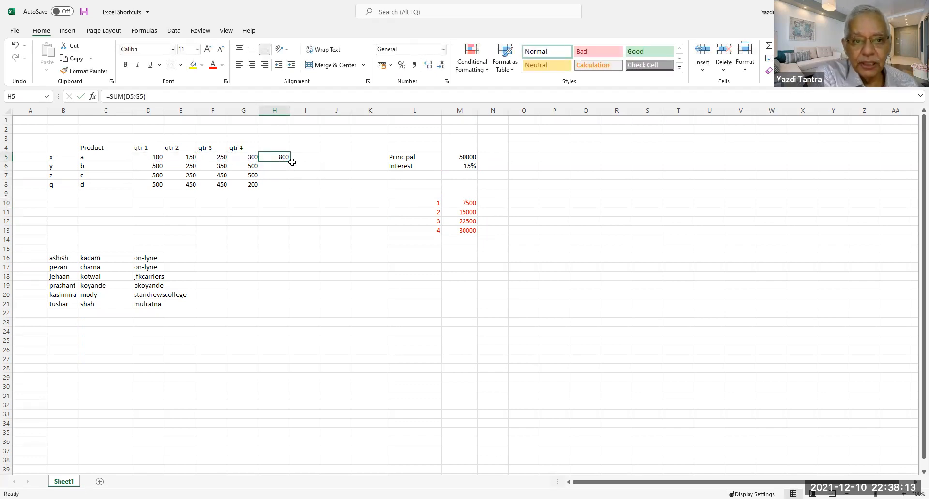
pyautogui.moveTo(290, 163); pyautogui.dragTo(291, 188)
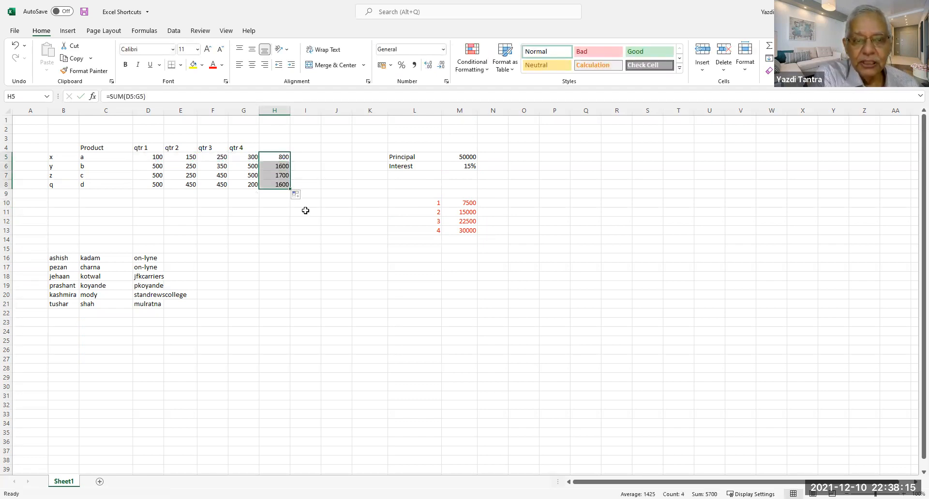
pyautogui.click(274, 158)
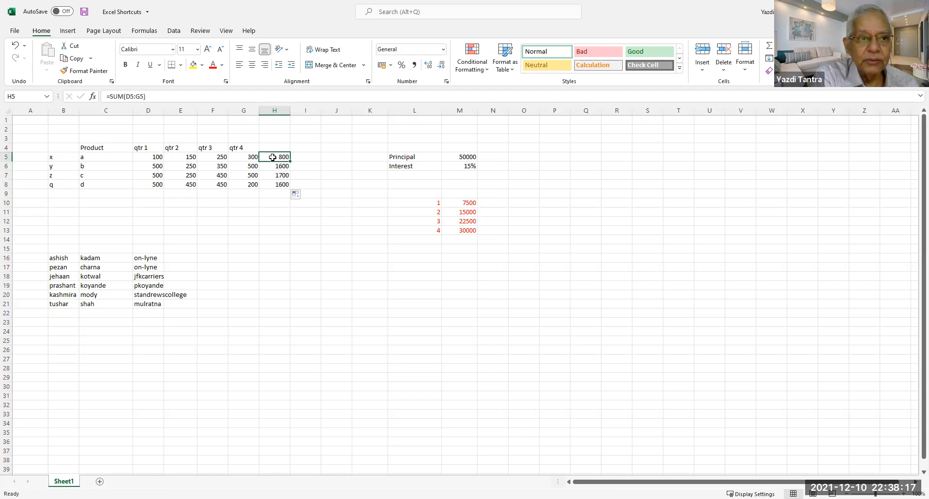
# Check the SUM formulas in H6, H7 and H8, then return to M10.
pyautogui.click(265, 166)
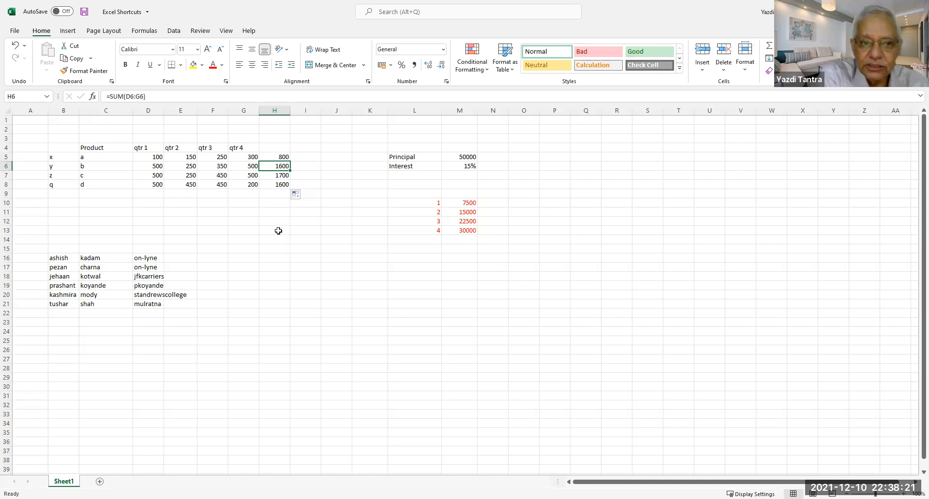
pyautogui.click(273, 174)
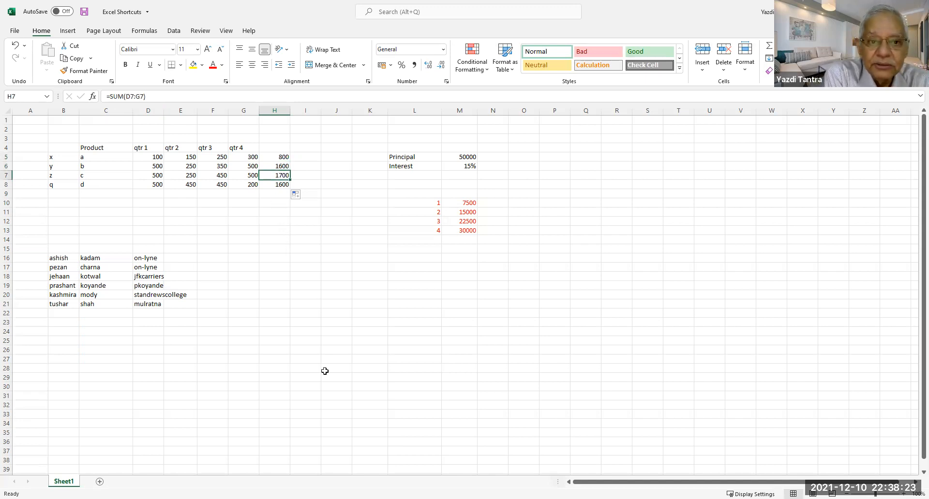
pyautogui.click(267, 186)
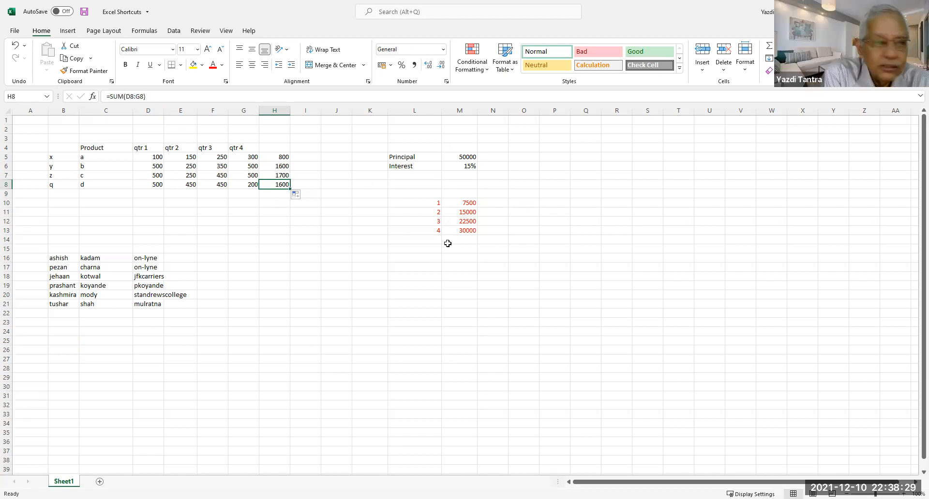
pyautogui.click(455, 203)
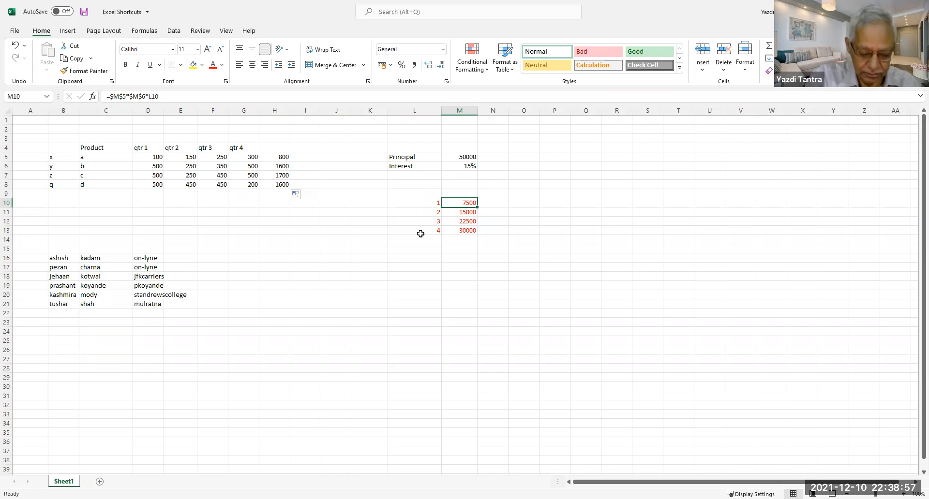
pyautogui.doubleClick(465, 203)
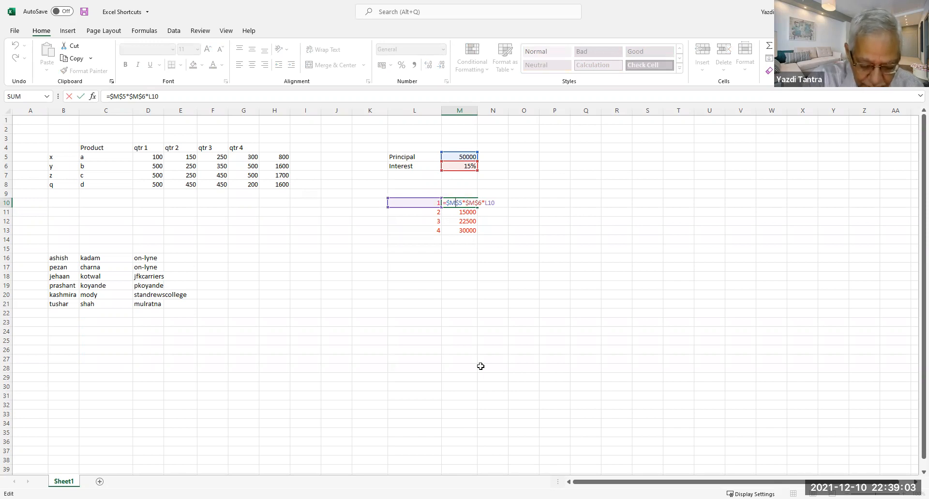
pyautogui.press('F4')
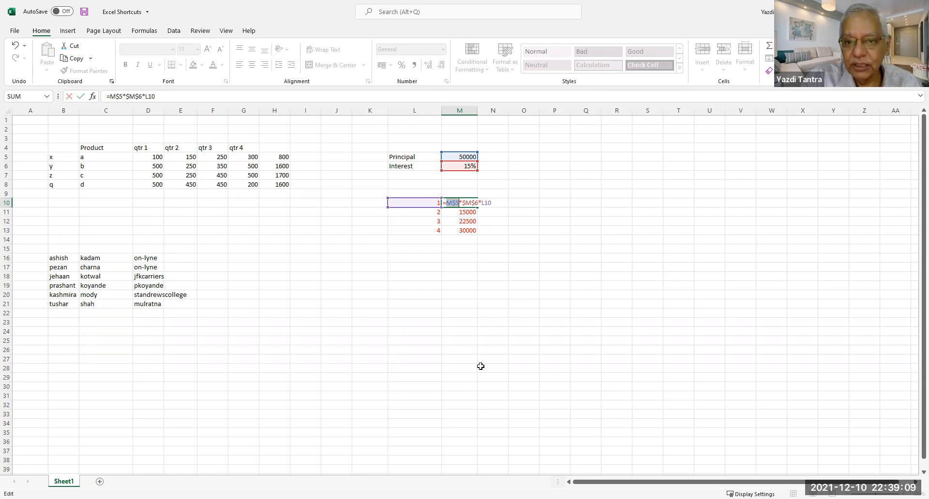
pyautogui.press('F4')
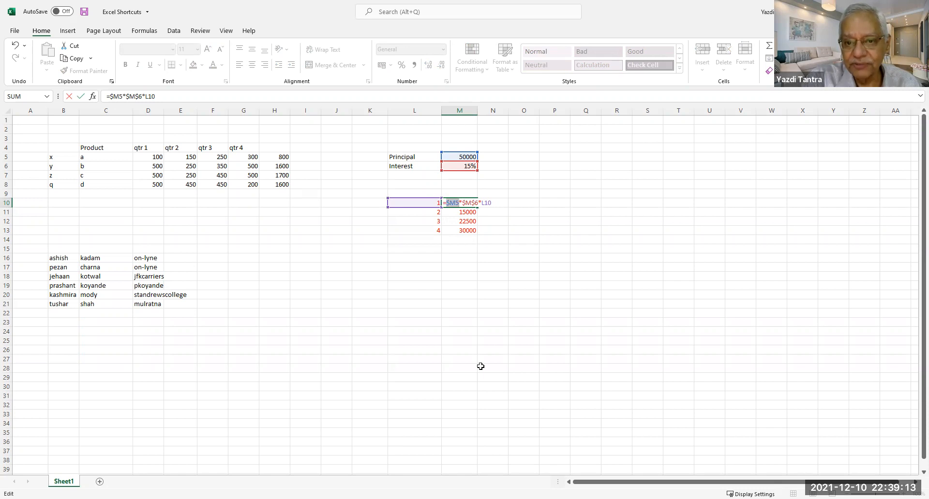
pyautogui.press('F4')
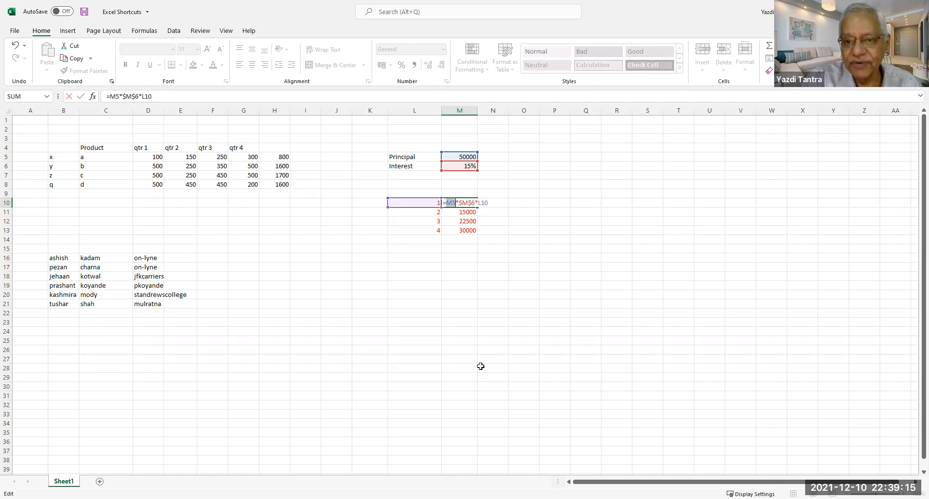
pyautogui.press('F4')
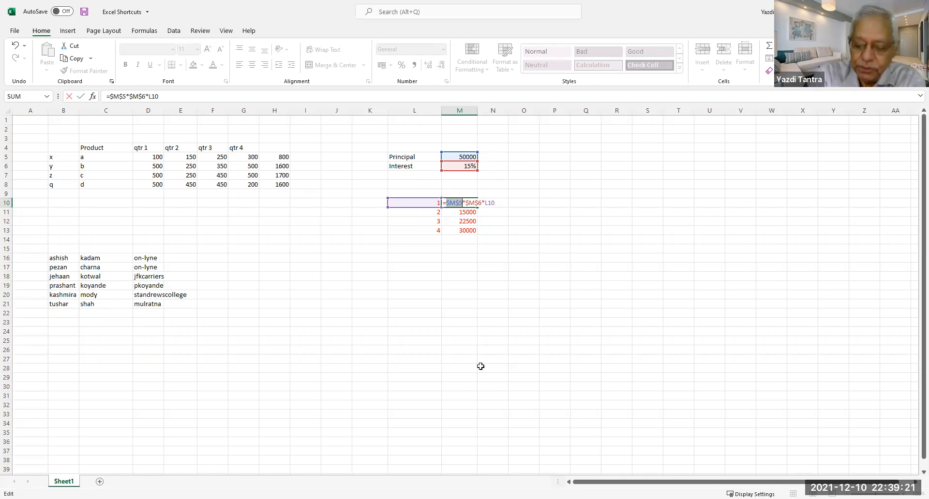
pyautogui.press('Return')
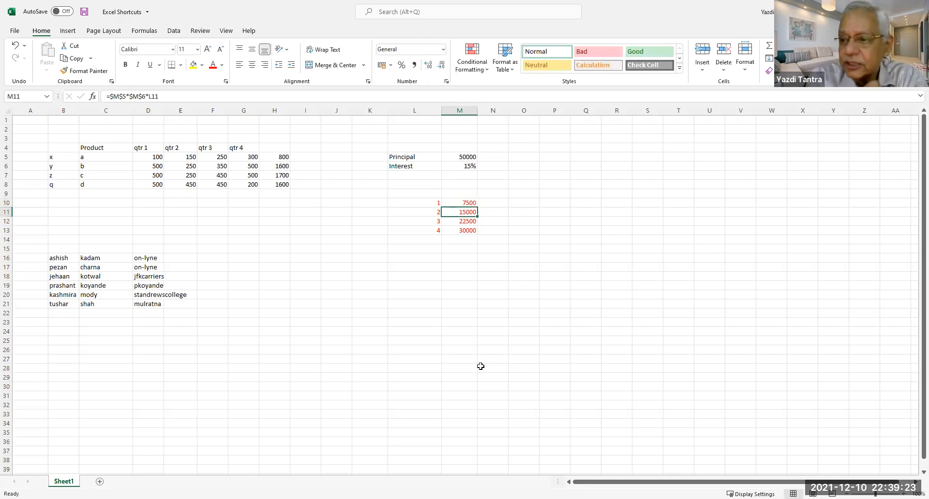